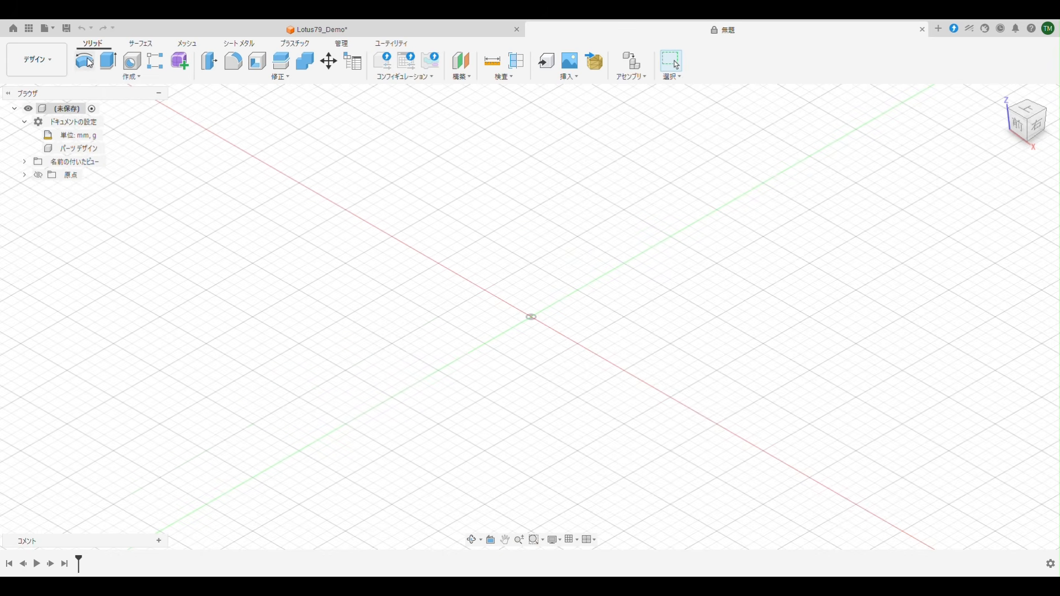
# Sketch a two-point rectangle around the origin on the horizontal XY plane and finish the sketch.
pyautogui.click(131, 79)
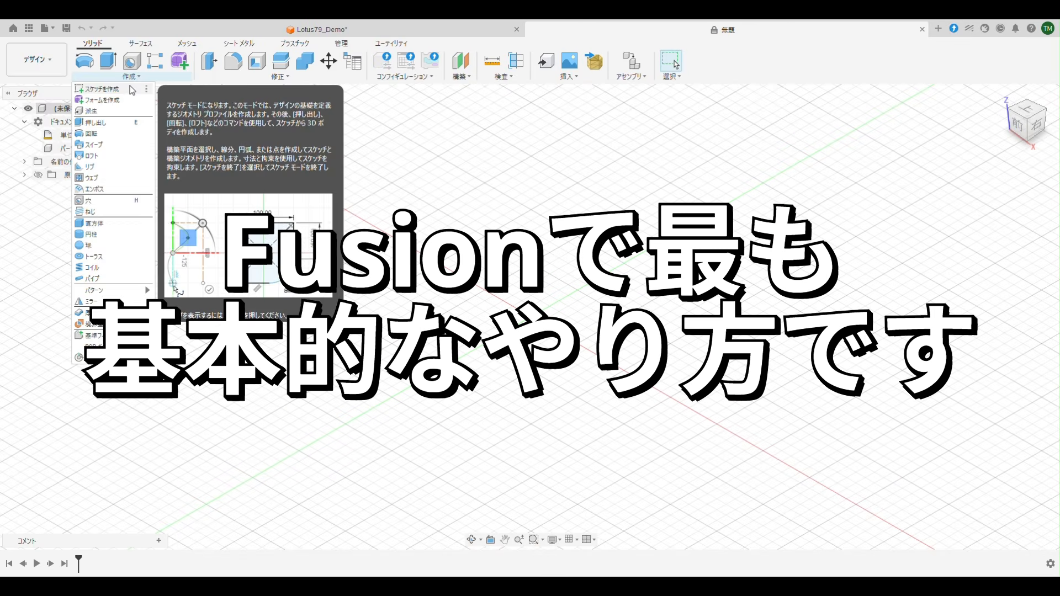
pyautogui.click(114, 89)
pyautogui.click(578, 318)
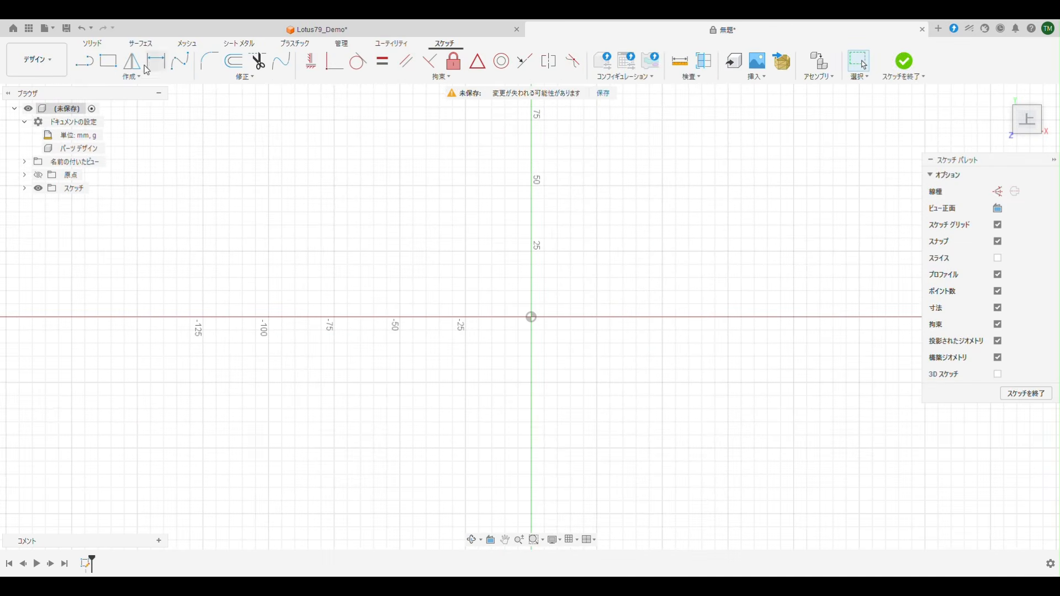
pyautogui.click(108, 62)
pyautogui.click(466, 266)
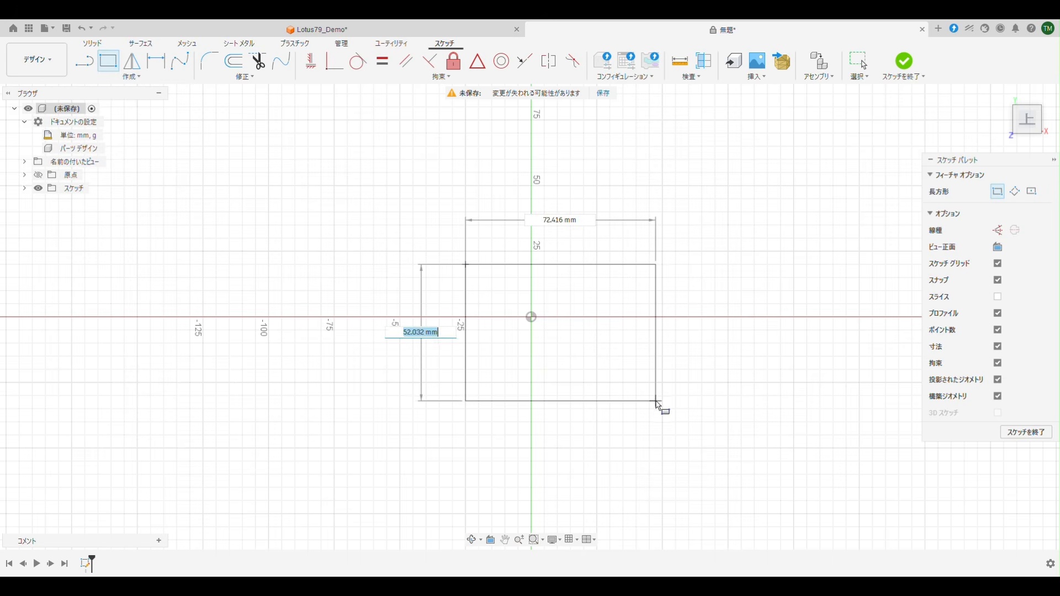
pyautogui.press('Tab')
pyautogui.click(610, 390)
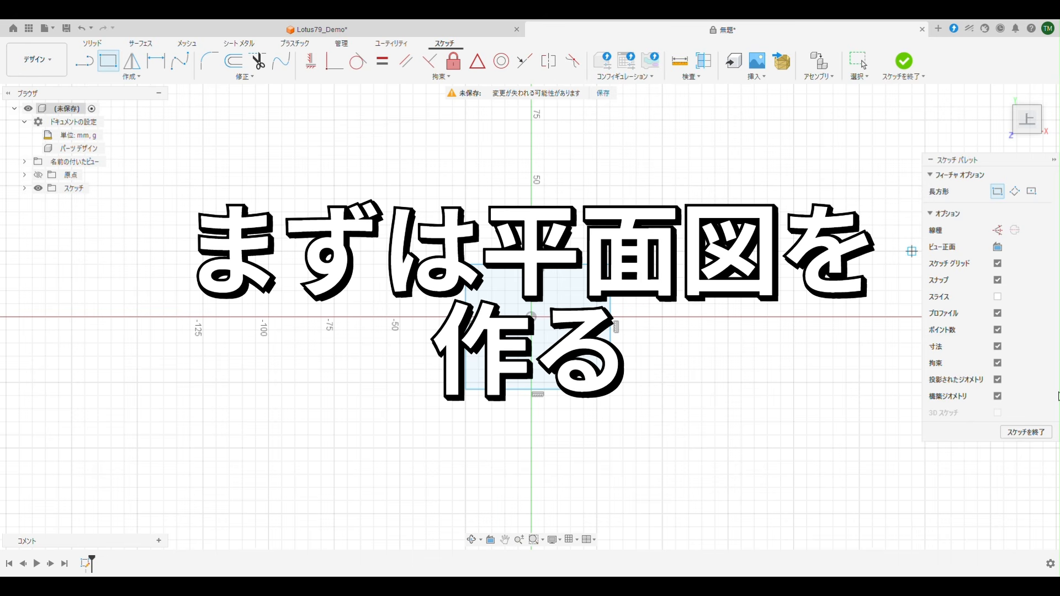
pyautogui.click(1025, 432)
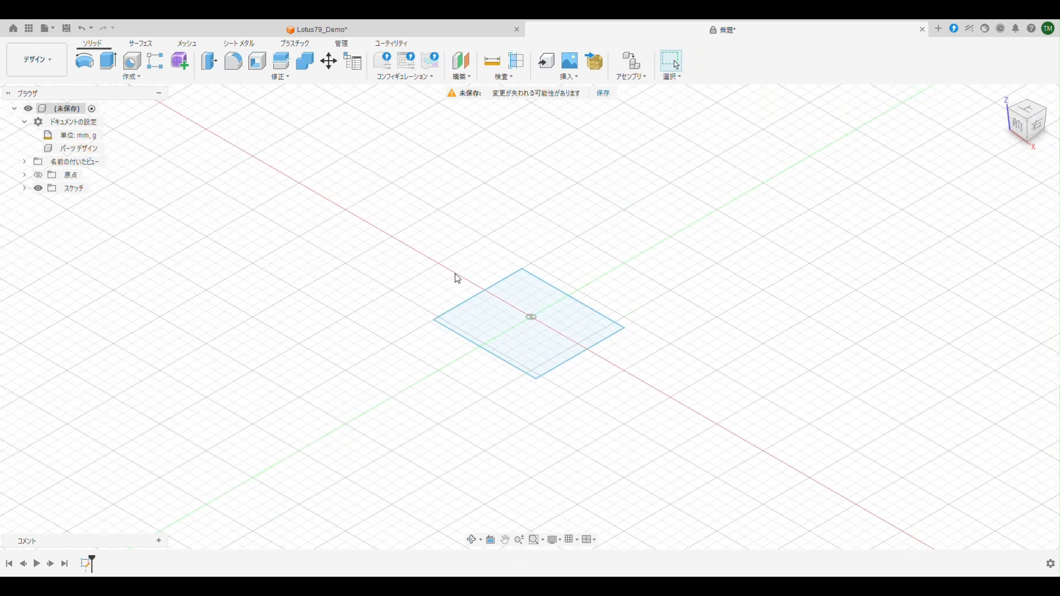
# Extrude the rectangle profile upward 30 mm as a new solid body.
pyautogui.click(108, 60)
pyautogui.click(621, 351)
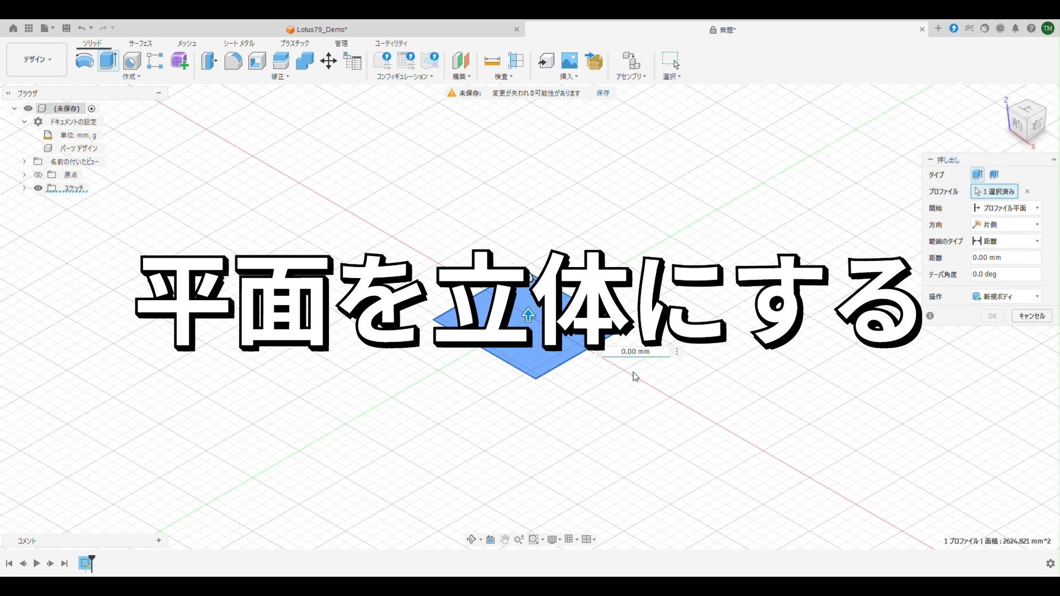
pyautogui.write('3')
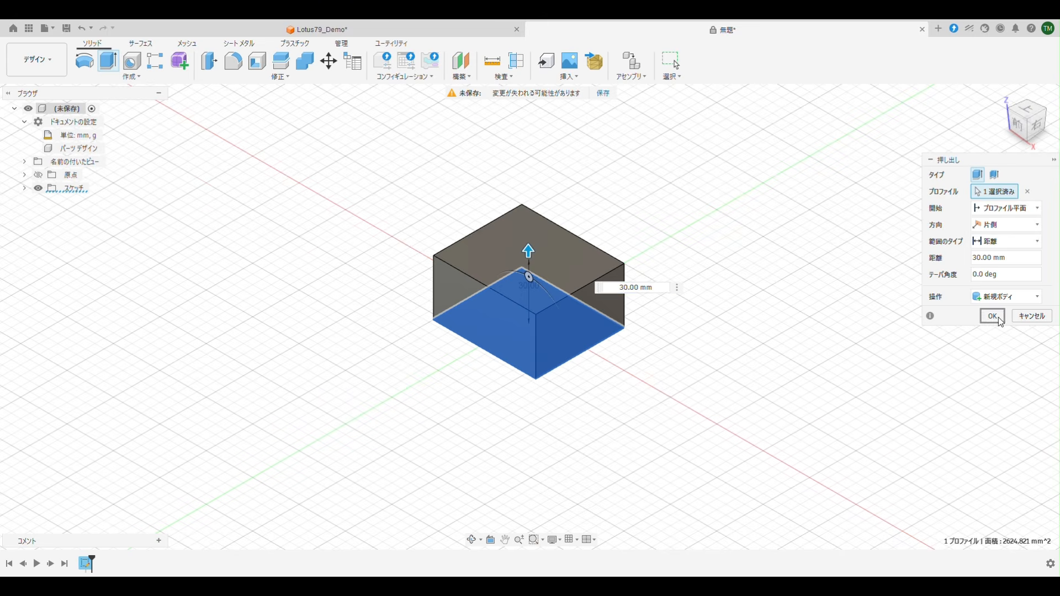
pyautogui.click(992, 315)
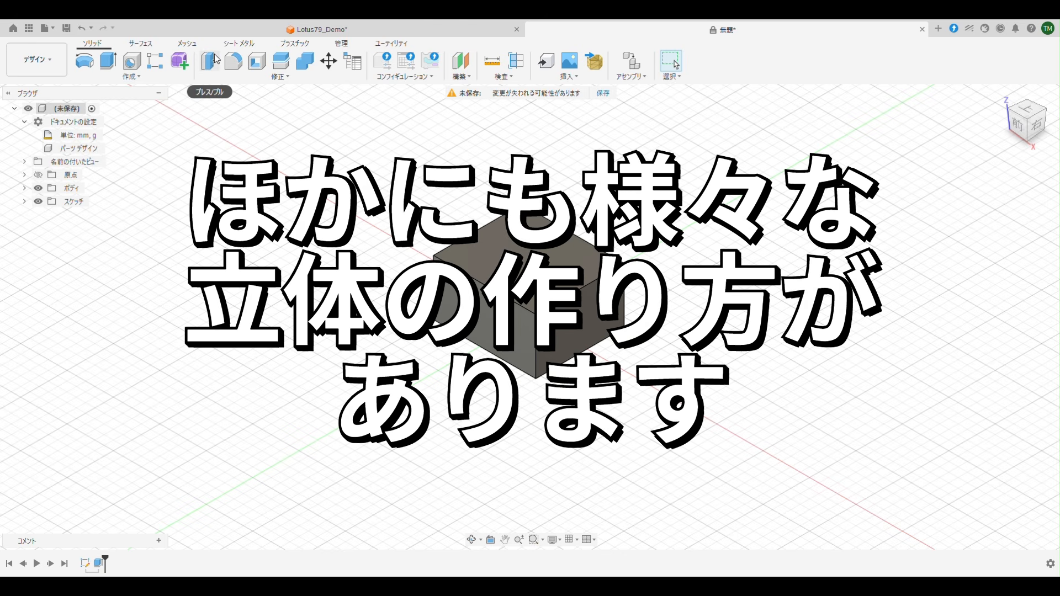
# Fillet the top front edge of the box with a 10 mm radius.
pyautogui.click(233, 61)
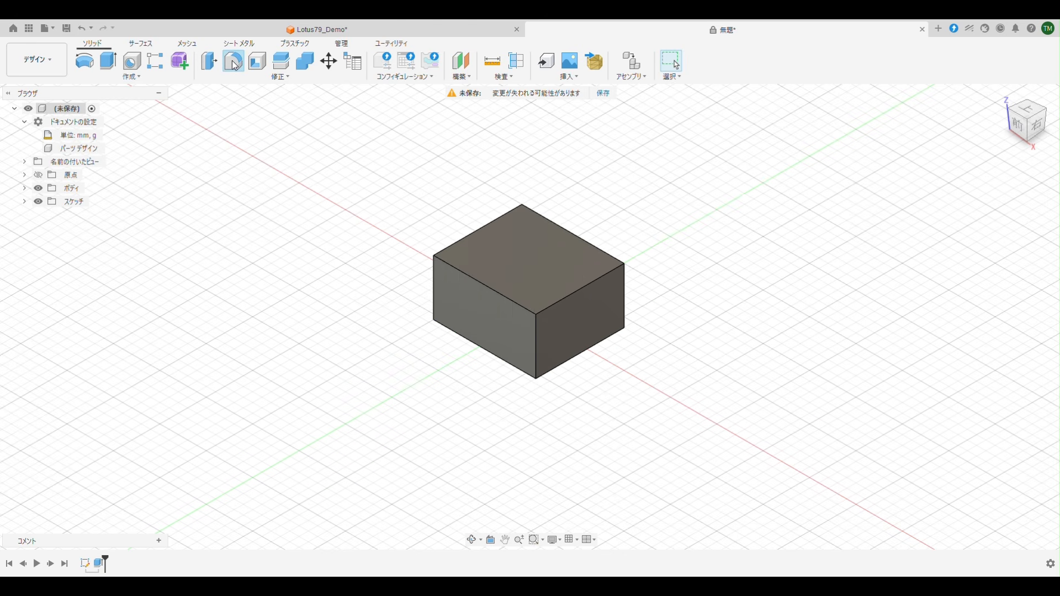
pyautogui.click(479, 283)
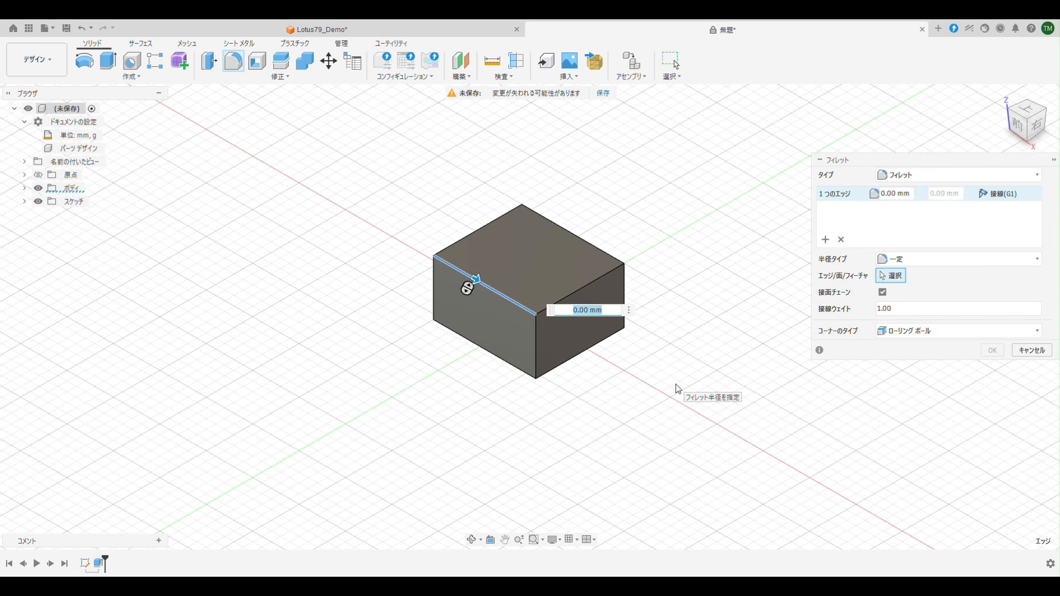
pyautogui.write('10')
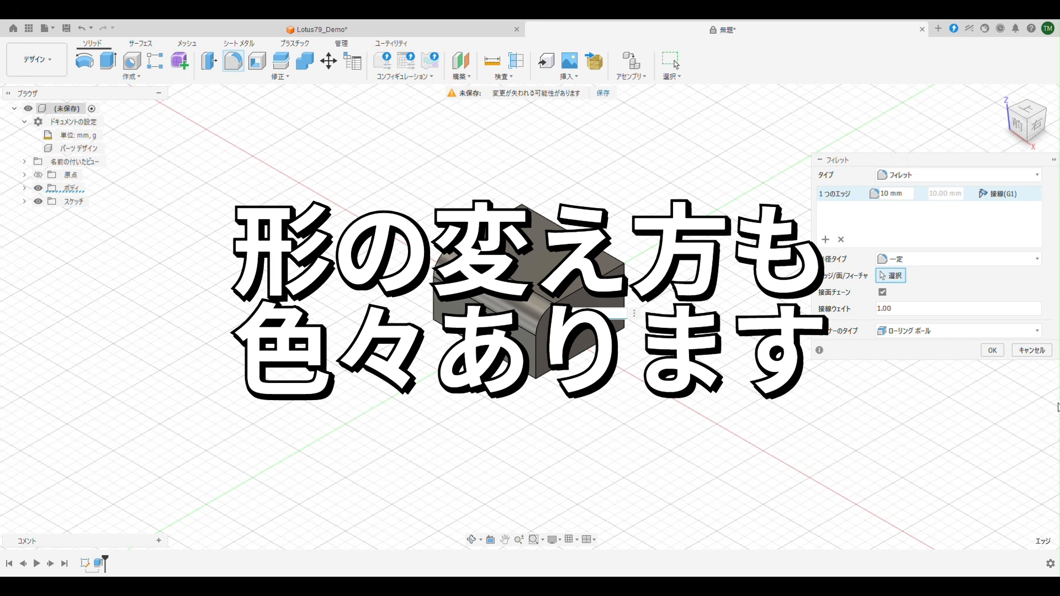
pyautogui.click(991, 350)
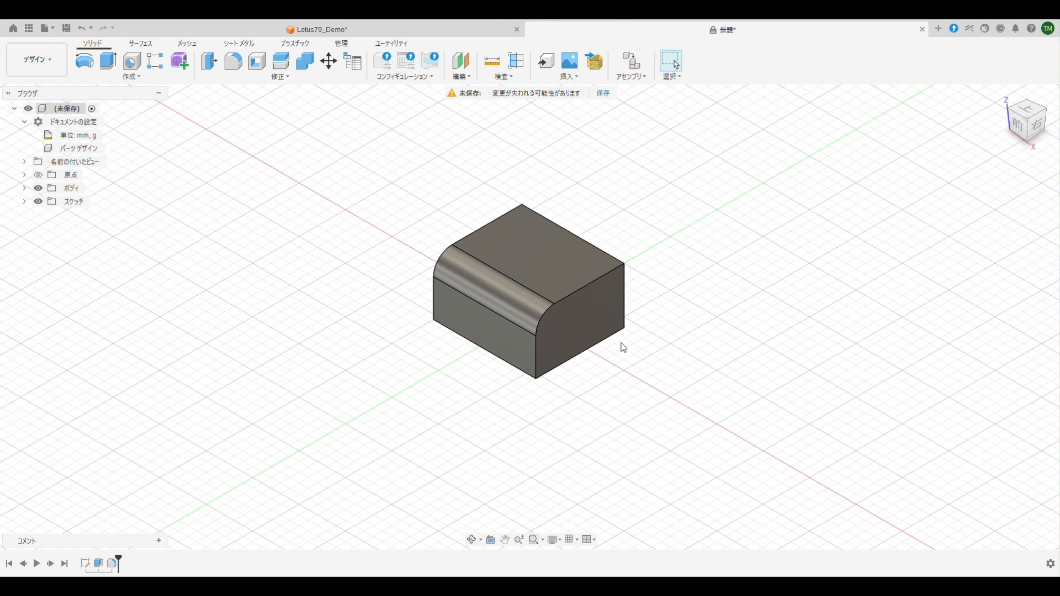
# Shell the box open at its right end face with a 5 mm inside thickness.
pyautogui.click(239, 43)
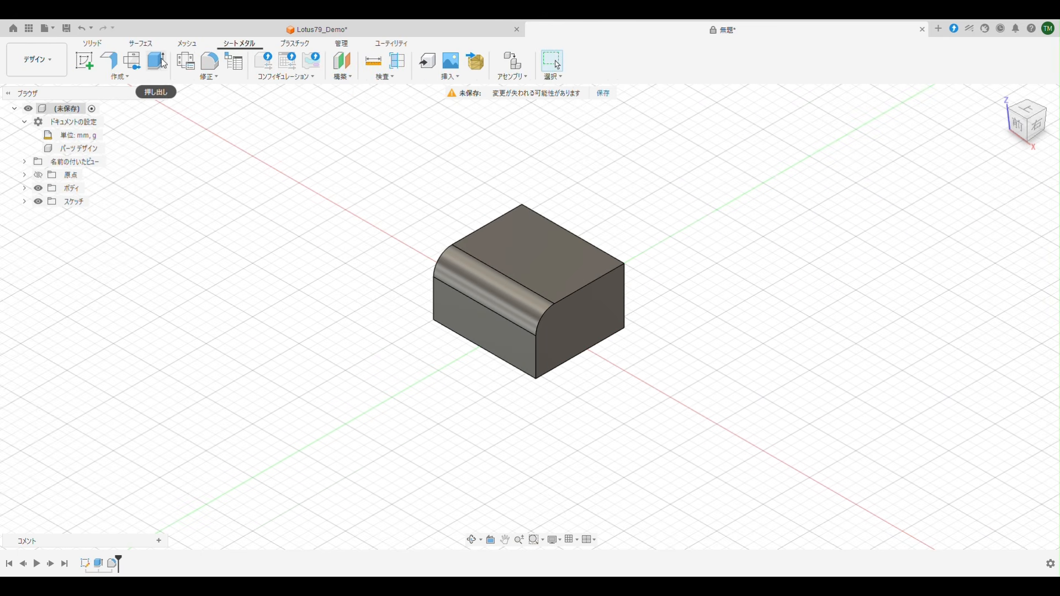
pyautogui.click(95, 43)
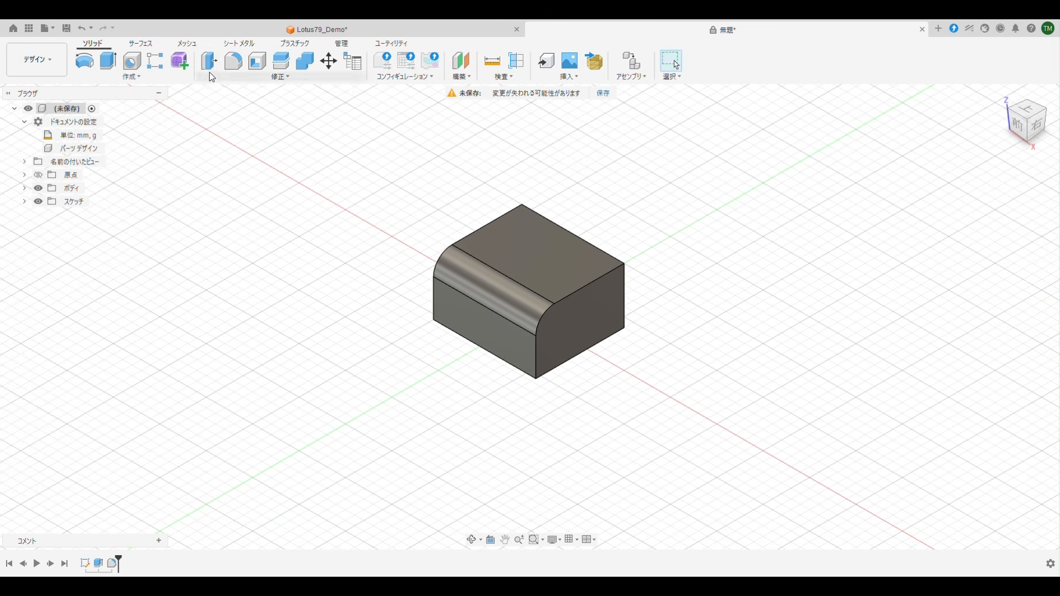
pyautogui.click(251, 66)
pyautogui.click(575, 320)
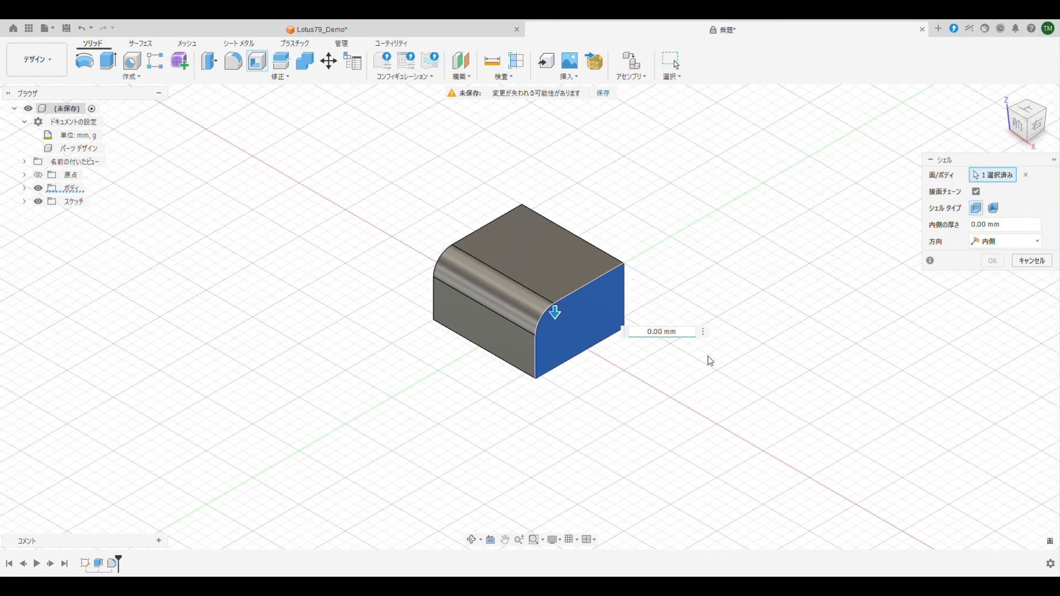
pyautogui.write('5')
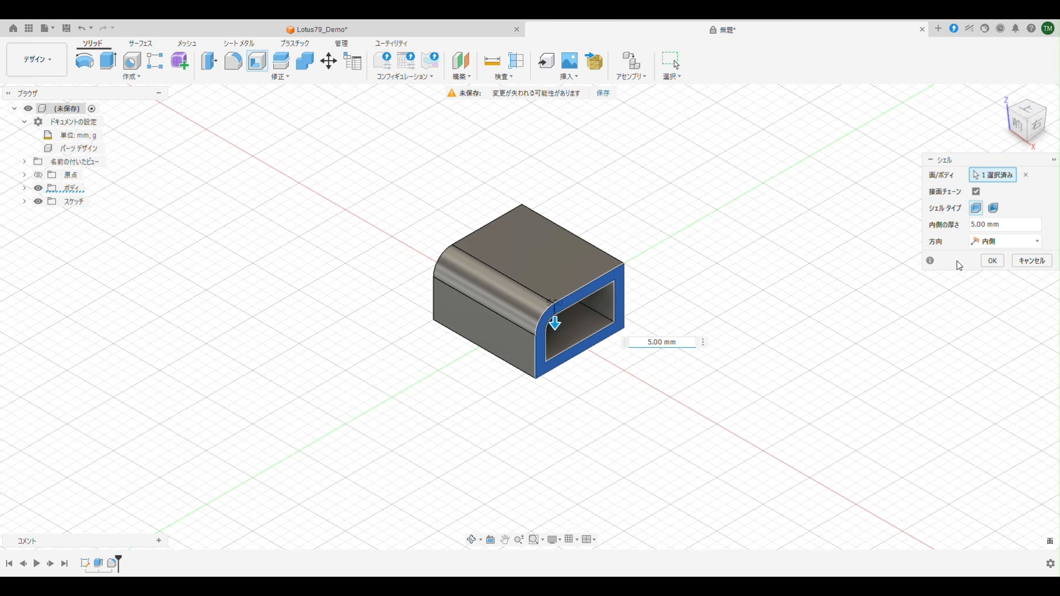
pyautogui.click(990, 262)
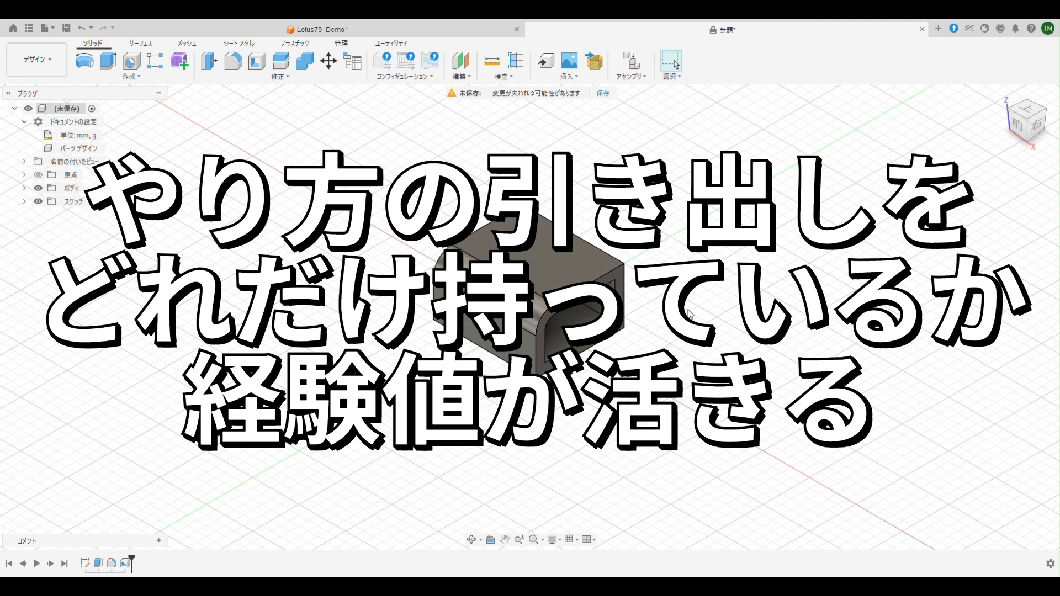
pyautogui.moveTo(690, 311)
pyautogui.keyDown('shift'); pyautogui.mouseDown(button='middle')
pyautogui.moveTo(639, 299)
pyautogui.moveTo(639, 280)
pyautogui.moveTo(699, 295)
pyautogui.mouseUp(button='middle'); pyautogui.keyUp('shift')
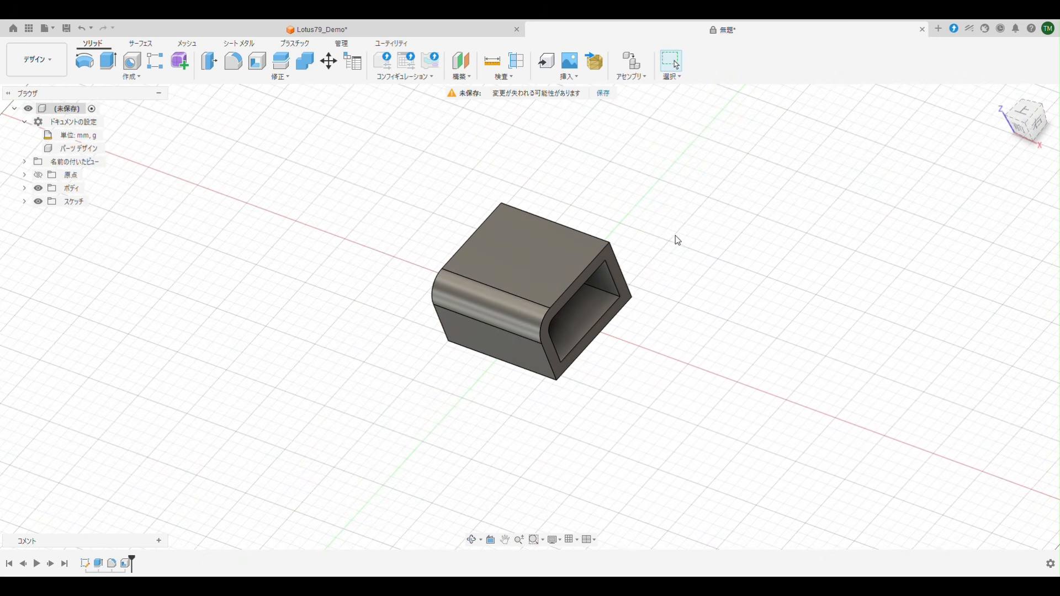
pyautogui.scroll(3, 736, 223)
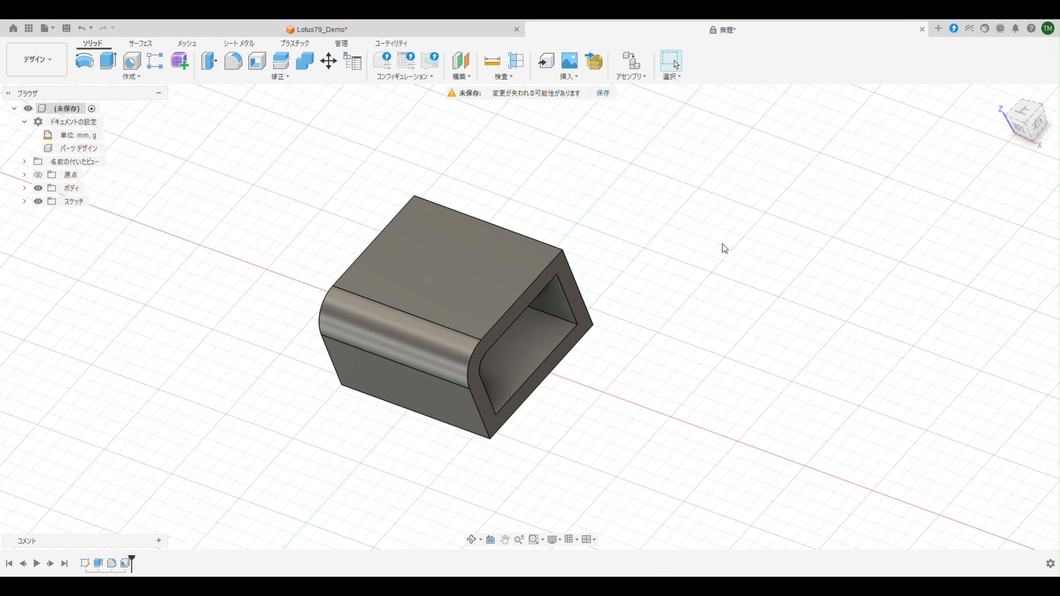
pyautogui.moveTo(721, 246); pyautogui.dragTo(716, 216, button='middle')
pyautogui.scroll(-3, 714, 218)
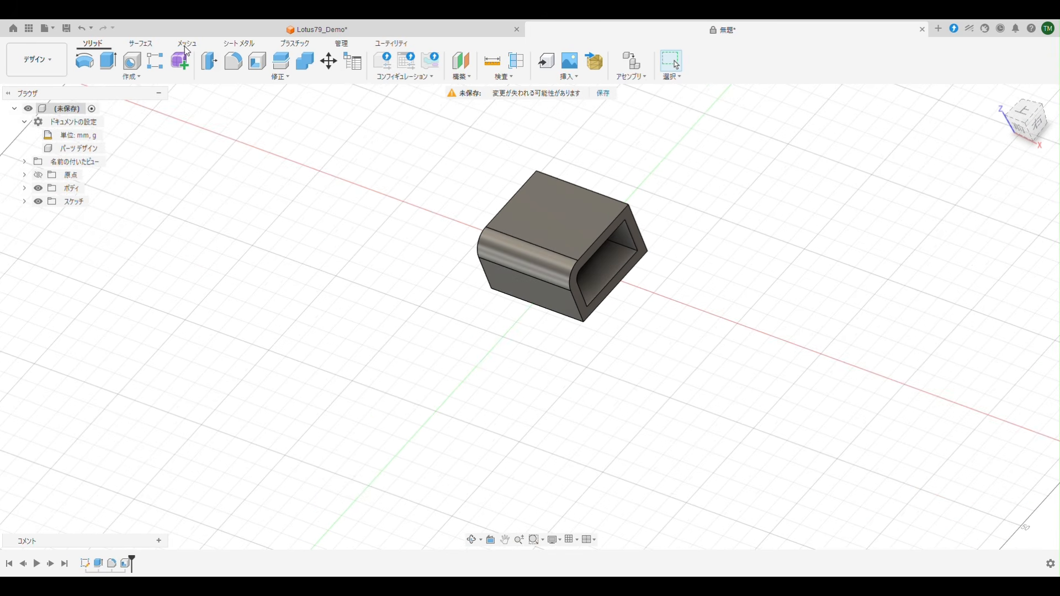
# Show the hidden base sketch スケッチ1 in the surface workspace and open it for editing.
pyautogui.click(140, 44)
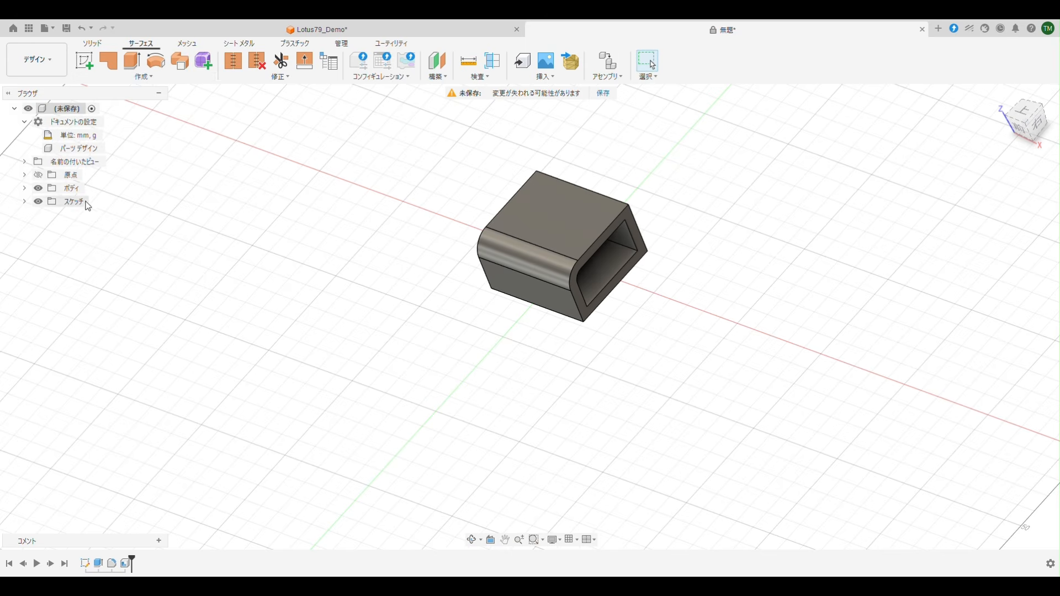
pyautogui.click(25, 204)
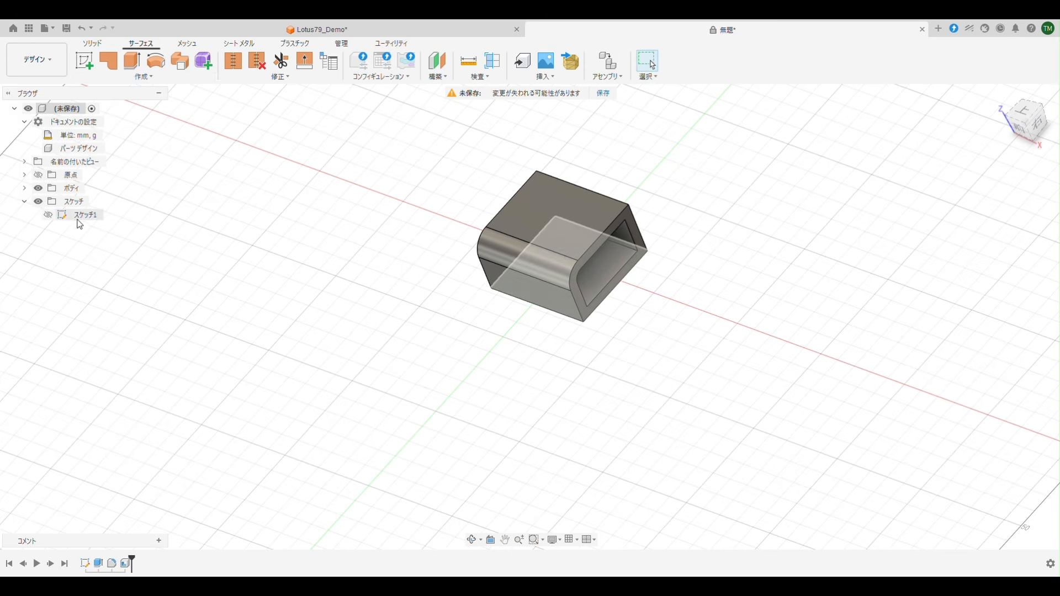
pyautogui.click(48, 214)
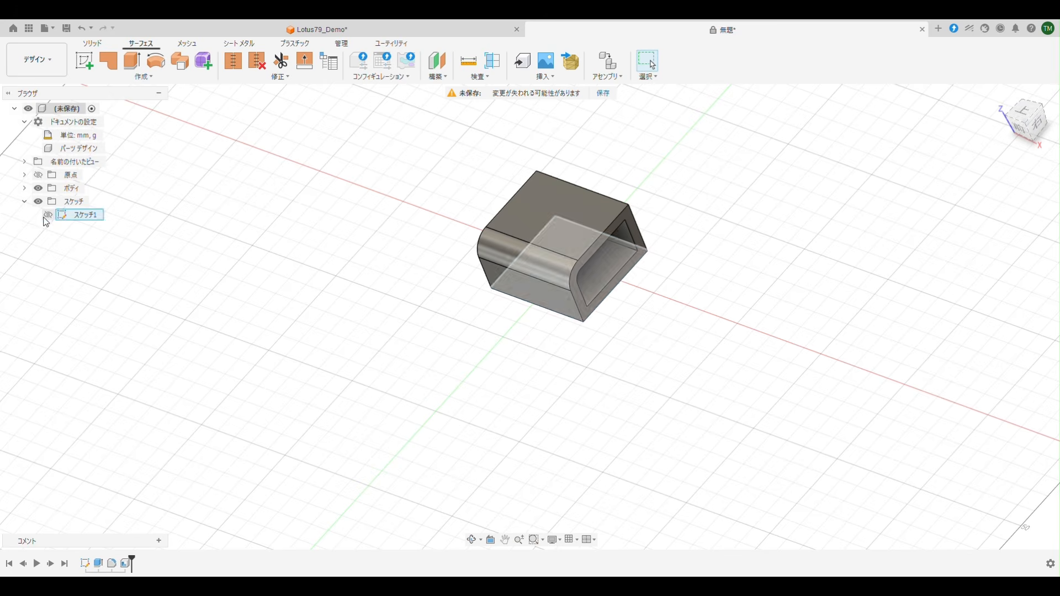
pyautogui.click(80, 215)
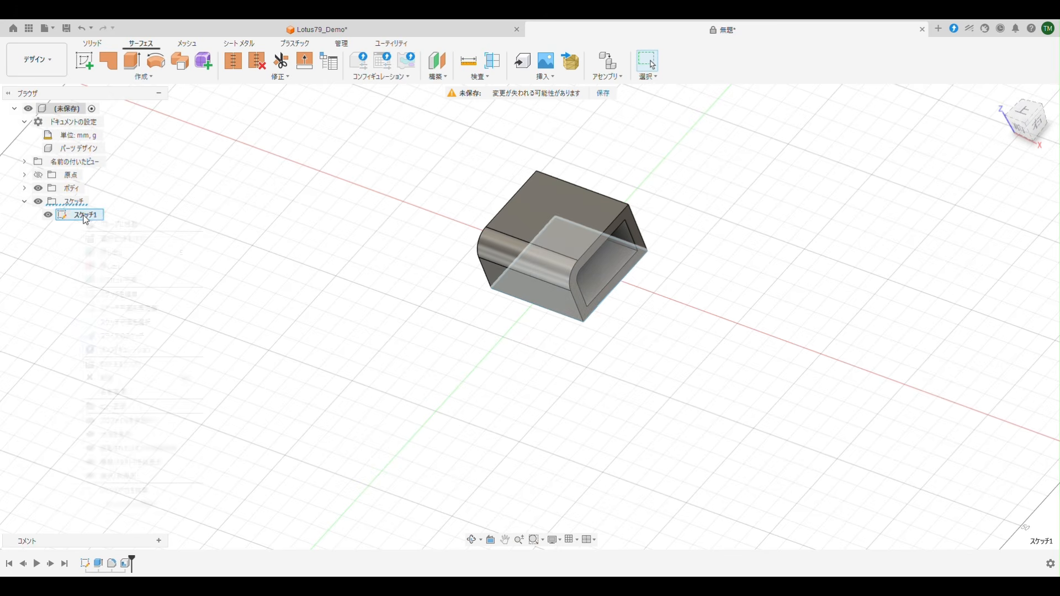
pyautogui.rightClick(84, 216)
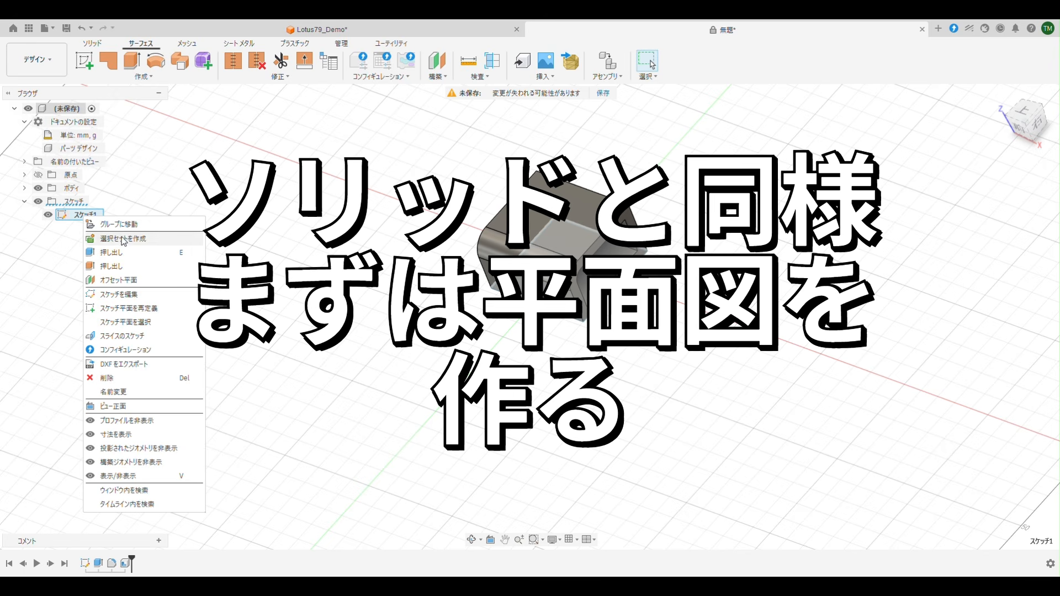
pyautogui.click(113, 294)
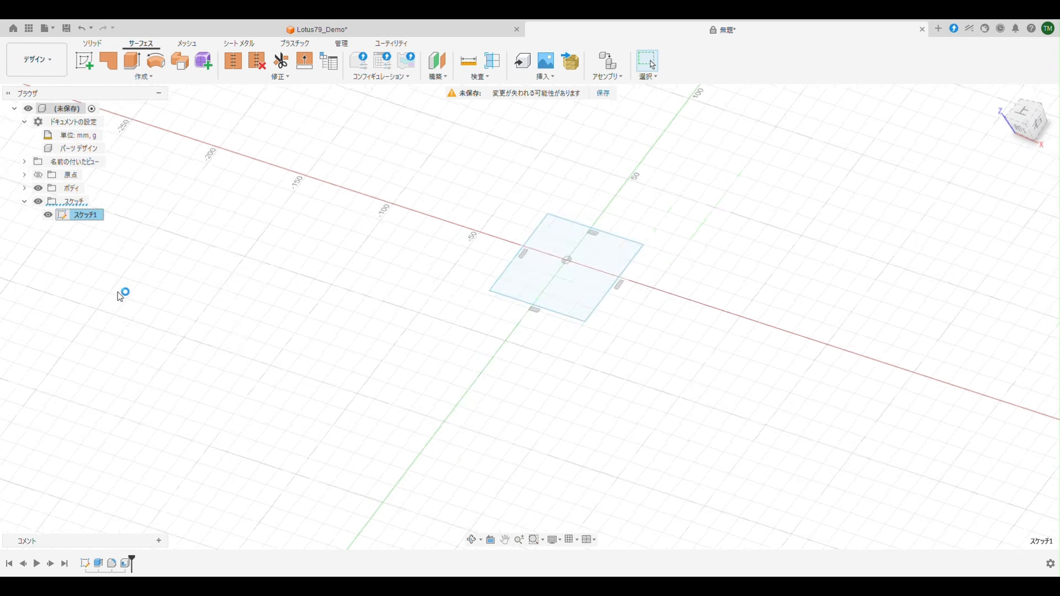
# Draw a second separate rectangle to the front left of the existing one and finish the sketch.
pyautogui.click(108, 60)
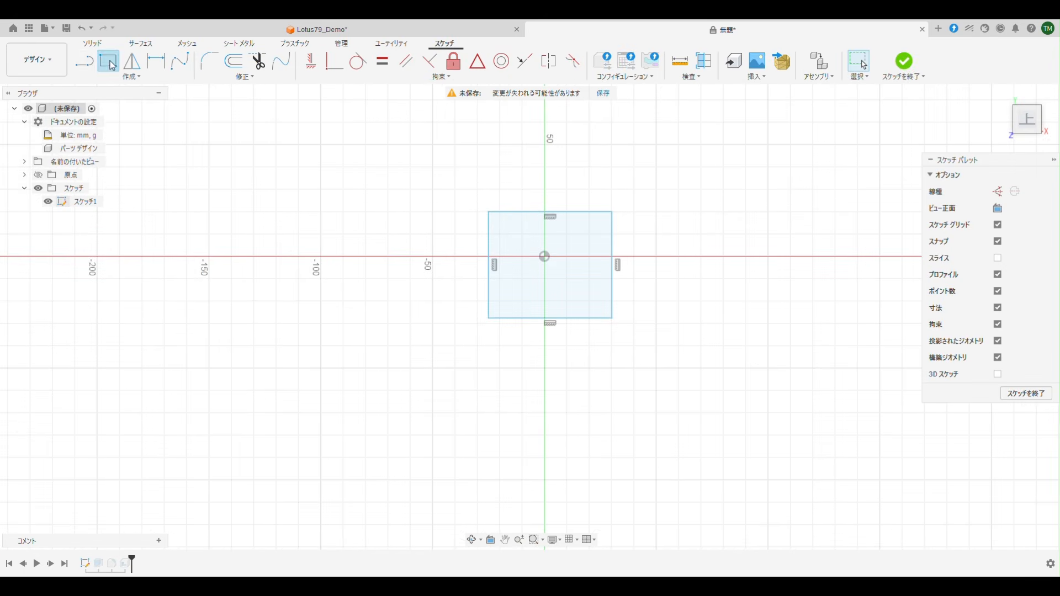
pyautogui.click(334, 319)
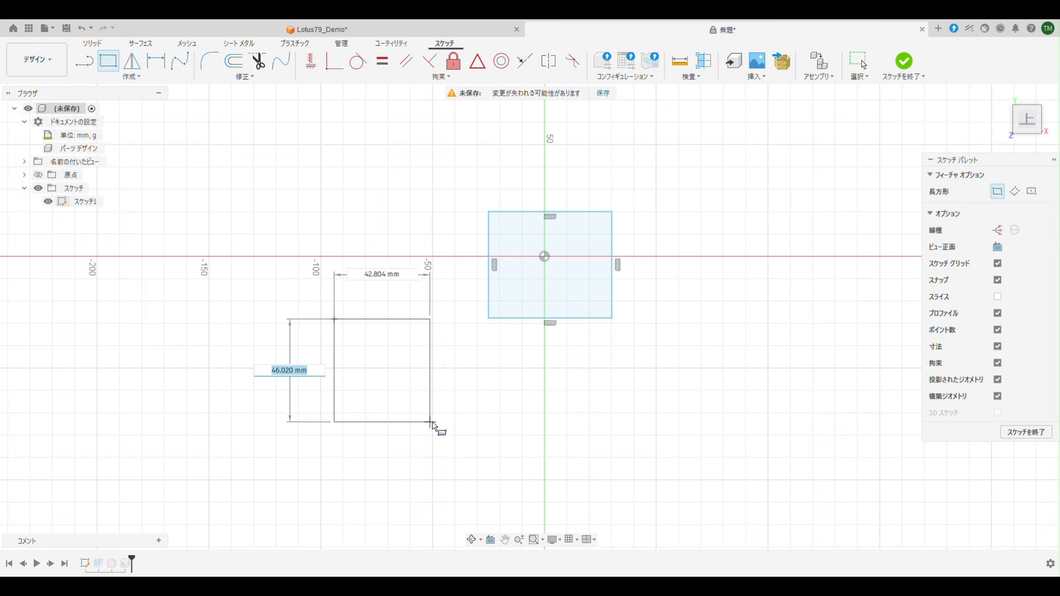
pyautogui.click(450, 422)
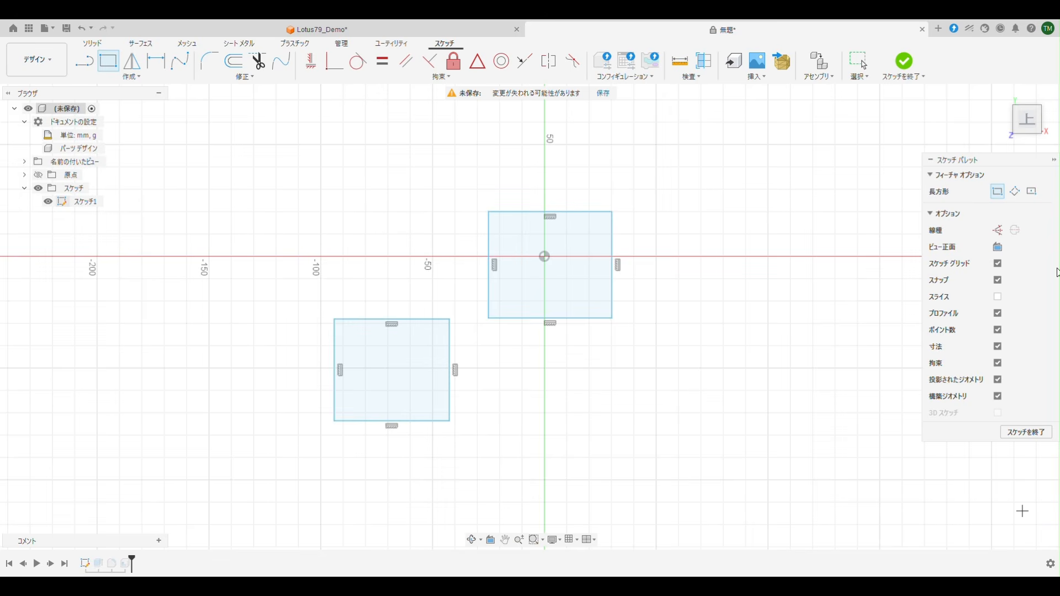
pyautogui.click(1025, 432)
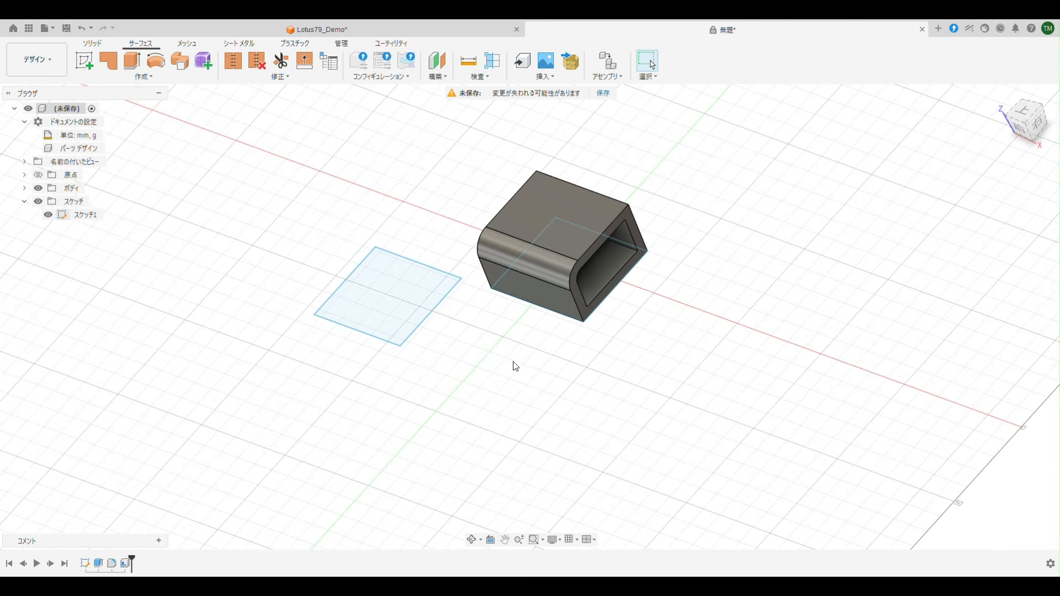
# Extrude the second rectangle 30 mm as an open surface body.
pyautogui.click(131, 63)
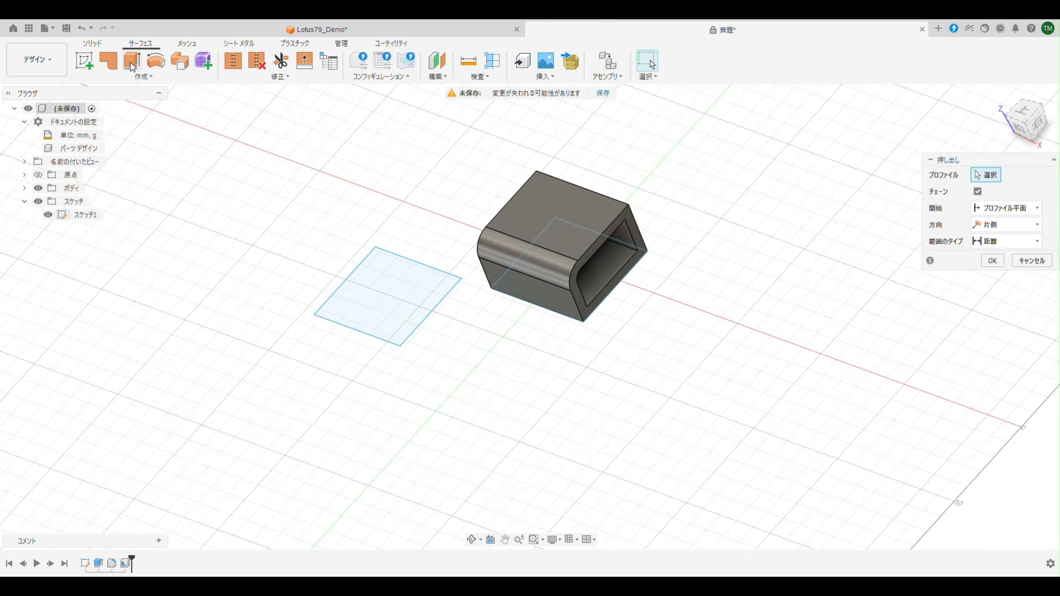
pyautogui.click(406, 321)
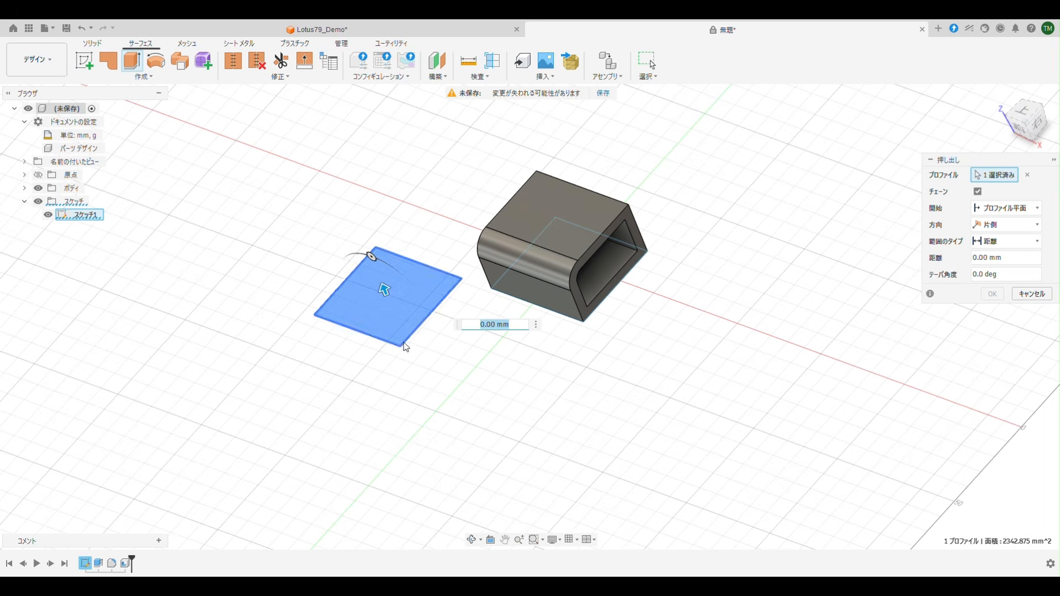
pyautogui.write('30')
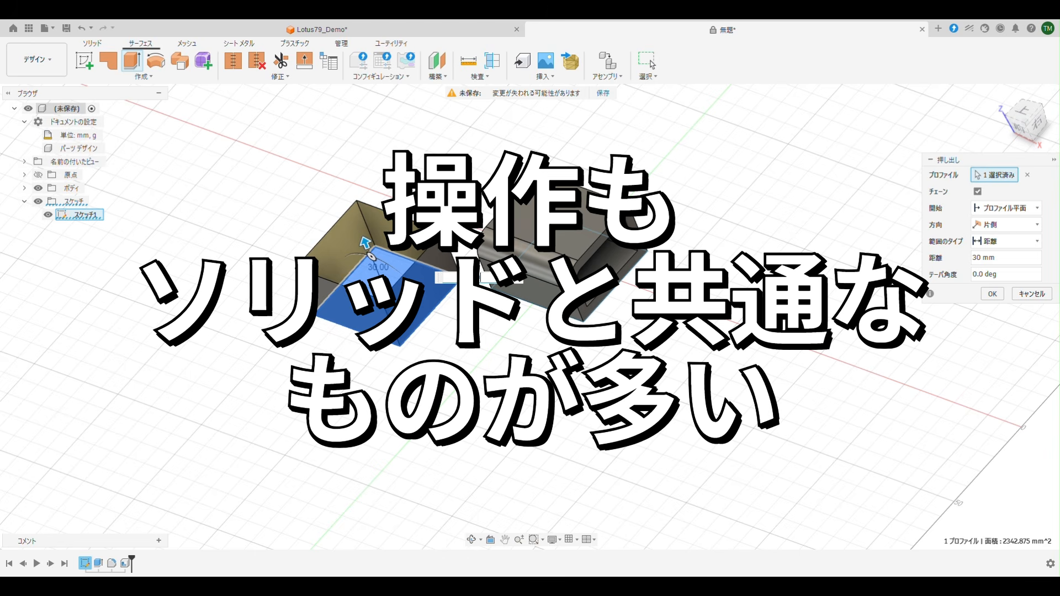
pyautogui.click(992, 294)
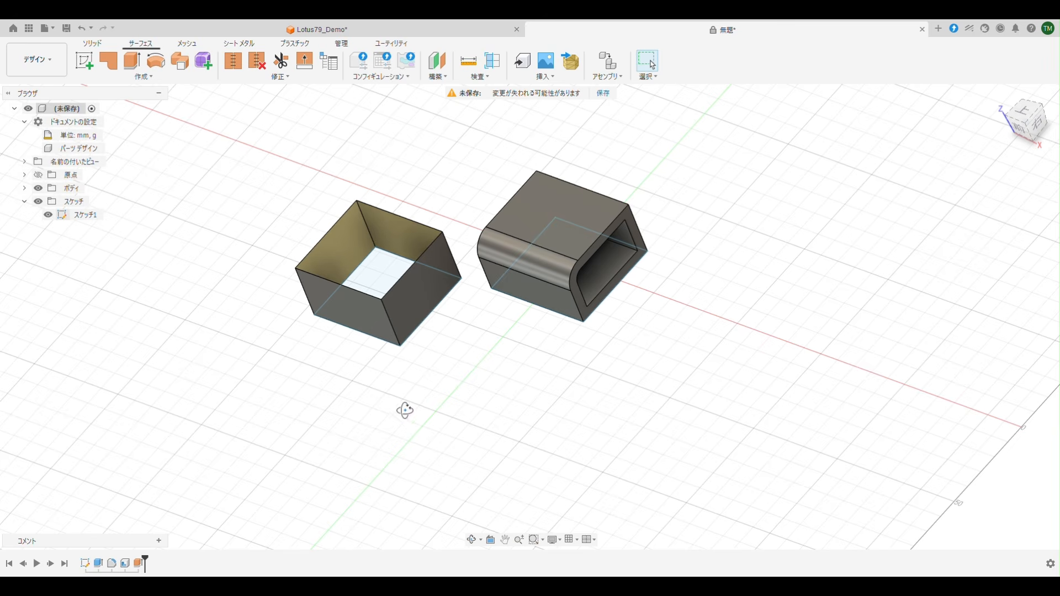
pyautogui.keyDown('shift'); pyautogui.moveTo(404, 409); pyautogui.dragTo(423, 424, button='middle'); pyautogui.keyUp('shift')
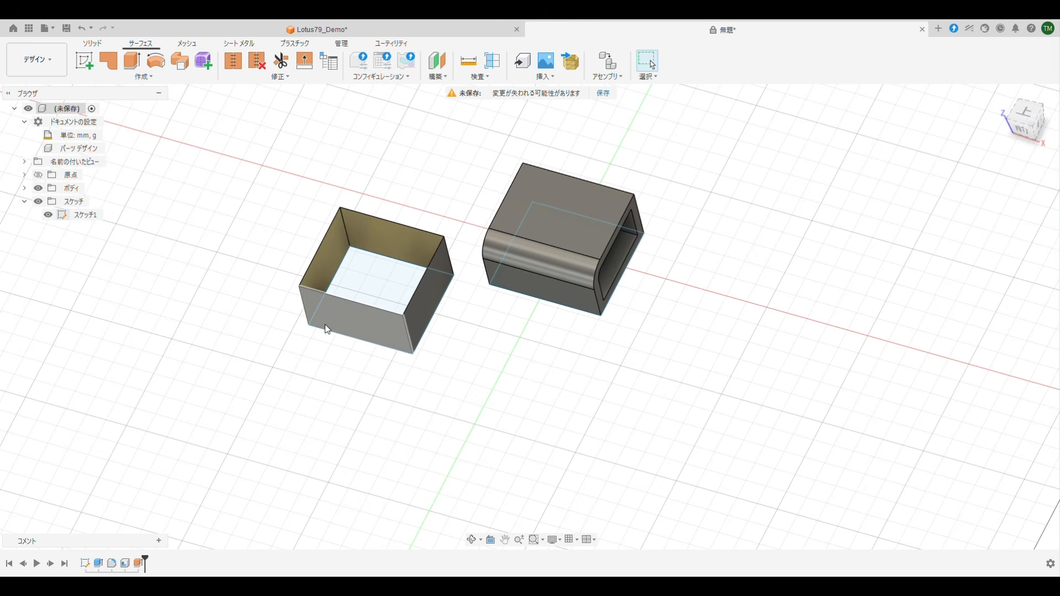
# Examine the open surface box beside the shelled solid box from several angles.
pyautogui.click(409, 354)
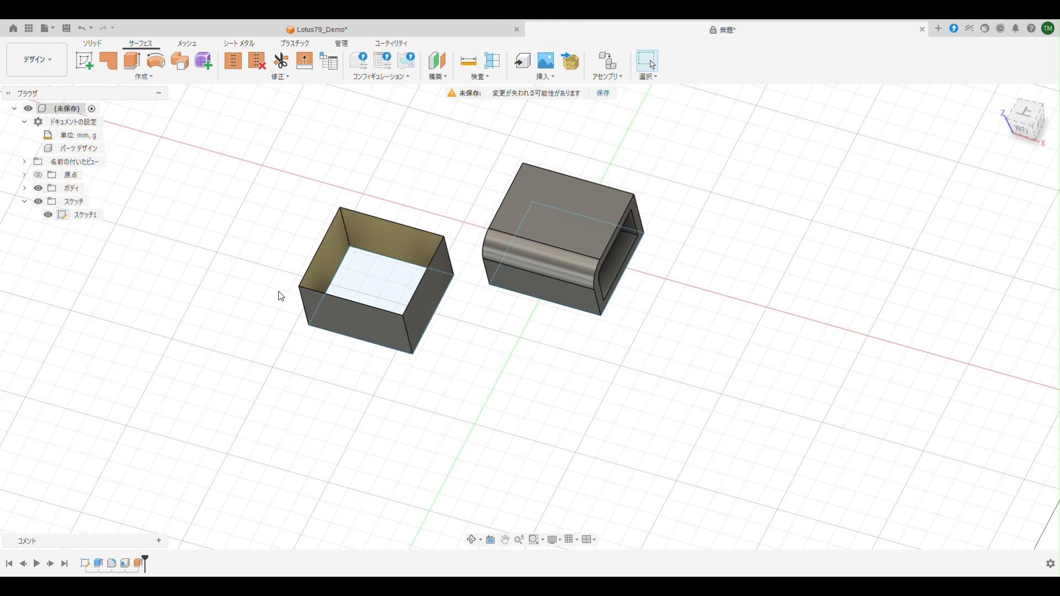
pyautogui.keyDown('shift'); pyautogui.moveTo(509, 353); pyautogui.dragTo(478, 338, button='middle'); pyautogui.keyUp('shift')
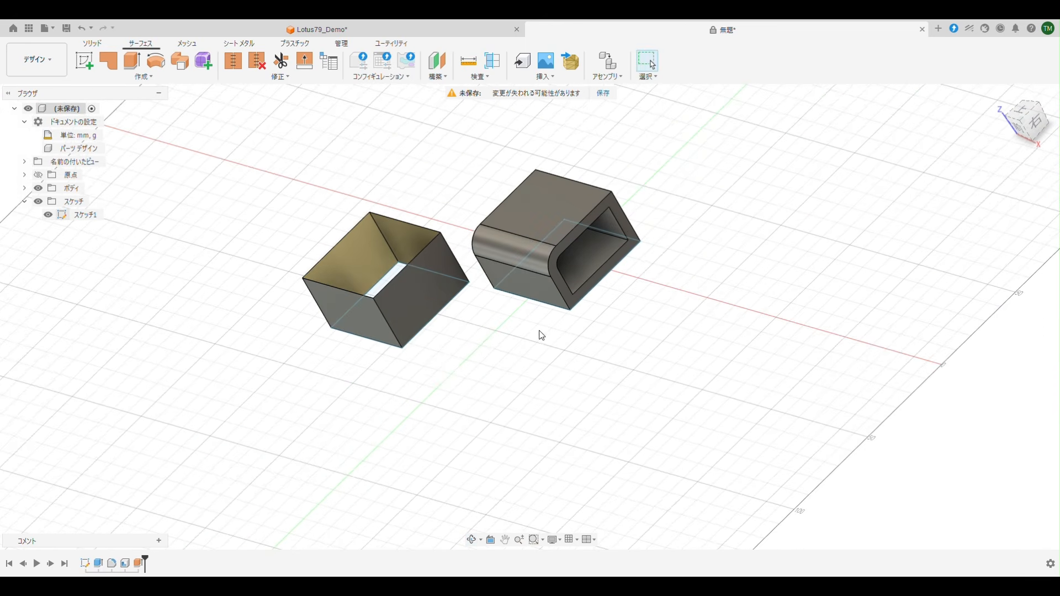
pyautogui.scroll(4, 615, 343)
pyautogui.moveTo(632, 381); pyautogui.dragTo(677, 426, button='middle')
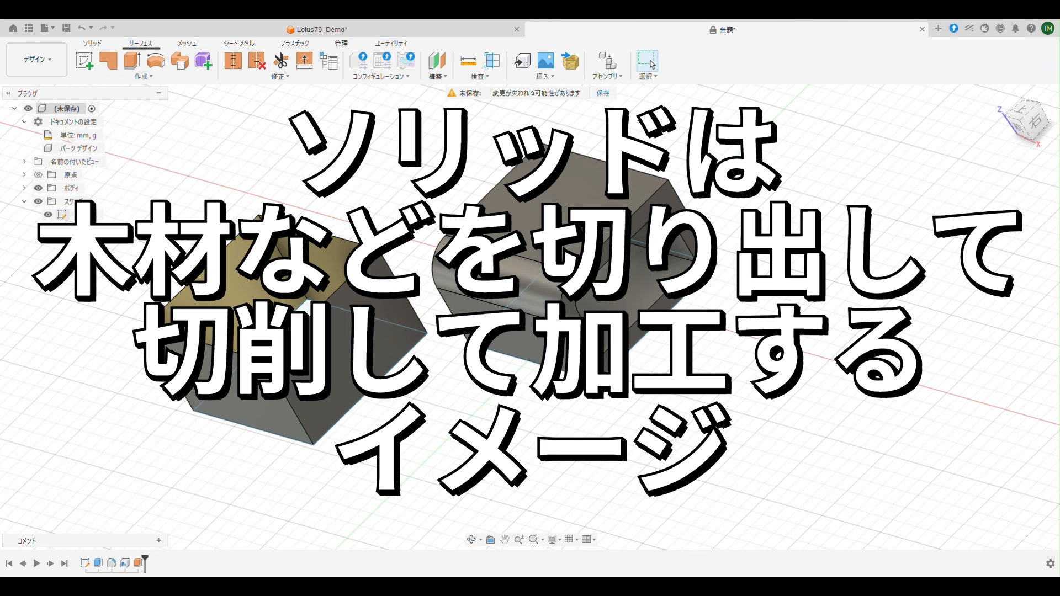
pyautogui.moveTo(674, 439); pyautogui.dragTo(754, 448, button='middle')
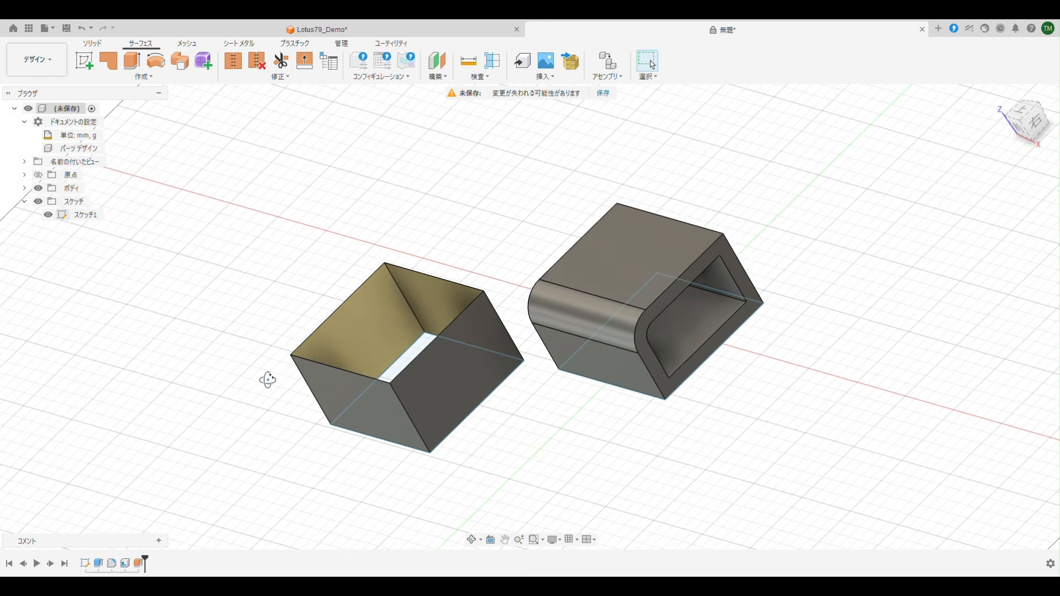
pyautogui.moveTo(267, 380)
pyautogui.keyDown('shift'); pyautogui.mouseDown(button='middle')
pyautogui.moveTo(279, 411)
pyautogui.moveTo(295, 372)
pyautogui.moveTo(284, 371)
pyautogui.mouseUp(button='middle'); pyautogui.keyUp('shift')
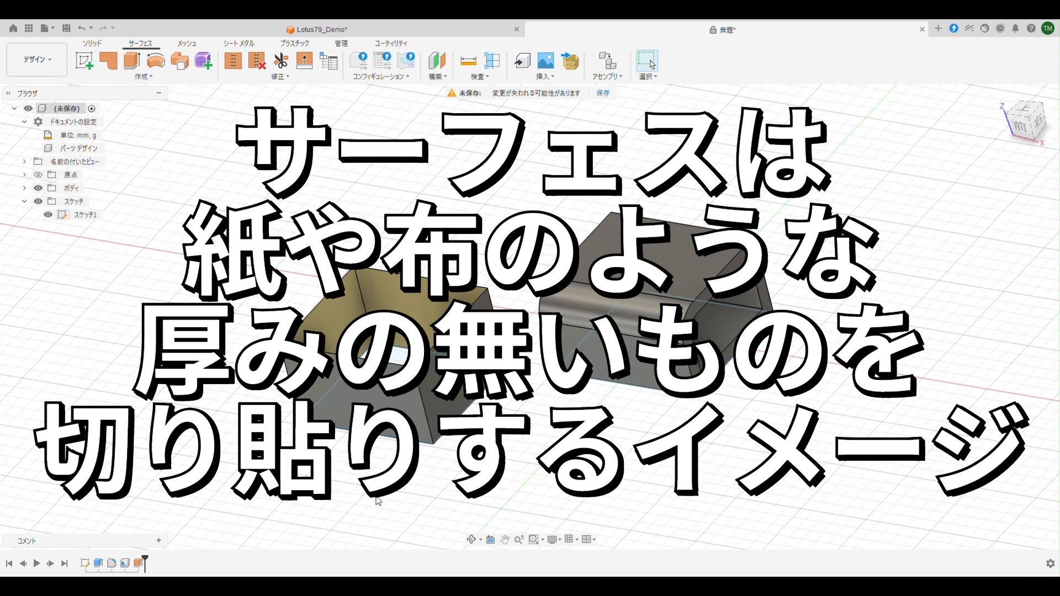
pyautogui.keyDown('shift'); pyautogui.moveTo(360, 486); pyautogui.dragTo(357, 503, button='middle'); pyautogui.keyUp('shift')
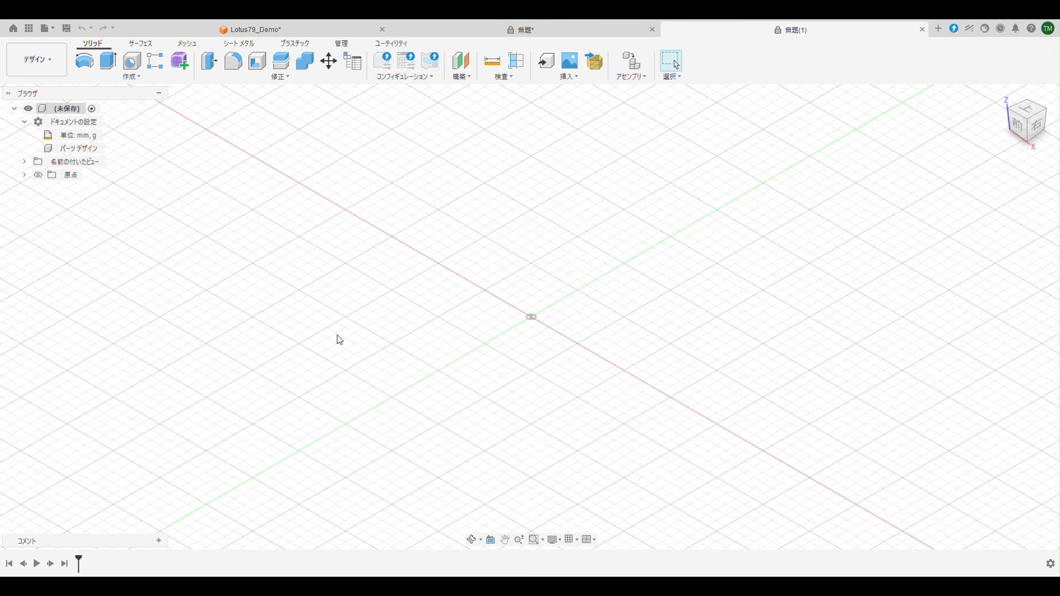
# Create a form and place a centre-based T-spline box on the ground plane, about 145 mm long and 68 mm wide.
pyautogui.click(180, 62)
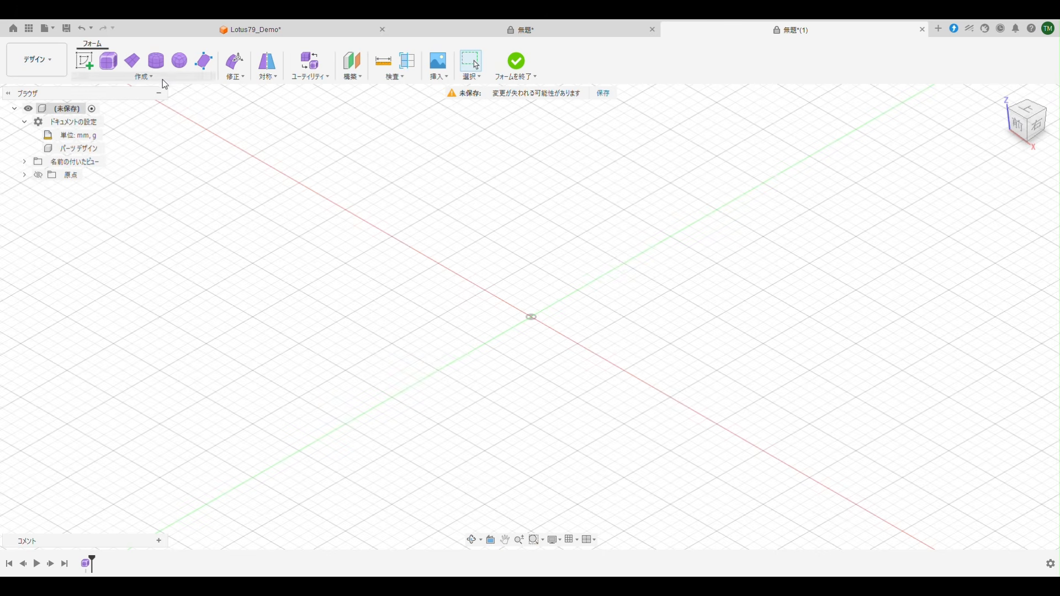
pyautogui.click(109, 61)
pyautogui.click(540, 306)
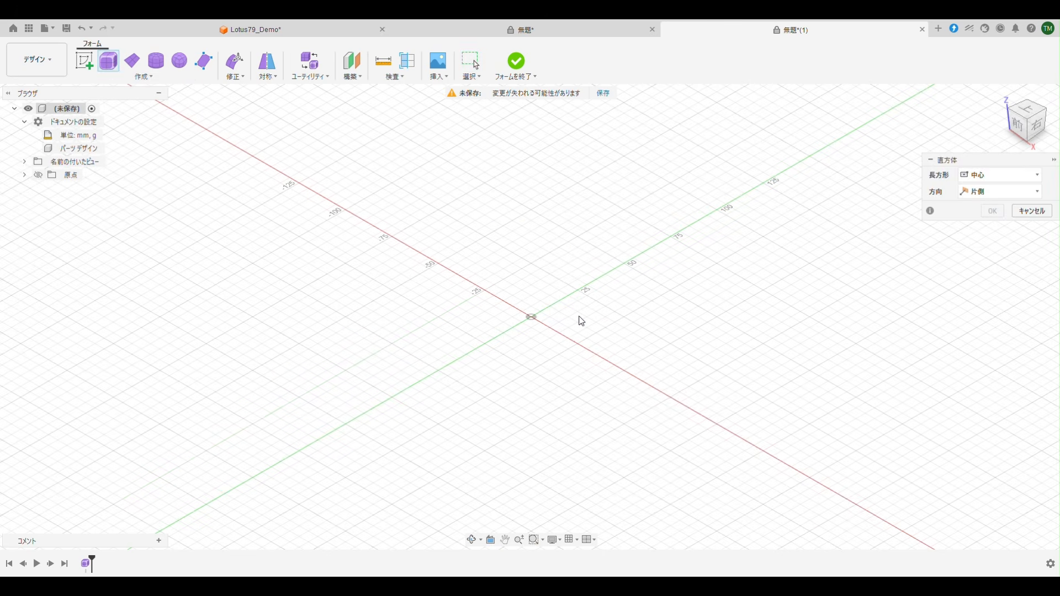
pyautogui.click(453, 291)
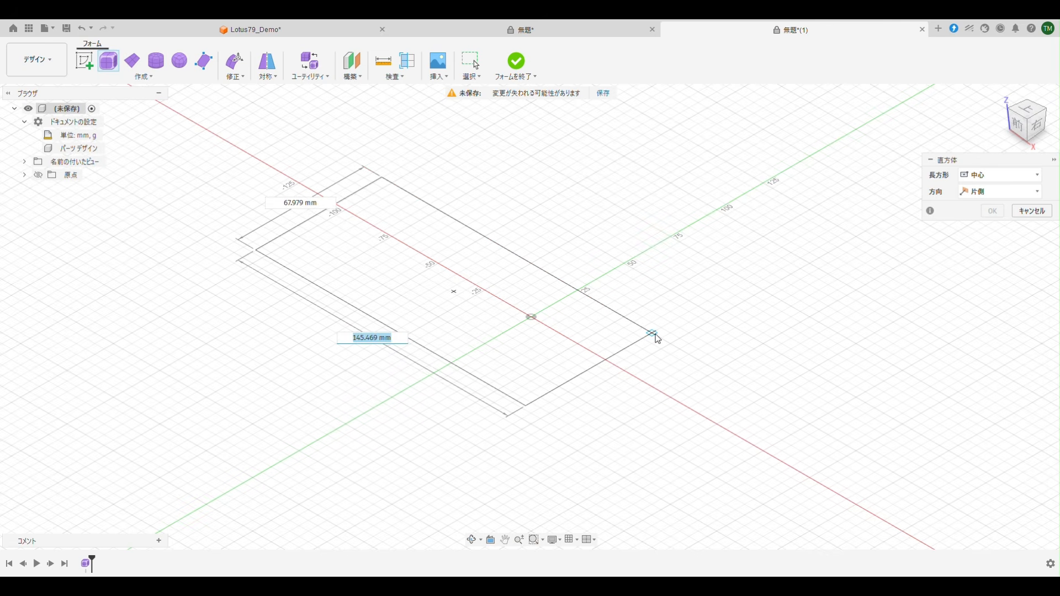
pyautogui.click(653, 334)
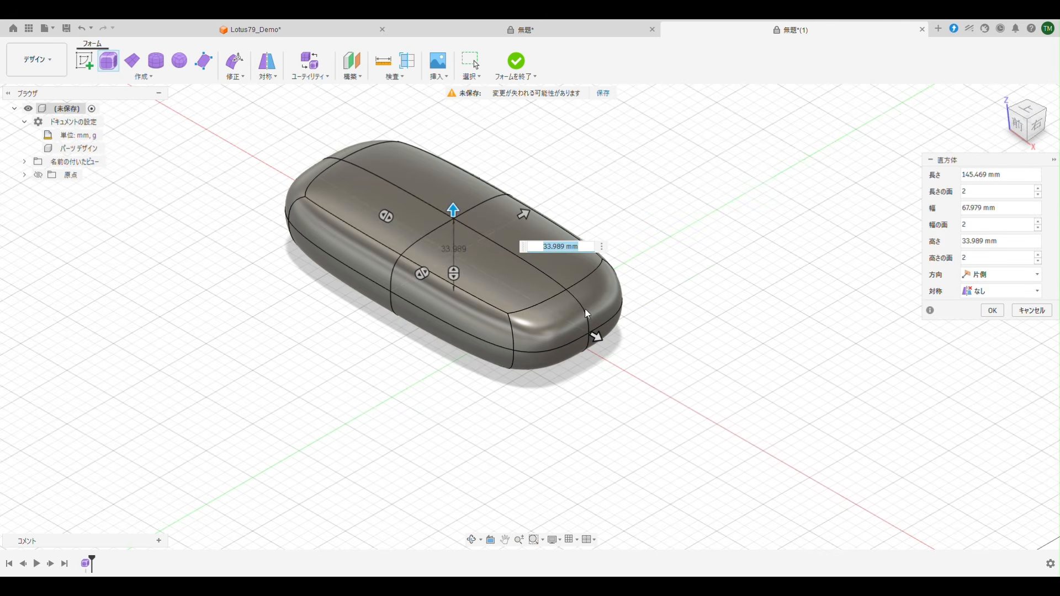
# Divide the form box into 5 length faces and 3 width faces, and create it.
pyautogui.click(984, 190)
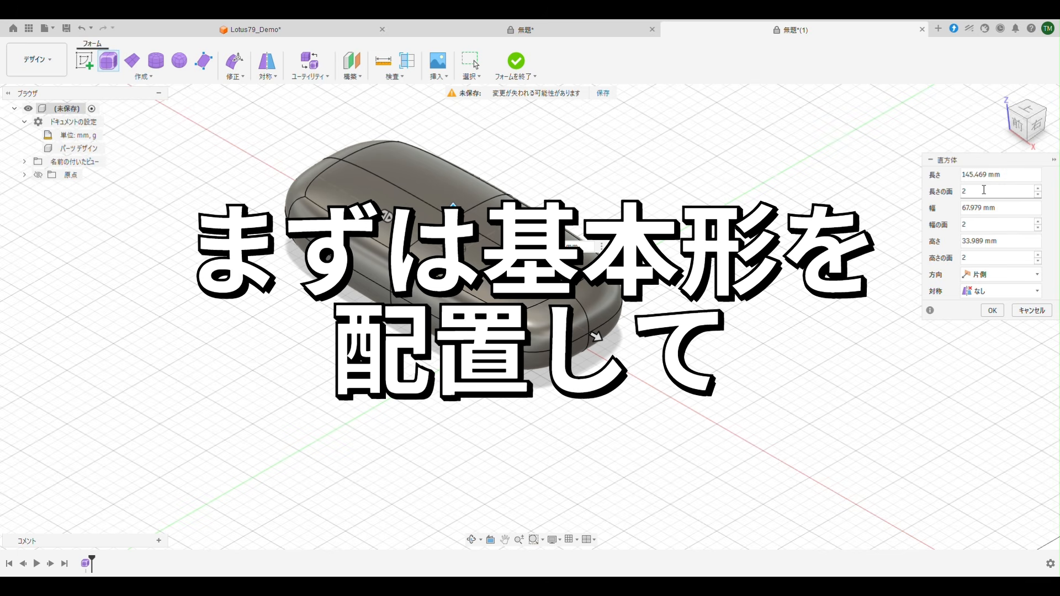
pyautogui.write('5')
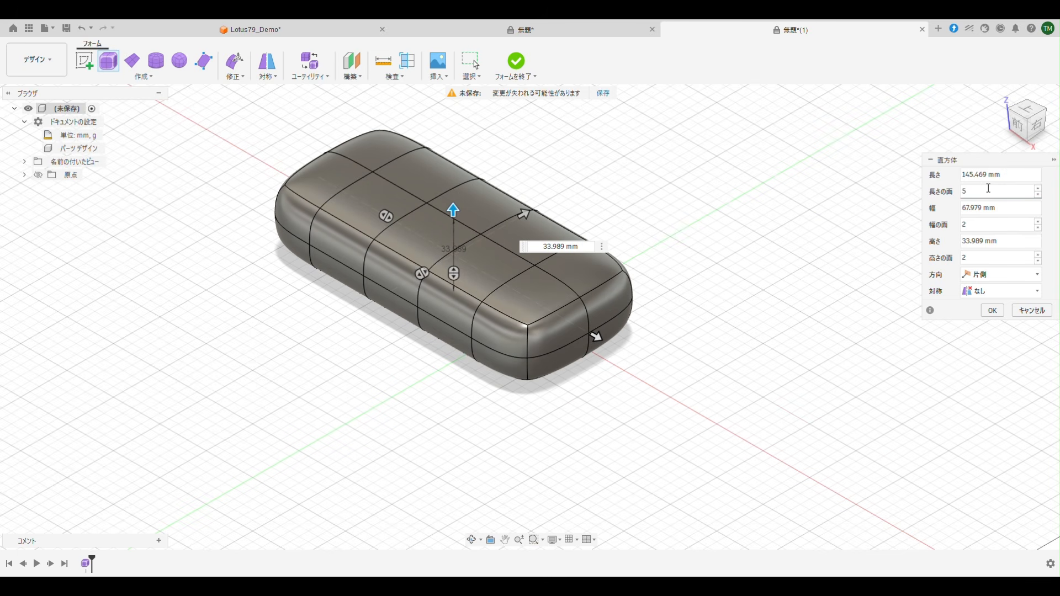
pyautogui.doubleClick(972, 224)
pyautogui.write('4')
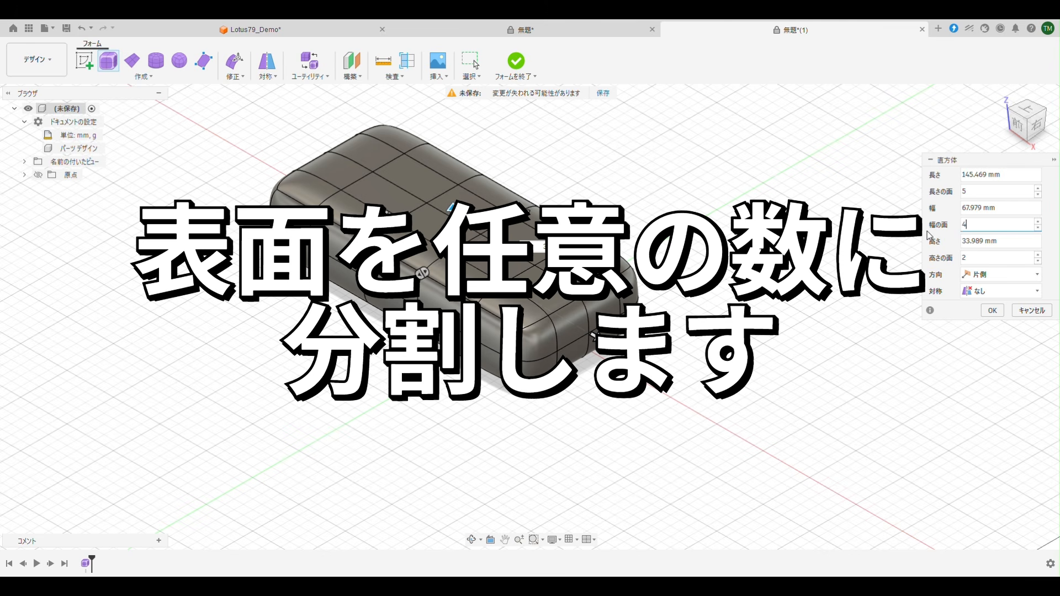
pyautogui.press('BackSpace')
pyautogui.write('3')
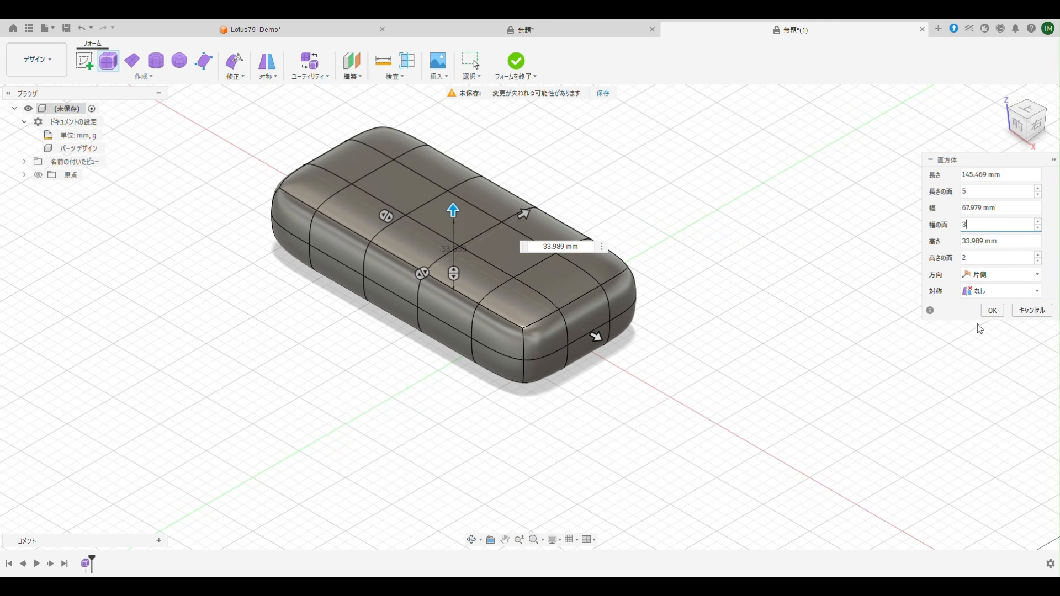
pyautogui.click(987, 311)
# Edit the form by pulling the lower middle face of the near narrow end 60 mm outward into a nose.
pyautogui.keyDown('shift'); pyautogui.moveTo(819, 372); pyautogui.dragTo(712, 343, button='middle'); pyautogui.keyUp('shift')
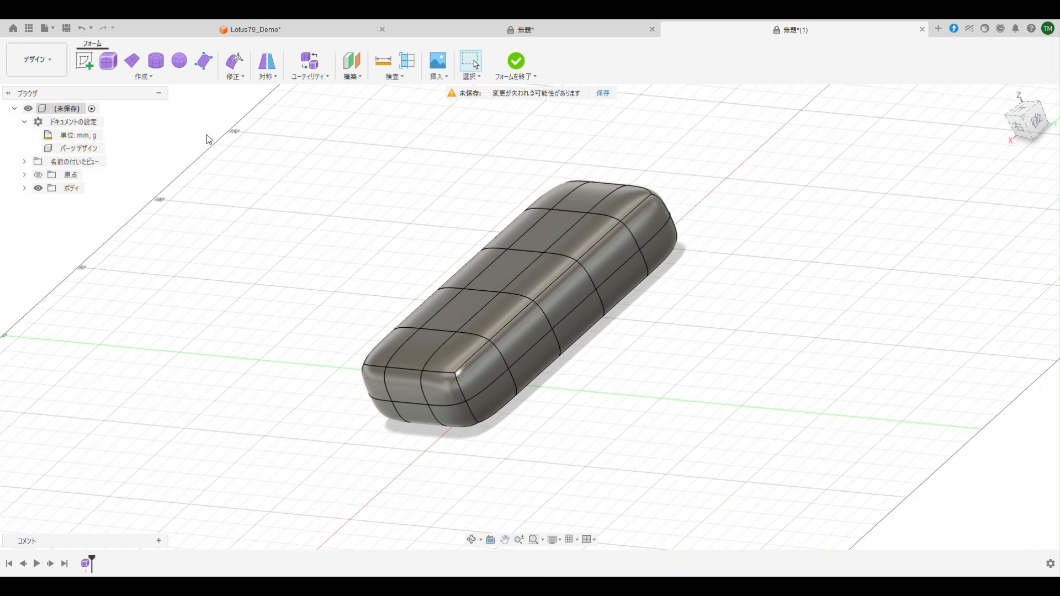
pyautogui.click(234, 62)
pyautogui.click(414, 417)
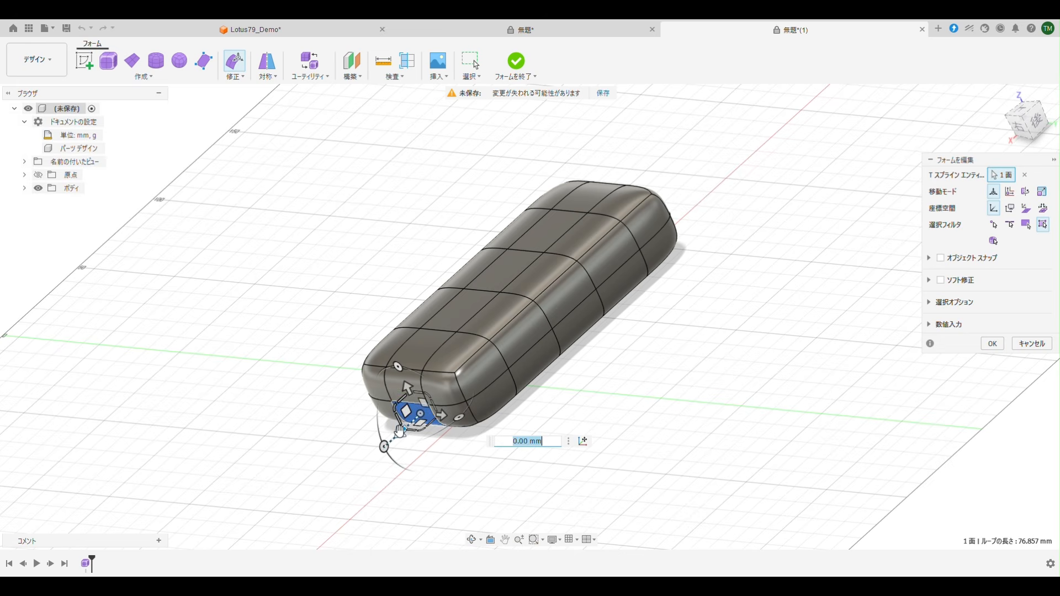
pyautogui.moveTo(400, 432); pyautogui.dragTo(302, 494)
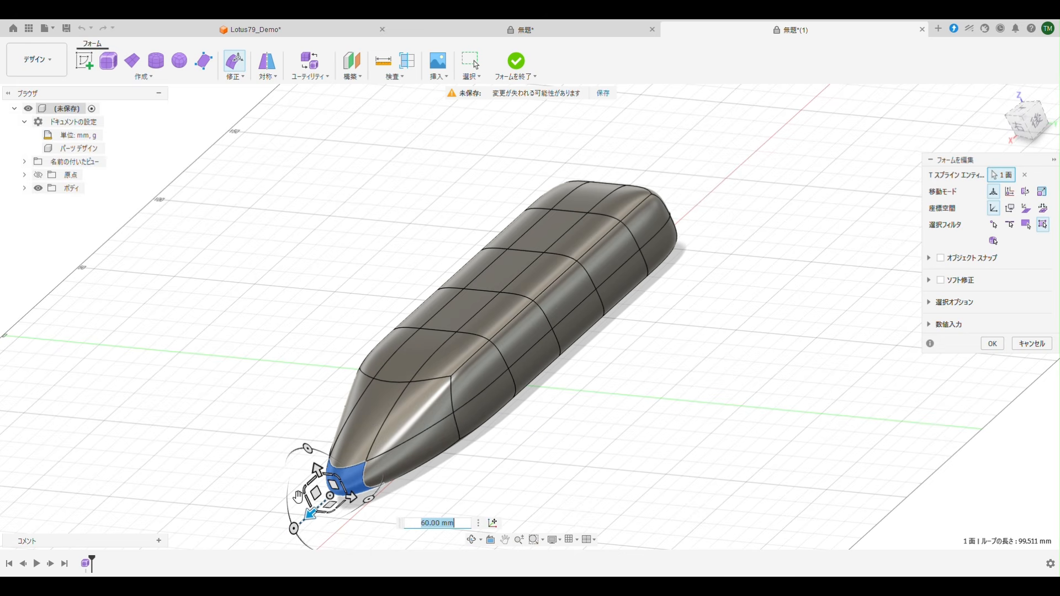
pyautogui.click(787, 375)
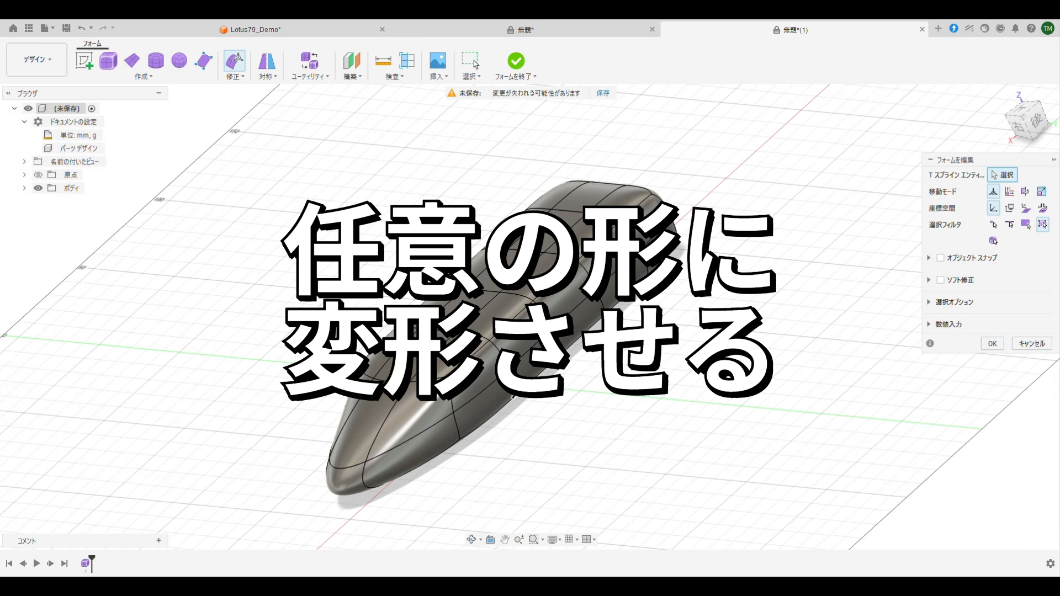
# Pull a lower face midway along the form's long side 30 mm outward.
pyautogui.click(533, 374)
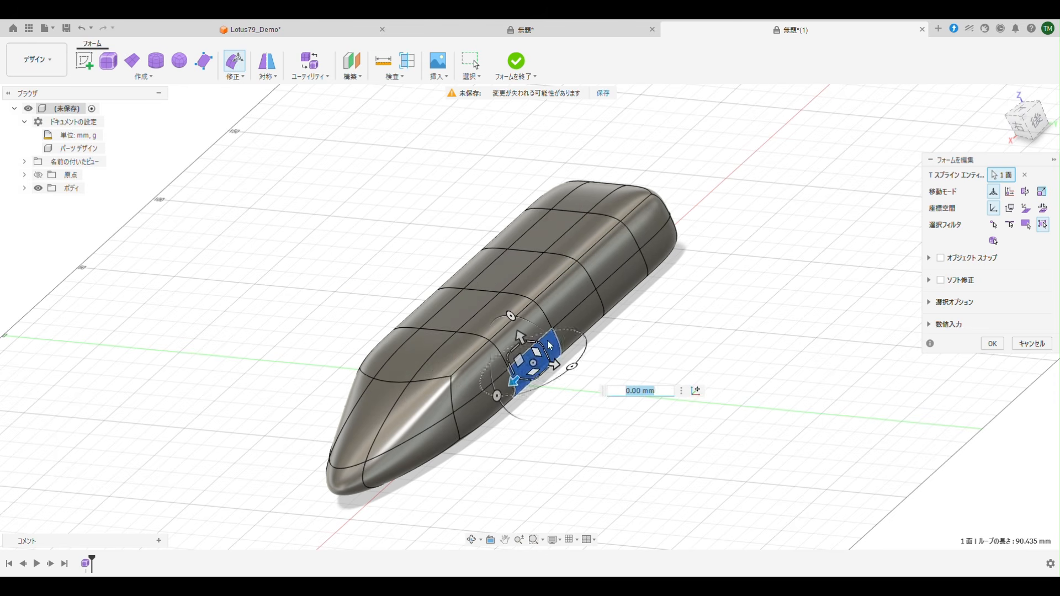
pyautogui.moveTo(545, 363); pyautogui.dragTo(605, 382)
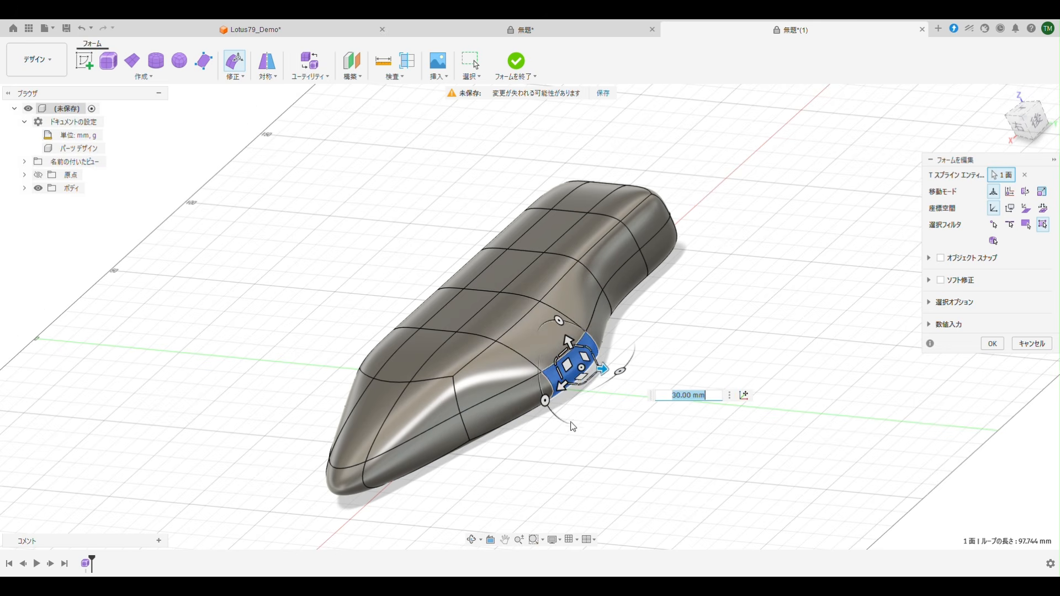
pyautogui.keyDown('shift'); pyautogui.moveTo(623, 430); pyautogui.dragTo(634, 472, button='middle'); pyautogui.keyUp('shift')
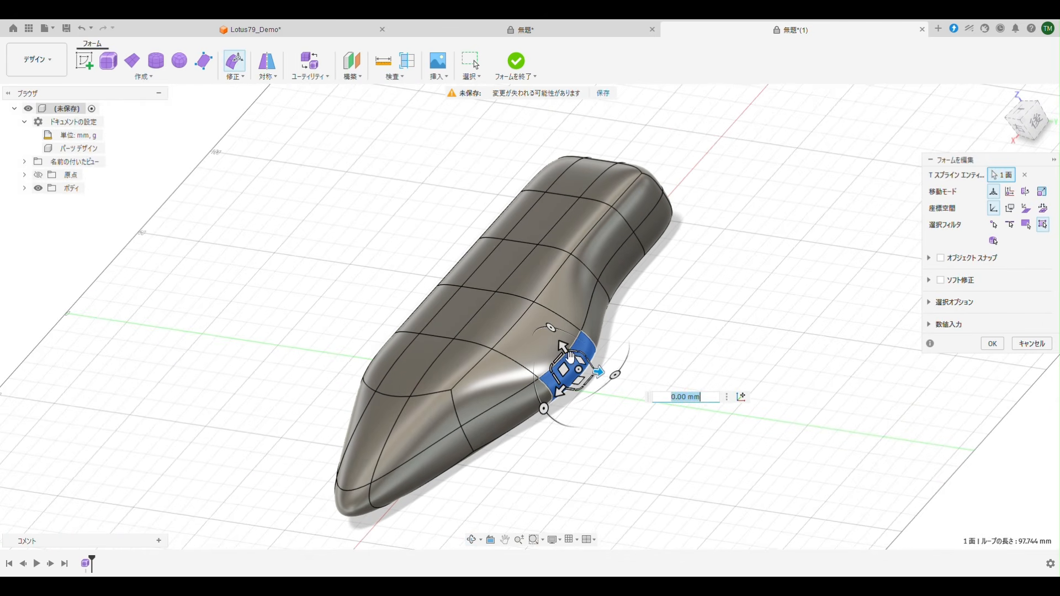
# Raise one face on the top of the form 20 mm and complete the form edit.
pyautogui.click(501, 258)
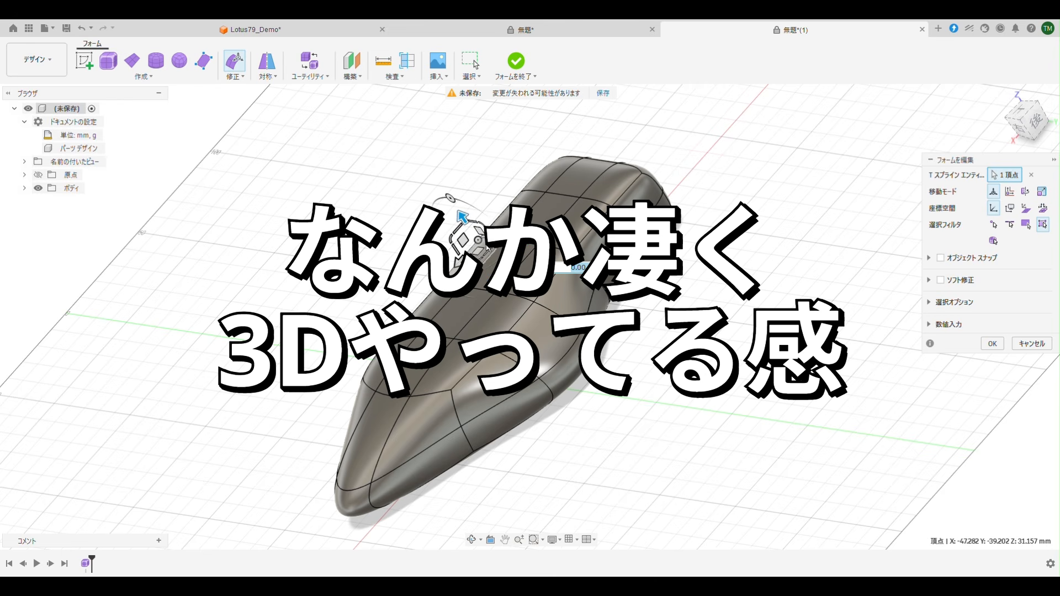
pyautogui.moveTo(492, 247); pyautogui.dragTo(461, 208)
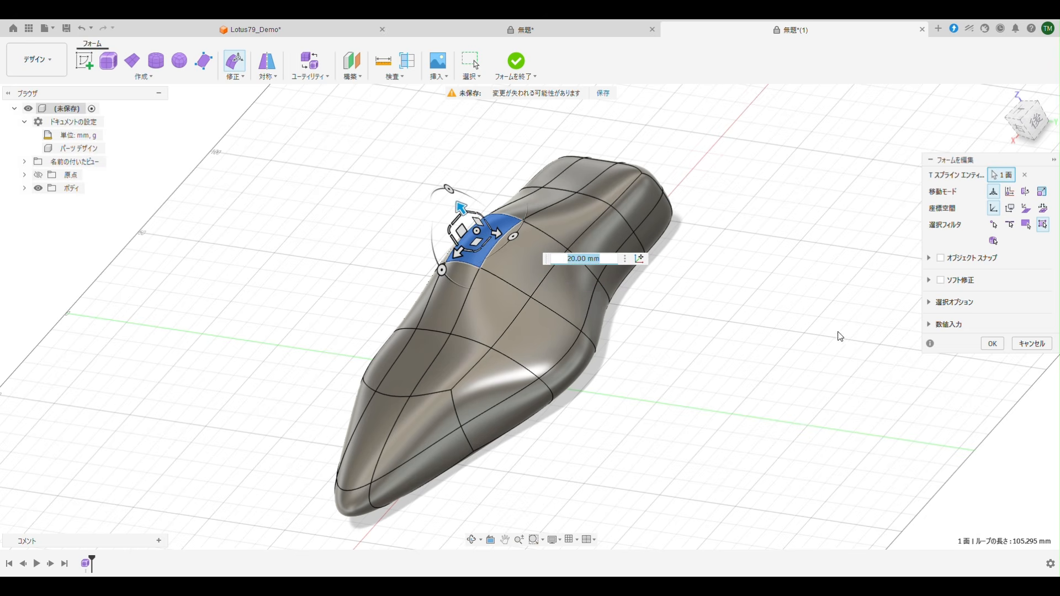
pyautogui.click(997, 343)
pyautogui.keyDown('shift'); pyautogui.moveTo(710, 365); pyautogui.dragTo(684, 386, button='middle'); pyautogui.keyUp('shift')
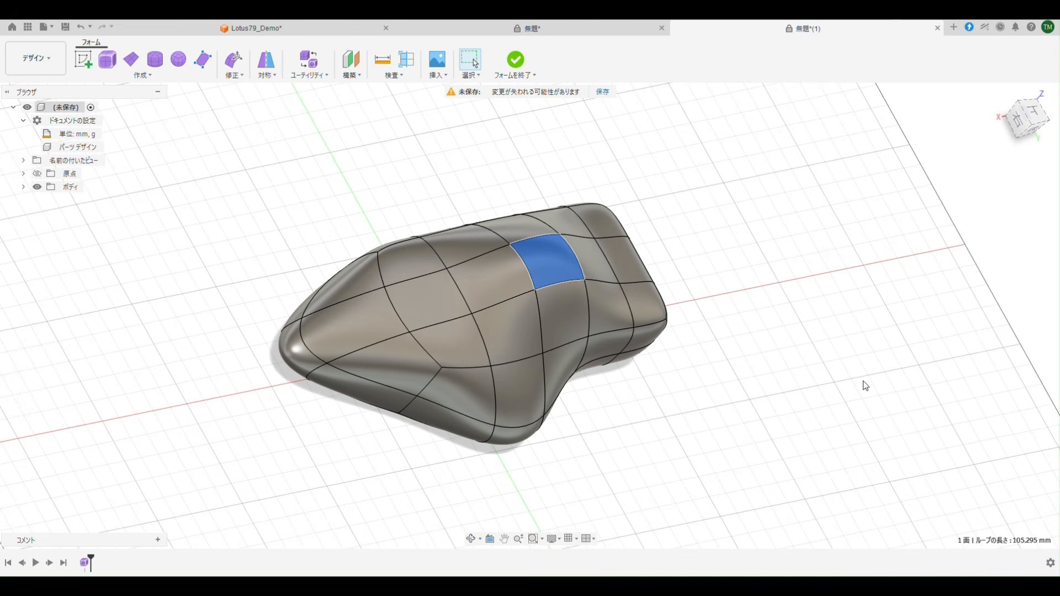
# In the Lotus79_Demo design, hide the bodies and show the sketches 本体上面, 本体上断面 and 本体側面.
pyautogui.click(637, 29)
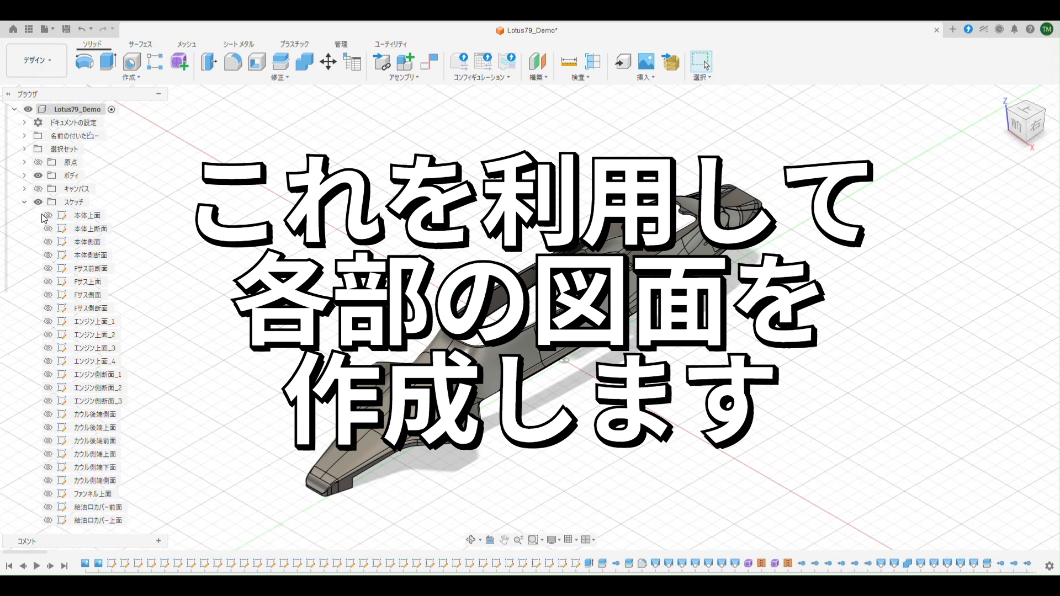
pyautogui.click(48, 215)
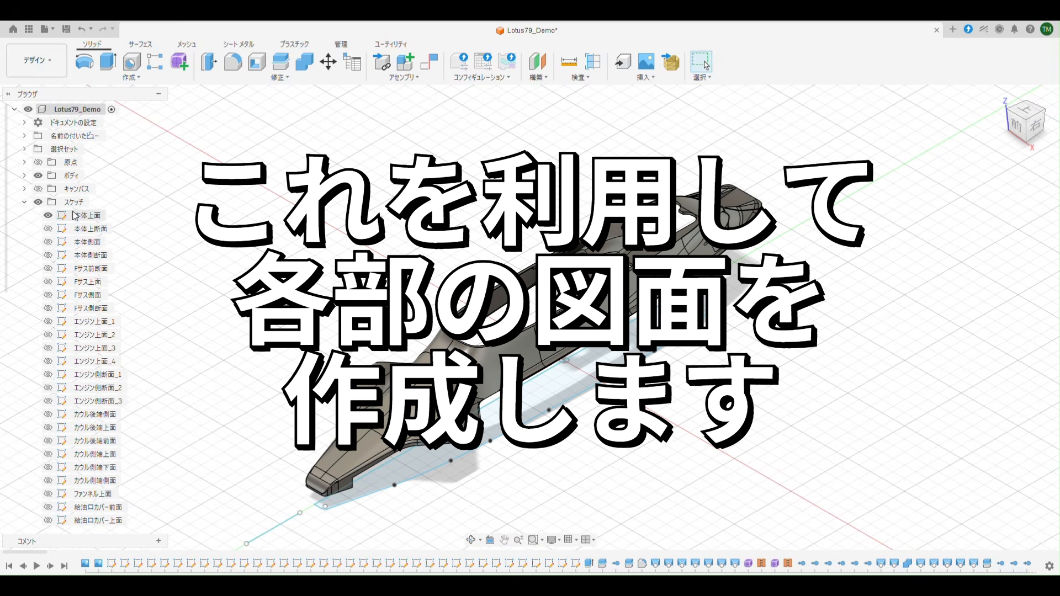
pyautogui.click(41, 178)
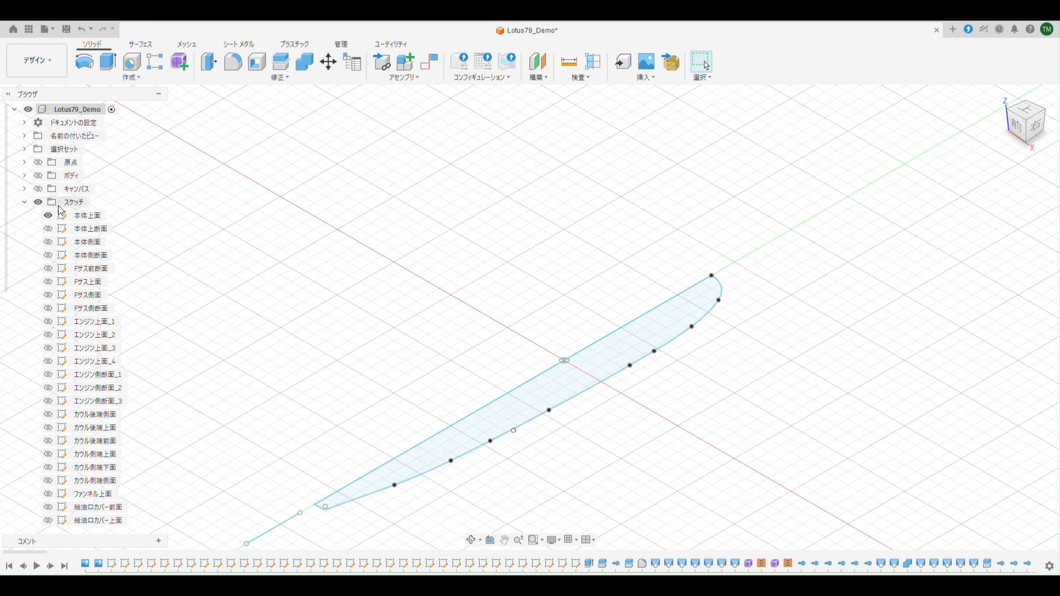
pyautogui.click(48, 228)
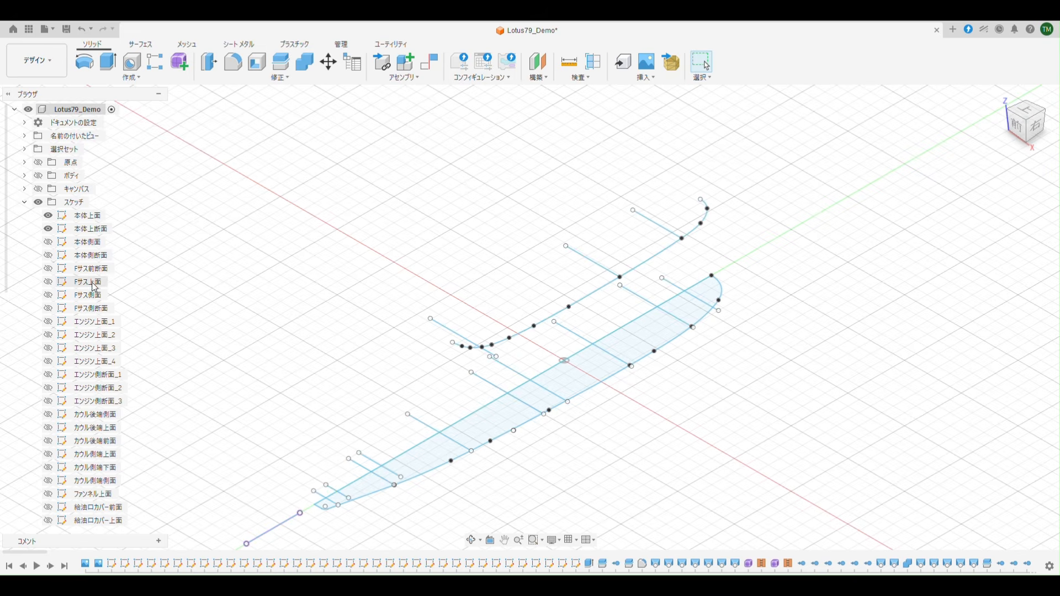
pyautogui.click(49, 243)
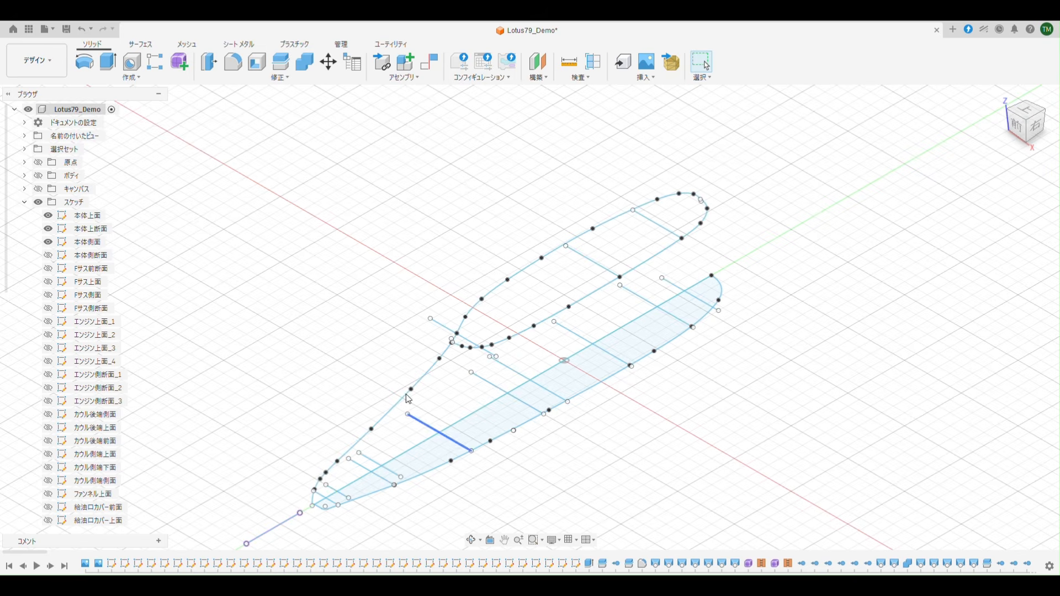
# Check the body sketches in the right side view, show the 本体側断面 sketch, and return to the home view.
pyautogui.click(1035, 130)
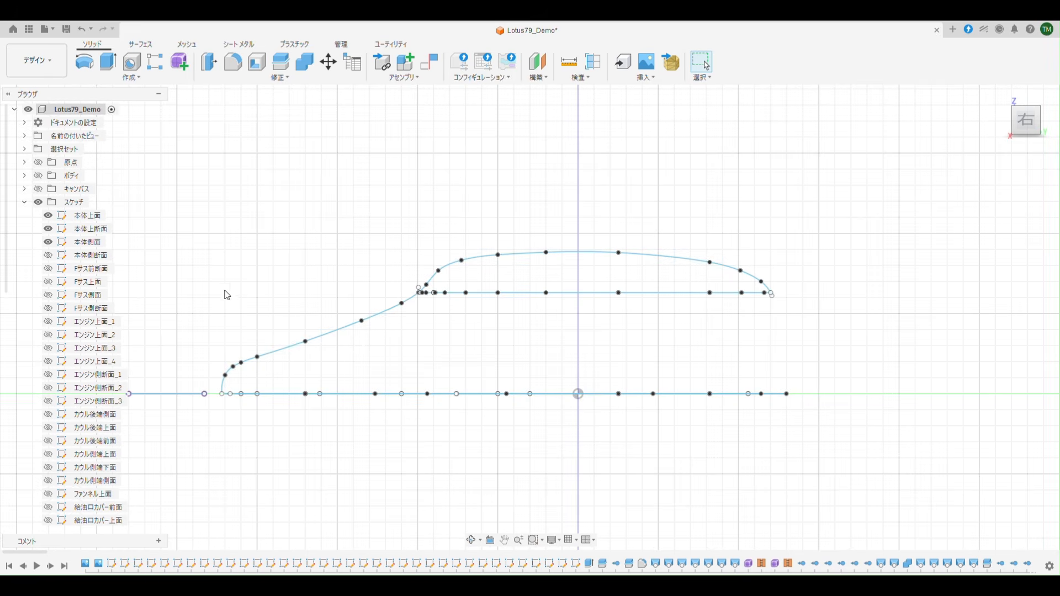
pyautogui.click(48, 255)
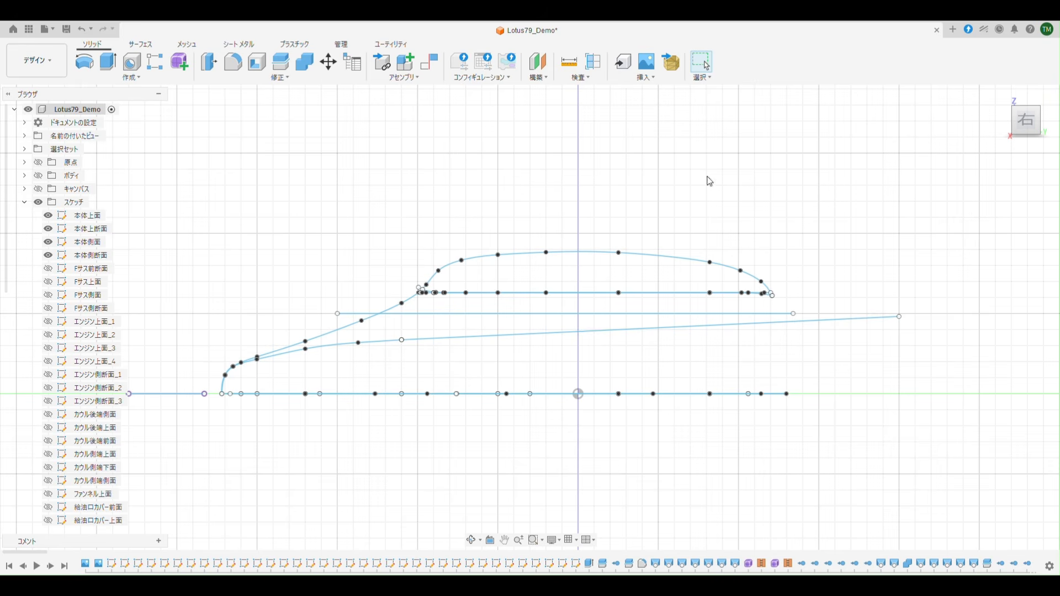
pyautogui.click(1002, 98)
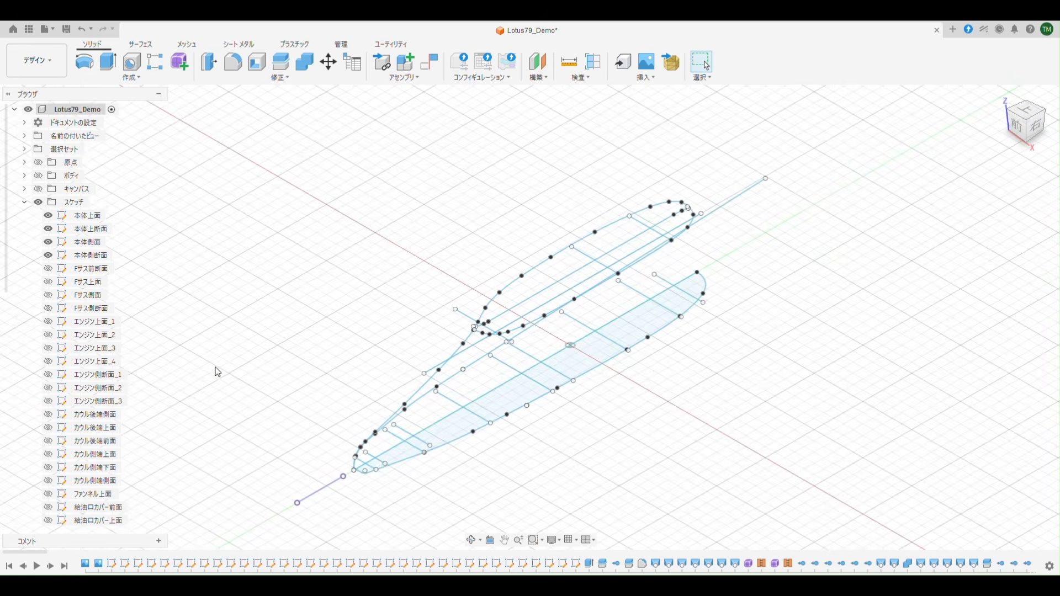
# Show the cross-section sketches 前断面01 through 前断面07 along the car body.
pyautogui.scroll(-3, 88, 475)
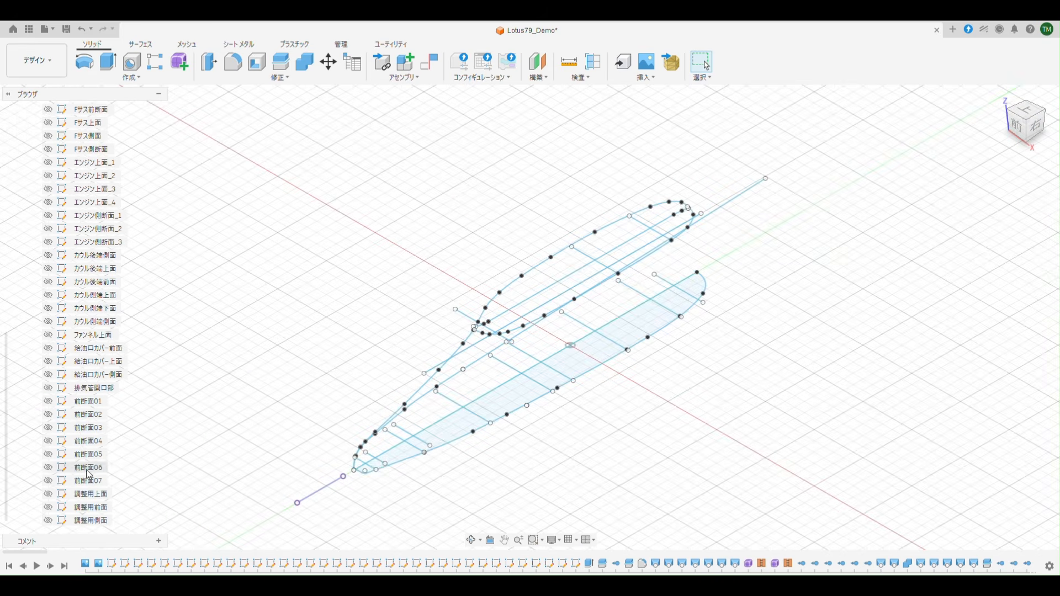
pyautogui.click(48, 401)
pyautogui.click(48, 414)
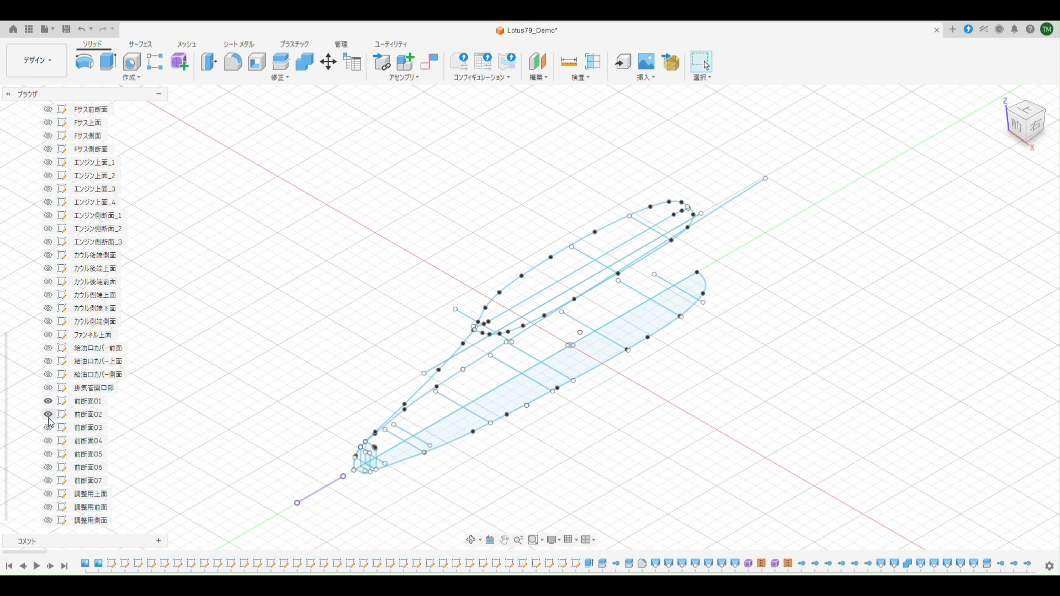
pyautogui.click(48, 427)
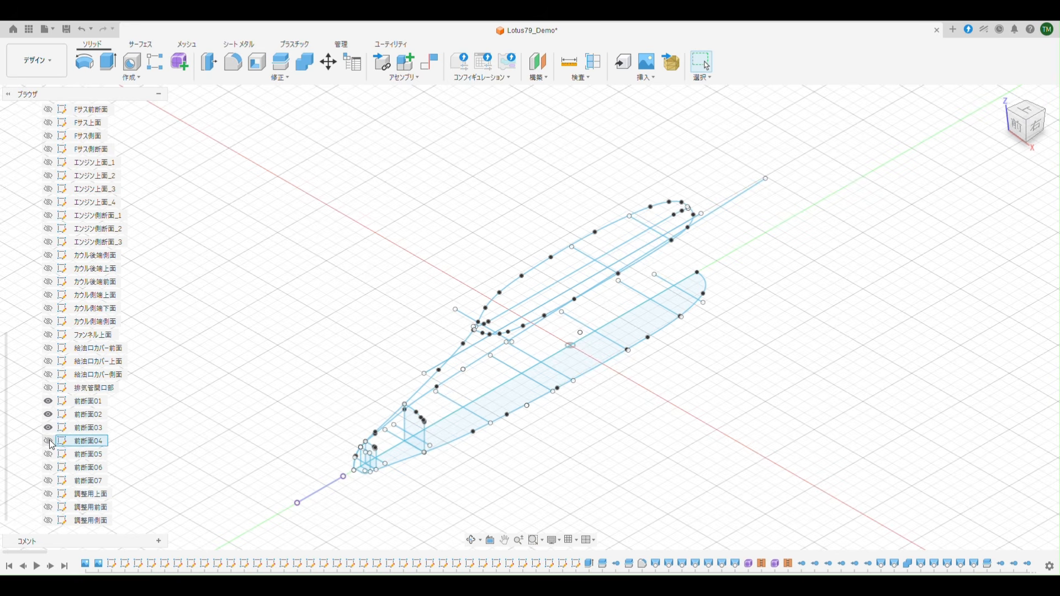
pyautogui.click(48, 441)
pyautogui.click(48, 454)
pyautogui.click(48, 467)
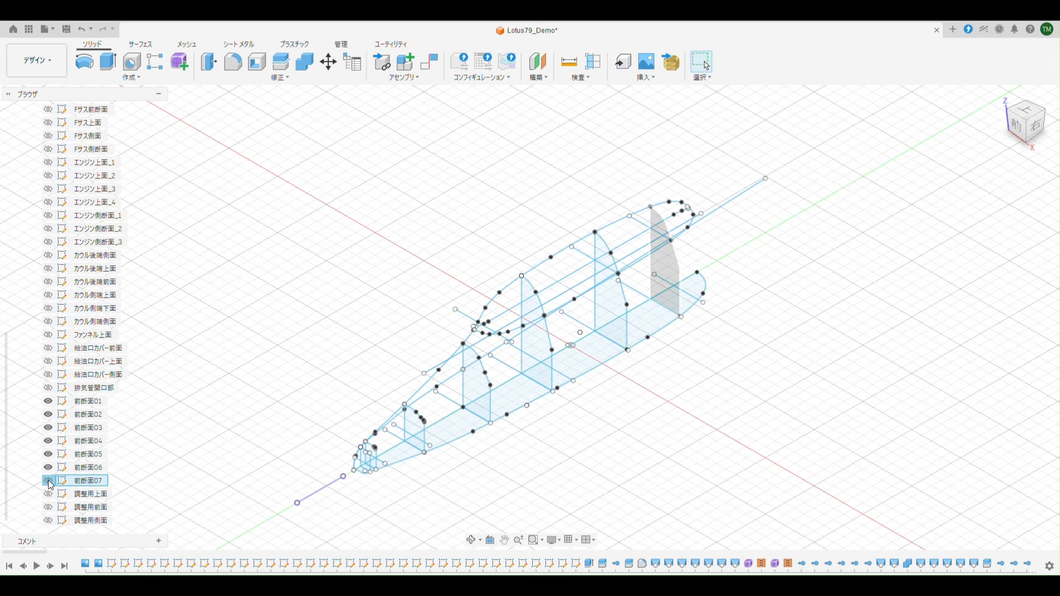
pyautogui.click(48, 480)
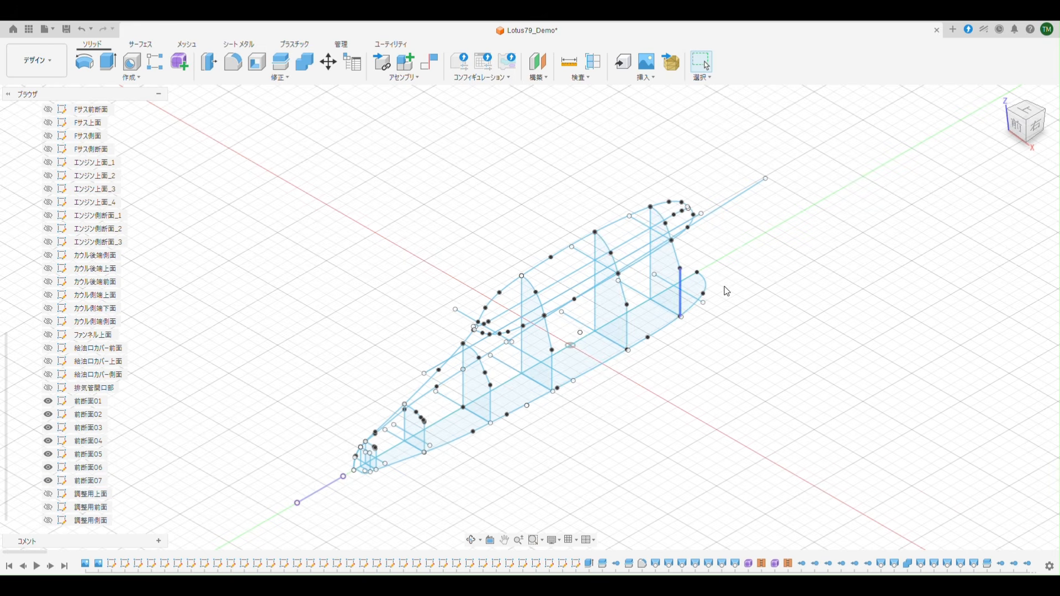
pyautogui.scroll(3, 727, 288)
pyautogui.moveTo(872, 282); pyautogui.dragTo(896, 249, button='middle')
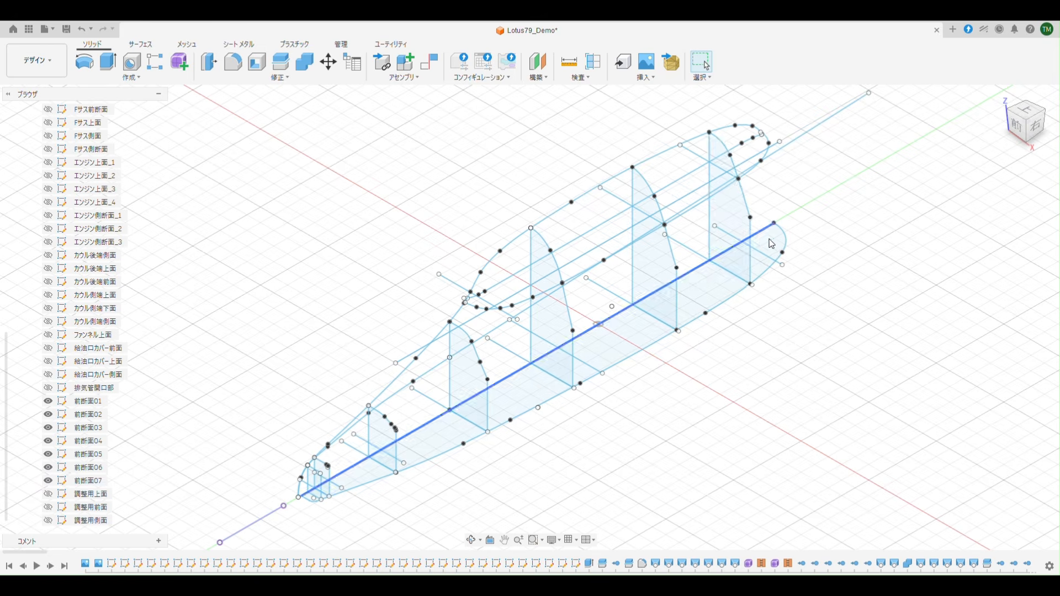
# Highlight the flat lower profile of the 本体上面 sketch.
pyautogui.scroll(4, 3, 266)
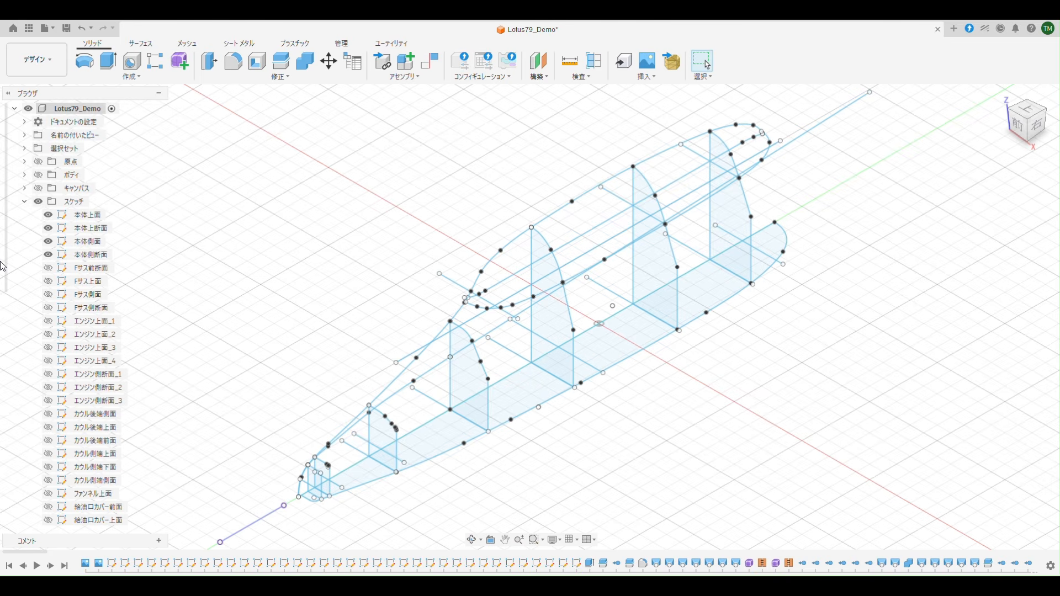
pyautogui.click(350, 485)
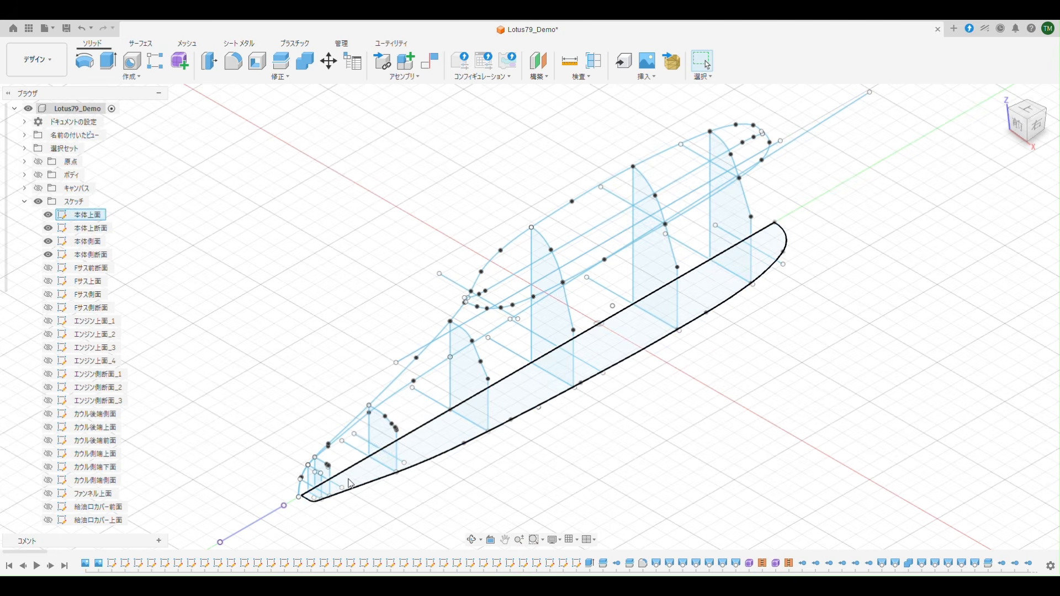
pyautogui.click(349, 479)
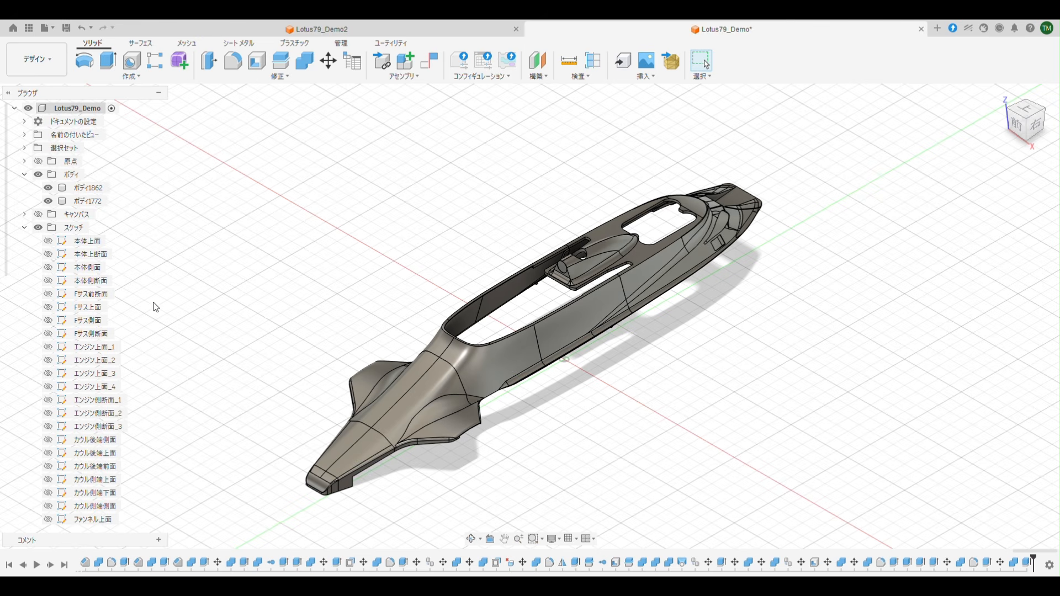
# Hide all bodies and show the sketches 本体上面 and 本体上断面.
pyautogui.click(38, 174)
pyautogui.click(48, 241)
pyautogui.click(48, 254)
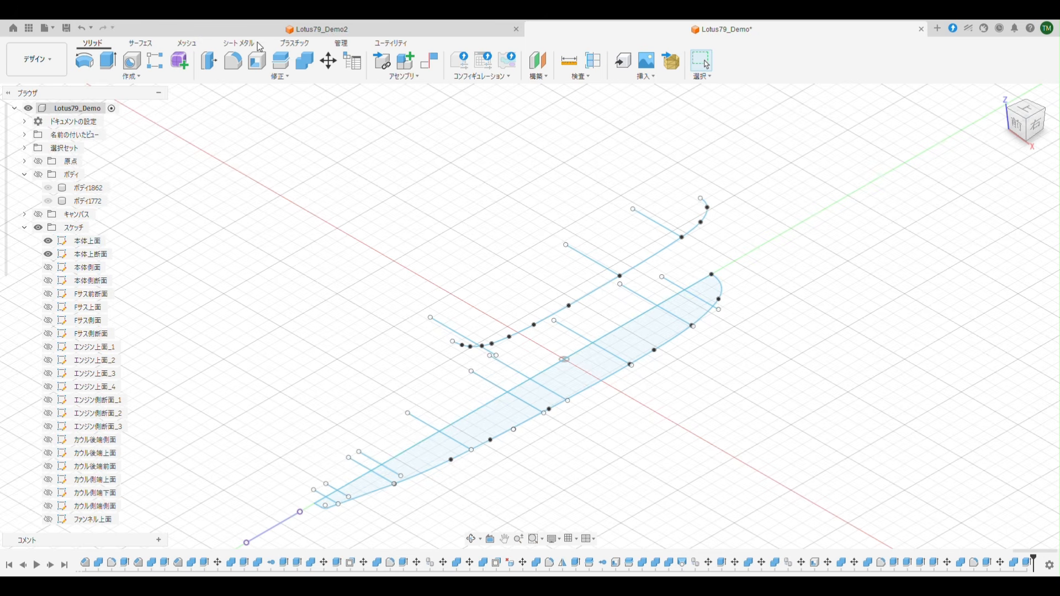
# Switch to the Lotus79_Demo2 design, inspect the finished body from underneath, and return to the home view.
pyautogui.click(321, 29)
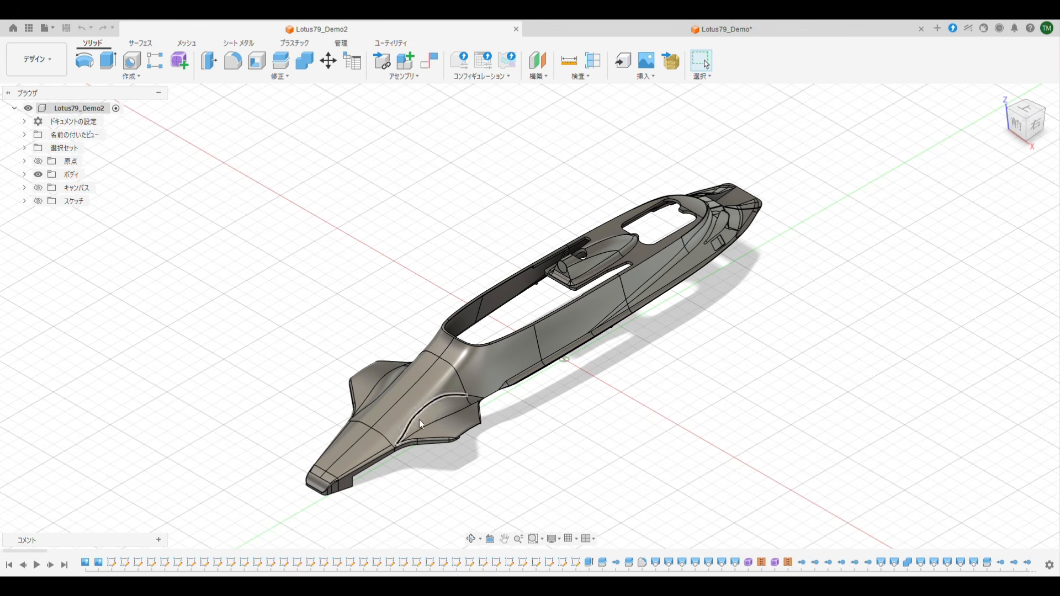
pyautogui.keyDown('shift'); pyautogui.moveTo(624, 479); pyautogui.dragTo(658, 514, button='middle'); pyautogui.keyUp('shift')
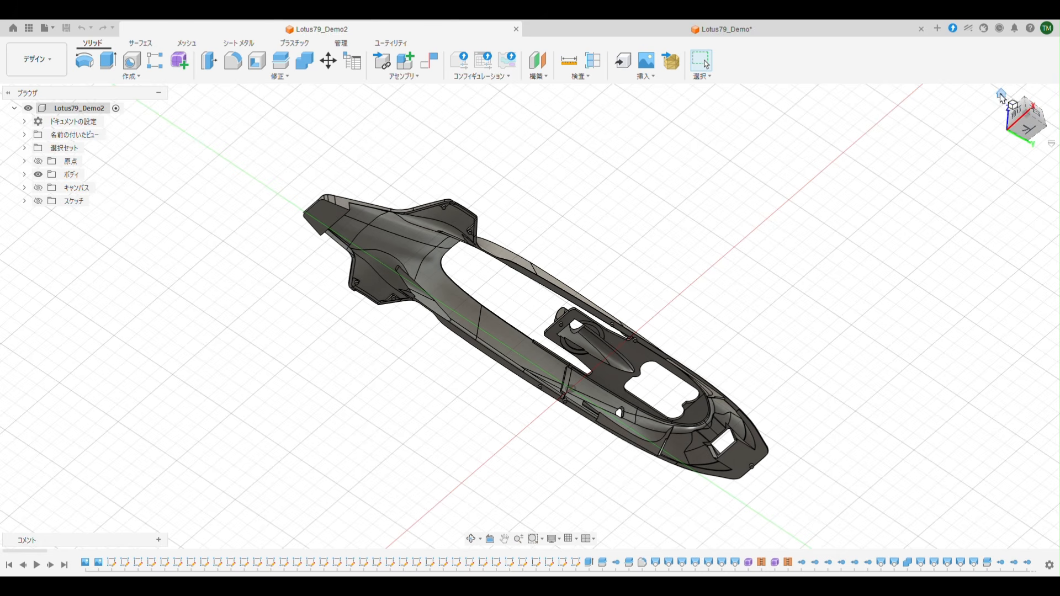
pyautogui.click(1001, 94)
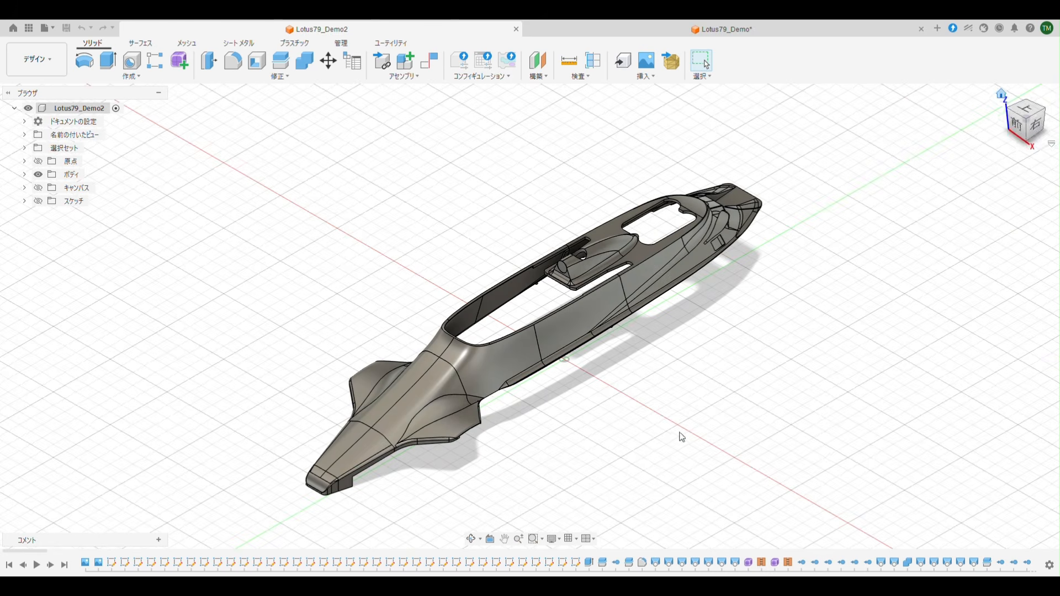
# Compare the 本体上面 and 本体上断面 sketches in Lotus79_Demo with the finished body in Lotus79_Demo2.
pyautogui.click(714, 30)
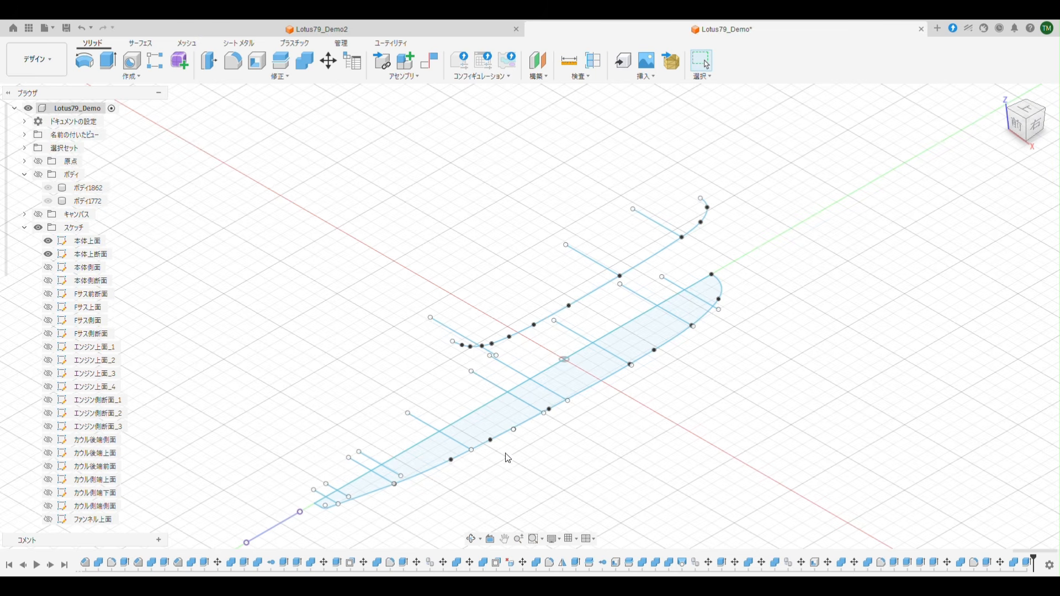
pyautogui.click(718, 298)
pyautogui.click(666, 413)
pyautogui.click(323, 28)
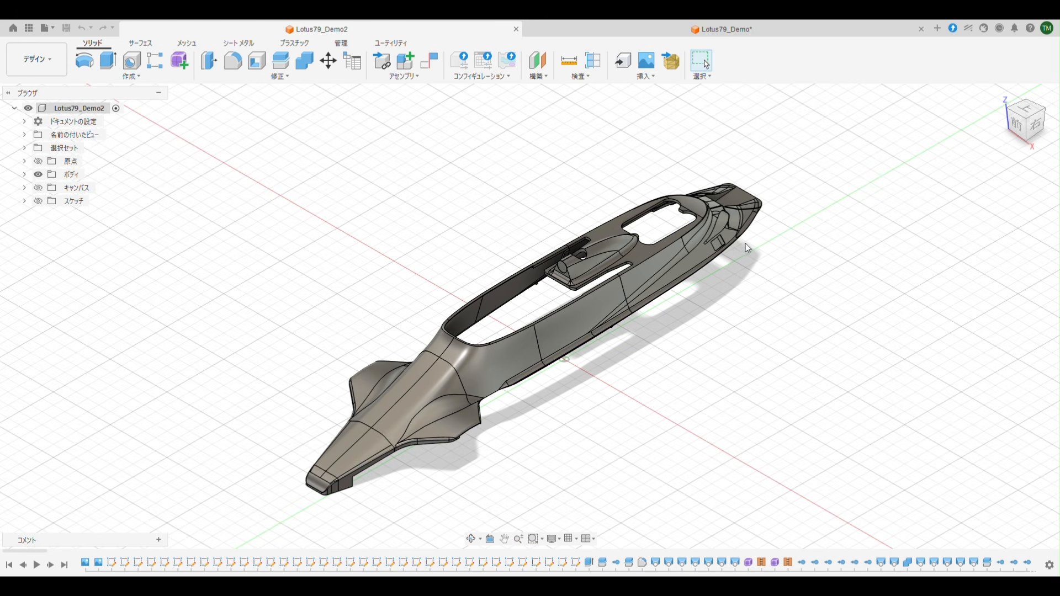
pyautogui.click(734, 29)
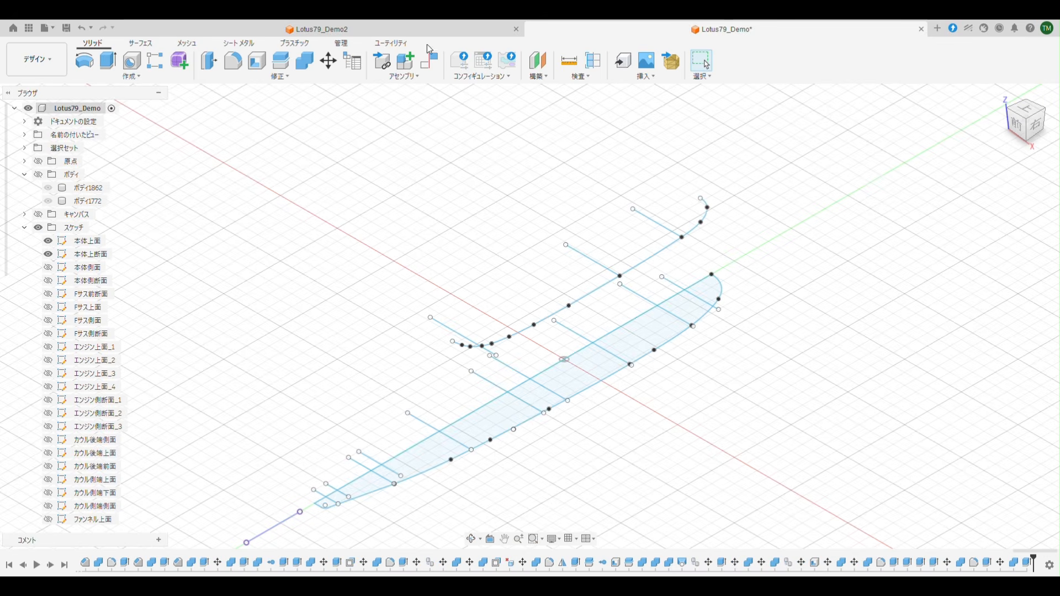
pyautogui.click(403, 32)
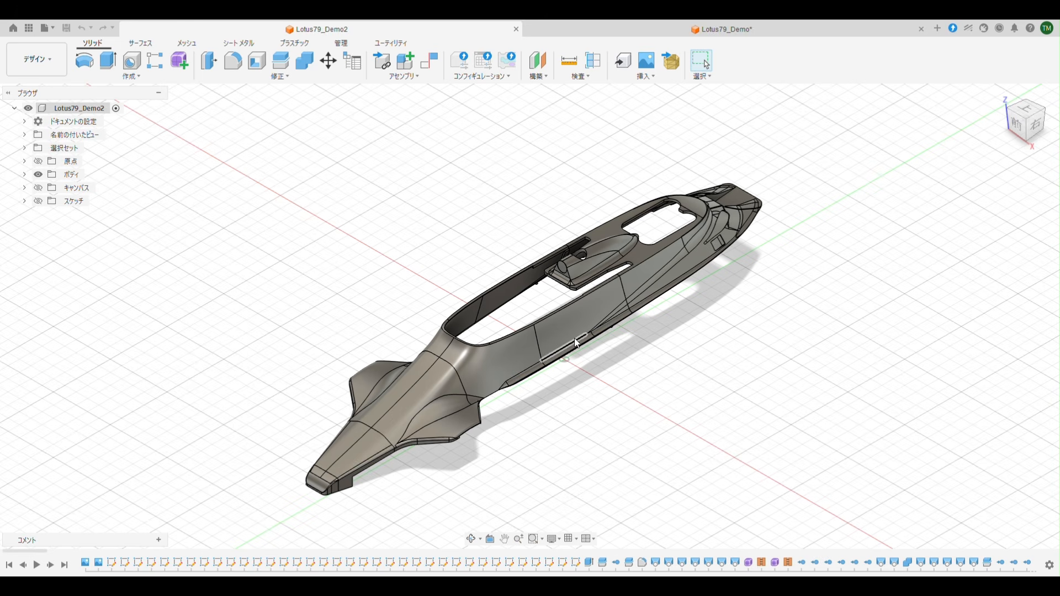
pyautogui.click(708, 33)
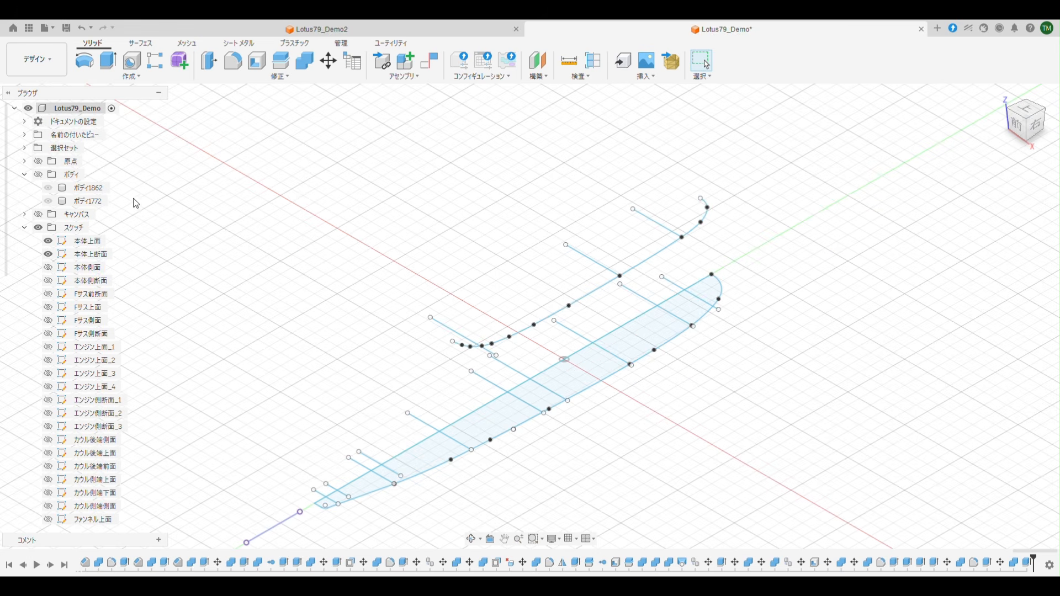
# Hide 本体上面 and 本体上断面, show 本体側面 and 本体側断面 instead, and view them from the right side.
pyautogui.click(48, 241)
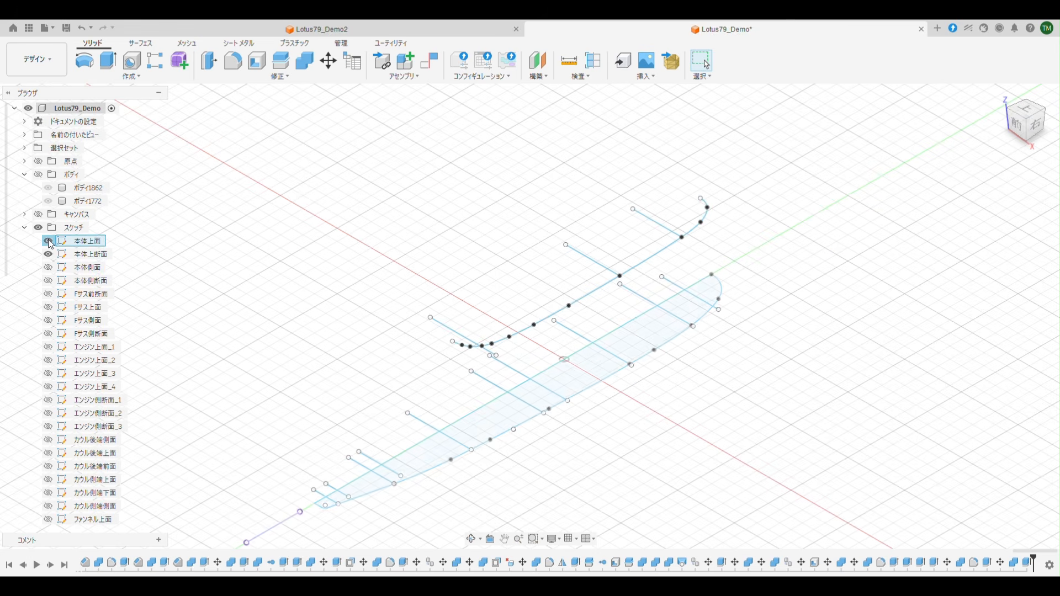
pyautogui.click(48, 254)
pyautogui.click(48, 267)
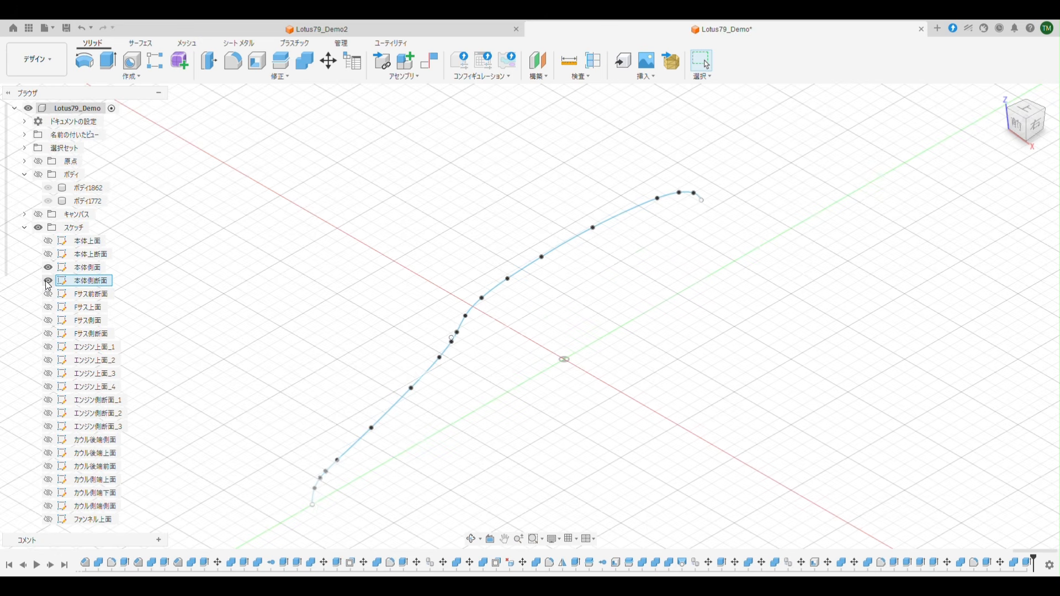
pyautogui.click(48, 280)
pyautogui.click(47, 295)
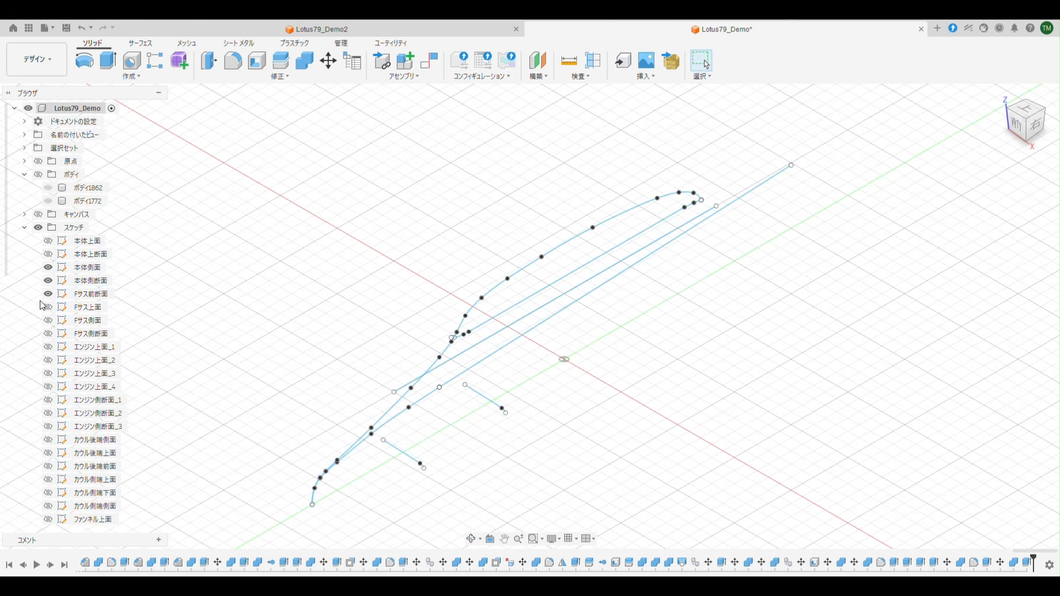
pyautogui.click(48, 294)
pyautogui.click(1040, 129)
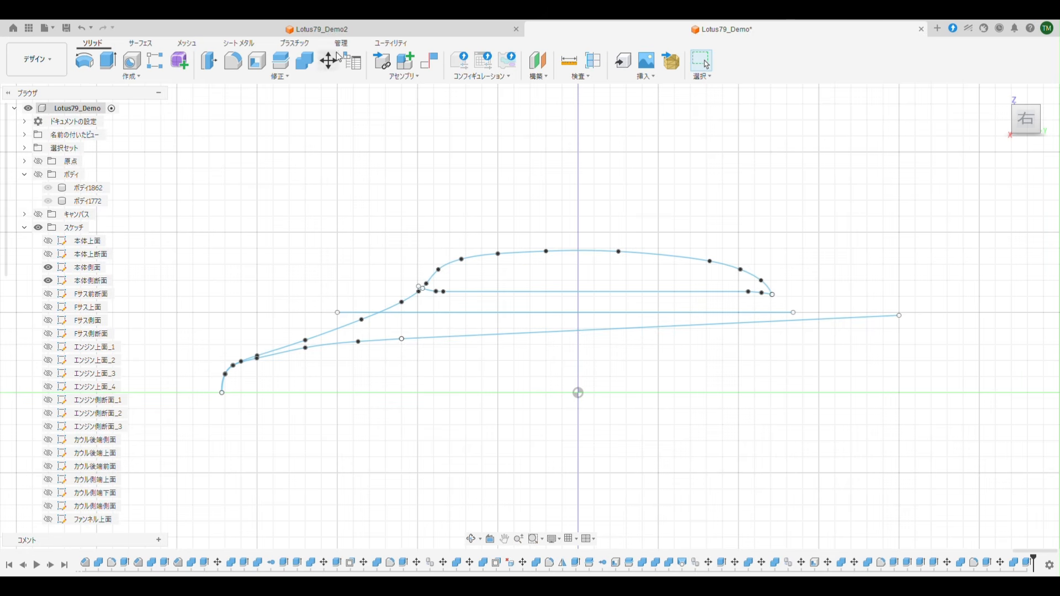
# Compare the side sketches in Lotus79_Demo with the finished body in Lotus79_Demo2 in the right side view.
pyautogui.click(303, 31)
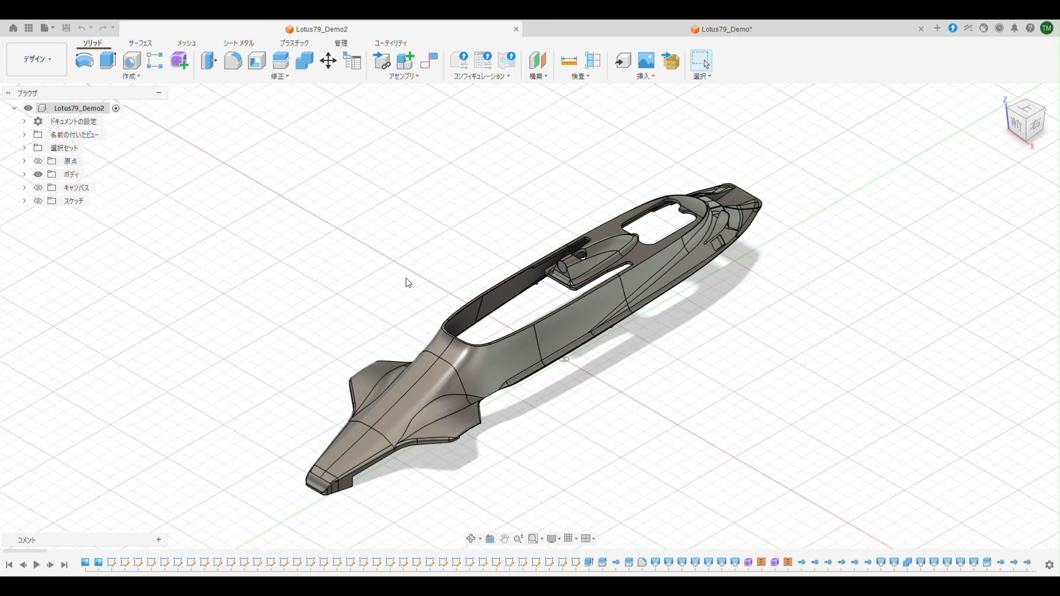
pyautogui.click(736, 30)
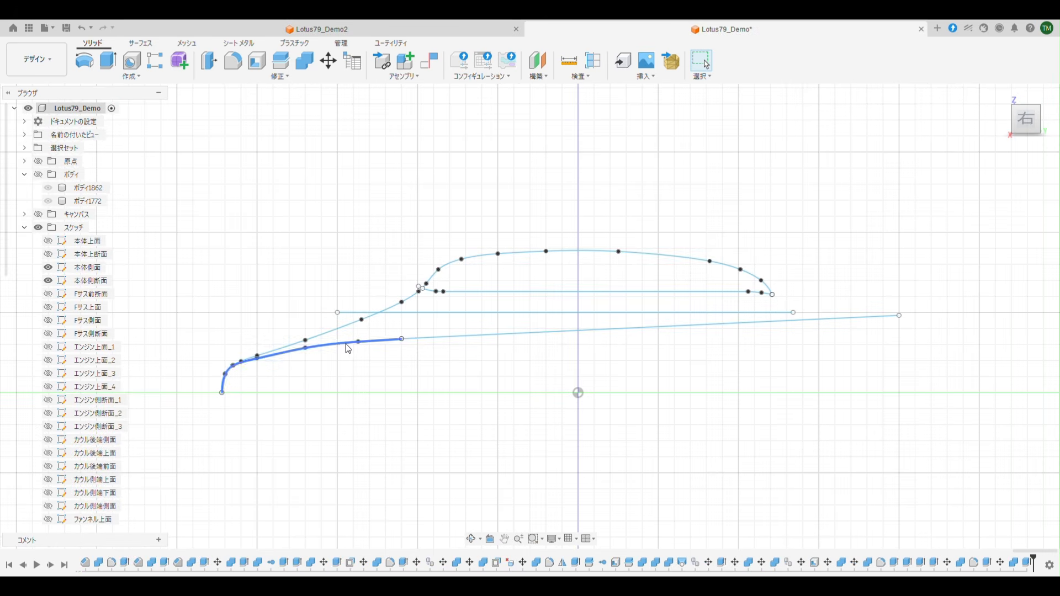
pyautogui.click(374, 32)
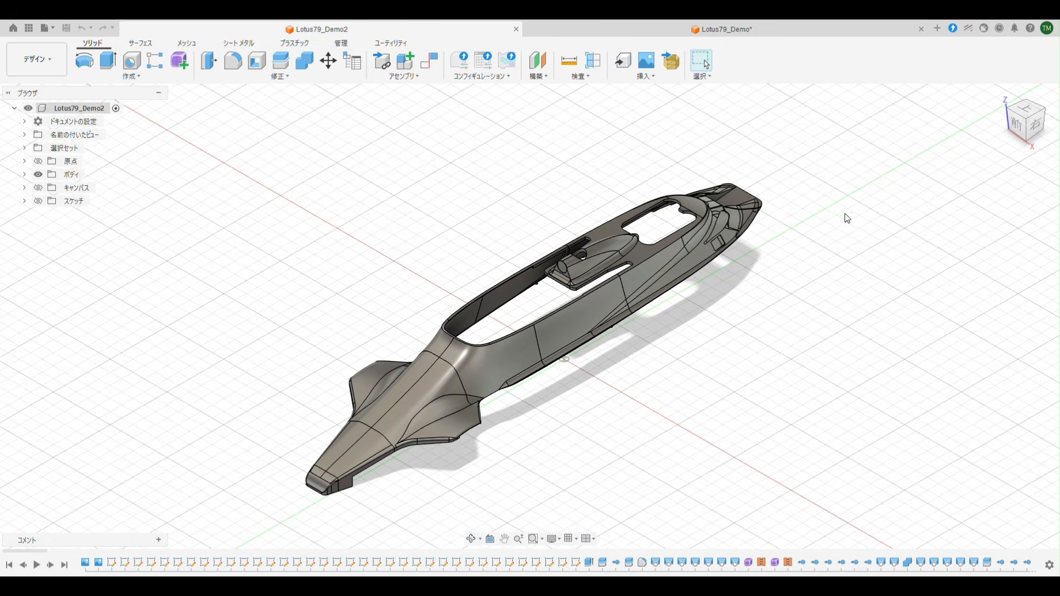
pyautogui.click(1035, 125)
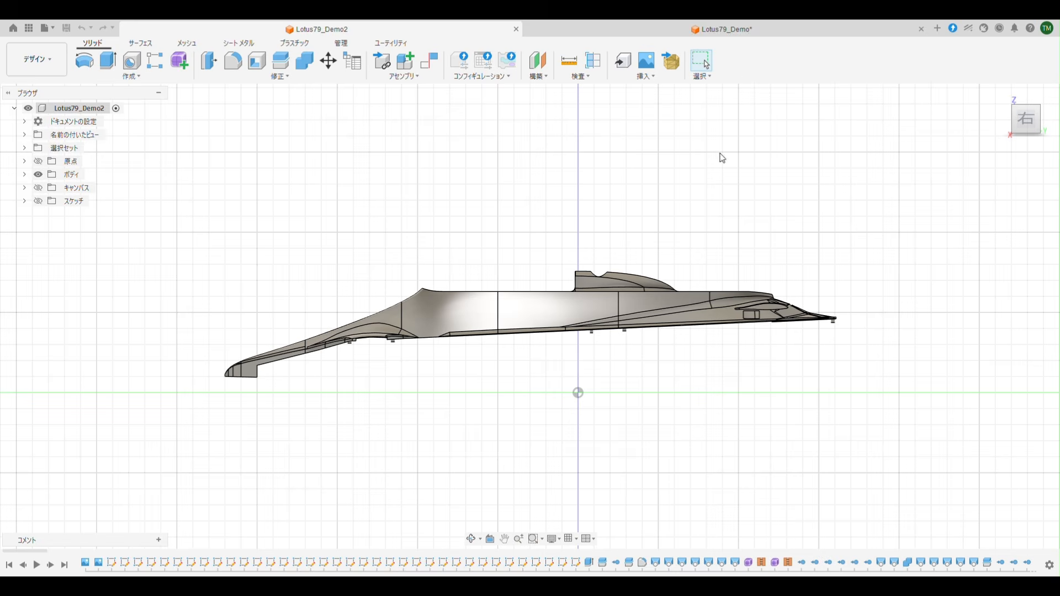
pyautogui.click(721, 23)
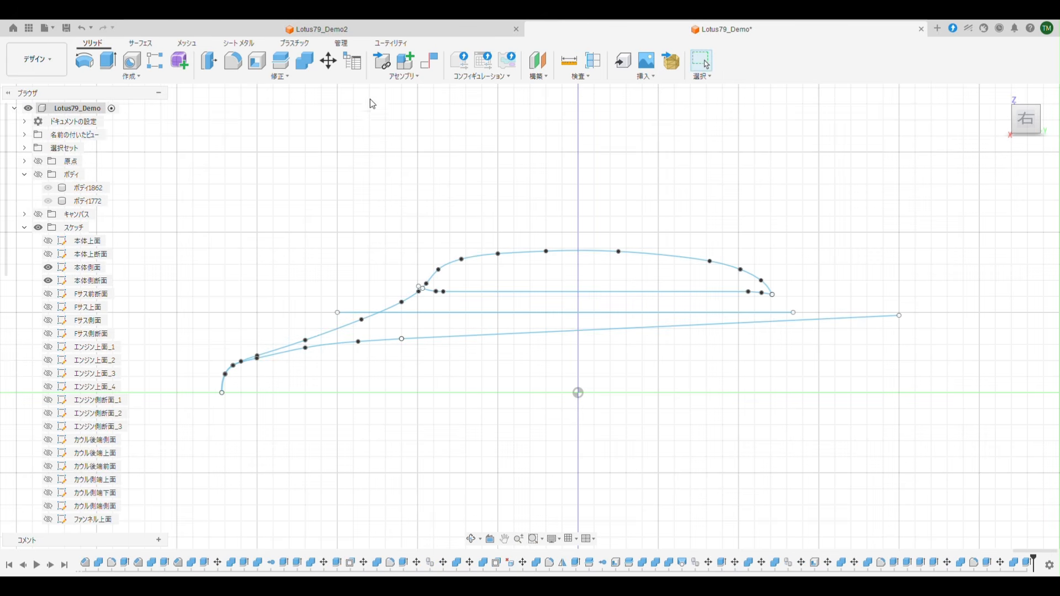
pyautogui.click(347, 25)
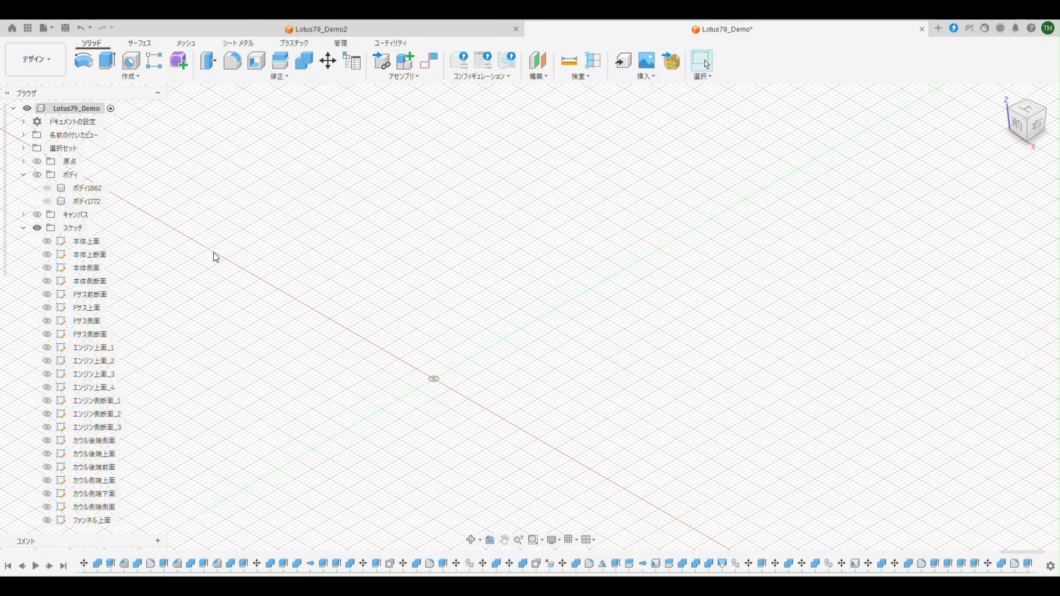
# After checking the Lotus79_Demo2 body, show Fサス前断面, Fサス上面, Fサス側面 and Fサス側断面 in Lotus79_Demo and examine them up close.
pyautogui.click(312, 29)
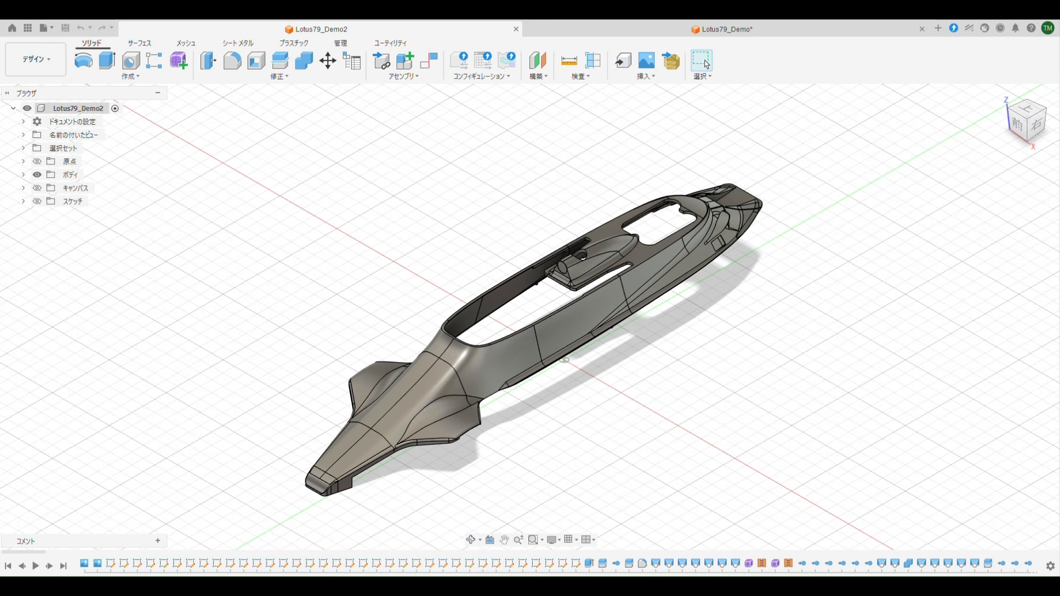
pyautogui.click(754, 33)
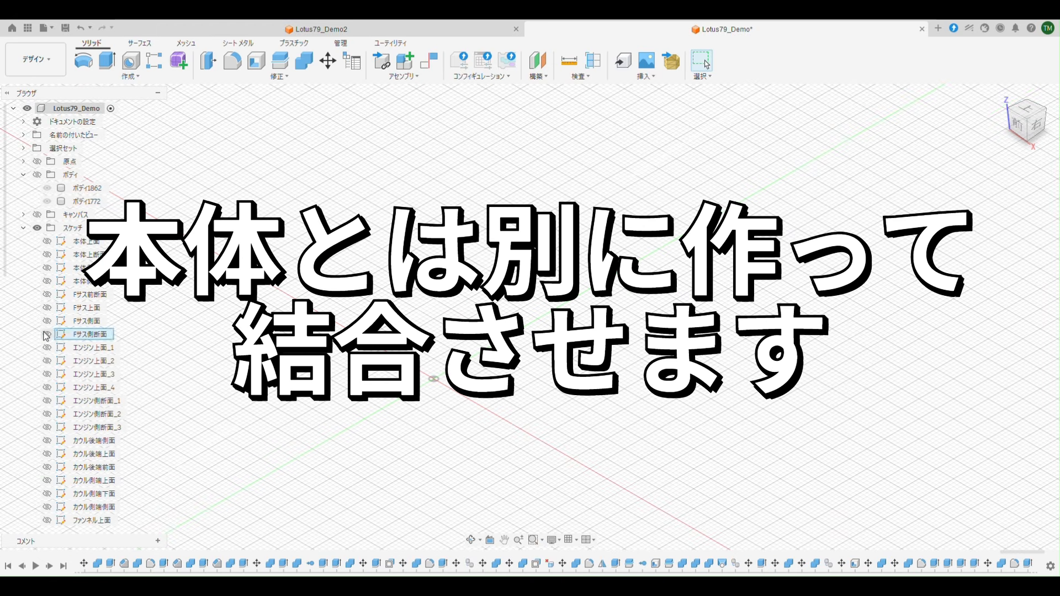
pyautogui.click(47, 295)
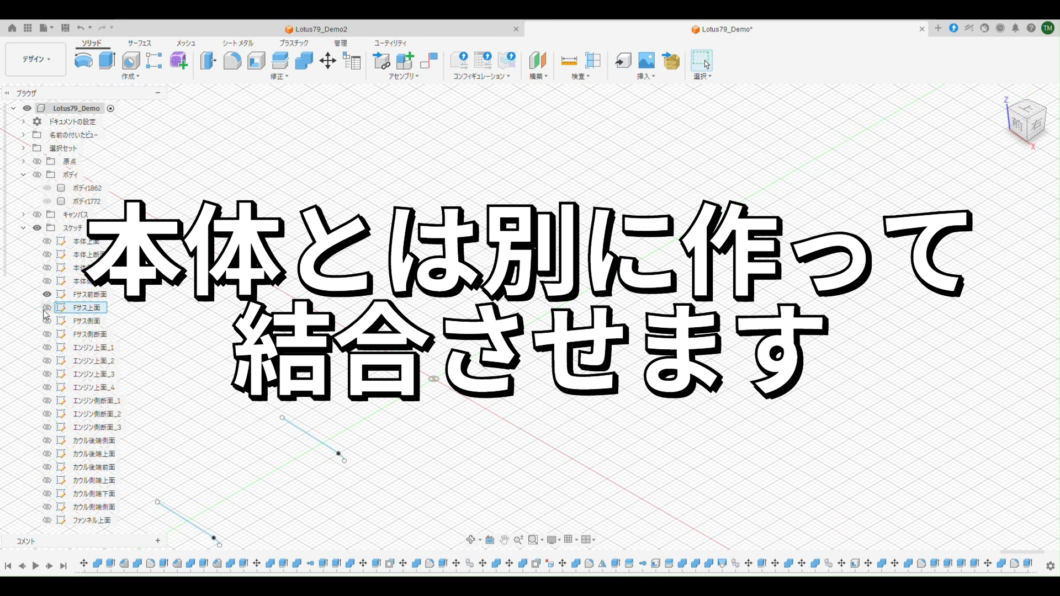
pyautogui.click(47, 308)
pyautogui.click(47, 321)
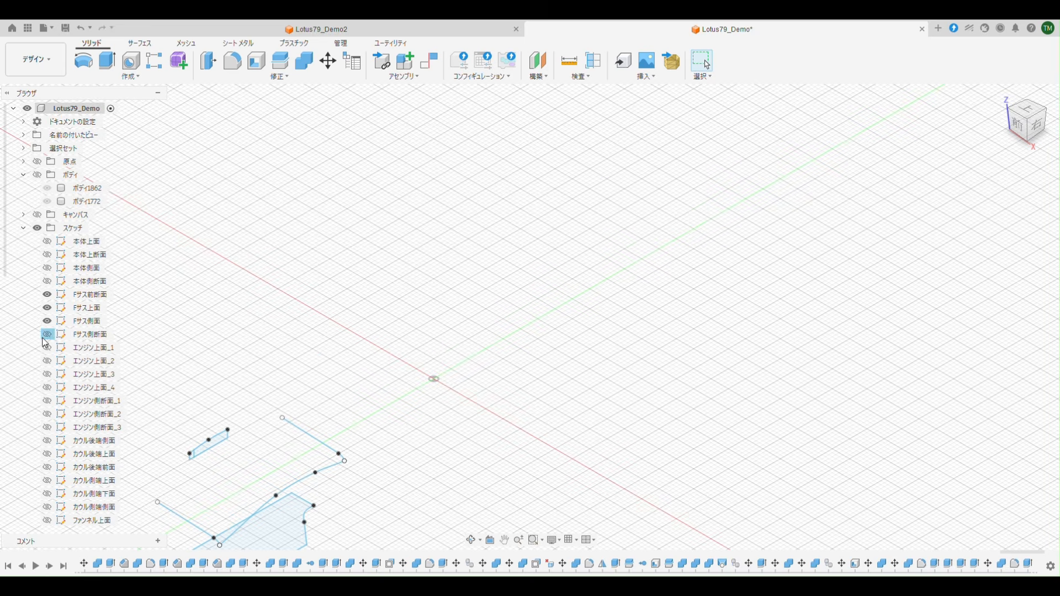
pyautogui.click(47, 334)
pyautogui.moveTo(147, 265)
pyautogui.mouseDown(button='middle')
pyautogui.moveTo(279, 151)
pyautogui.moveTo(374, 36)
pyautogui.mouseUp(button='middle')
pyautogui.scroll(4, 483, 335)
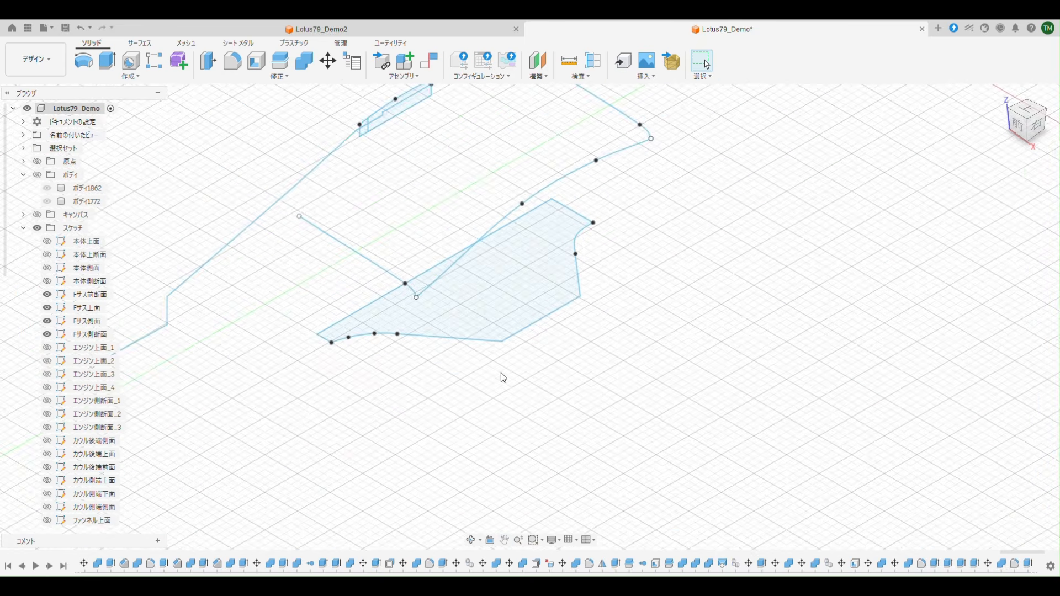
pyautogui.moveTo(568, 377); pyautogui.dragTo(569, 439, button='middle')
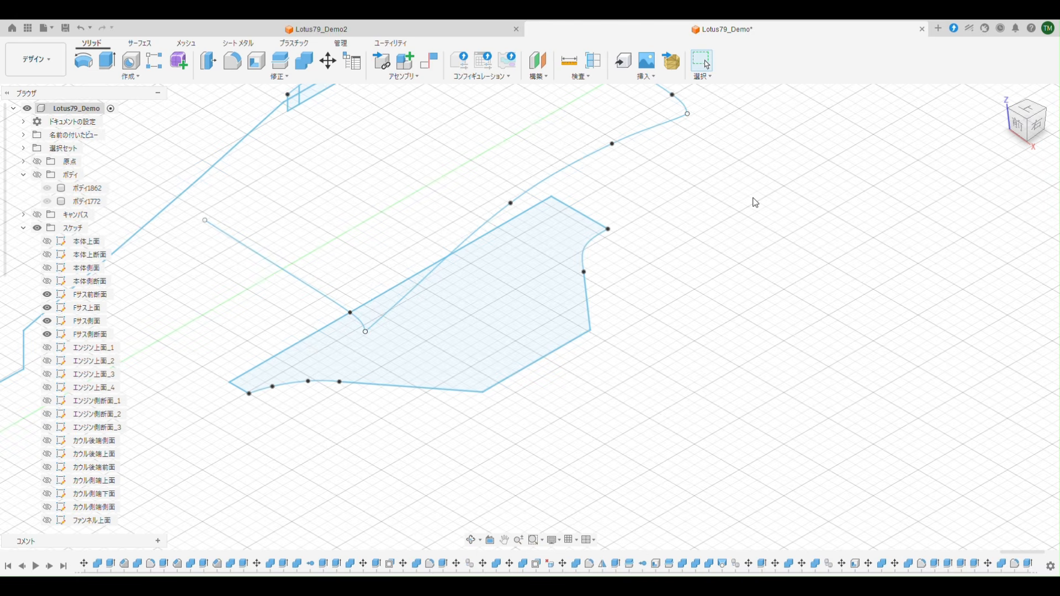
pyautogui.scroll(-2, 696, 250)
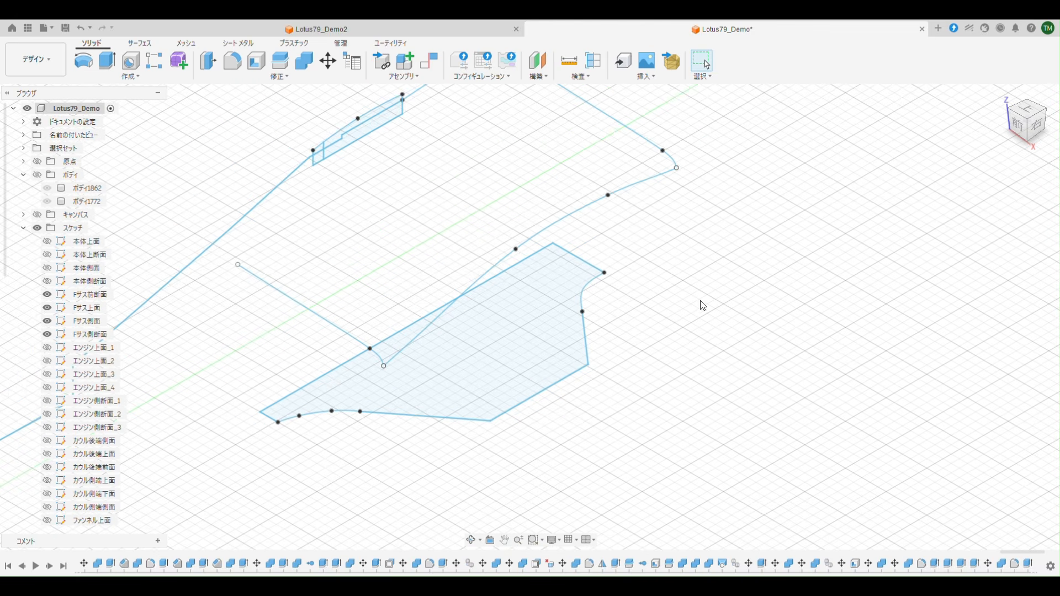
# Compare the Fサス sketches in Lotus79_Demo with the front suspension fairings of the finished body in Lotus79_Demo2.
pyautogui.scroll(-4, 718, 320)
pyautogui.moveTo(686, 359)
pyautogui.keyDown('shift'); pyautogui.mouseDown(button='middle')
pyautogui.moveTo(558, 447)
pyautogui.moveTo(658, 339)
pyautogui.mouseUp(button='middle'); pyautogui.keyUp('shift')
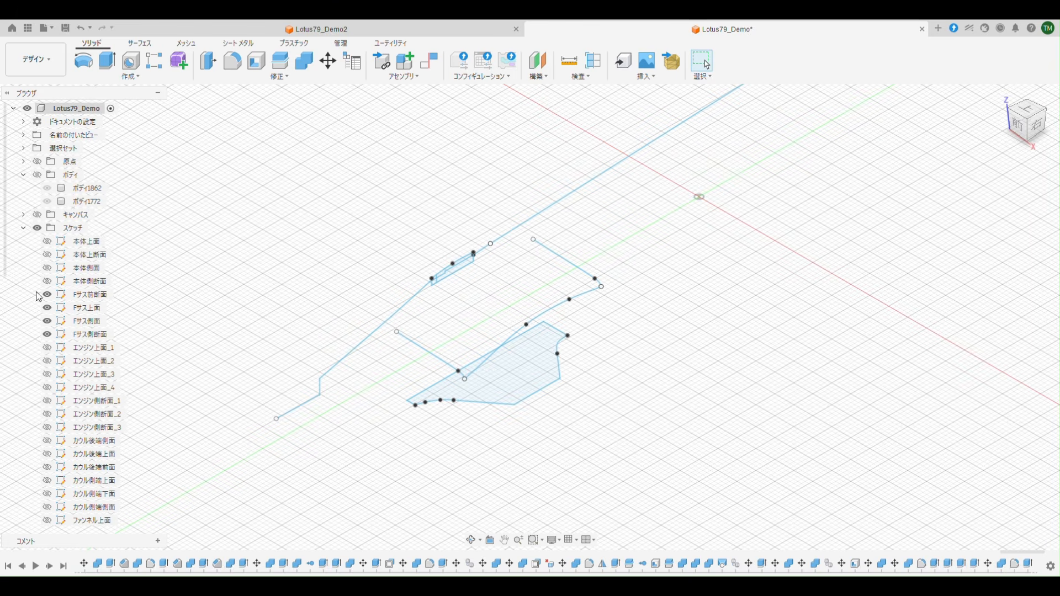
pyautogui.click(309, 29)
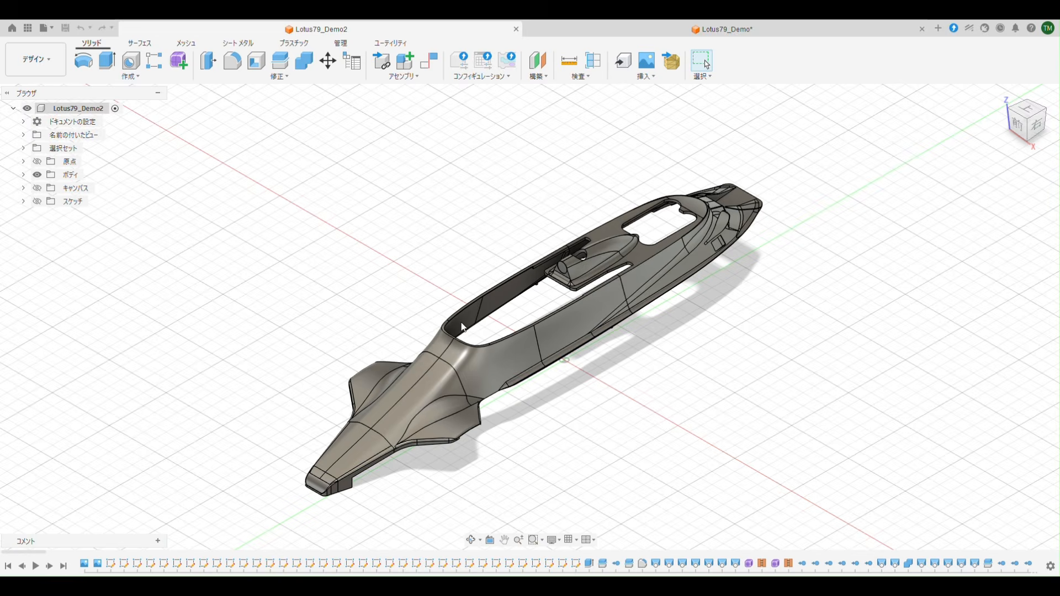
pyautogui.scroll(5, 475, 429)
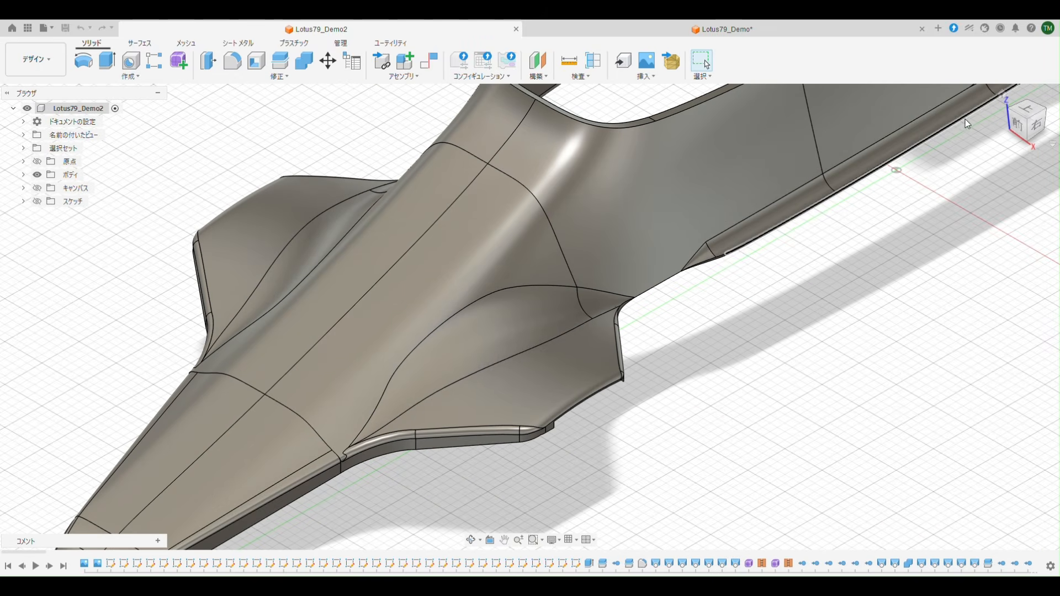
pyautogui.click(1002, 93)
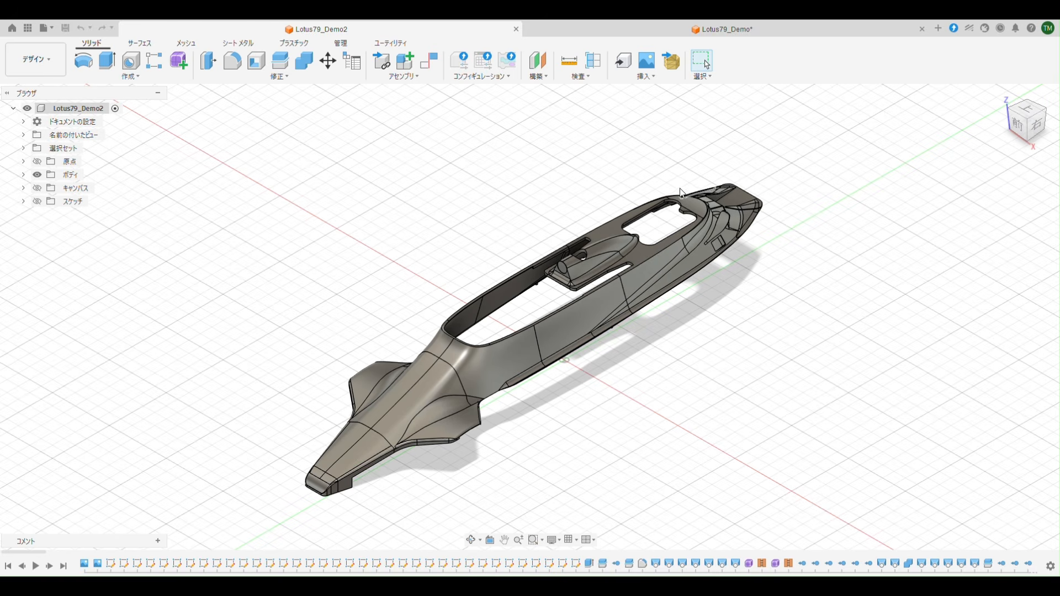
pyautogui.click(723, 29)
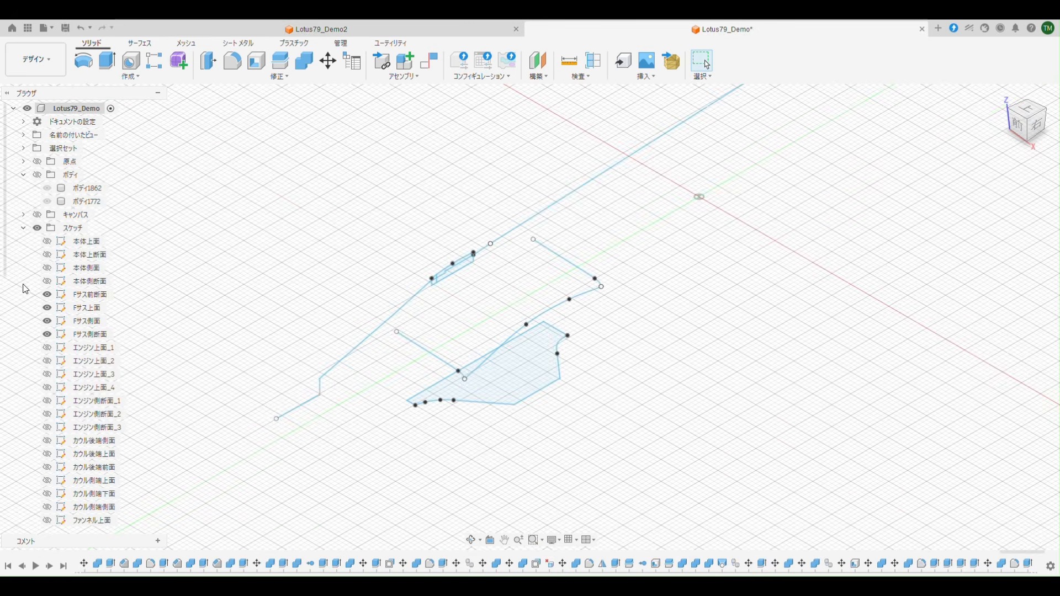
# Hide the four Fサス sketches in Lotus79_Demo and show エンジン上面_1 to _4 and エンジン側断面_1 to _3 instead.
pyautogui.click(46, 295)
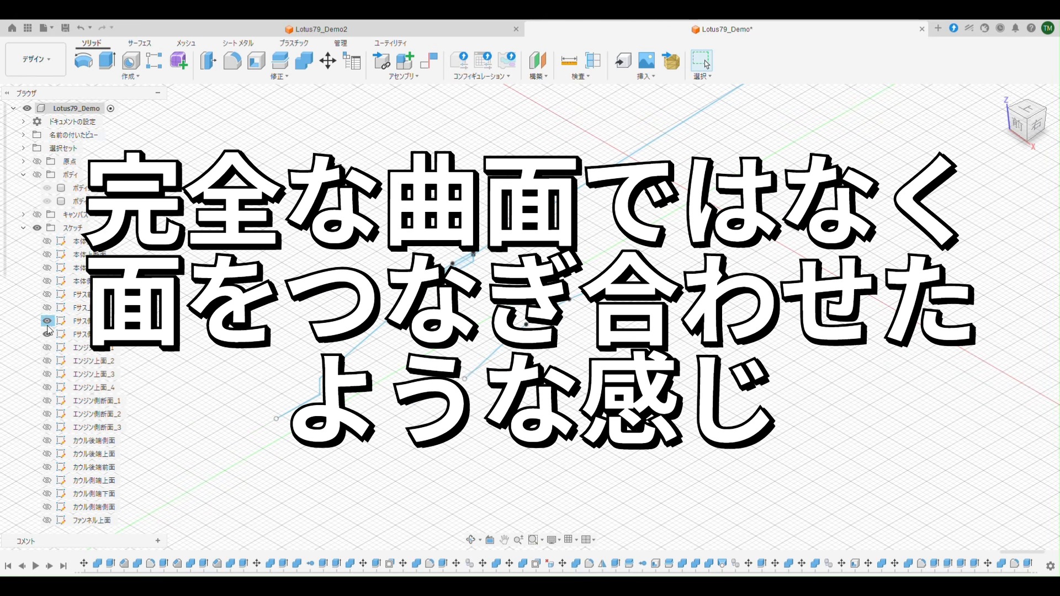
pyautogui.click(47, 321)
pyautogui.click(46, 334)
pyautogui.click(47, 347)
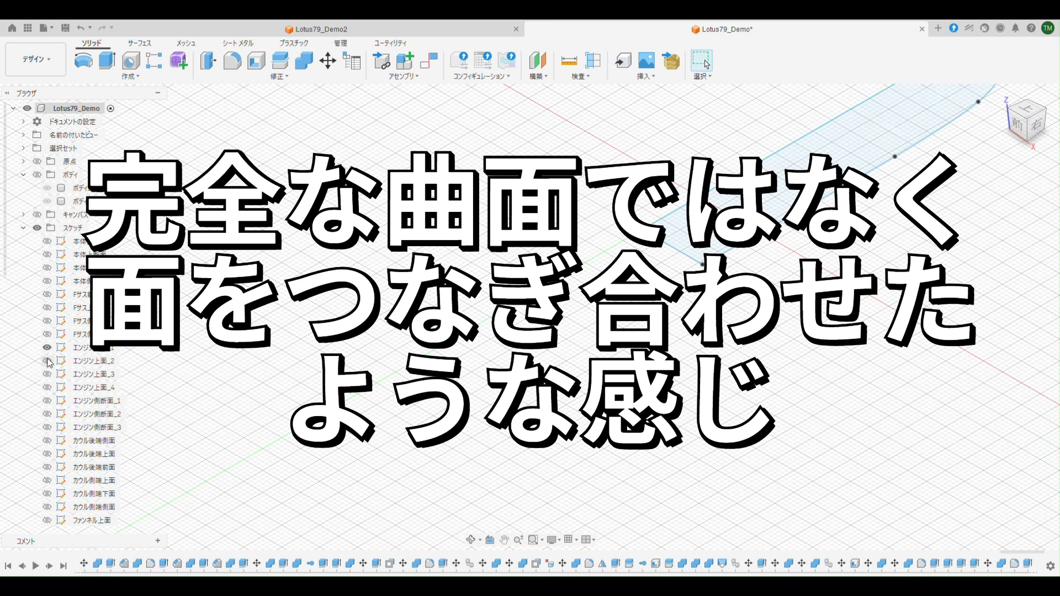
pyautogui.click(47, 361)
pyautogui.click(47, 374)
pyautogui.click(47, 388)
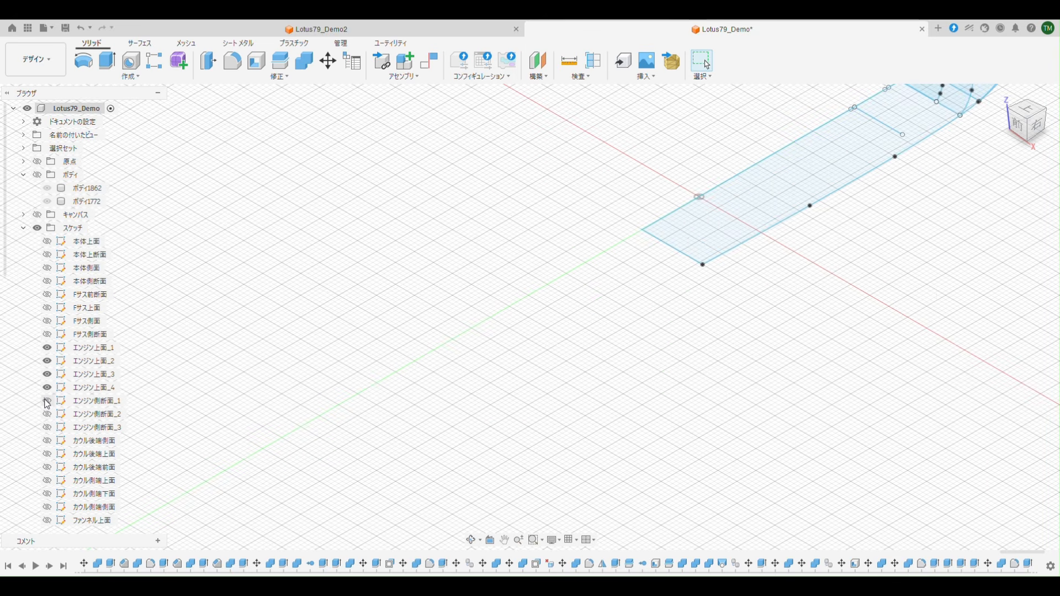
pyautogui.click(47, 401)
pyautogui.click(47, 414)
pyautogui.click(47, 427)
pyautogui.scroll(-3, 343, 447)
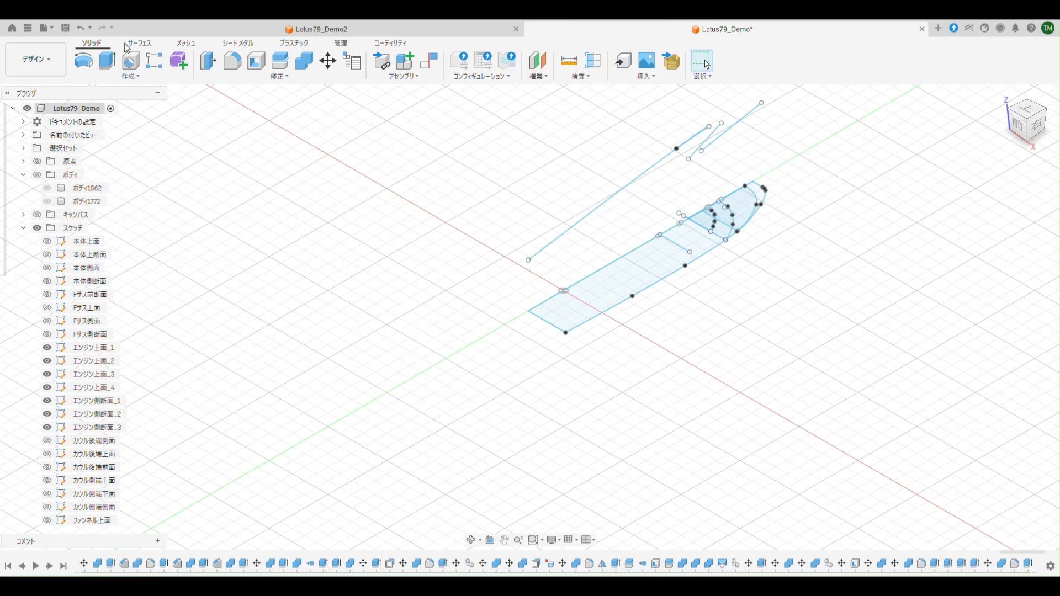
# Compare the engine section sketches in Lotus79_Demo with the cockpit sides and rear of the finished body in Lotus79_Demo2.
pyautogui.click(322, 29)
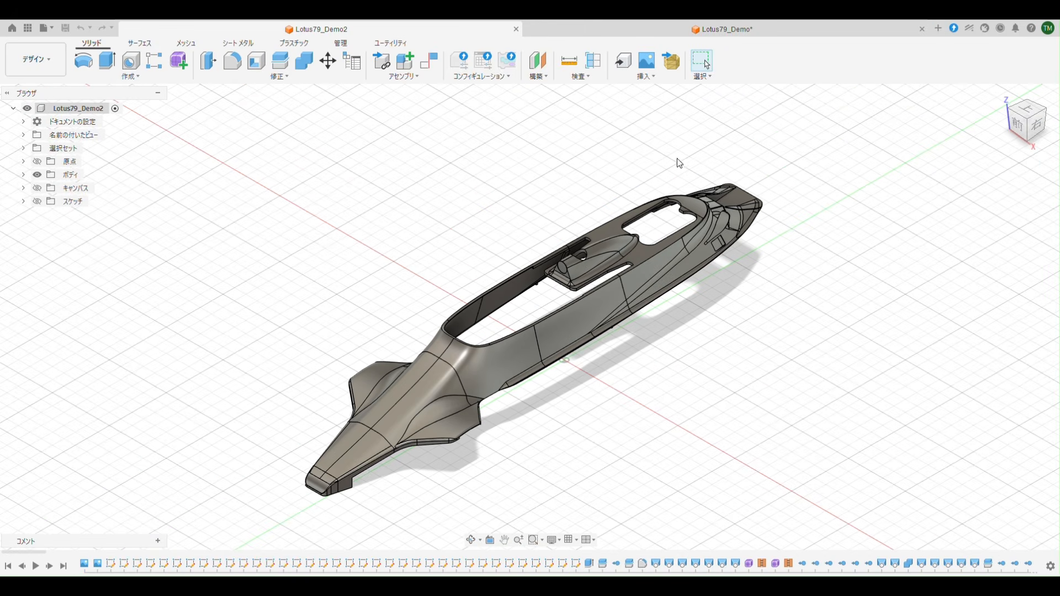
pyautogui.click(722, 29)
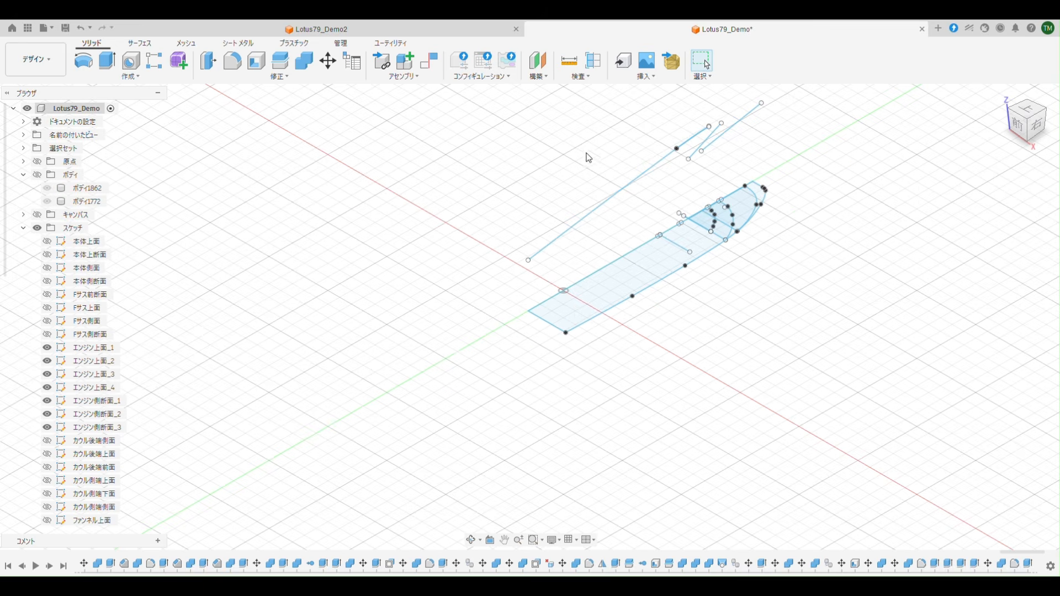
pyautogui.click(486, 27)
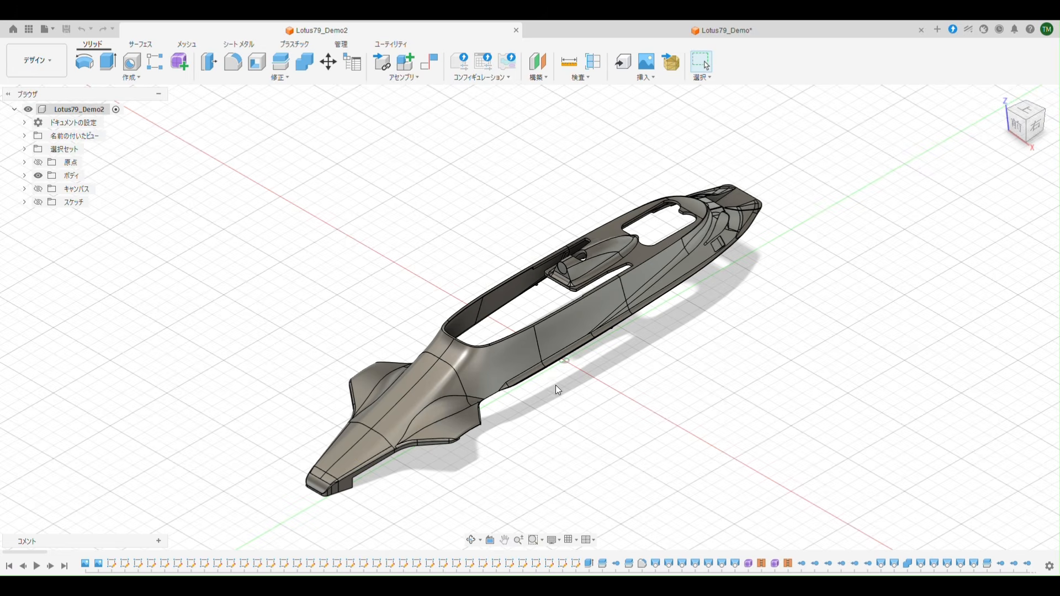
pyautogui.scroll(3, 559, 386)
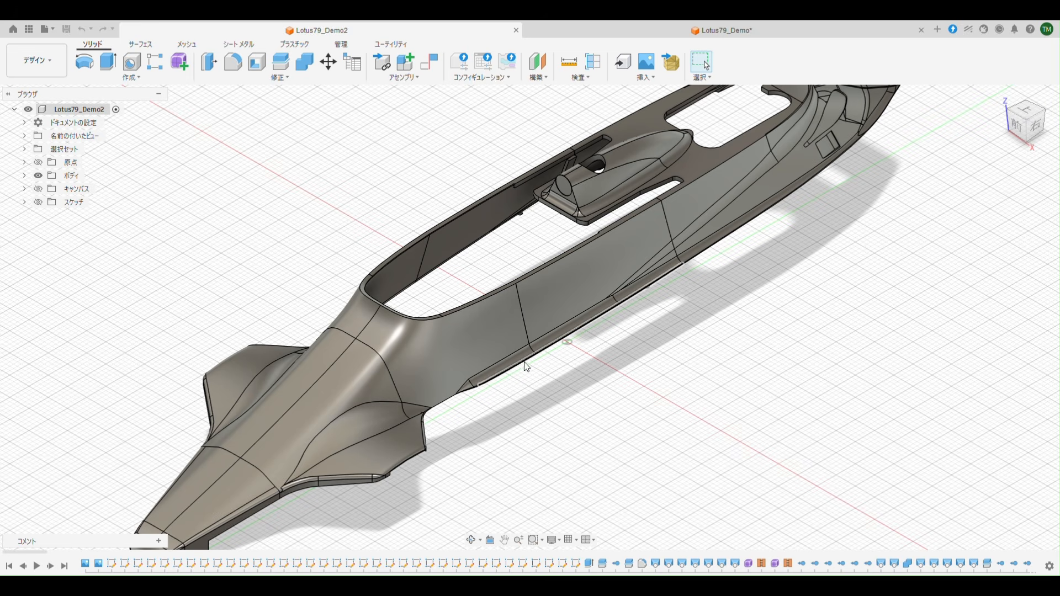
pyautogui.scroll(-1, 853, 237)
pyautogui.moveTo(854, 237); pyautogui.dragTo(723, 503, button='middle')
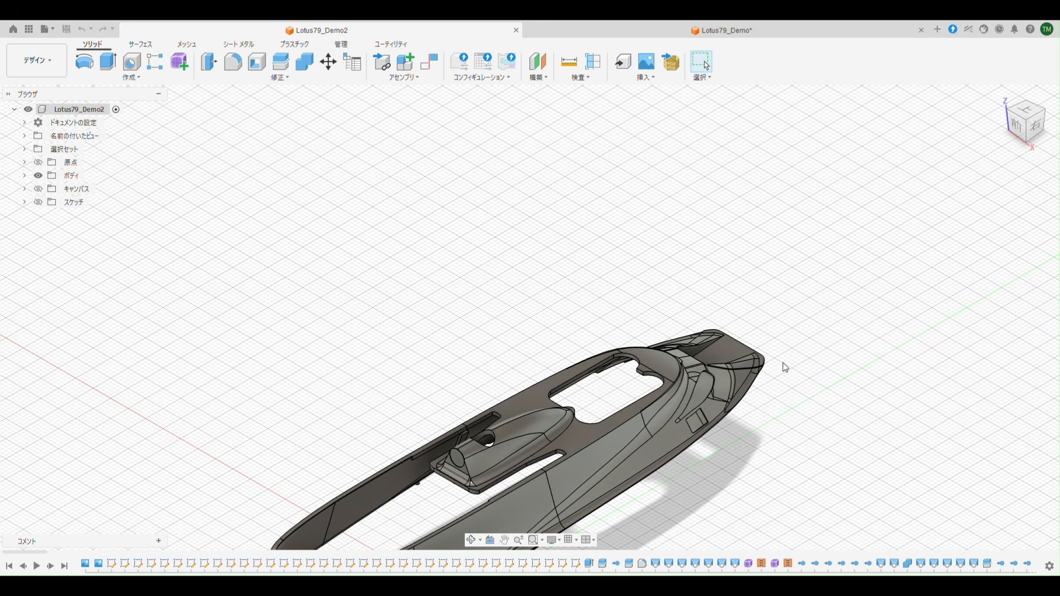
pyautogui.moveTo(617, 246); pyautogui.dragTo(678, 125, button='middle')
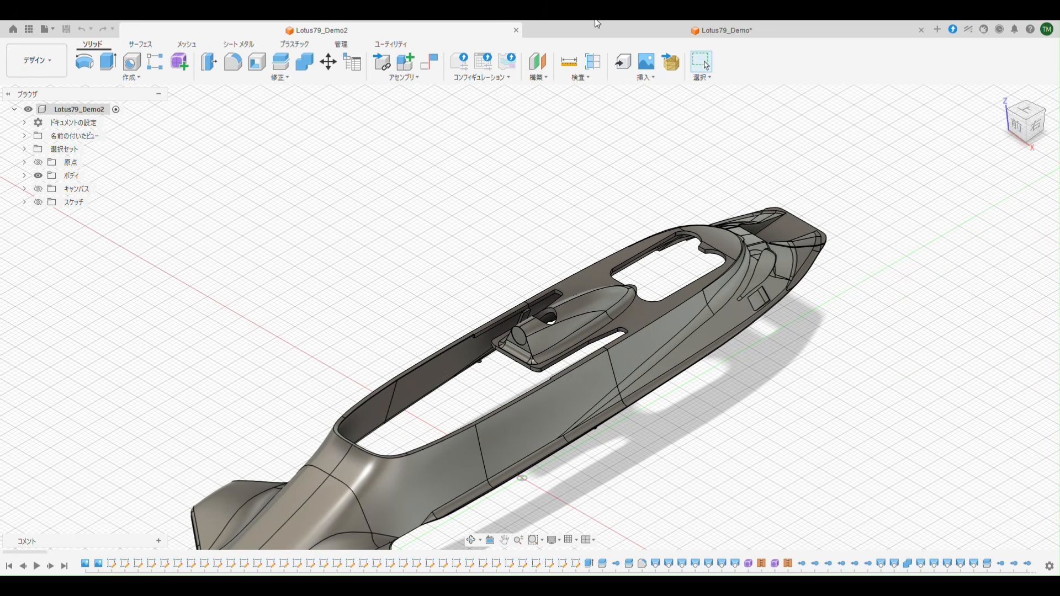
pyautogui.click(704, 33)
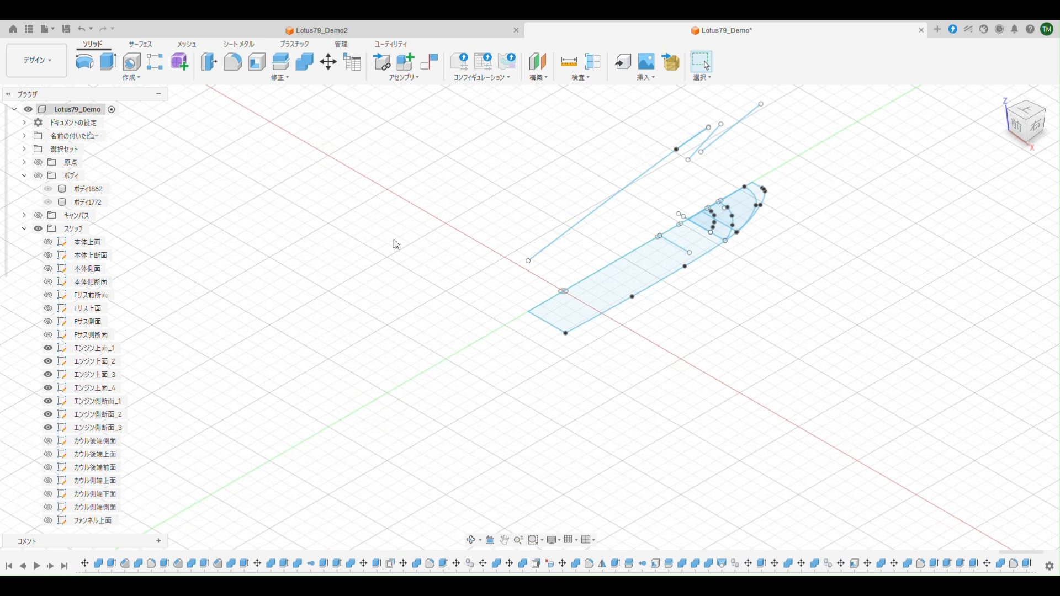
# Hide the sketches エンジン上面_1 to _4 and エンジン側断面_1 to _3 in Lotus79_Demo.
pyautogui.click(48, 348)
pyautogui.click(48, 361)
pyautogui.click(48, 374)
pyautogui.click(48, 387)
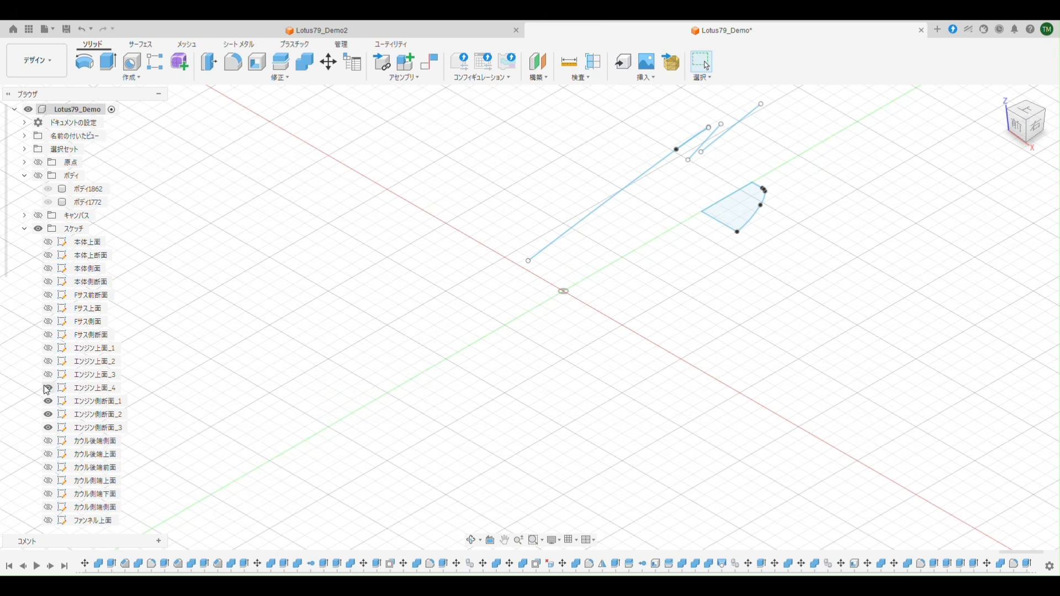
pyautogui.click(48, 401)
pyautogui.click(48, 414)
pyautogui.click(49, 427)
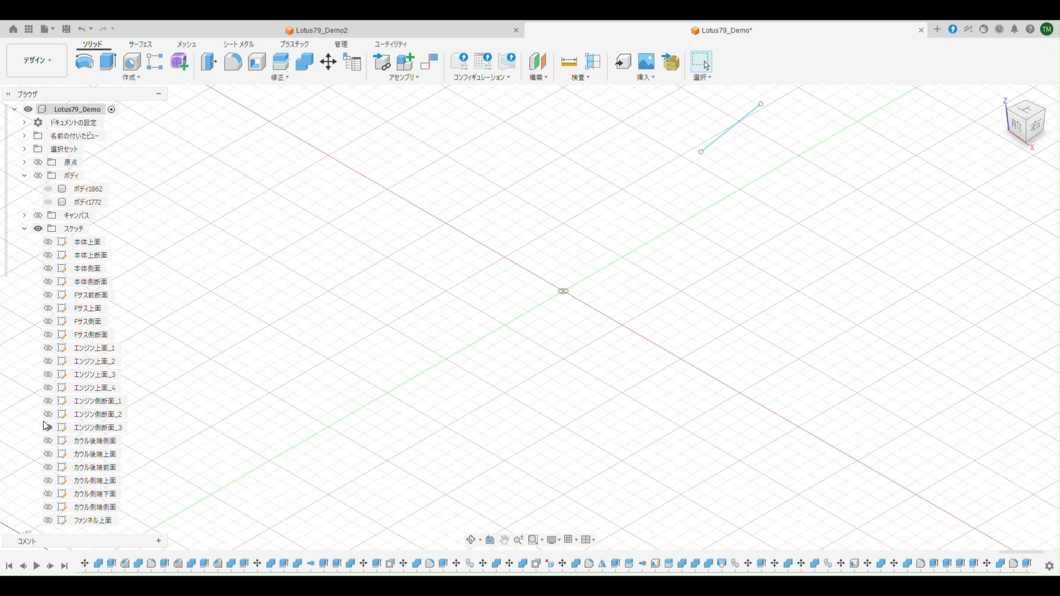
# Show the cowl sketches カウル後端側面, カウル後端上面, カウル後端前面, カウル側端上面, カウル側端下面 and カウル側端側面.
pyautogui.click(48, 455)
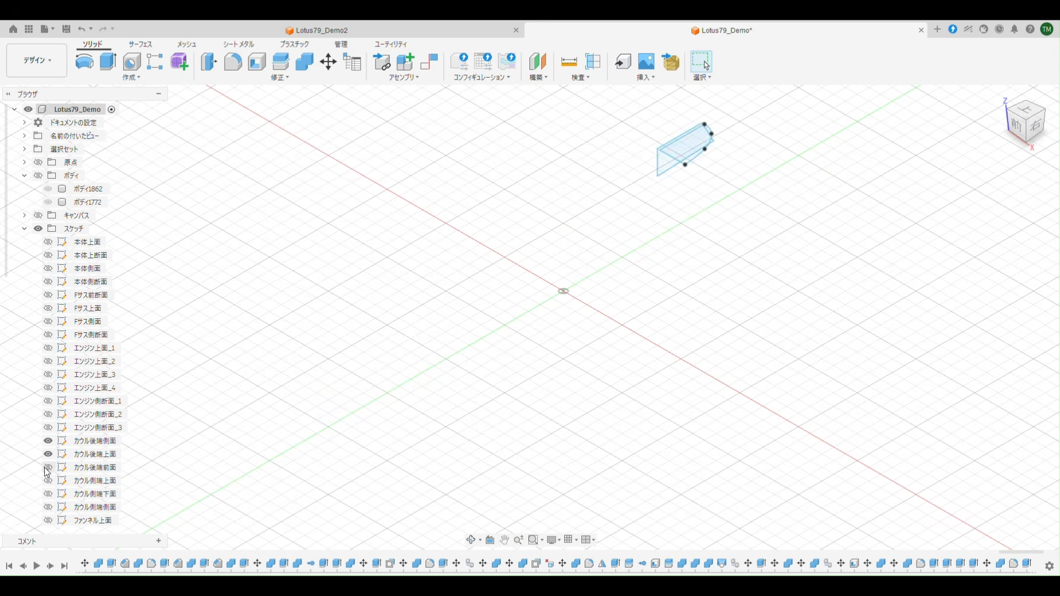
pyautogui.click(48, 468)
pyautogui.click(48, 481)
pyautogui.click(48, 493)
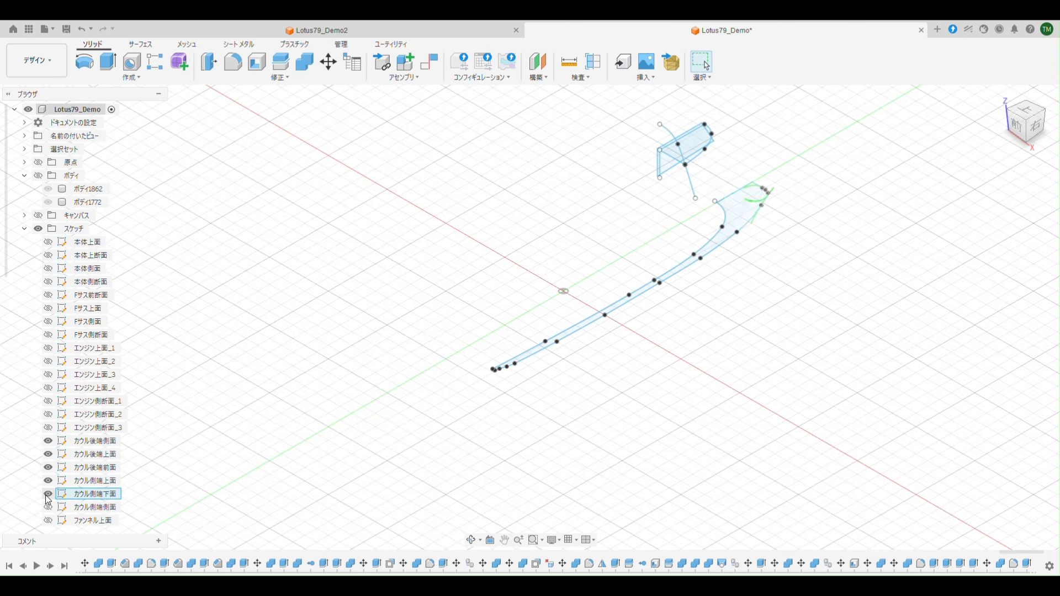
pyautogui.click(48, 507)
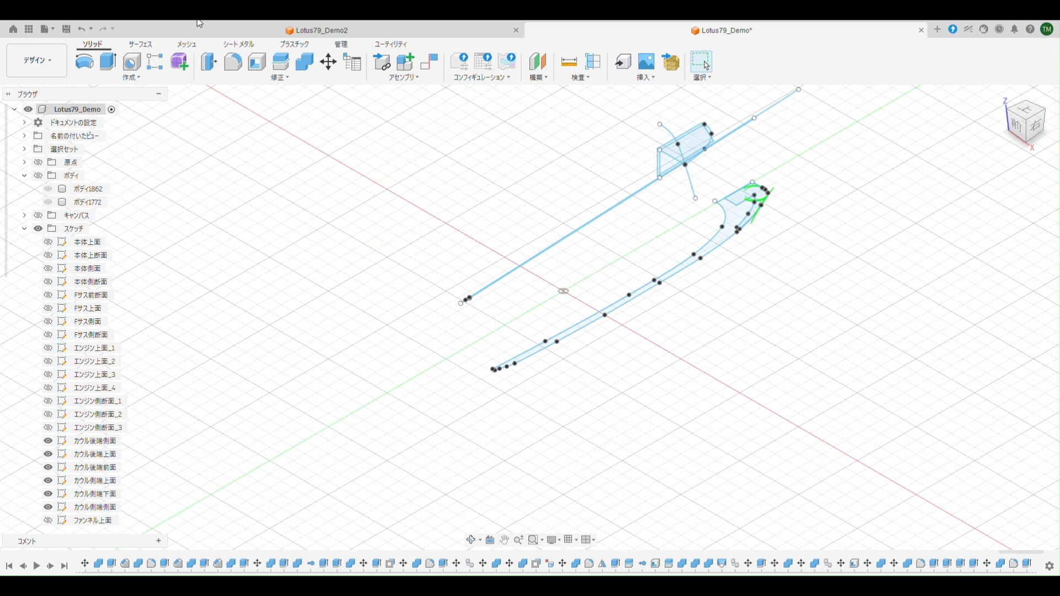
# Hide the three カウル後端 sketches and the three カウル側端 sketches.
pyautogui.click(48, 441)
pyautogui.click(48, 454)
pyautogui.click(48, 468)
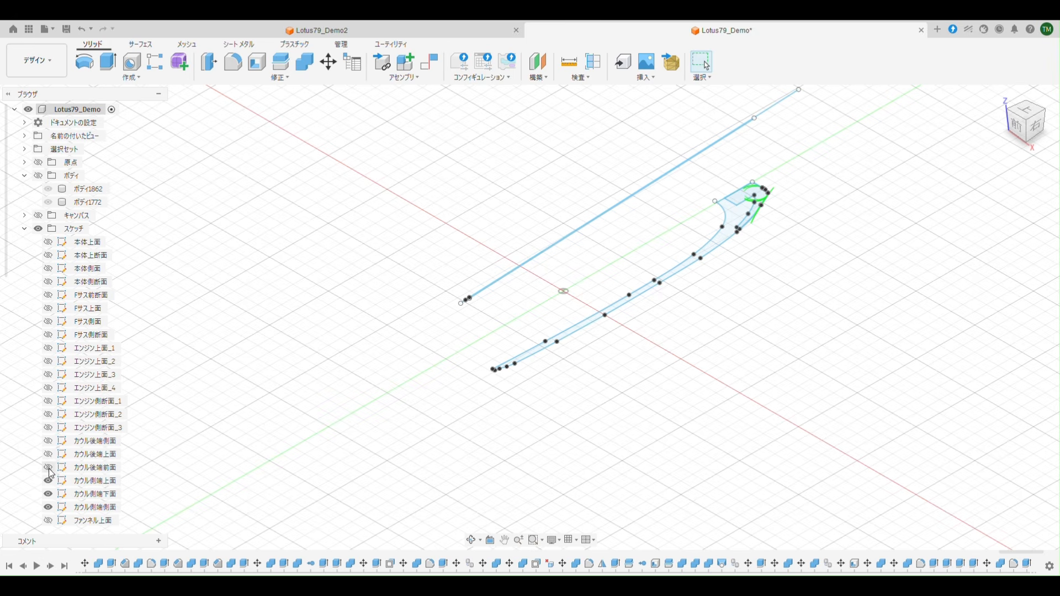
pyautogui.click(49, 481)
pyautogui.click(48, 494)
pyautogui.click(48, 507)
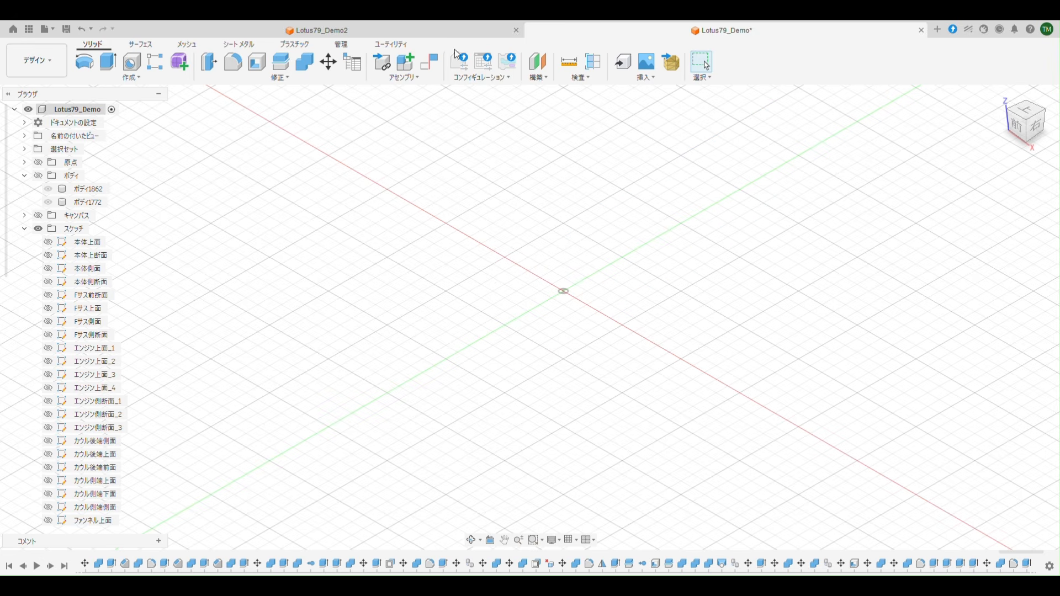
# Show the ファンネル上面 sketch in Lotus79_Demo and compare it with the finished body in Lotus79_Demo2.
pyautogui.click(317, 30)
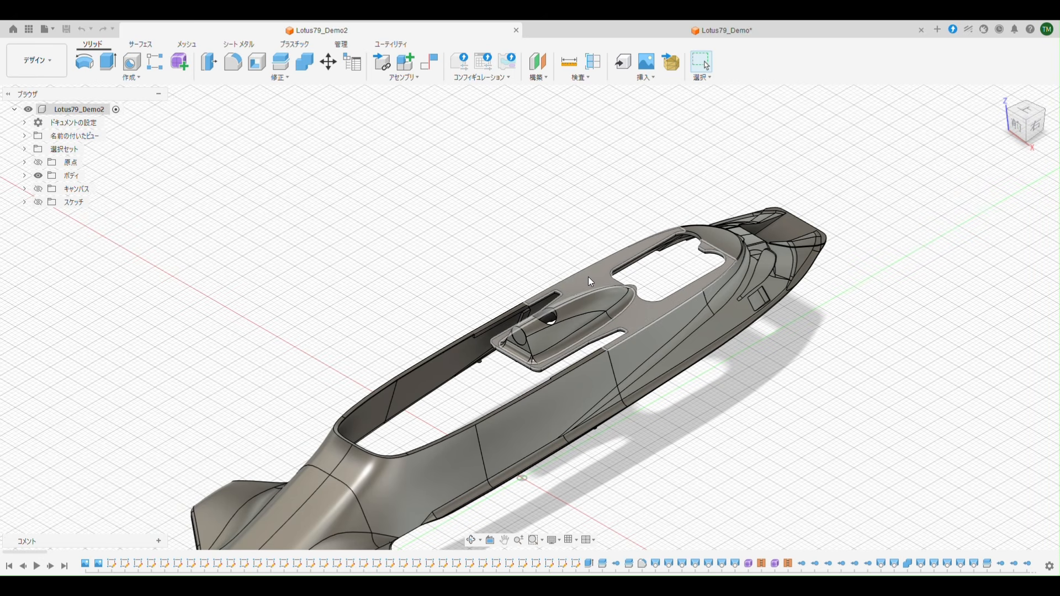
pyautogui.click(729, 31)
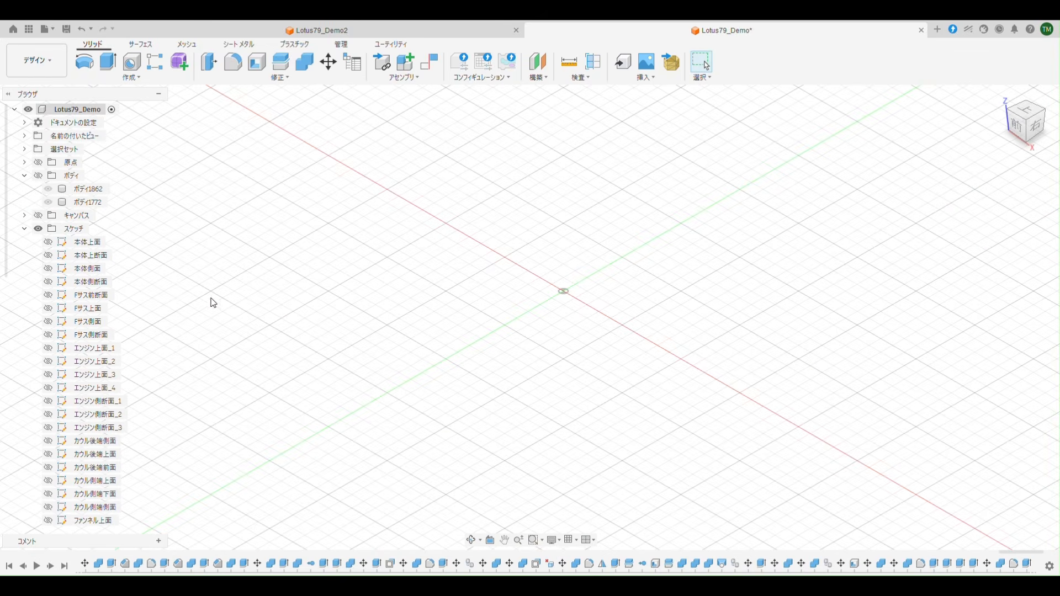
pyautogui.click(48, 520)
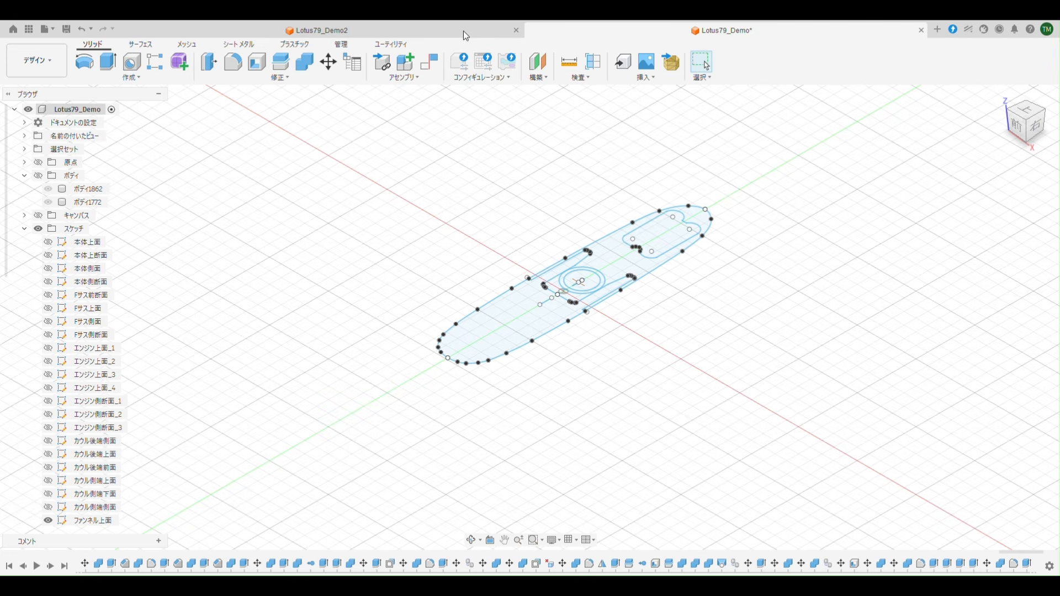
pyautogui.scroll(-5, 76, 419)
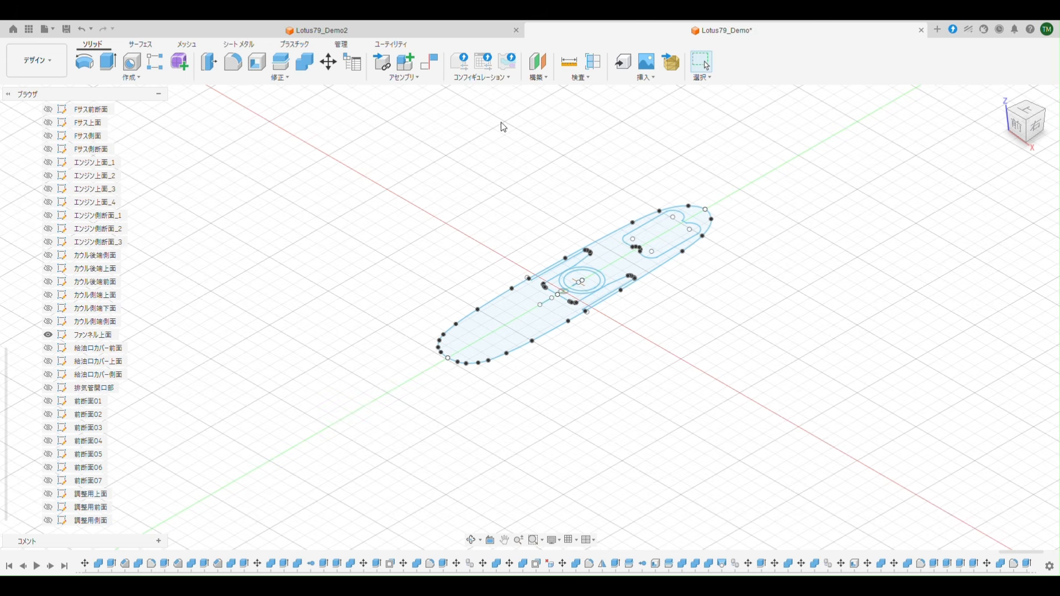
pyautogui.click(334, 32)
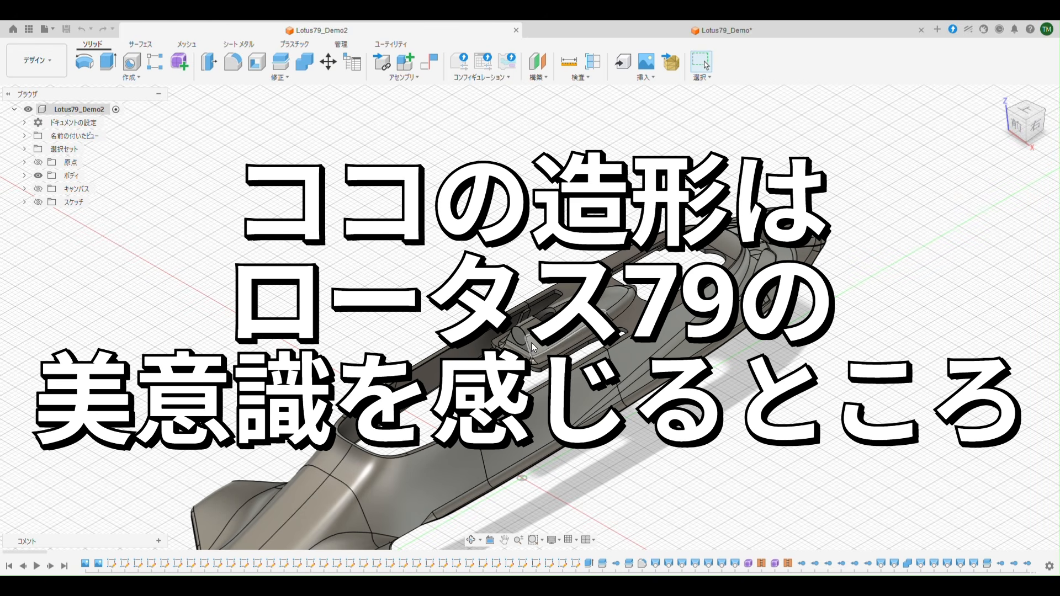
pyautogui.click(680, 34)
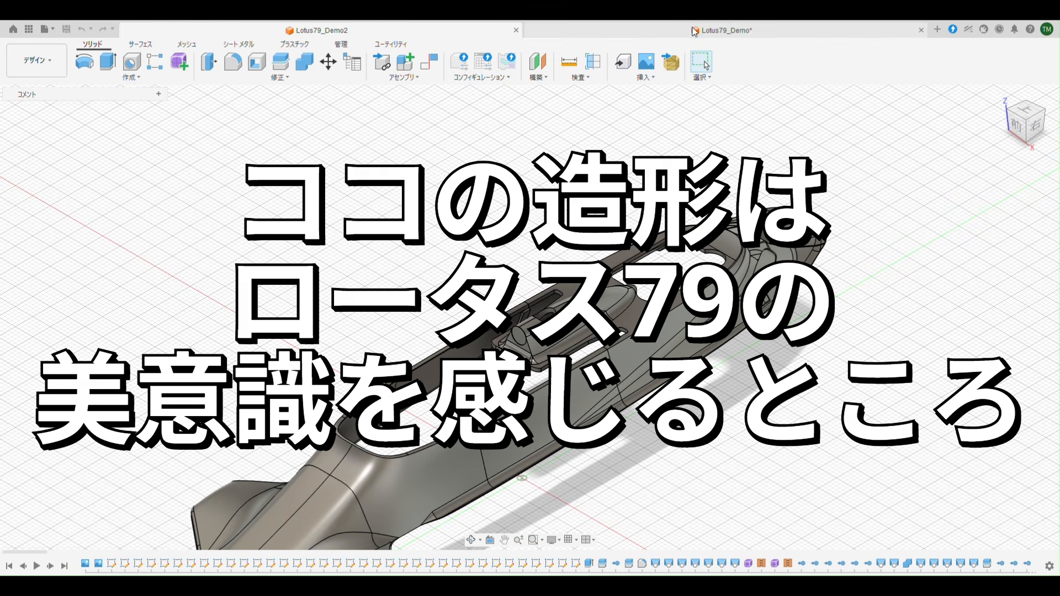
# Hide ファンネル上面, show 給油口カバー前面, 給油口カバー上面, 給油口カバー側面 and 排気管開口部, and examine the fuel filler cover sketches up close.
pyautogui.click(48, 335)
pyautogui.click(48, 347)
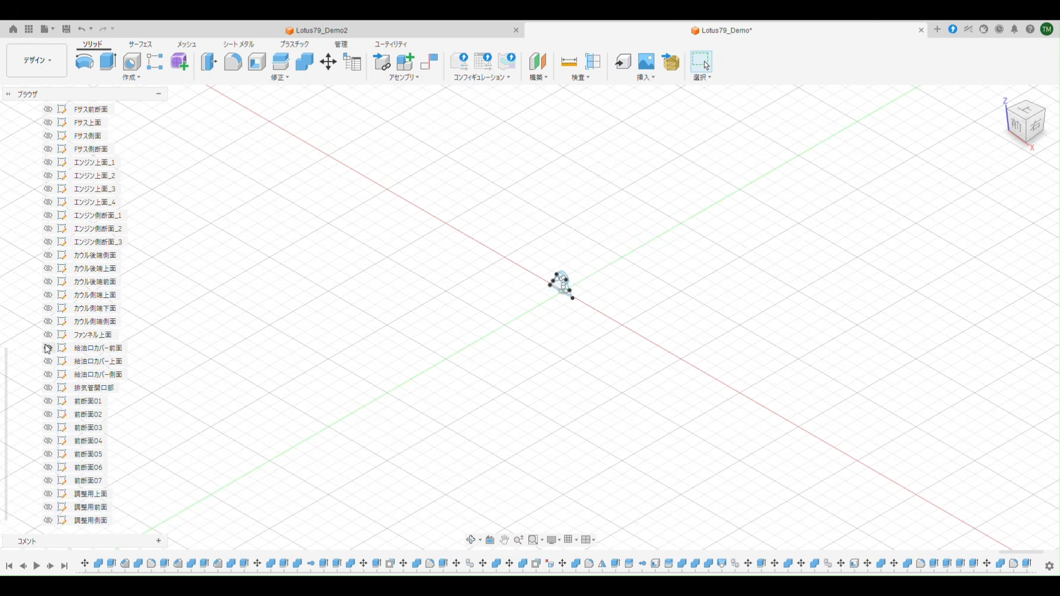
pyautogui.click(48, 361)
pyautogui.click(48, 375)
pyautogui.click(48, 388)
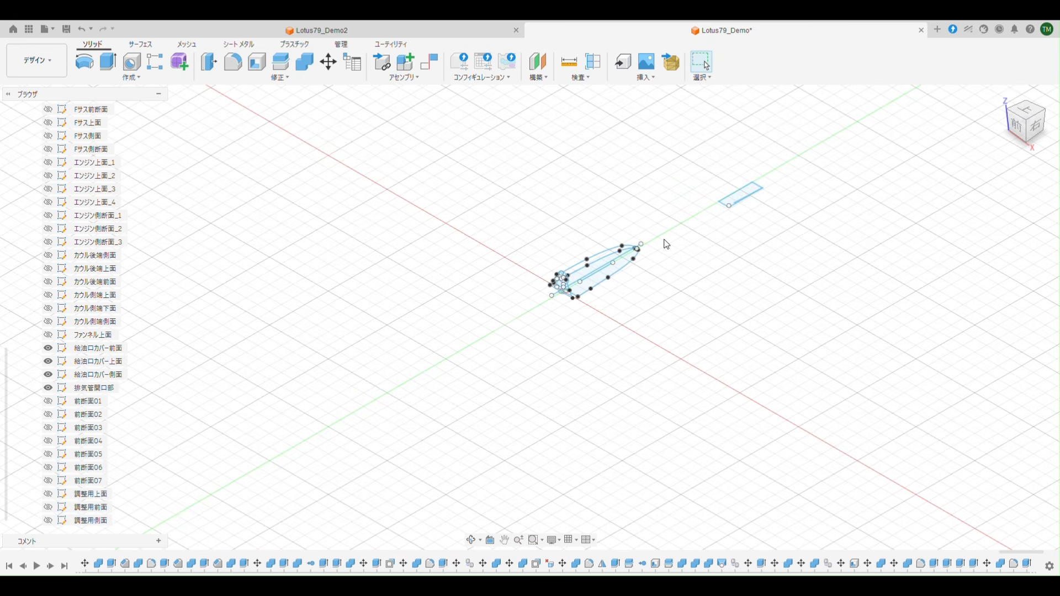
pyautogui.scroll(4, 598, 308)
pyautogui.moveTo(614, 313)
pyautogui.keyDown('shift'); pyautogui.mouseDown(button='middle')
pyautogui.moveTo(580, 303)
pyautogui.moveTo(734, 296)
pyautogui.moveTo(585, 267)
pyautogui.moveTo(608, 281)
pyautogui.mouseUp(button='middle'); pyautogui.keyUp('shift')
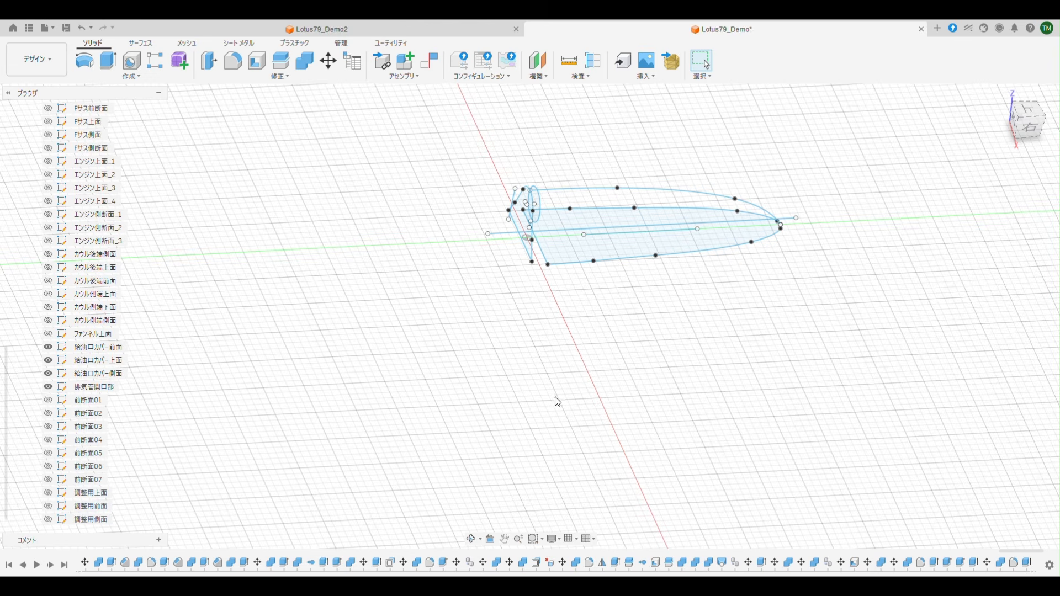
# Hide the sketches 給油口カバー前面, 給油口カバー上面 and 給油口カバー側面.
pyautogui.click(48, 346)
pyautogui.click(48, 359)
pyautogui.click(48, 374)
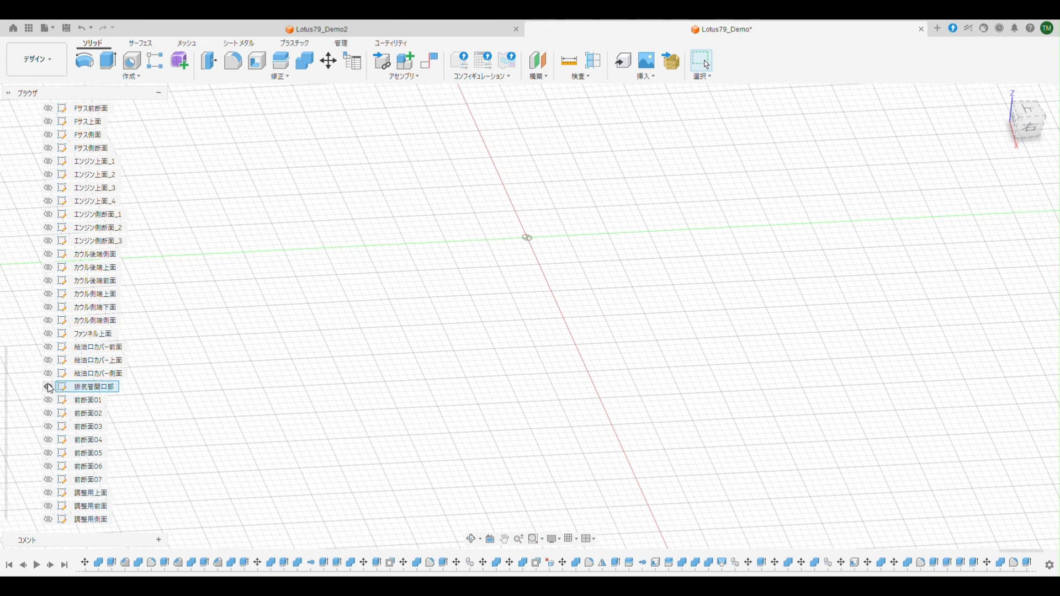
# Show the sketches 本体上面, 本体上断面, 本体側面, 本体側断面 and Fサス前断面 together in the home view.
pyautogui.scroll(5, 67, 307)
pyautogui.click(48, 214)
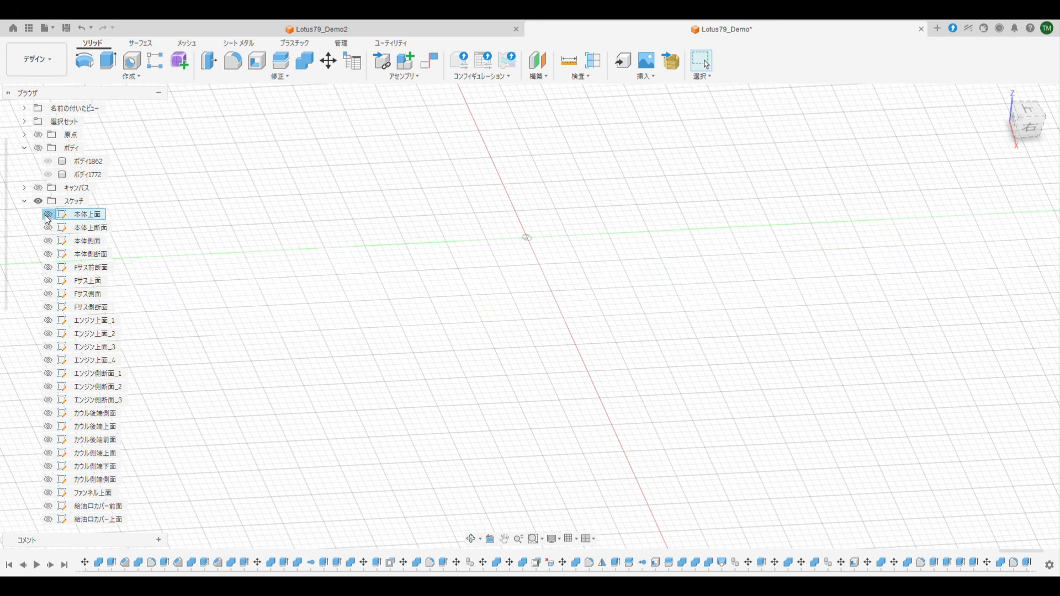
pyautogui.click(48, 227)
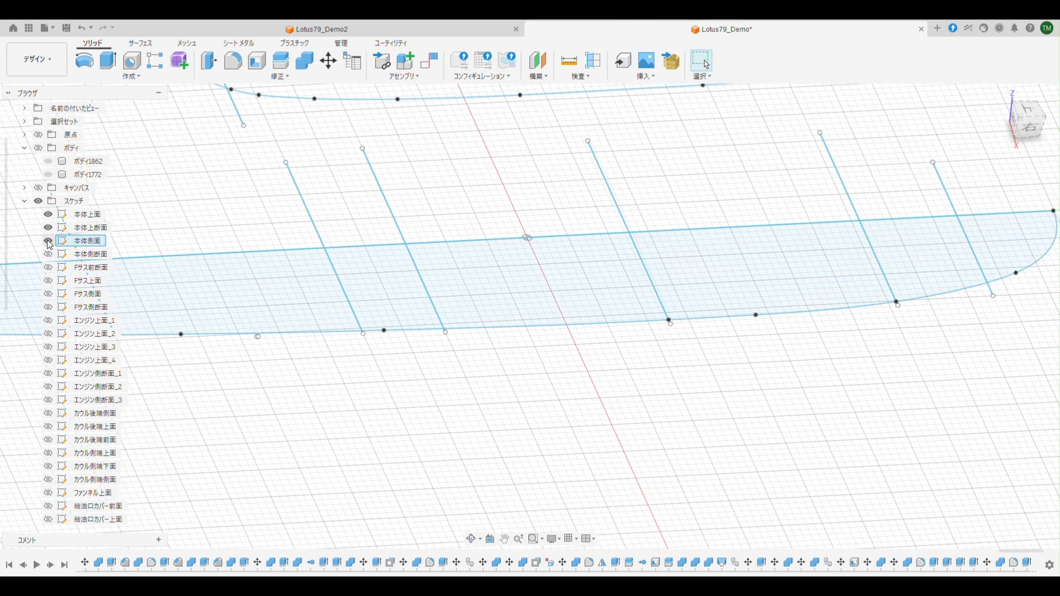
pyautogui.click(48, 241)
pyautogui.click(48, 254)
pyautogui.click(48, 267)
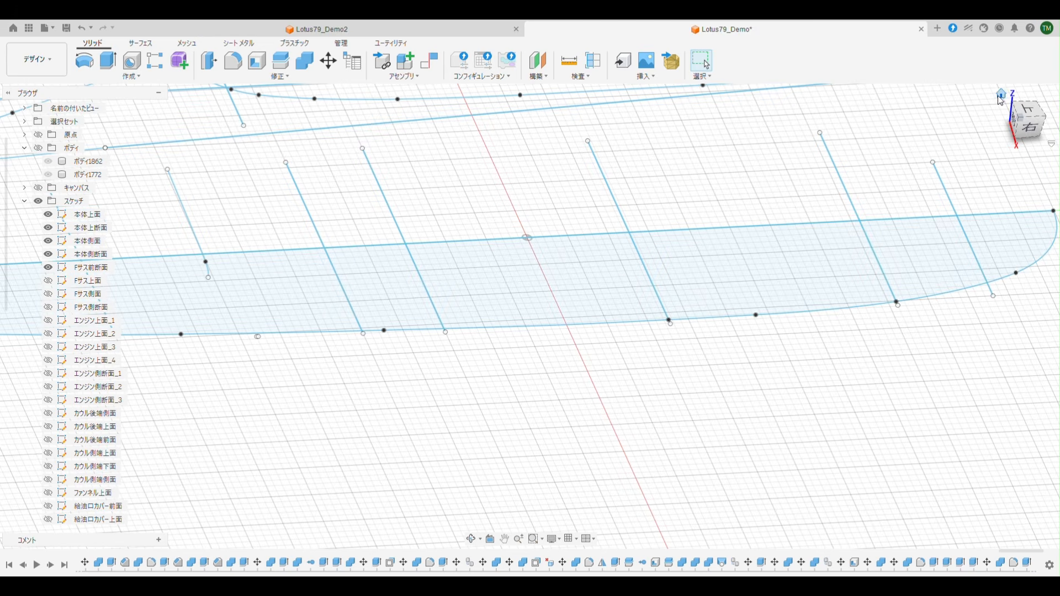
pyautogui.click(1000, 94)
pyautogui.moveTo(385, 330)
pyautogui.mouseDown(button='middle')
pyautogui.moveTo(336, 248)
pyautogui.moveTo(330, 265)
pyautogui.mouseUp(button='middle')
pyautogui.scroll(-1, 330, 265)
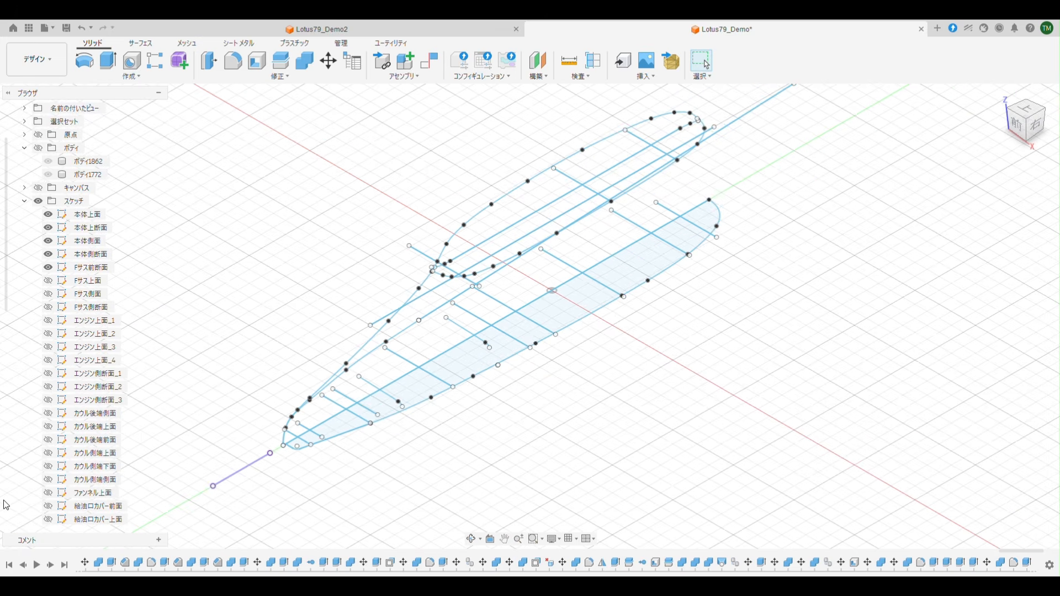
# Show the cross-section sketches 前断面01 to 前断面07 and examine the body wireframe up close.
pyautogui.scroll(-4, 82, 497)
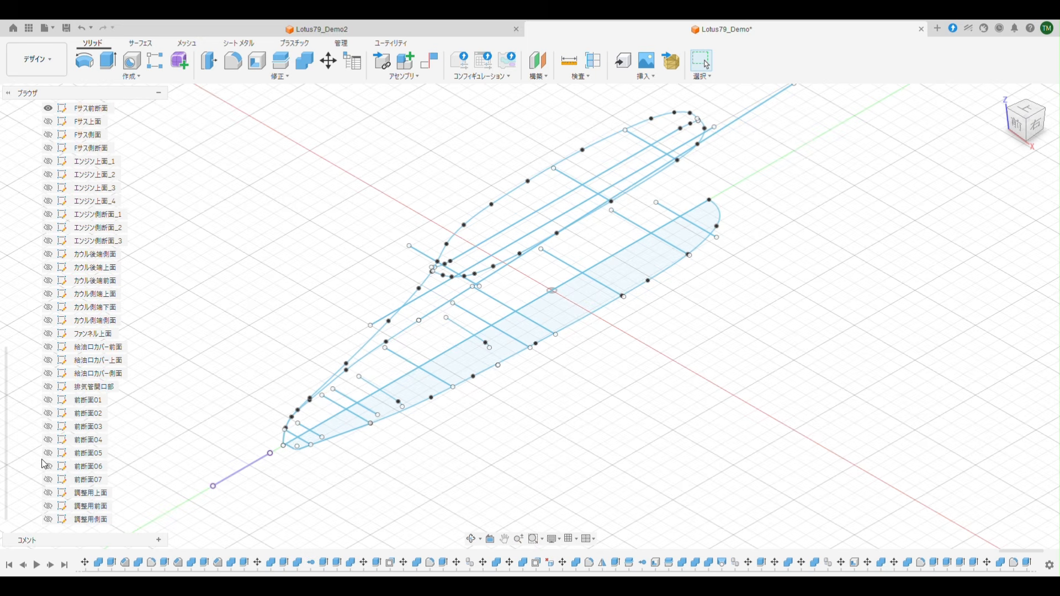
pyautogui.click(48, 399)
pyautogui.click(48, 413)
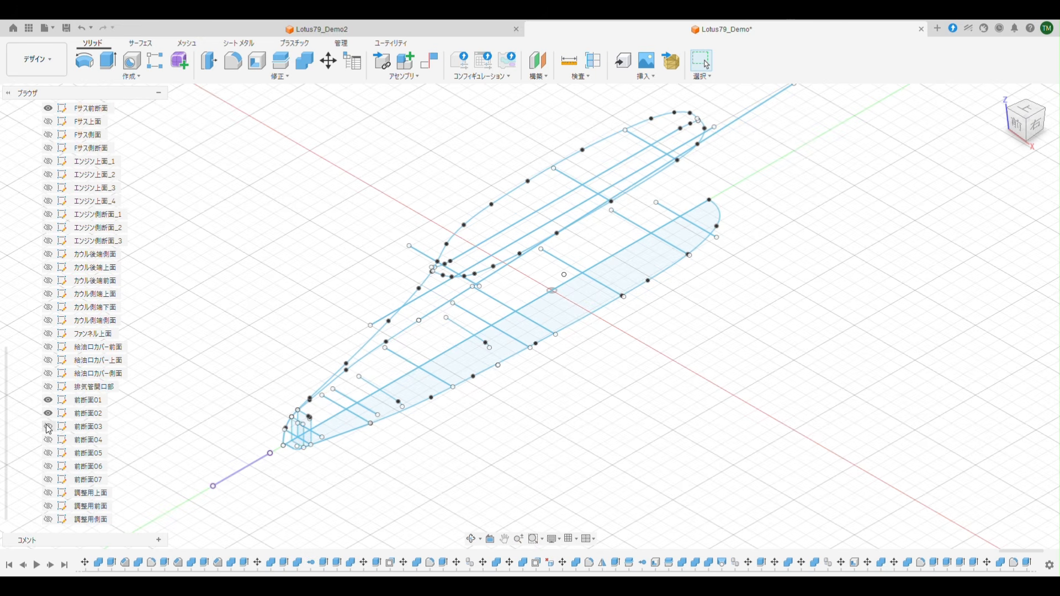
pyautogui.click(48, 427)
pyautogui.click(48, 440)
pyautogui.click(48, 453)
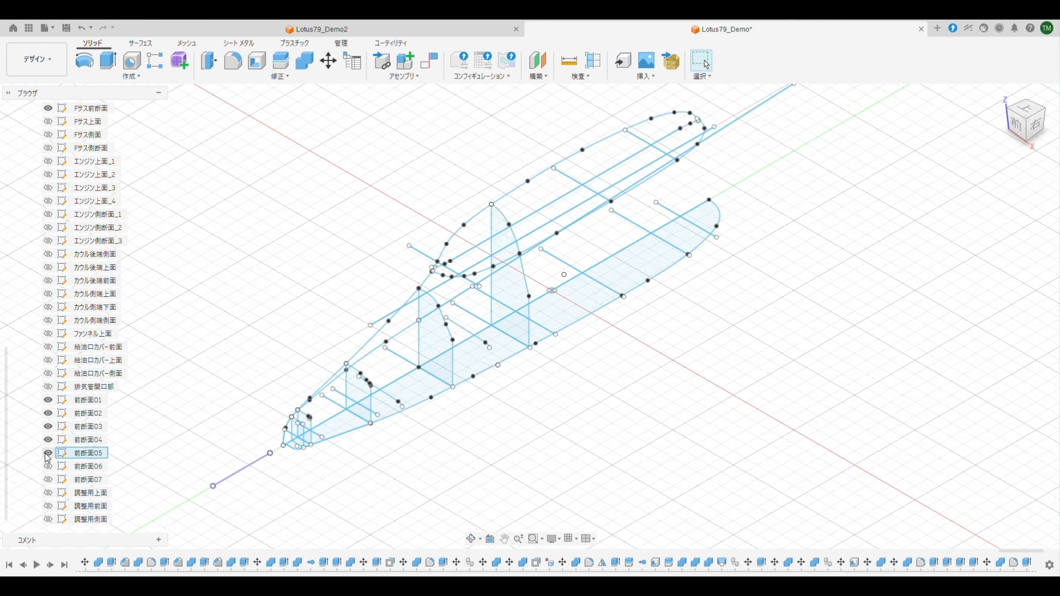
pyautogui.click(48, 467)
pyautogui.click(48, 480)
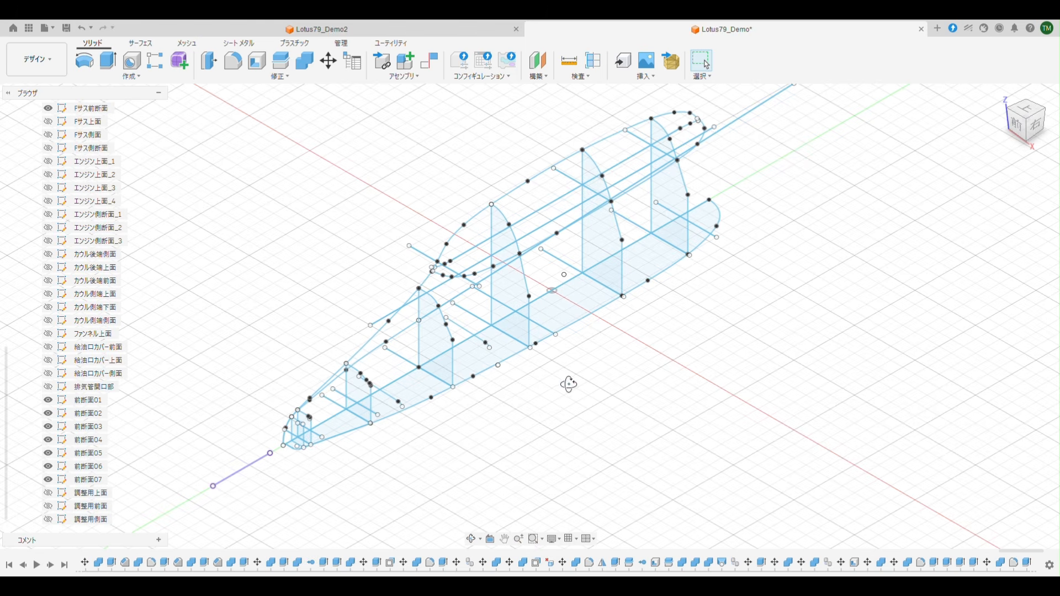
pyautogui.keyDown('shift'); pyautogui.moveTo(569, 384); pyautogui.dragTo(556, 381, button='middle'); pyautogui.keyUp('shift')
pyautogui.scroll(5, 561, 388)
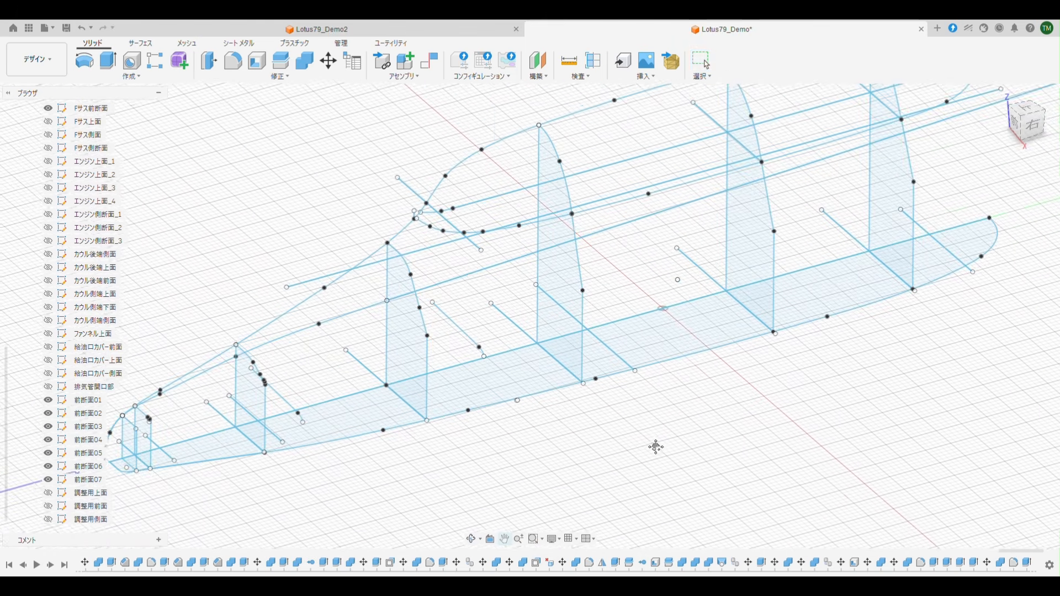
pyautogui.moveTo(655, 447); pyautogui.dragTo(673, 468, button='middle')
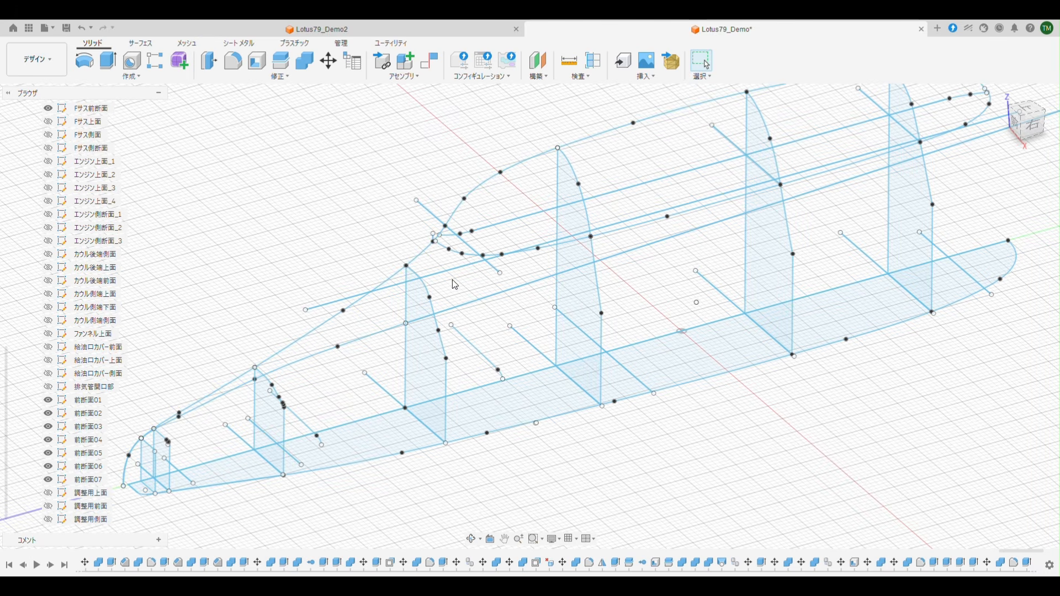
pyautogui.scroll(-3, 1005, 346)
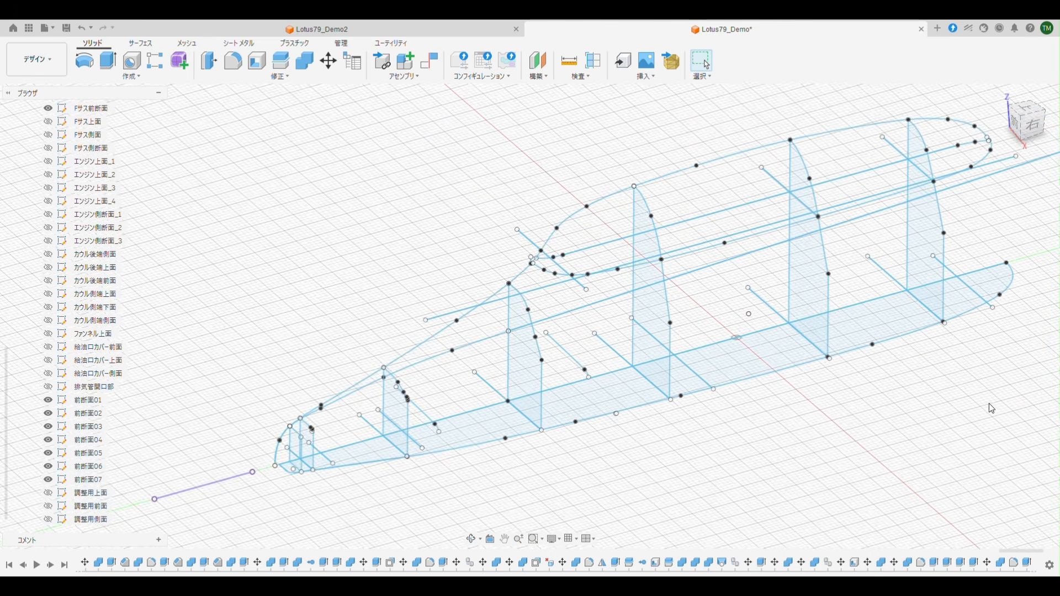
pyautogui.moveTo(966, 401); pyautogui.dragTo(864, 397, button='middle')
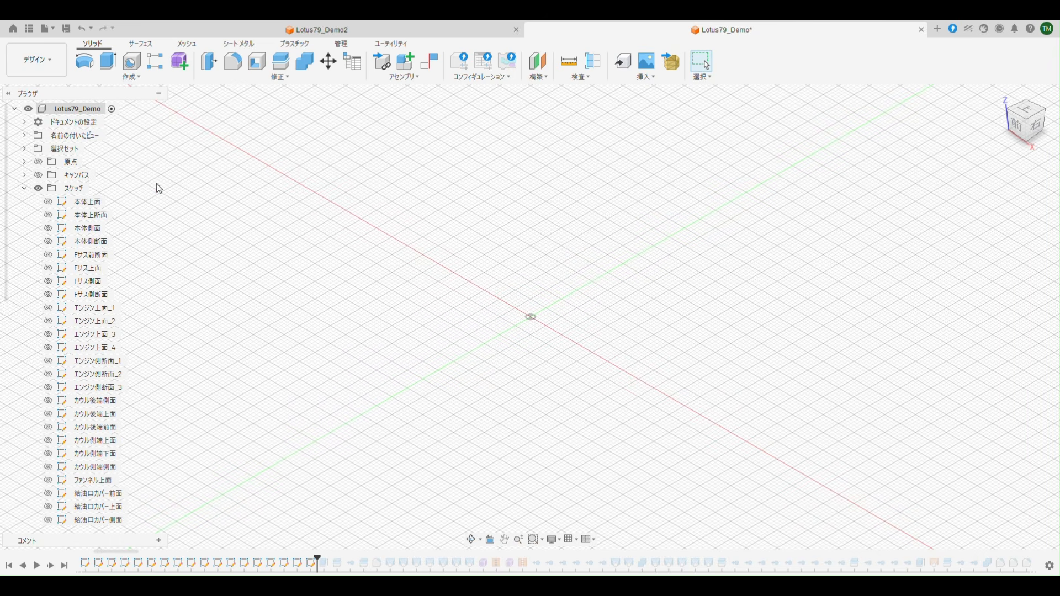
# Examine the finished body in Lotus79_Demo2 from above and from its underside, and return to Lotus79_Demo.
pyautogui.click(261, 24)
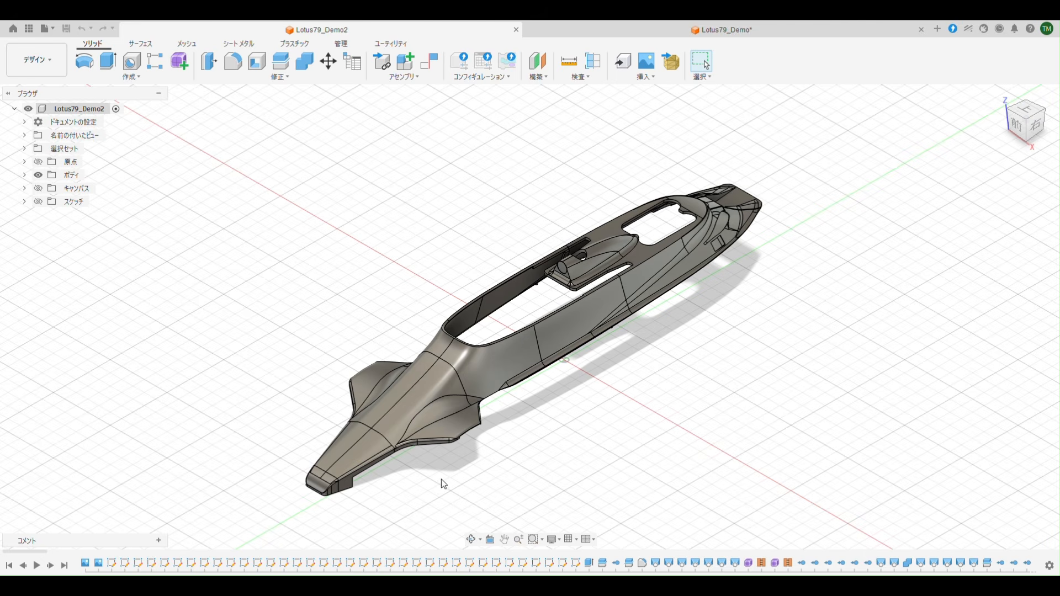
pyautogui.keyDown('shift'); pyautogui.moveTo(443, 484); pyautogui.dragTo(483, 368, button='middle'); pyautogui.keyUp('shift')
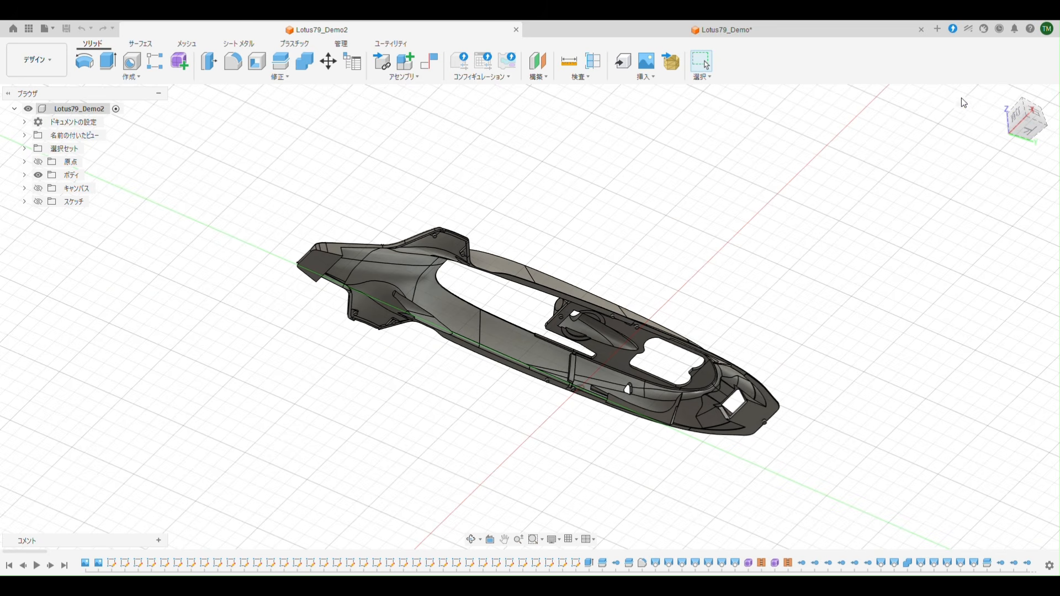
pyautogui.click(1003, 95)
pyautogui.click(734, 30)
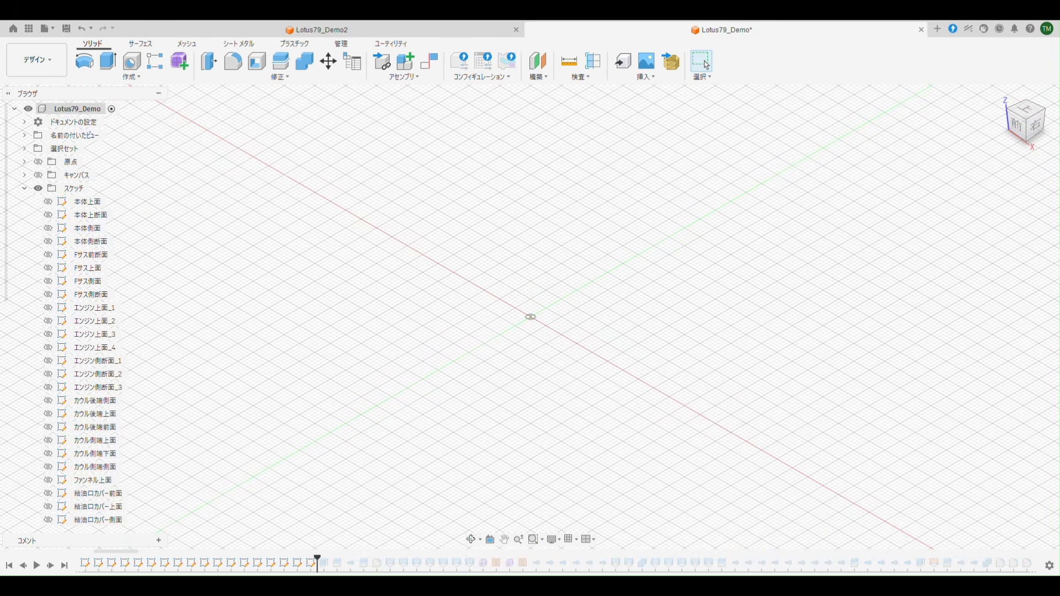
# Advance the timeline through the body extrusion, check it against 本体上面, and continue to the split of the extruded solid.
pyautogui.click(51, 567)
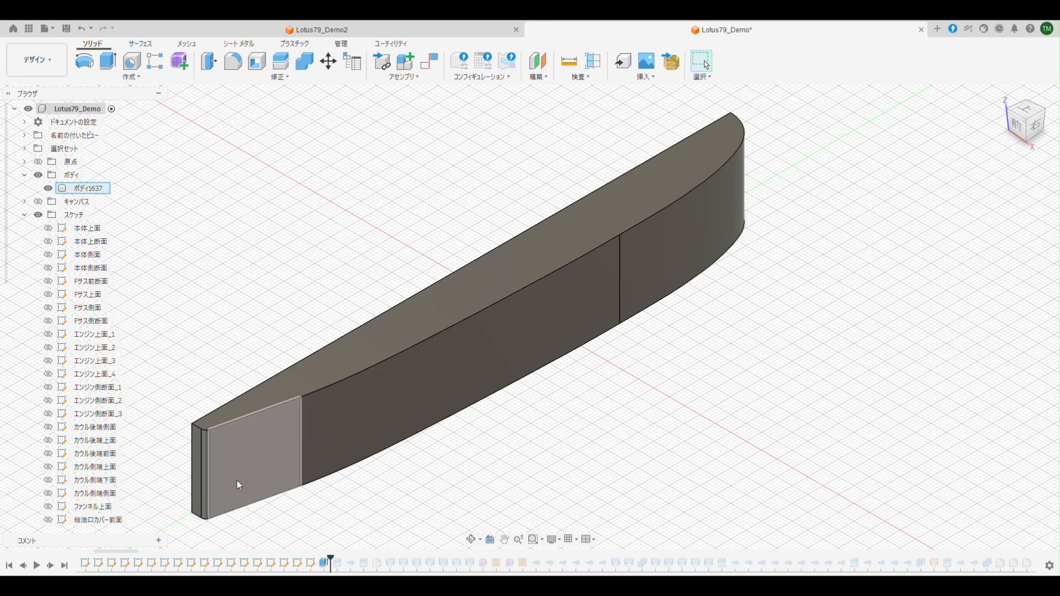
pyautogui.click(48, 228)
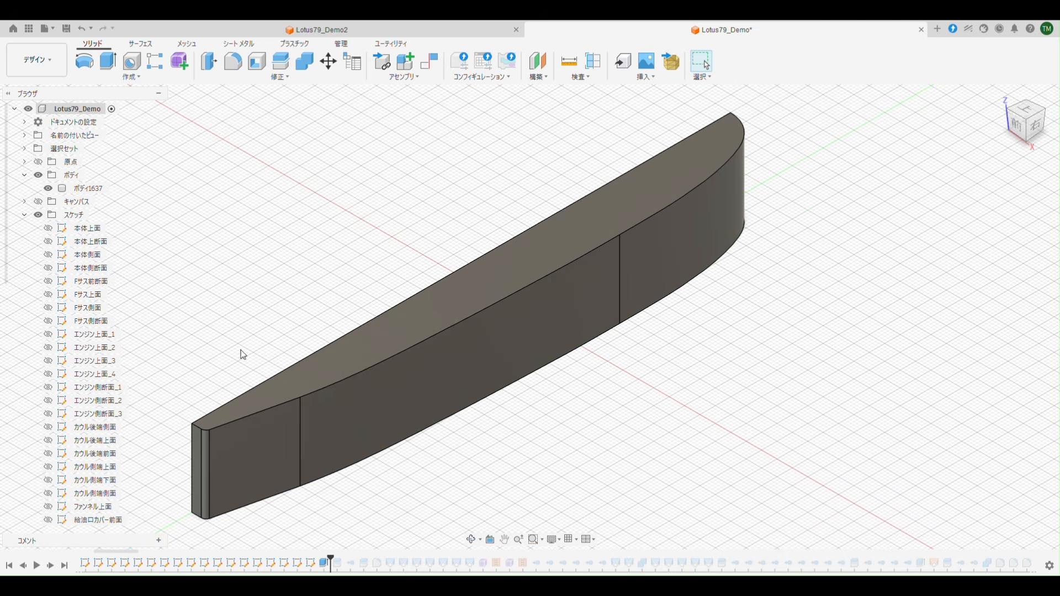
pyautogui.click(51, 567)
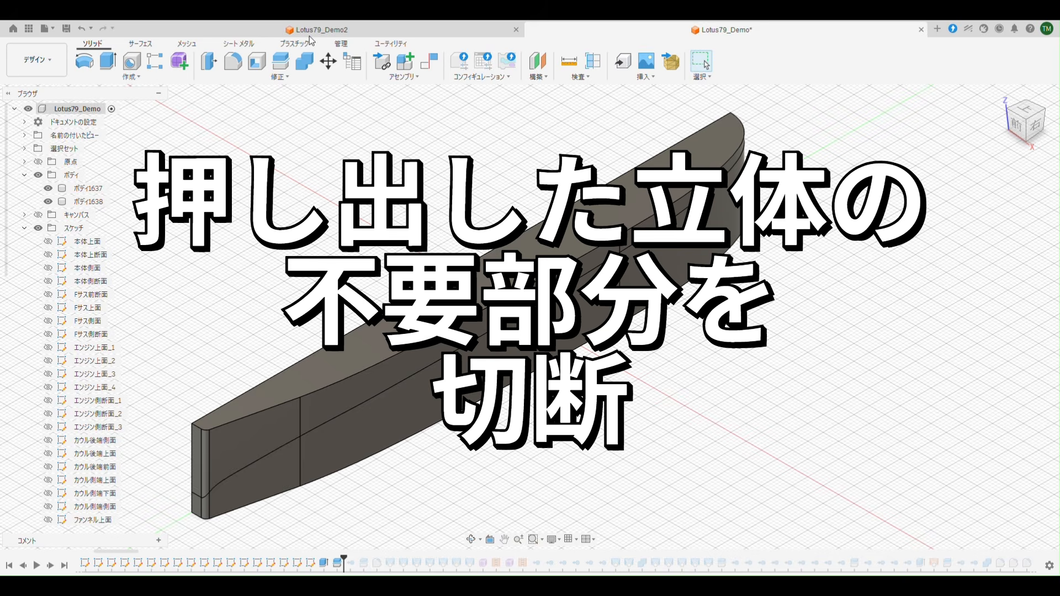
# View the finished body in Lotus79_Demo2 from the right side and return to the split solid in Lotus79_Demo.
pyautogui.click(317, 33)
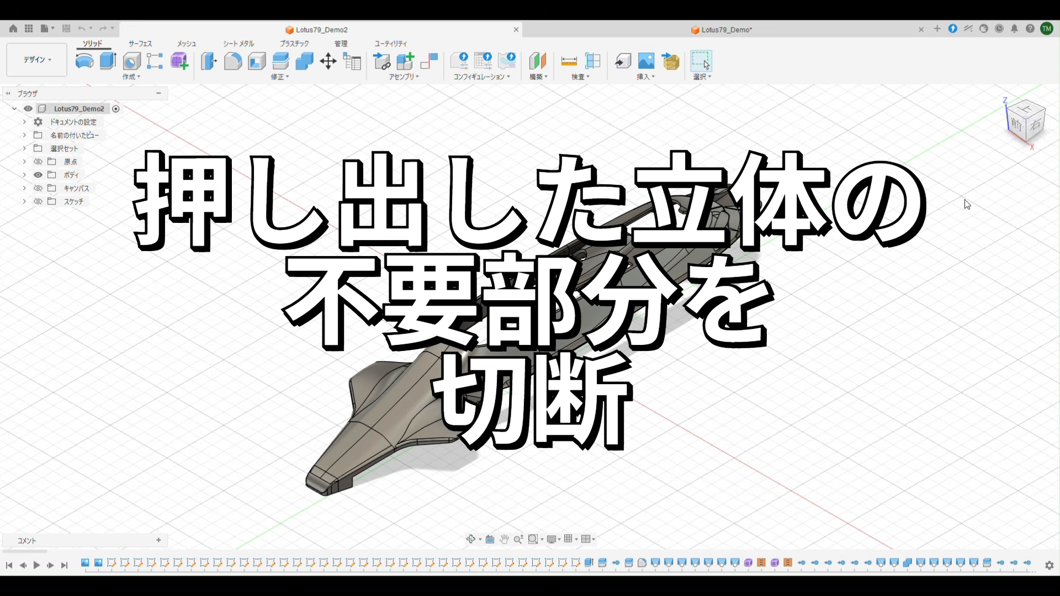
pyautogui.click(1034, 127)
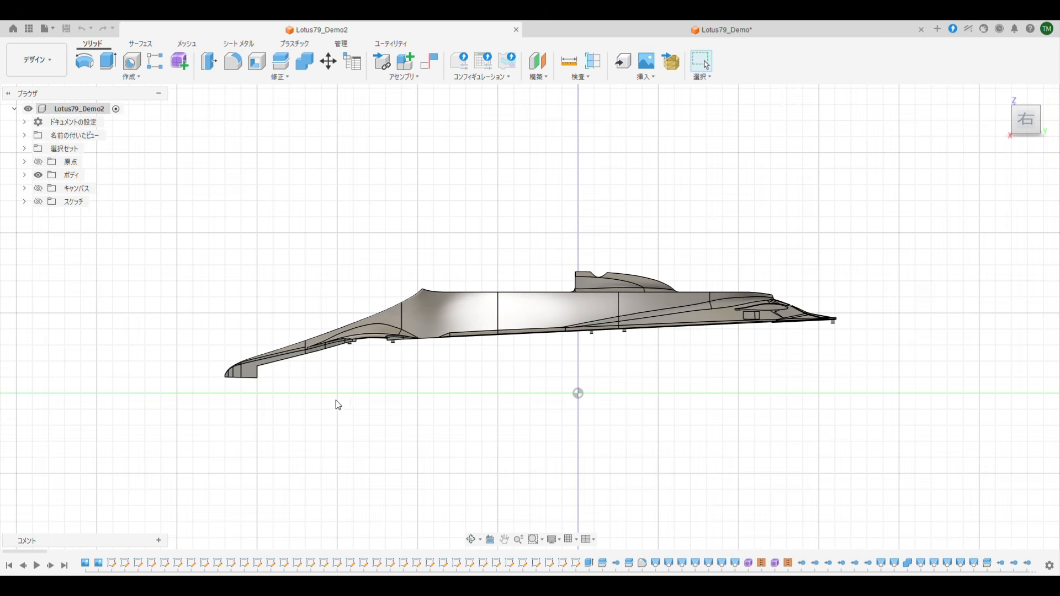
pyautogui.click(725, 30)
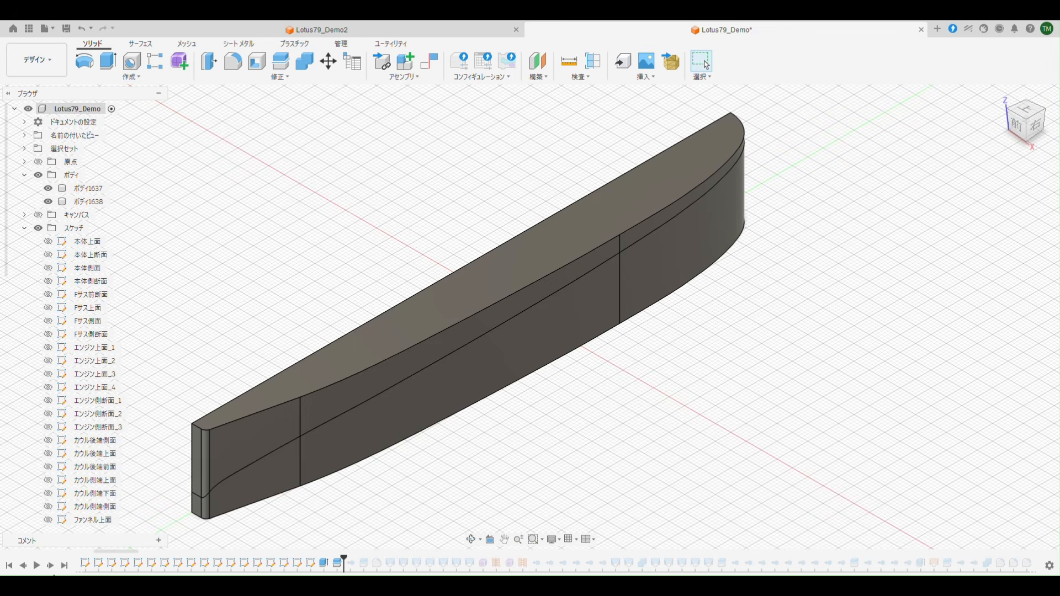
# Advance the timeline to the removal of the cut-off upper solid and examine the side profile in Lotus79_Demo2.
pyautogui.click(50, 566)
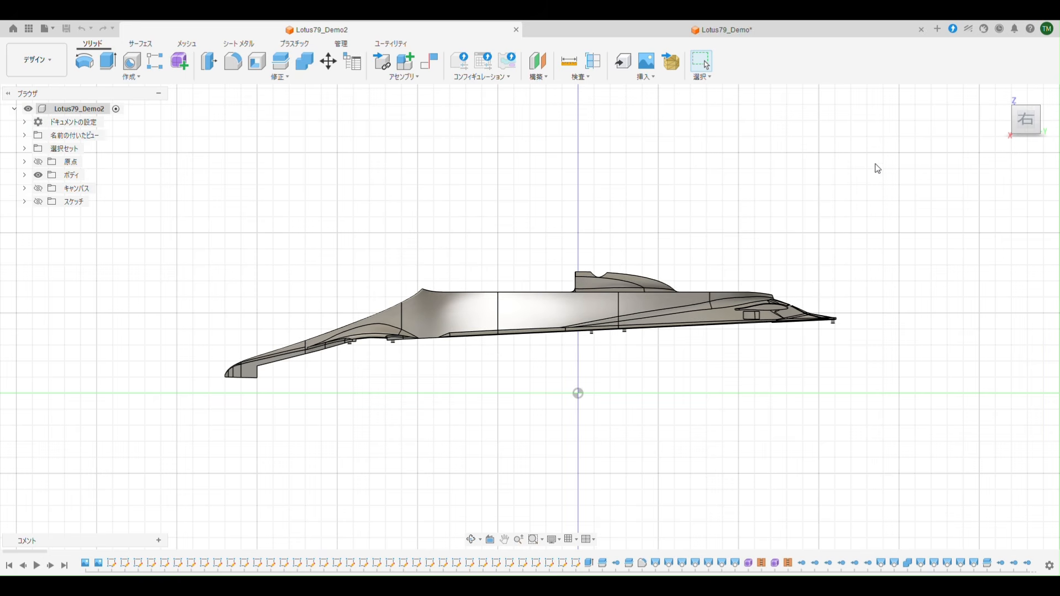
pyautogui.moveTo(651, 213)
pyautogui.mouseDown(button='middle')
pyautogui.moveTo(671, 179)
pyautogui.moveTo(650, 215)
pyautogui.mouseUp(button='middle')
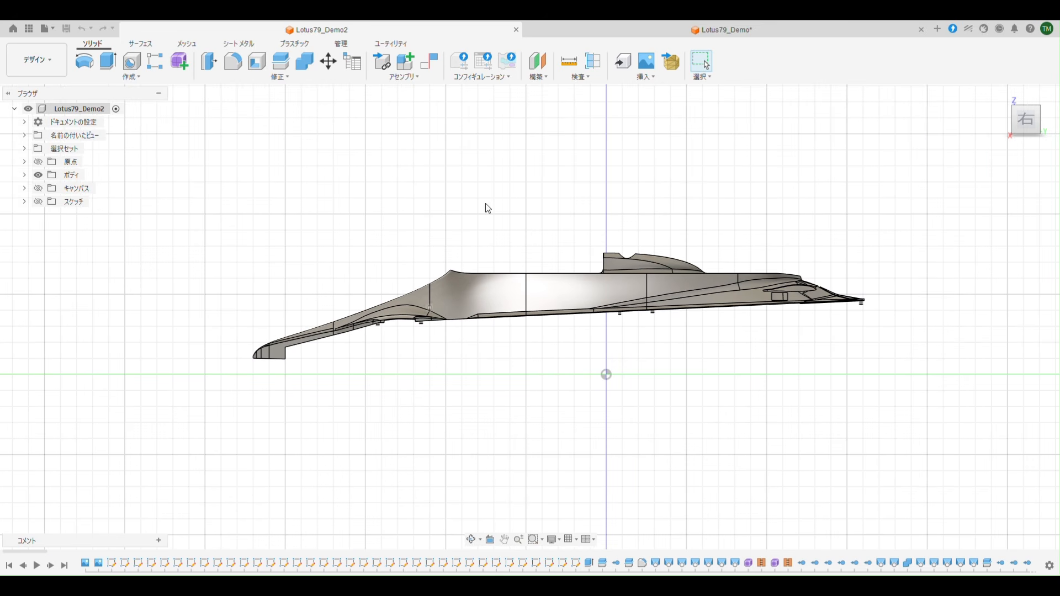
pyautogui.click(1000, 99)
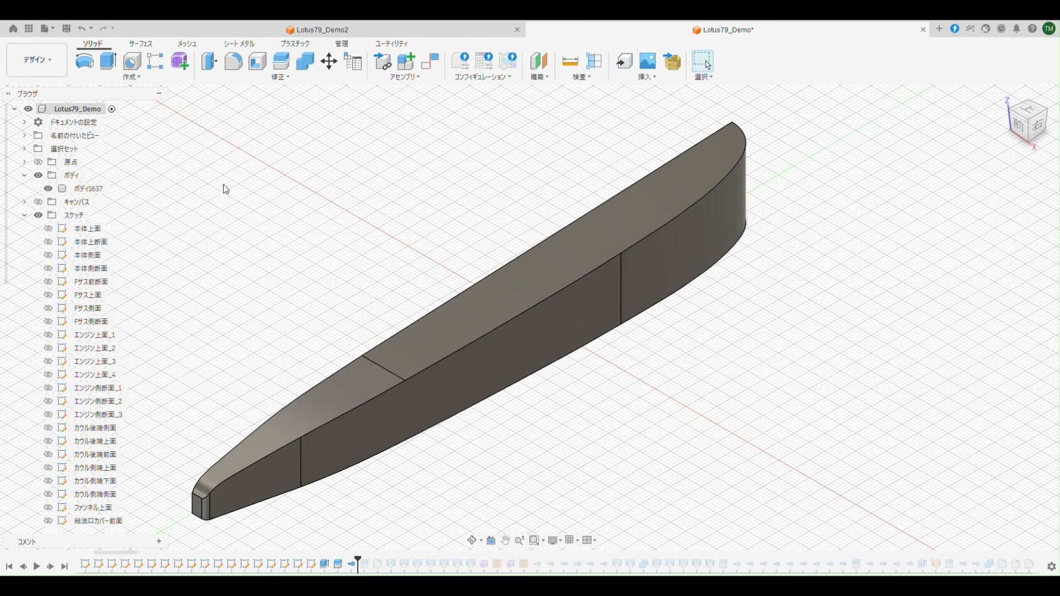
# Show the sketches 本体上面, 本体上断面, 本体側面 and 本体側断面 over the trimmed solid in Lotus79_Demo.
pyautogui.click(48, 228)
pyautogui.click(48, 242)
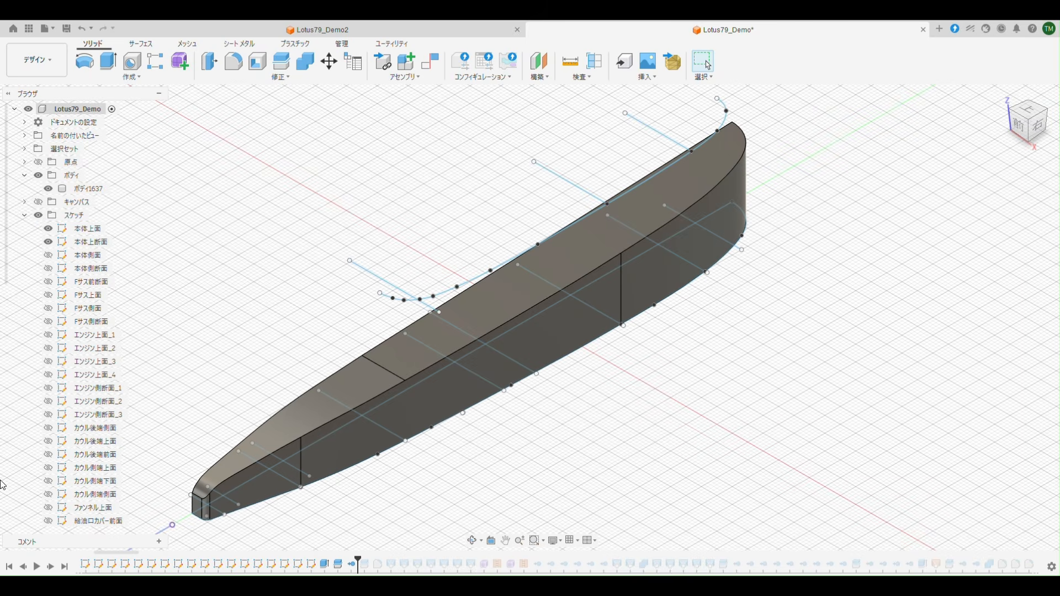
pyautogui.click(48, 255)
pyautogui.click(48, 268)
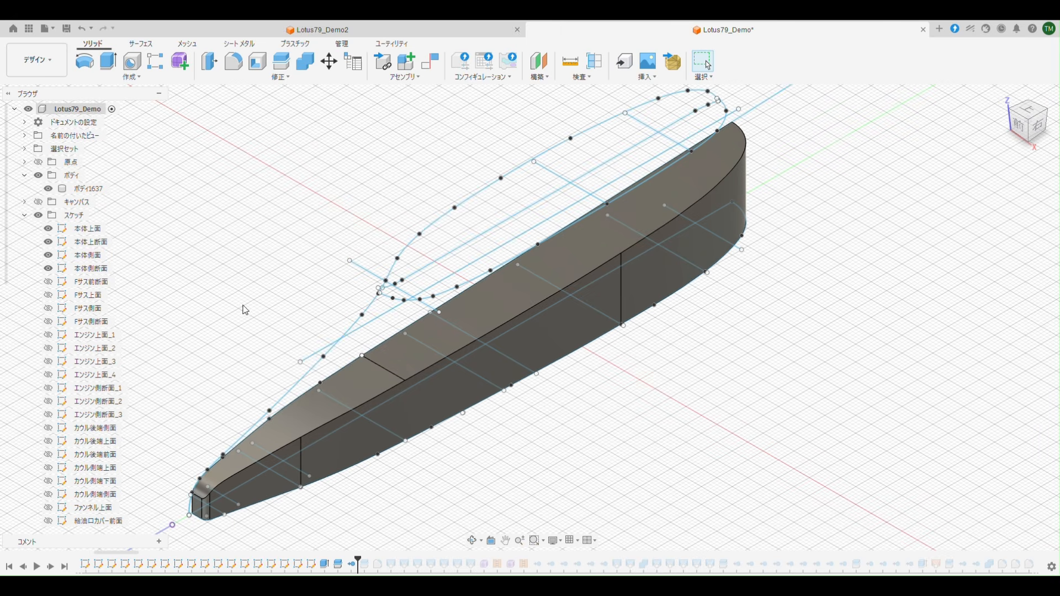
pyautogui.scroll(4, 224, 313)
pyautogui.scroll(-4, 194, 356)
pyautogui.moveTo(308, 344)
pyautogui.mouseDown(button='middle')
pyautogui.moveTo(454, 317)
pyautogui.moveTo(481, 335)
pyautogui.mouseUp(button='middle')
# Show the cross-section sketches 前断面01 to 前断面07 over the trimmed solid.
pyautogui.scroll(-5, 65, 427)
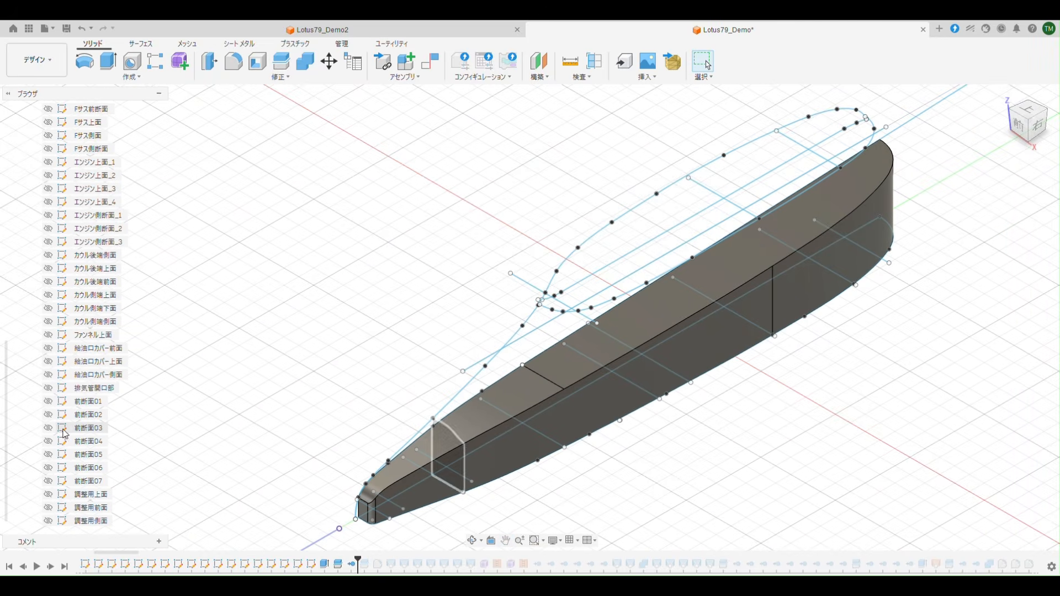
pyautogui.click(48, 401)
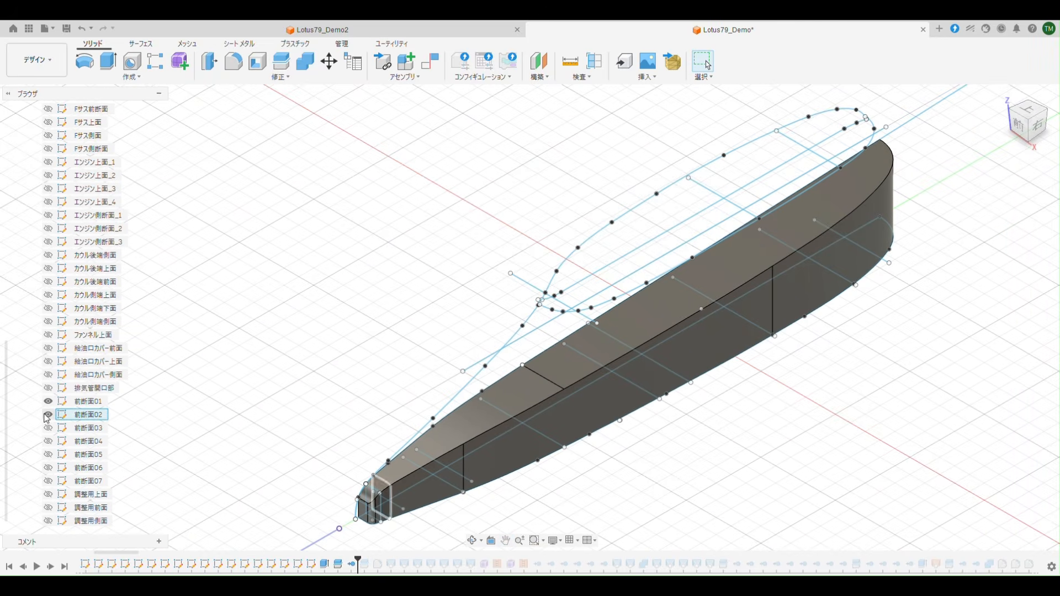
pyautogui.click(48, 414)
pyautogui.click(48, 427)
pyautogui.click(48, 441)
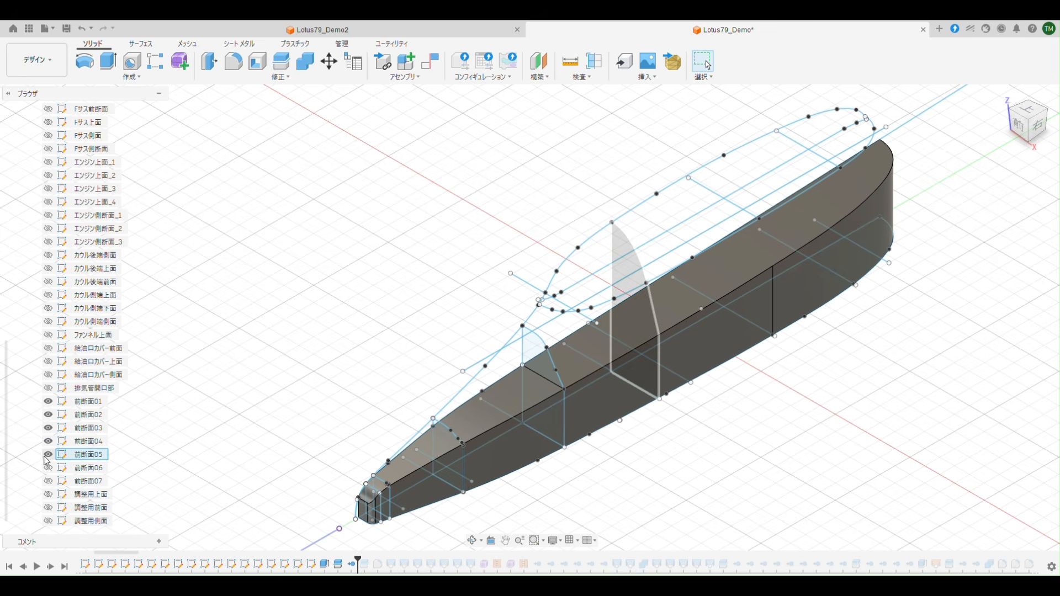
pyautogui.click(48, 454)
pyautogui.click(48, 467)
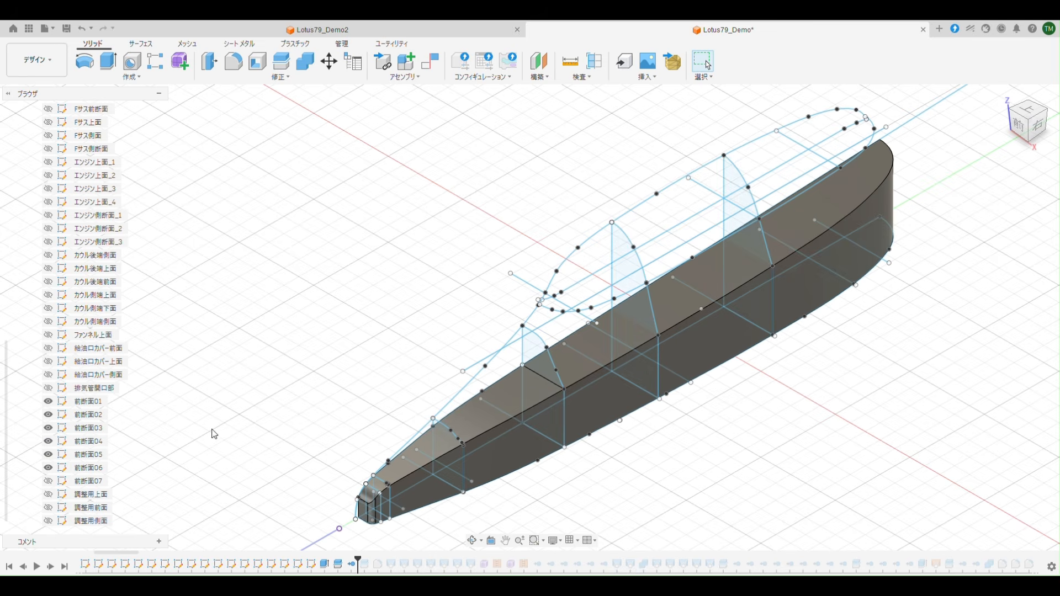
pyautogui.click(48, 481)
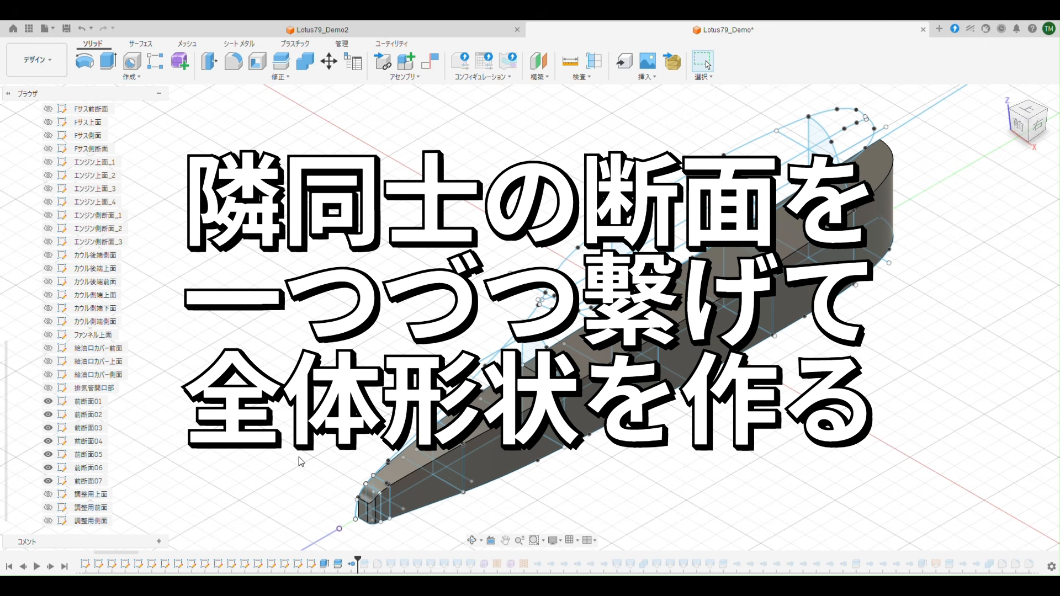
# Advance the timeline six features, through the first lofts between neighbouring body cross-sections.
pyautogui.click(52, 566)
pyautogui.click(53, 566)
pyautogui.click(53, 565)
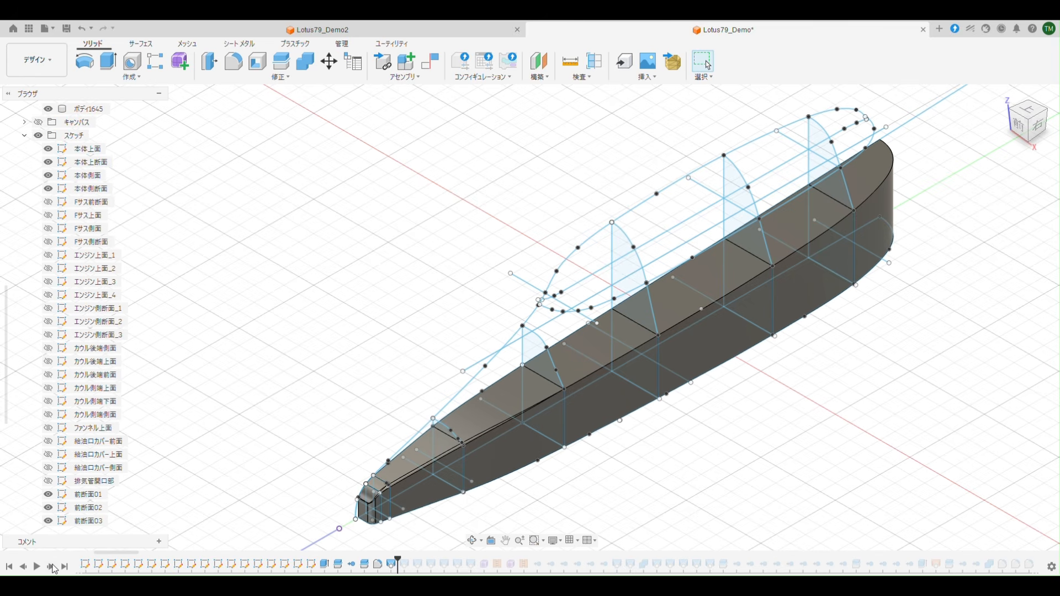
pyautogui.click(53, 565)
pyautogui.click(52, 566)
pyautogui.click(53, 566)
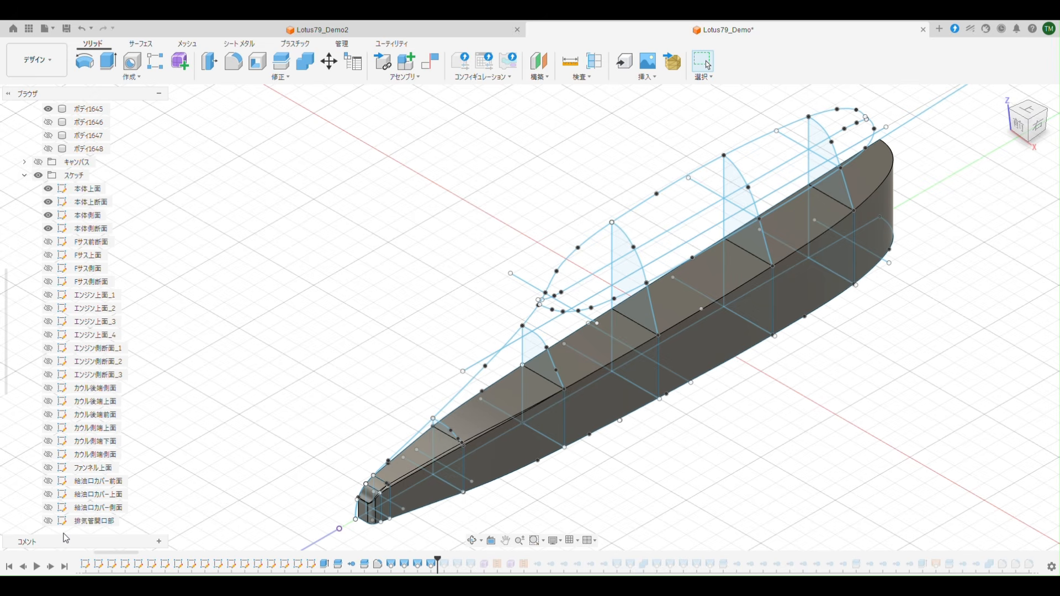
# Show the lofted bodies ボディ1646, ボディ1647 and ボディ1648 in the front part of the model.
pyautogui.click(49, 123)
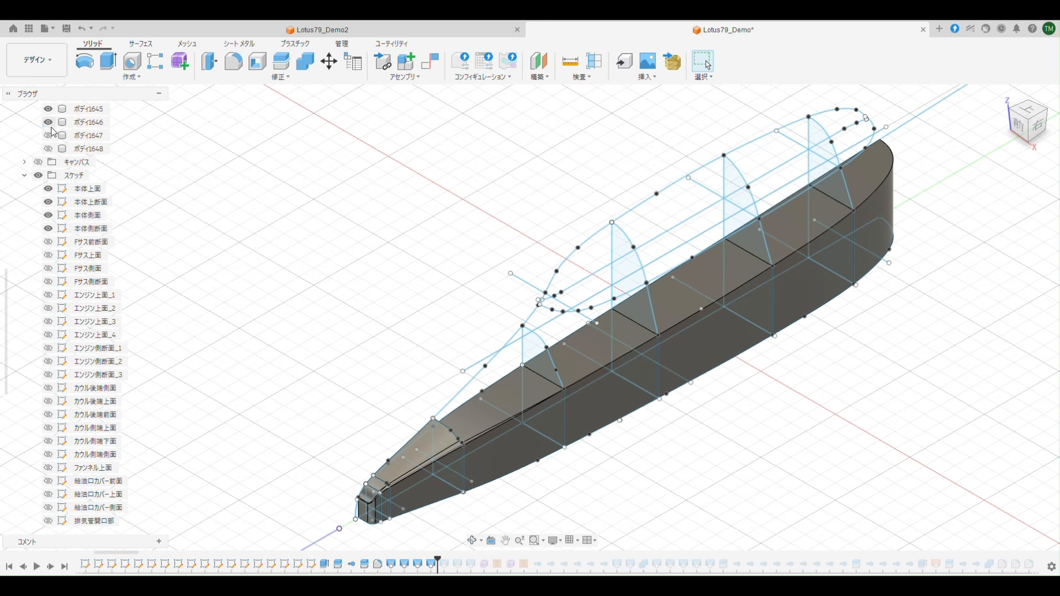
pyautogui.click(49, 136)
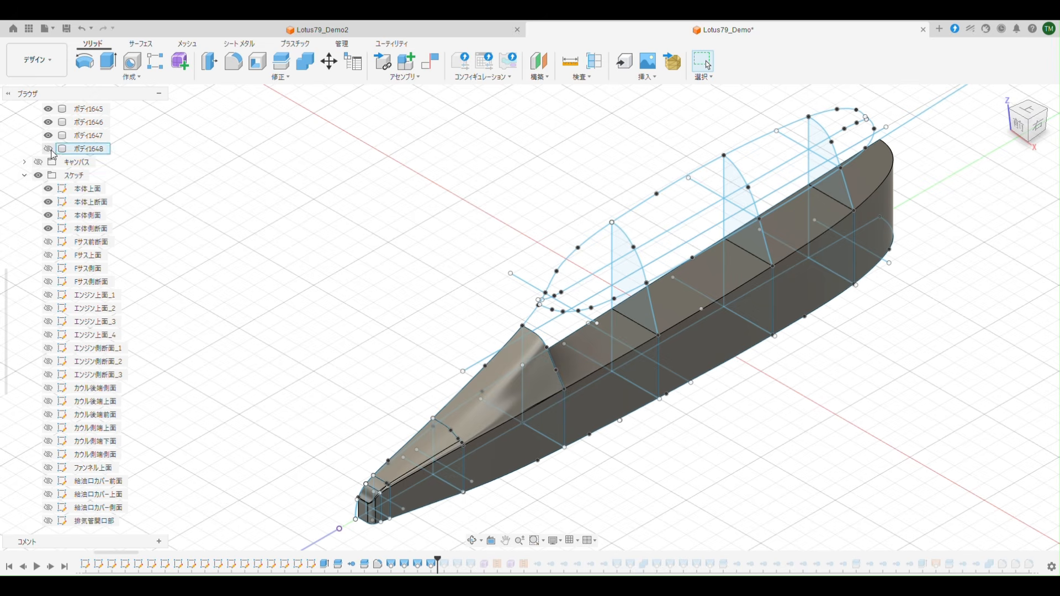
pyautogui.click(48, 149)
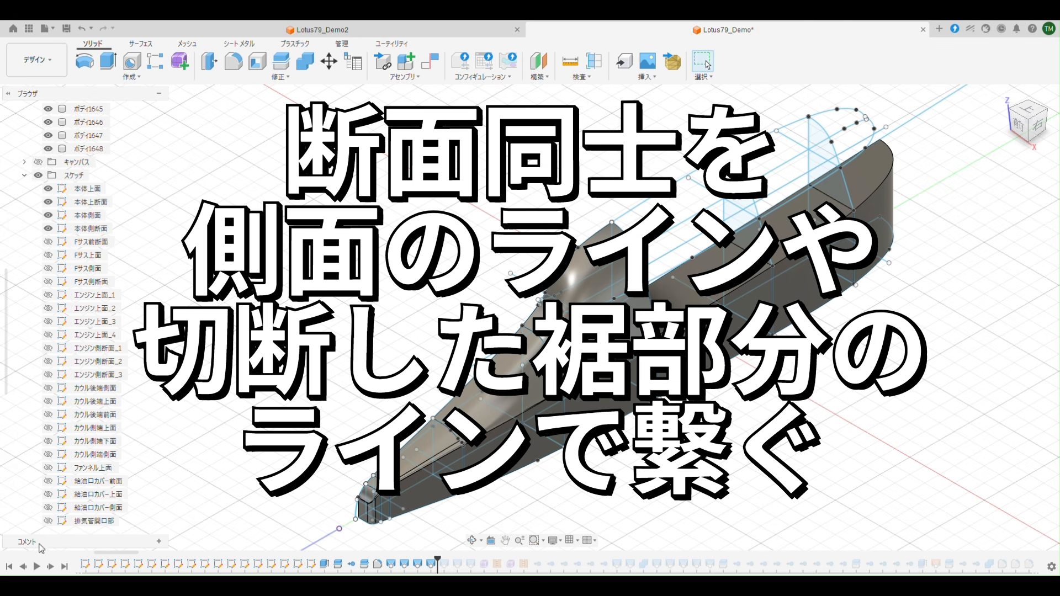
# Advance the timeline through the next three lofts and show their bodies ボディ1649, ボディ1650 and ボディ1651.
pyautogui.click(50, 567)
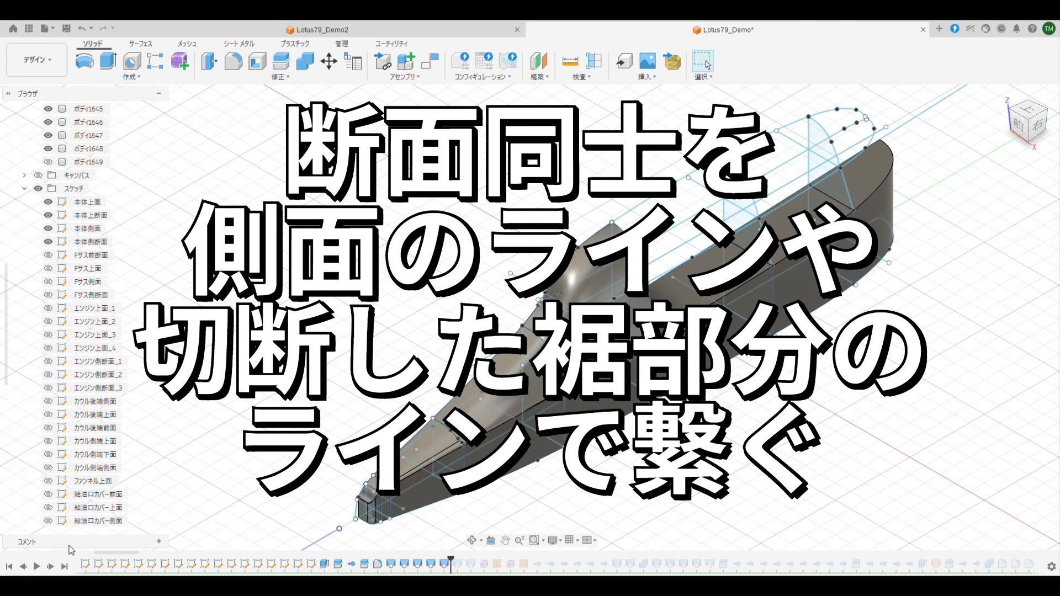
pyautogui.click(48, 162)
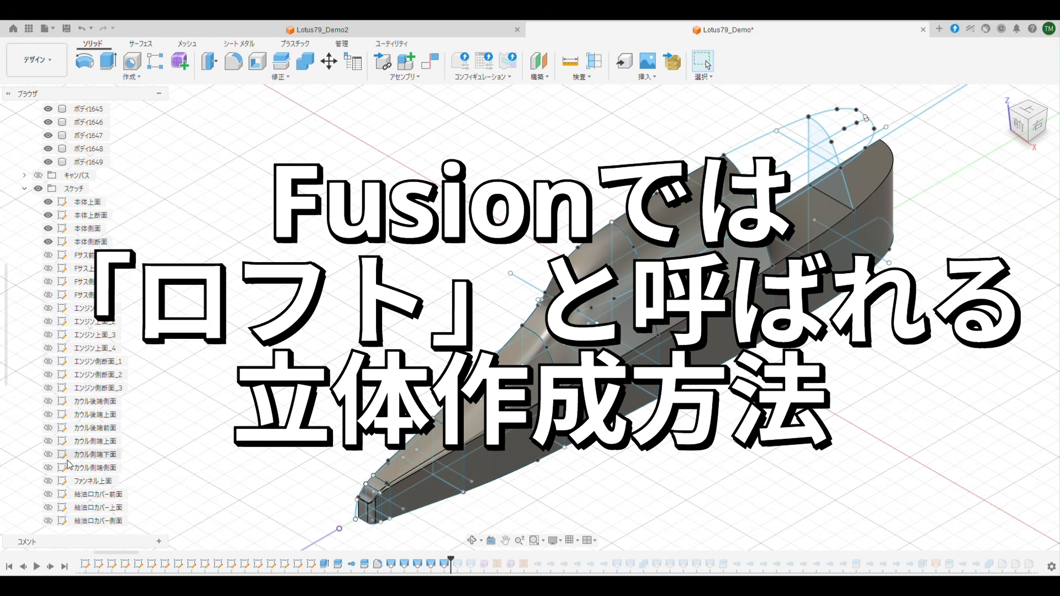
pyautogui.click(51, 567)
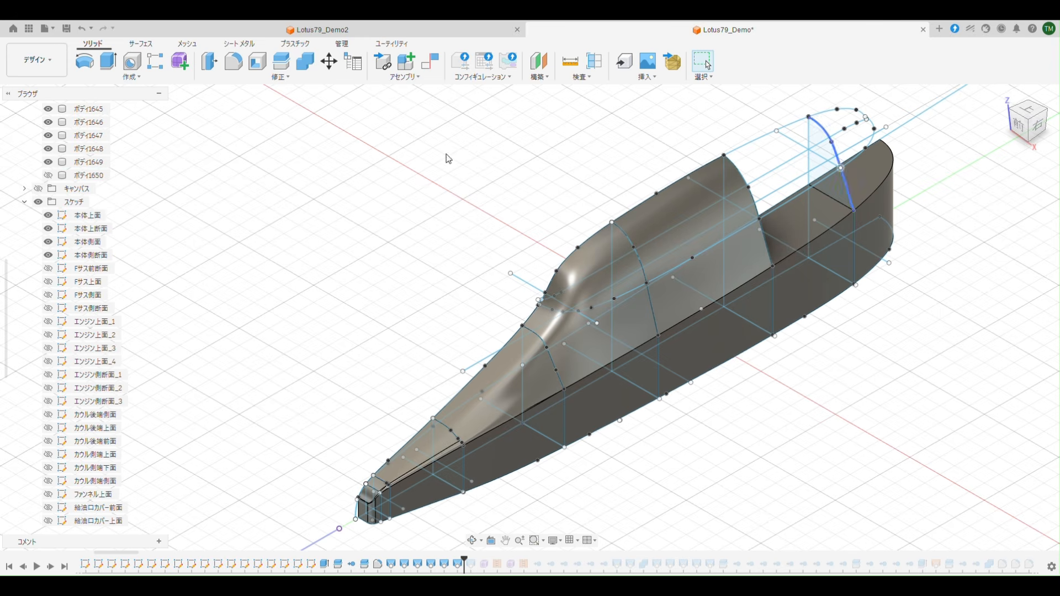
pyautogui.click(48, 175)
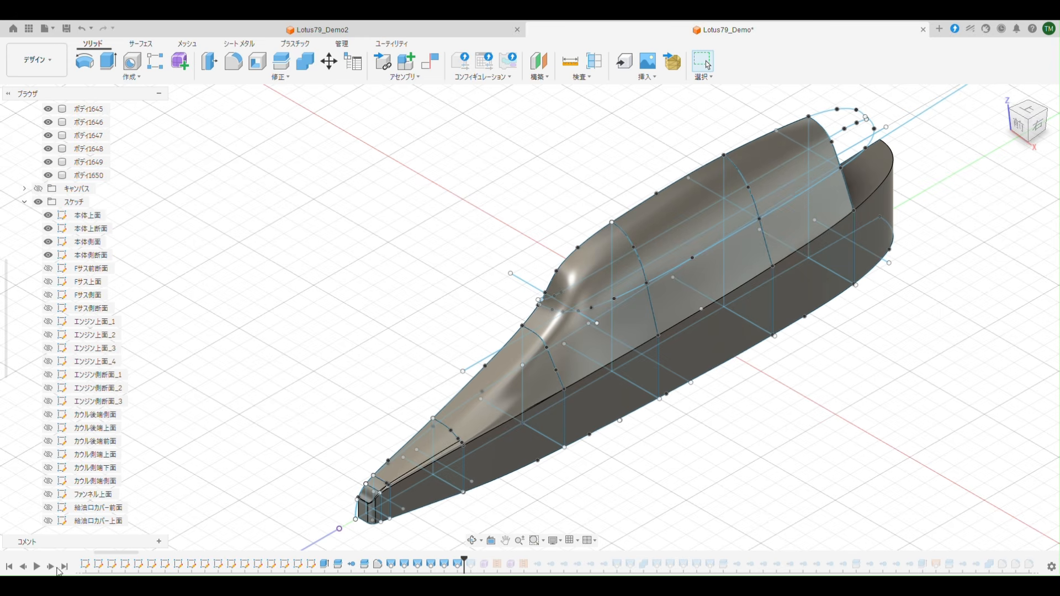
pyautogui.click(58, 569)
pyautogui.click(49, 189)
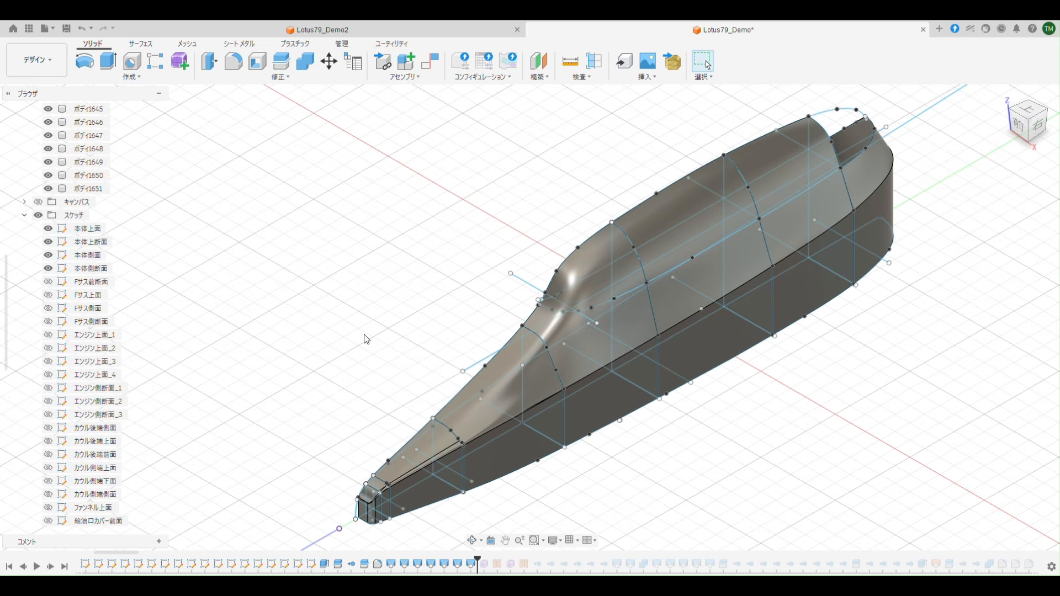
# Hide all sketches and examine the lofted body on its own, ending in the home view.
pyautogui.click(38, 215)
pyautogui.moveTo(283, 220)
pyautogui.keyDown('shift'); pyautogui.mouseDown(button='middle')
pyautogui.moveTo(281, 187)
pyautogui.moveTo(294, 213)
pyautogui.moveTo(307, 194)
pyautogui.moveTo(283, 190)
pyautogui.moveTo(325, 237)
pyautogui.mouseUp(button='middle'); pyautogui.keyUp('shift')
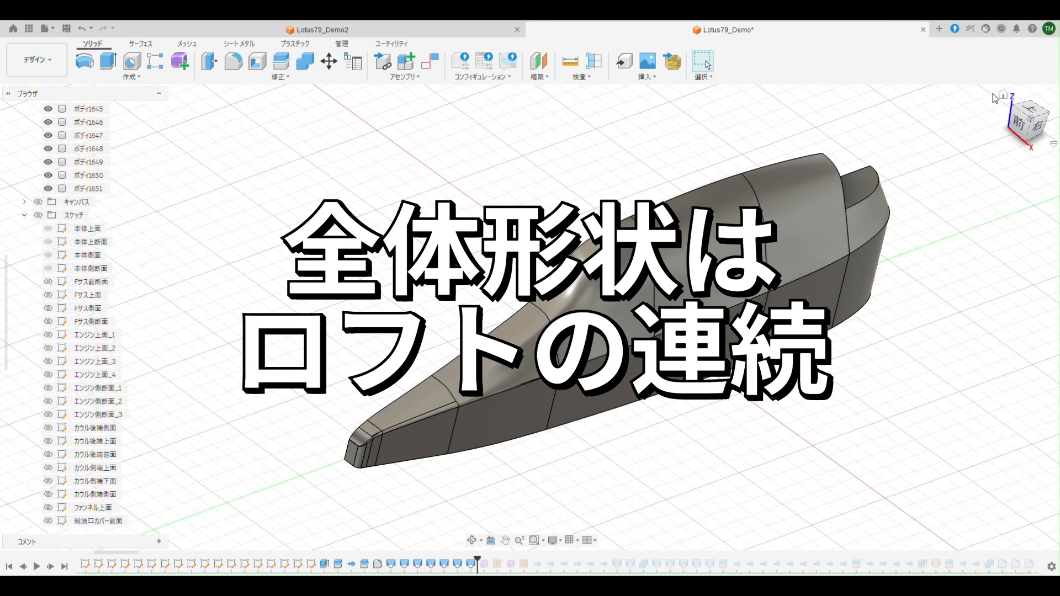
pyautogui.click(1000, 96)
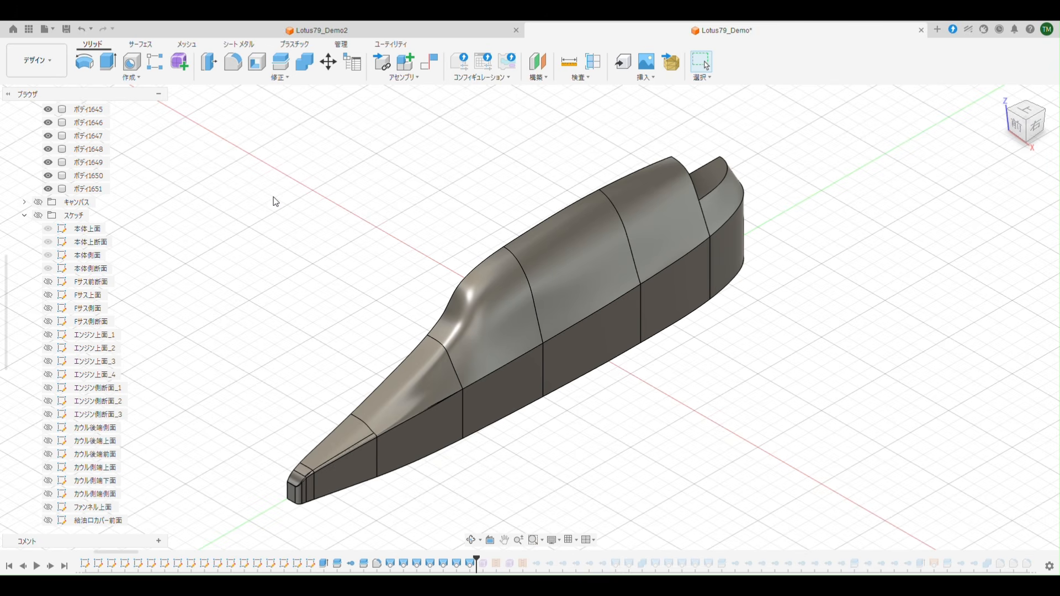
# Examine the lofted surfaces up close in the Render workspace and return to the Design workspace.
pyautogui.click(51, 76)
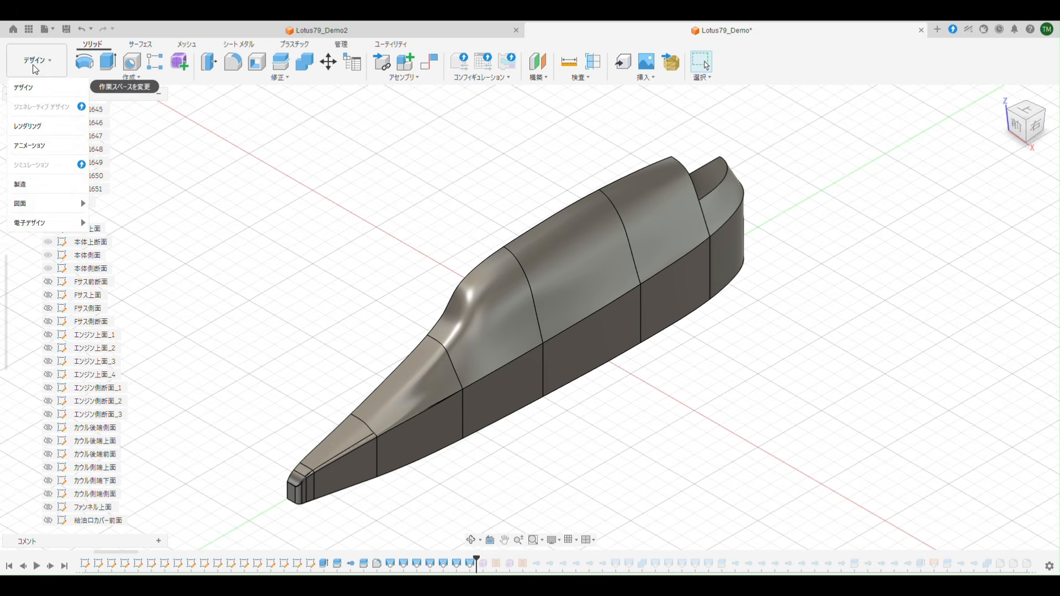
pyautogui.click(52, 145)
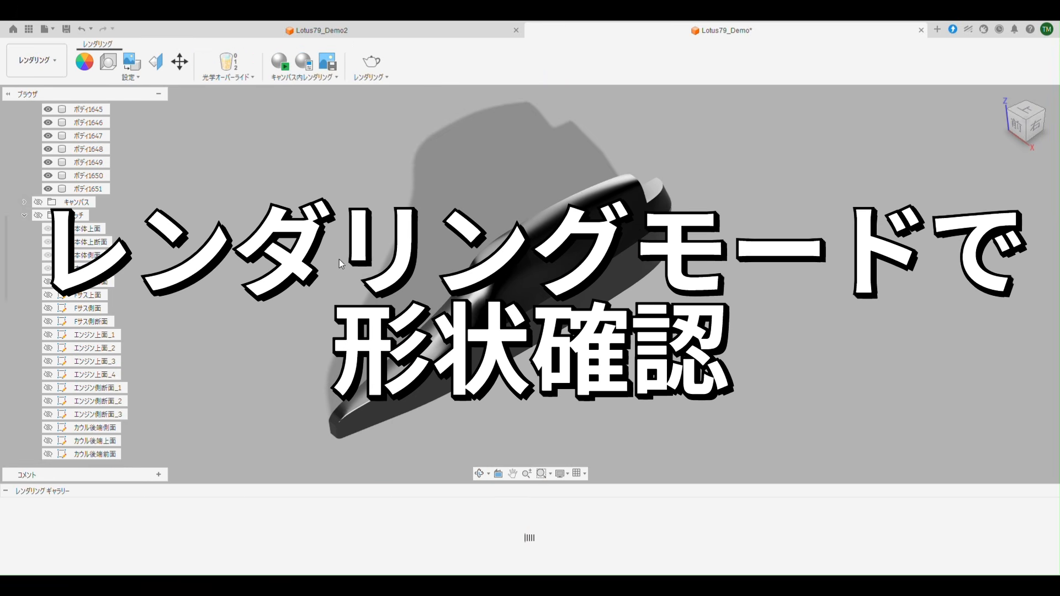
pyautogui.moveTo(414, 298)
pyautogui.keyDown('shift'); pyautogui.mouseDown(button='middle')
pyautogui.moveTo(362, 276)
pyautogui.moveTo(412, 282)
pyautogui.moveTo(428, 298)
pyautogui.mouseUp(button='middle'); pyautogui.keyUp('shift')
pyautogui.scroll(2, 369, 278)
pyautogui.scroll(3, 395, 277)
pyautogui.click(42, 74)
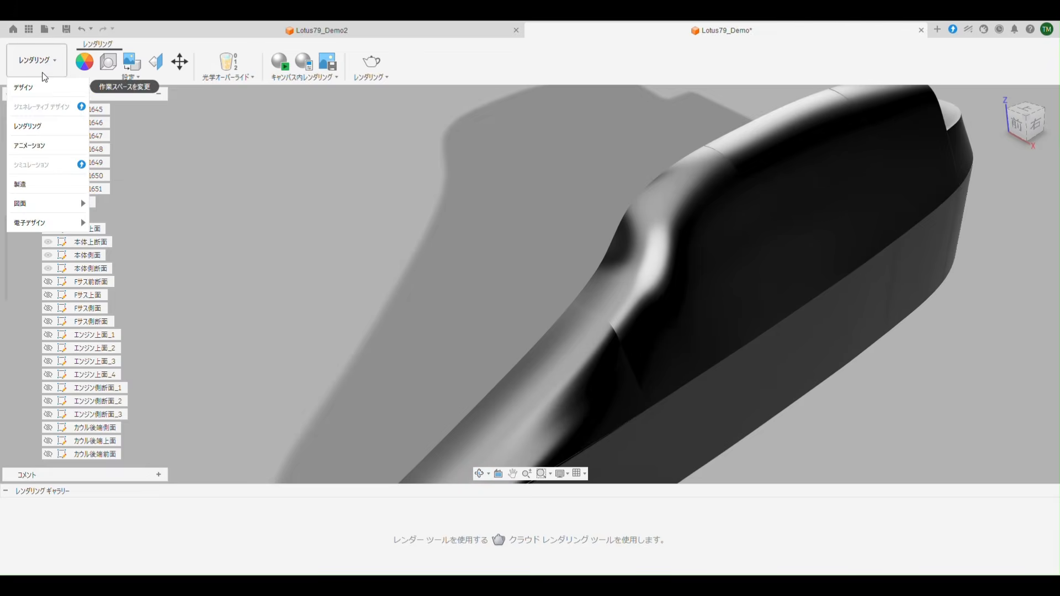
pyautogui.click(48, 90)
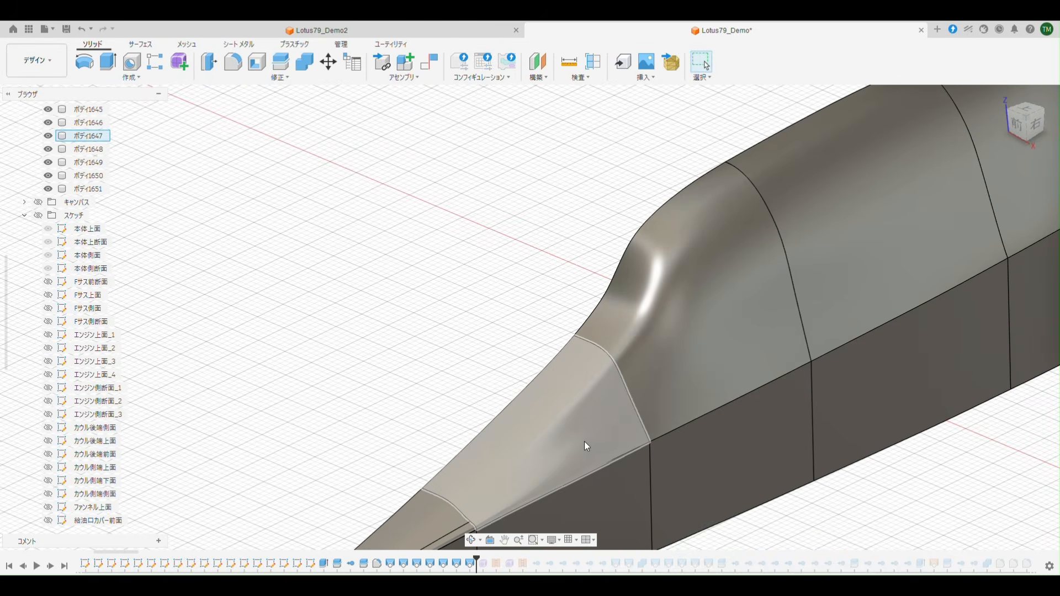
# Inspect the concave transition between nose and hump from the side in the Render workspace, and return to the Design workspace.
pyautogui.click(46, 65)
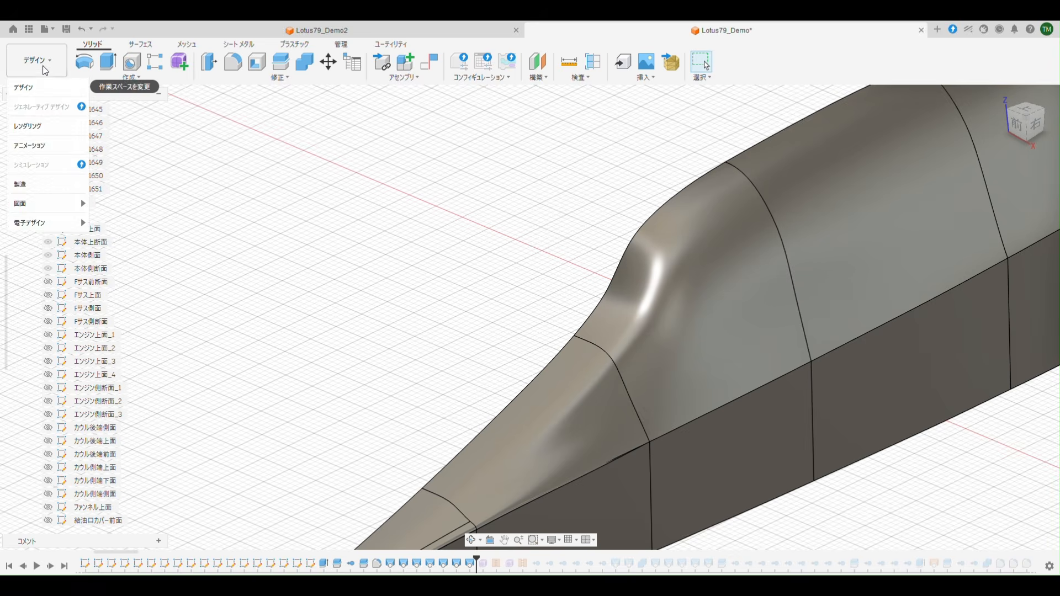
pyautogui.click(38, 126)
pyautogui.keyDown('shift'); pyautogui.moveTo(511, 298); pyautogui.dragTo(480, 277, button='middle'); pyautogui.keyUp('shift')
pyautogui.moveTo(504, 237); pyautogui.dragTo(595, 247, button='middle')
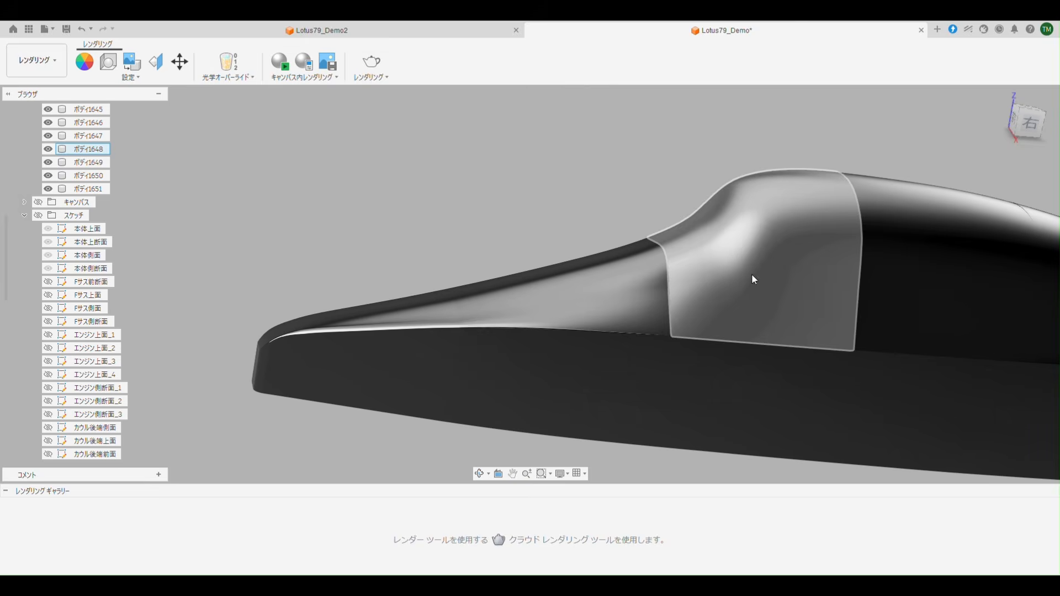
pyautogui.click(41, 60)
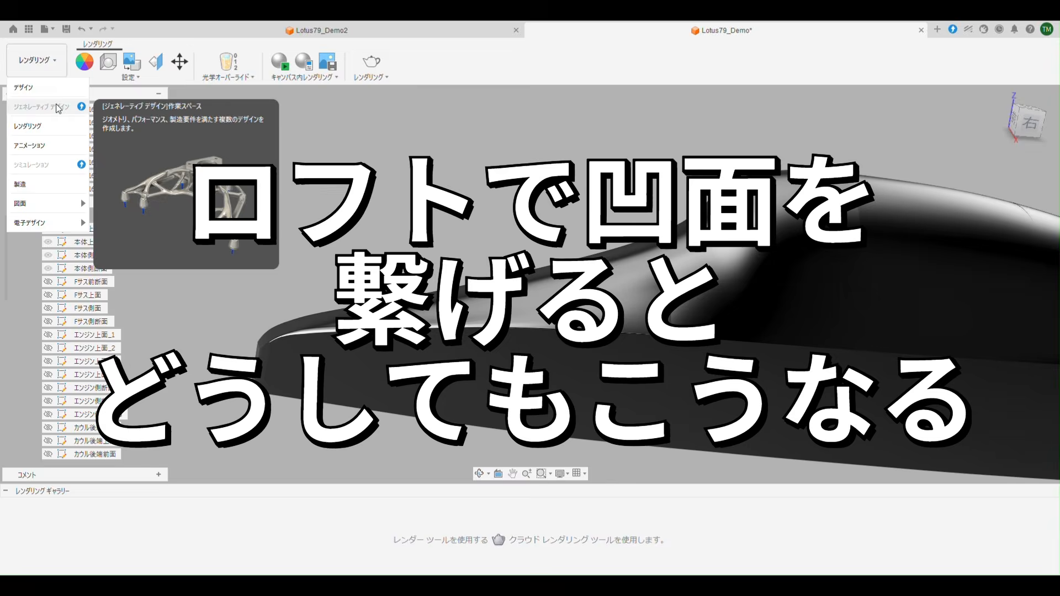
pyautogui.click(42, 92)
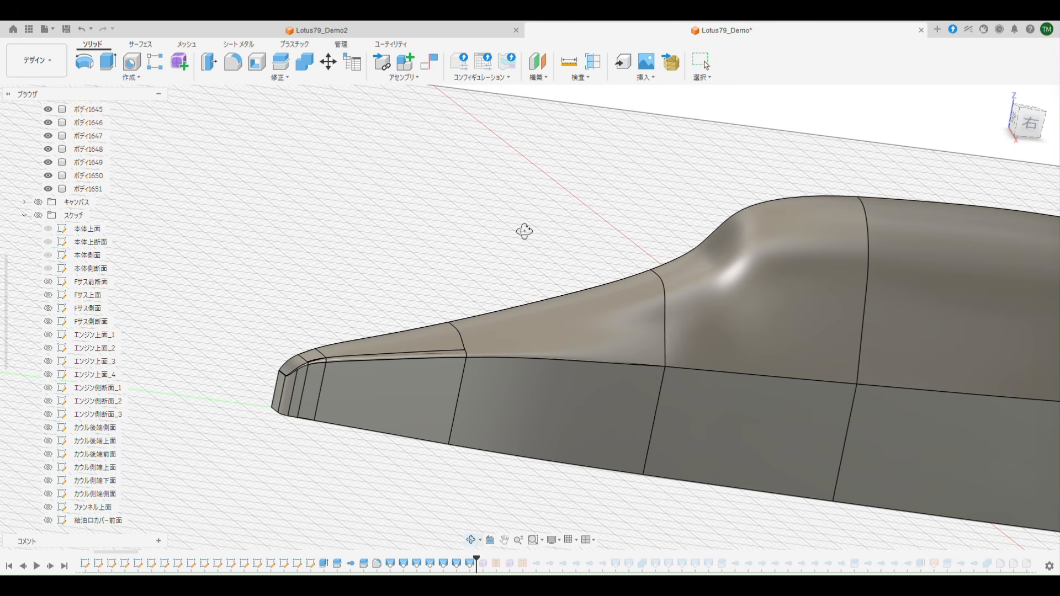
# Recheck the nose transition in both the Design and Render workspaces from other angles, and restore the home view.
pyautogui.keyDown('shift'); pyautogui.moveTo(524, 231); pyautogui.dragTo(590, 261, button='middle'); pyautogui.keyUp('shift')
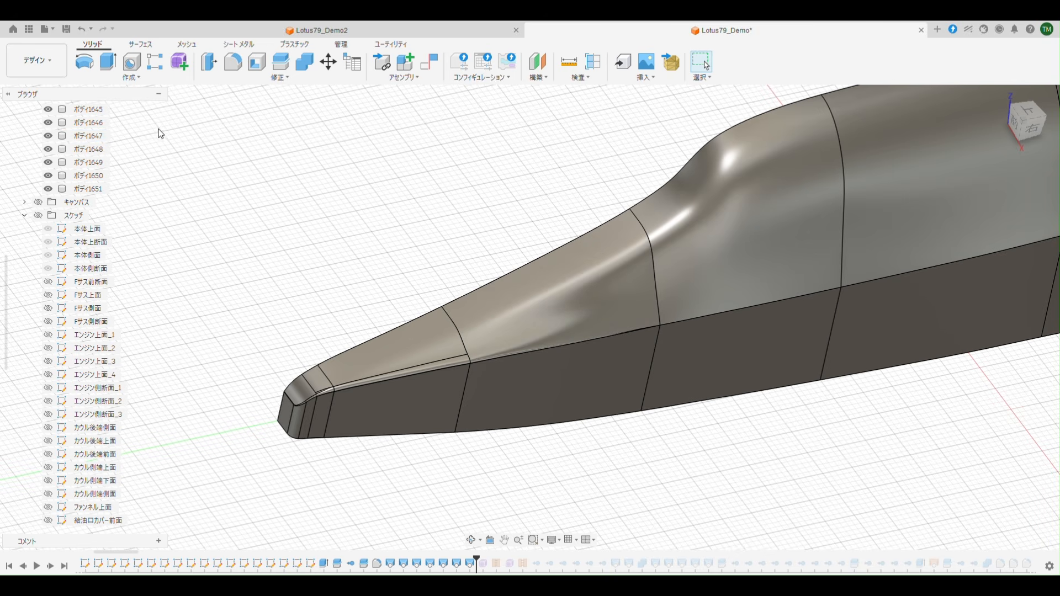
pyautogui.click(38, 60)
pyautogui.click(47, 134)
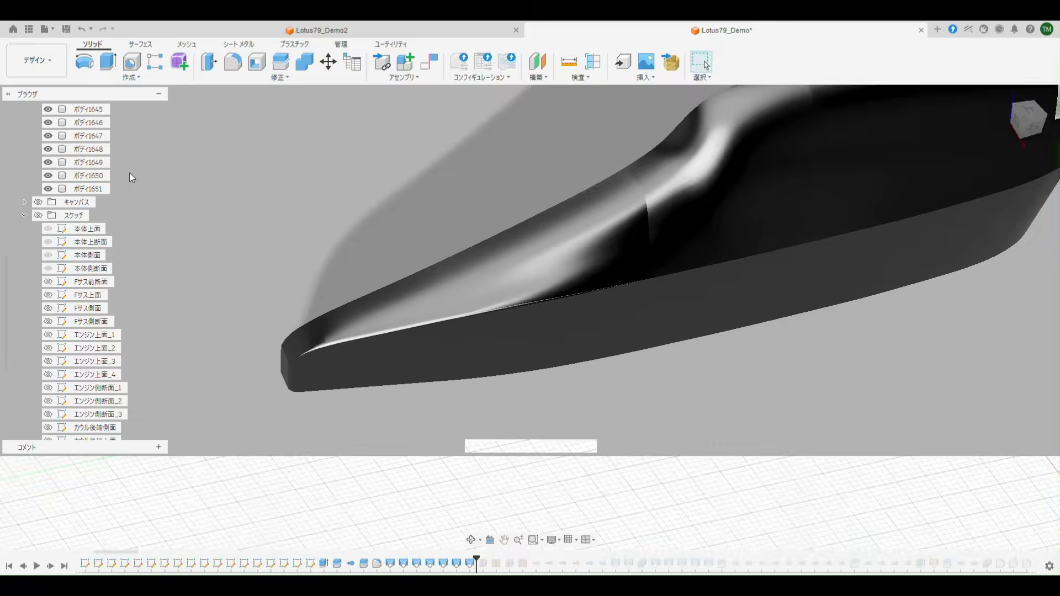
pyautogui.keyDown('shift'); pyautogui.moveTo(466, 159); pyautogui.dragTo(683, 316, button='middle'); pyautogui.keyUp('shift')
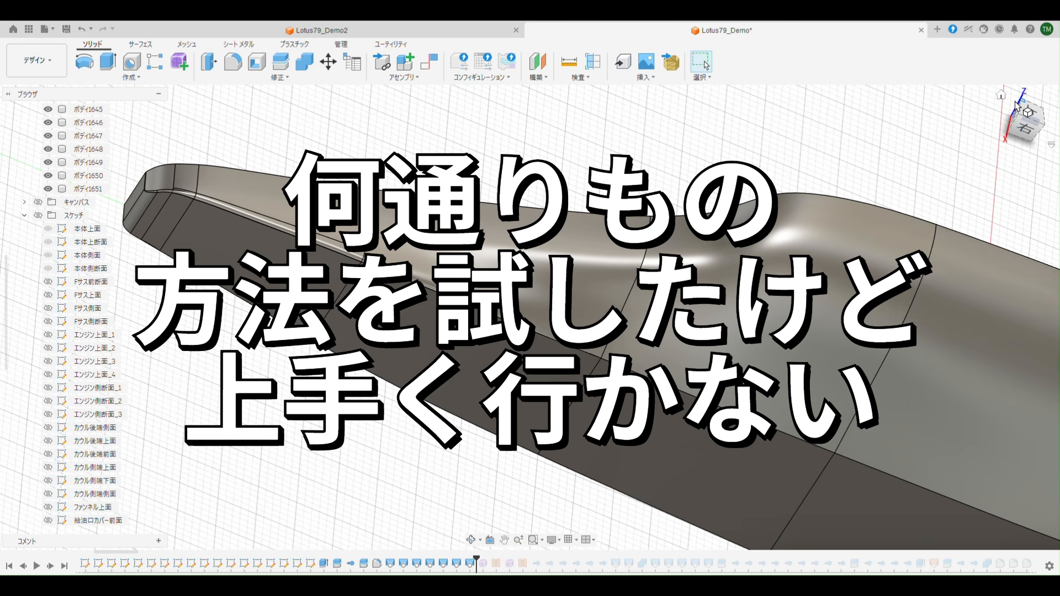
pyautogui.click(1002, 96)
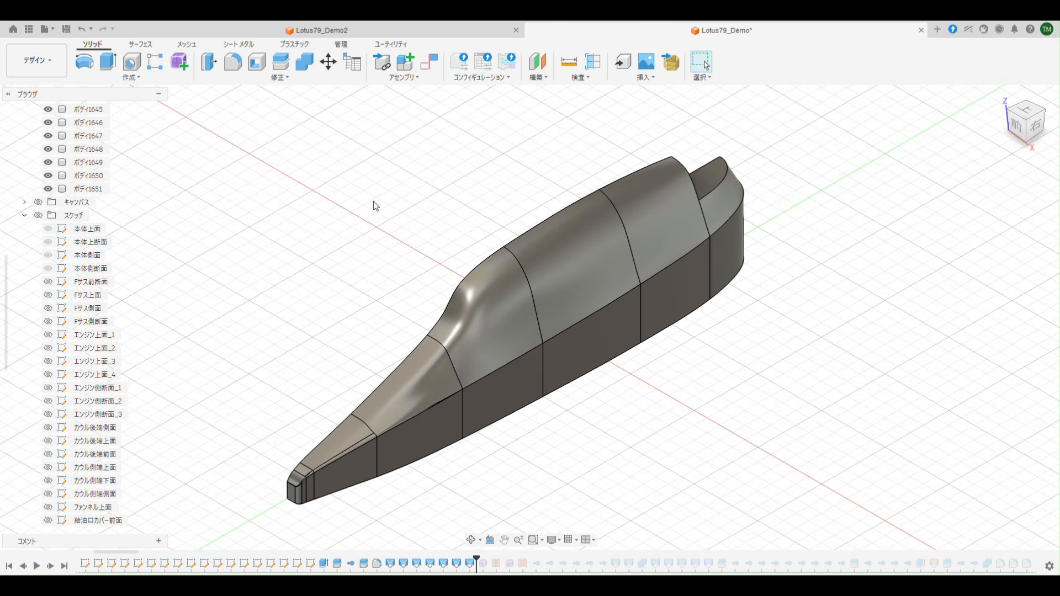
# Advance the timeline to the form feature after the lofts and open that form for editing.
pyautogui.scroll(5, 405, 191)
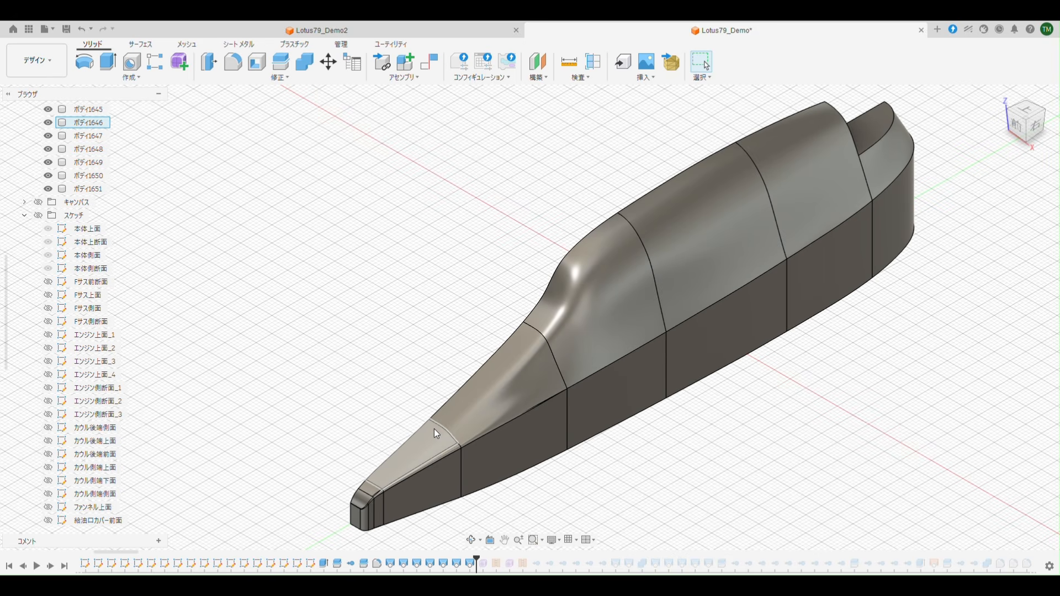
pyautogui.click(51, 569)
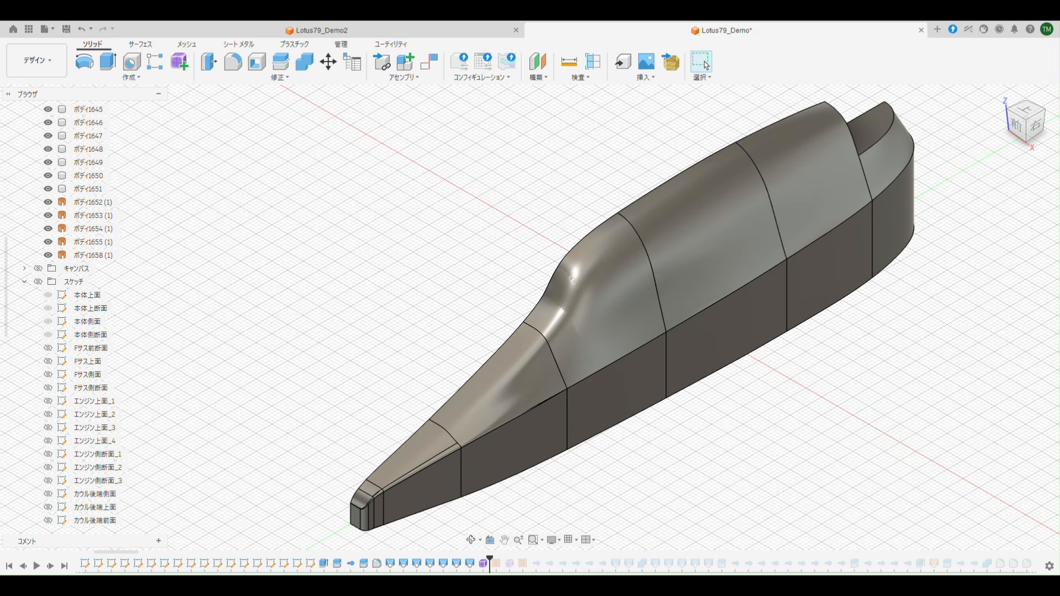
pyautogui.rightClick(482, 569)
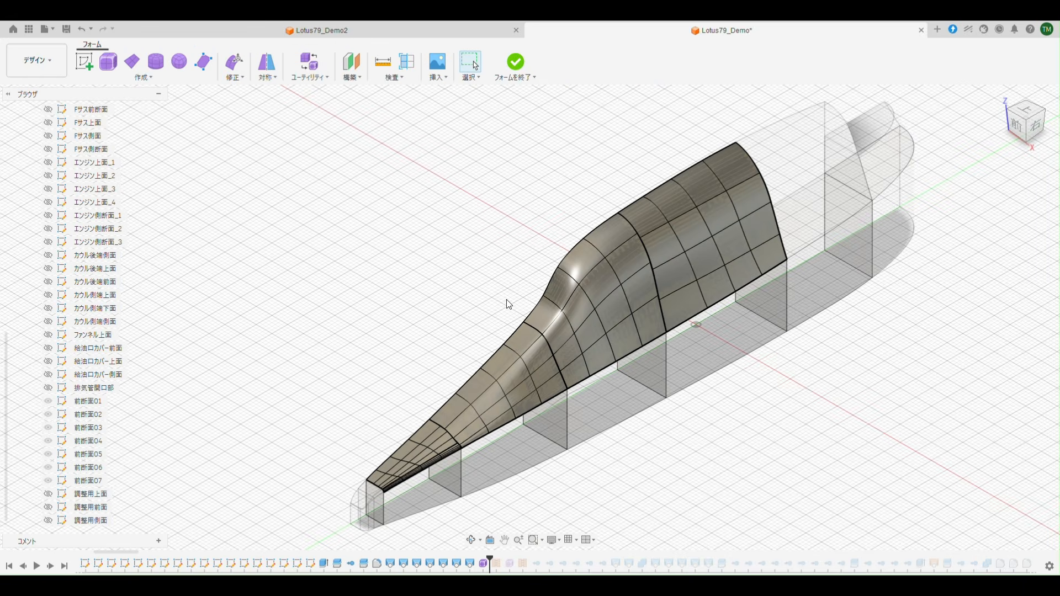
# Use Edit Form with the vertex filter to move a tangent handle beside the nose-to-hump seam by -1.00 mm.
pyautogui.scroll(3, 466, 301)
pyautogui.keyDown('shift'); pyautogui.moveTo(436, 249); pyautogui.dragTo(422, 188, button='middle'); pyautogui.keyUp('shift')
pyautogui.scroll(-1, 422, 188)
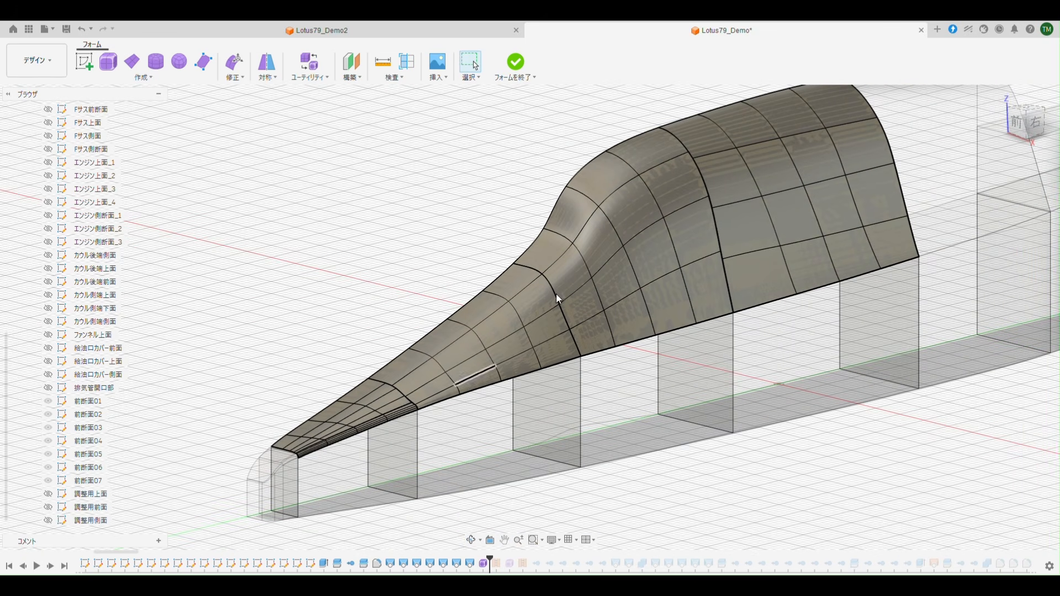
pyautogui.moveTo(445, 217)
pyautogui.keyDown('shift'); pyautogui.mouseDown(button='middle')
pyautogui.moveTo(445, 251)
pyautogui.moveTo(455, 220)
pyautogui.mouseUp(button='middle'); pyautogui.keyUp('shift')
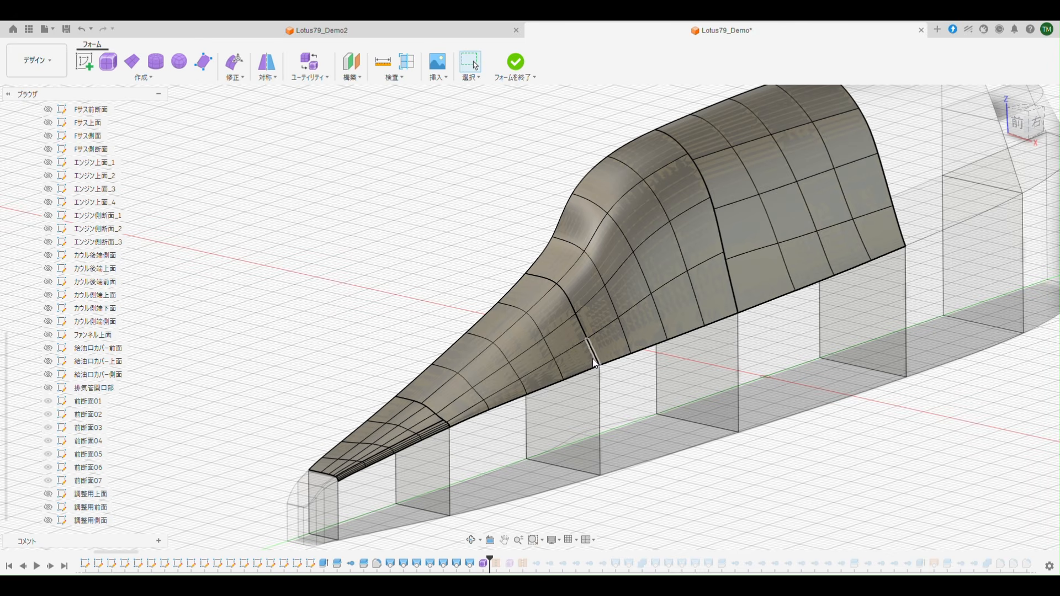
pyautogui.scroll(10, 547, 331)
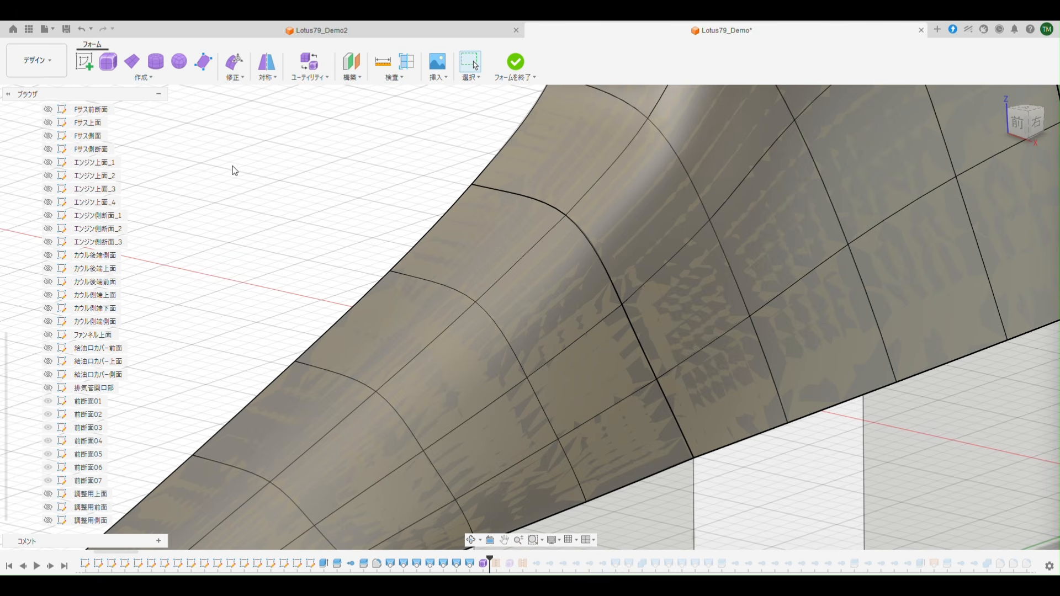
pyautogui.click(234, 62)
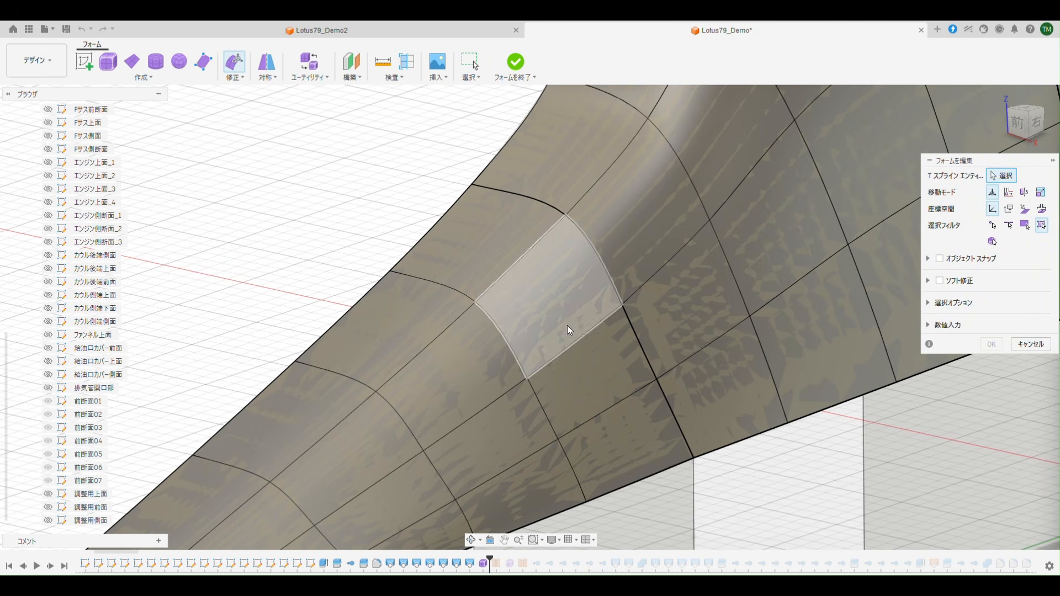
pyautogui.click(992, 225)
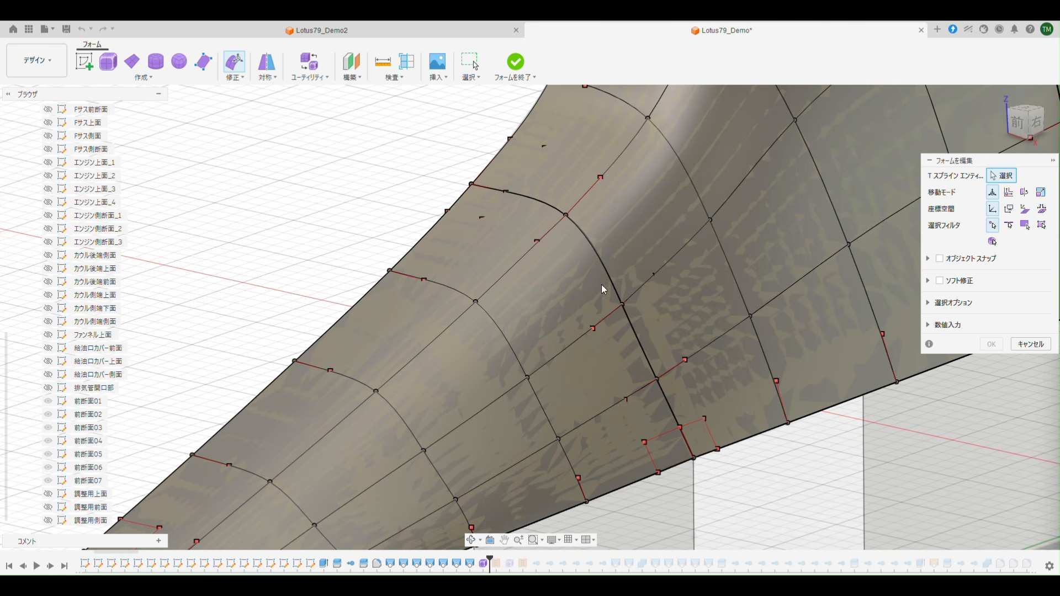
pyautogui.click(593, 329)
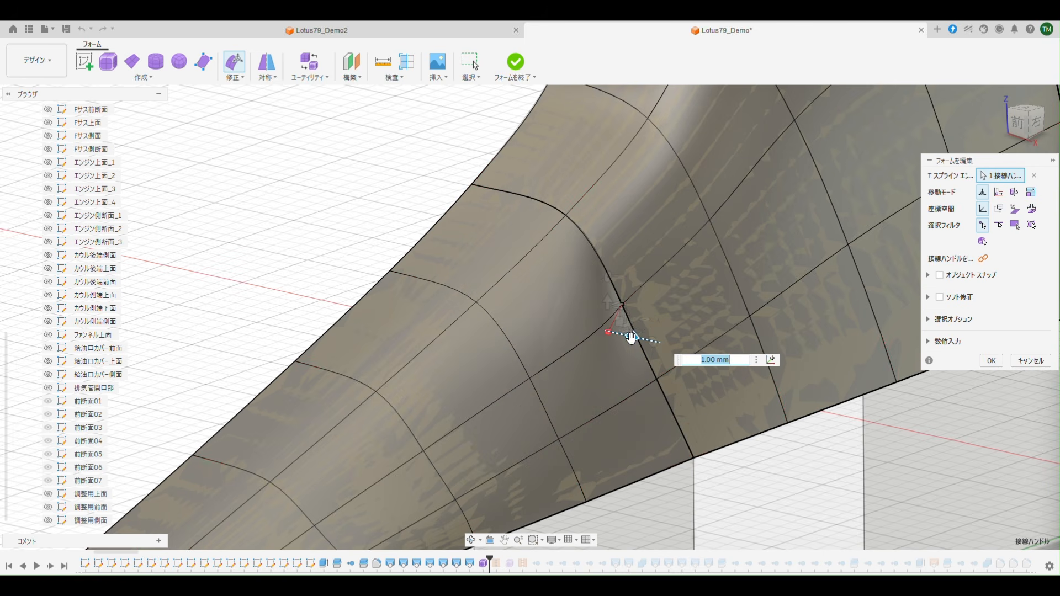
pyautogui.moveTo(630, 337); pyautogui.dragTo(602, 330)
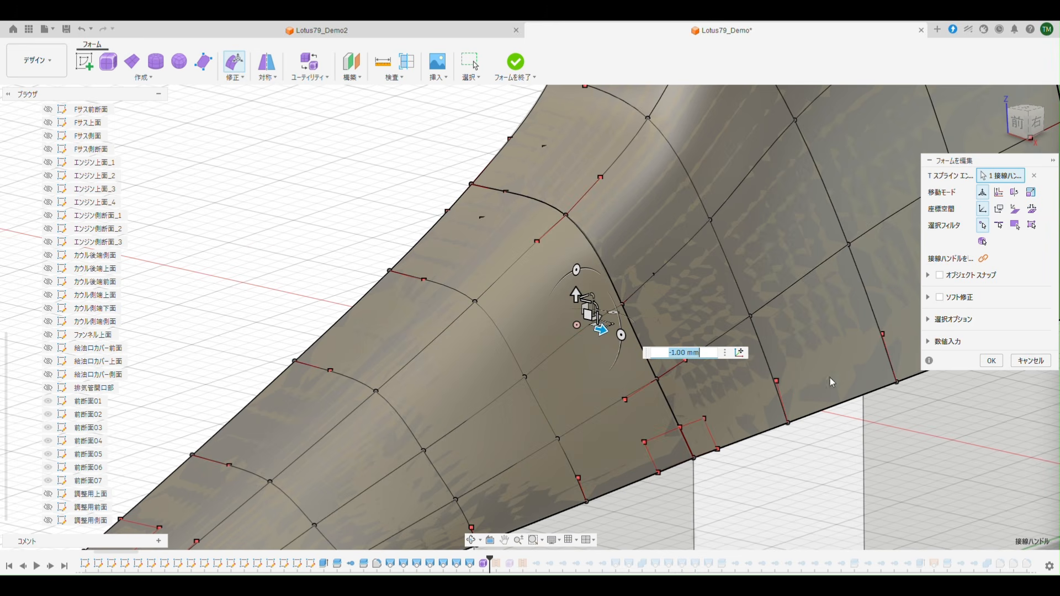
pyautogui.click(991, 361)
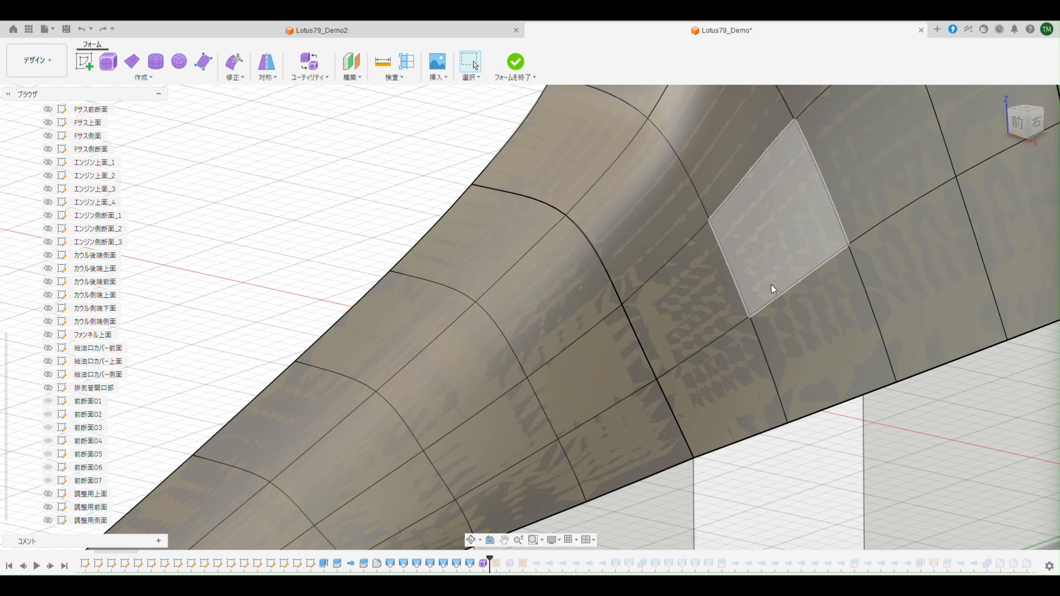
# Finish the form edit and examine the corrected transition on the solid body.
pyautogui.click(516, 64)
pyautogui.scroll(-3, 382, 124)
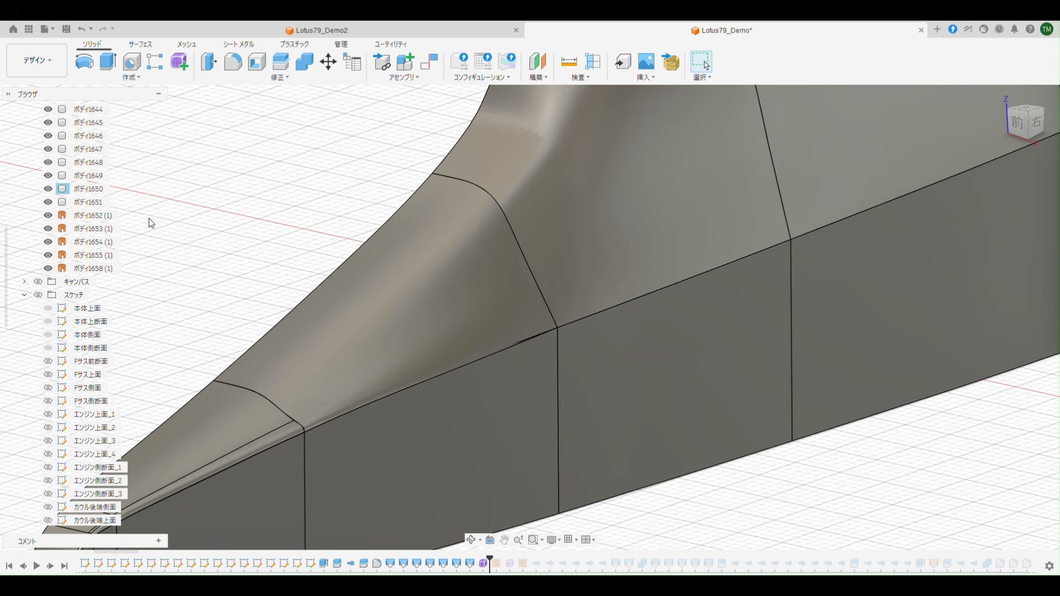
pyautogui.scroll(-1, 232, 239)
pyautogui.moveTo(271, 255); pyautogui.dragTo(349, 354, button='middle')
pyautogui.scroll(-2, 230, 310)
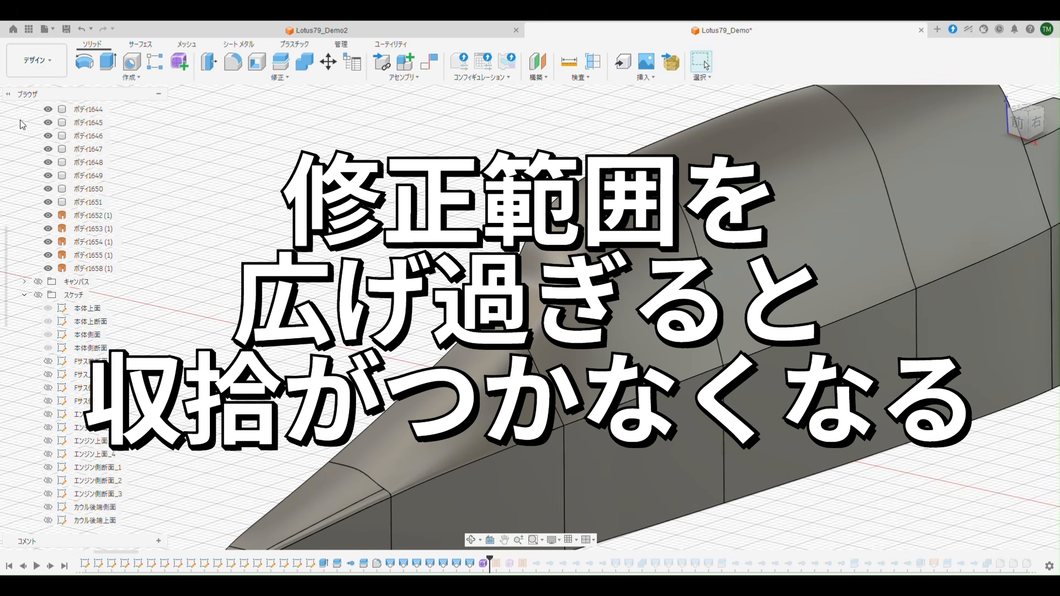
# Hide the solid bodies ボディ1639 through ボディ1651 and examine the remaining surface bodies on their own.
pyautogui.scroll(3, 22, 124)
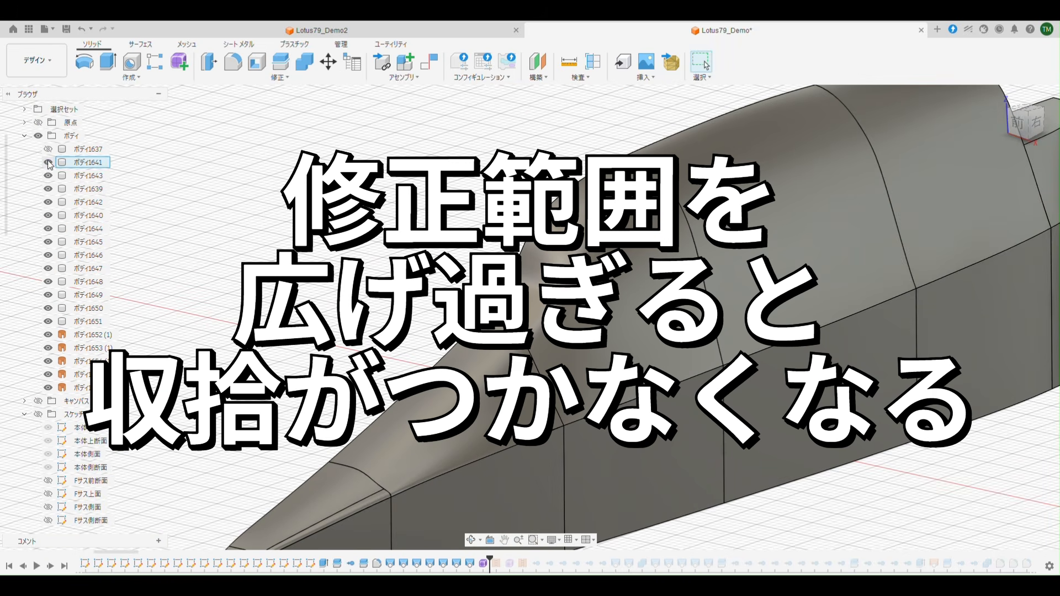
pyautogui.click(48, 162)
pyautogui.click(48, 176)
pyautogui.click(48, 189)
pyautogui.click(48, 202)
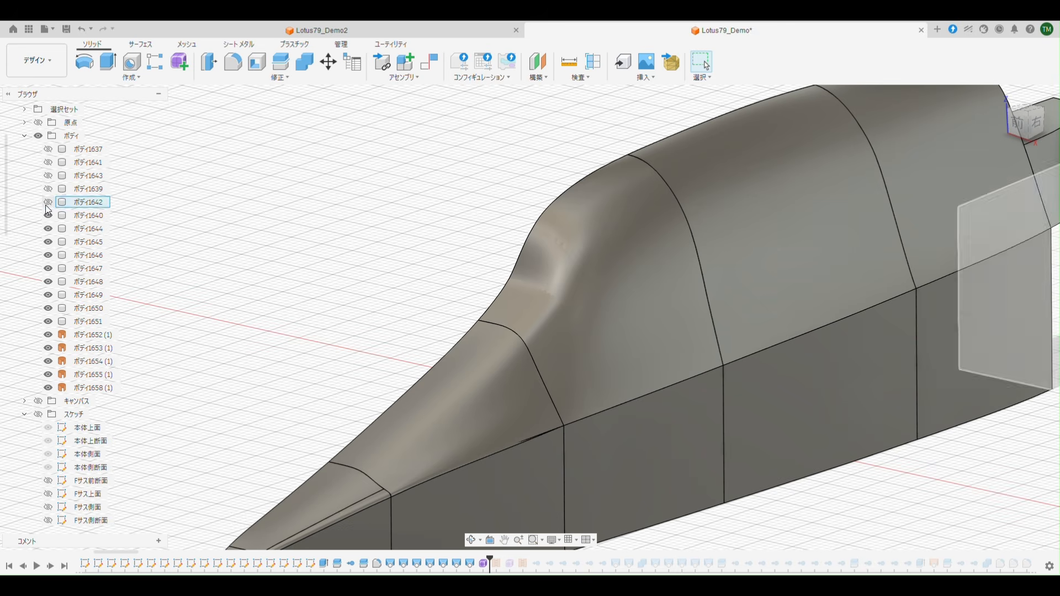
pyautogui.click(48, 215)
pyautogui.click(48, 229)
pyautogui.click(49, 242)
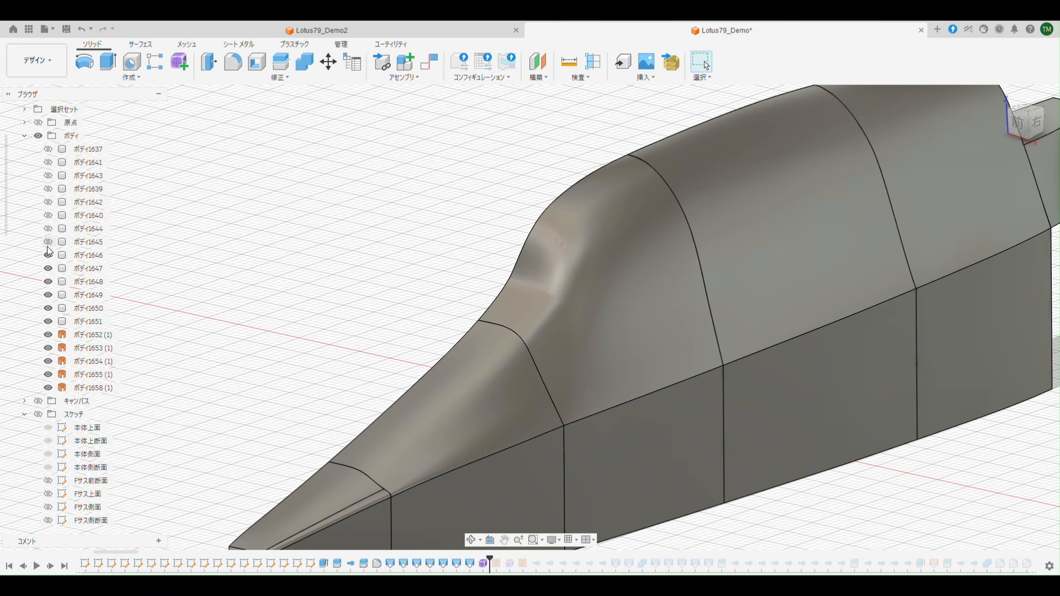
pyautogui.click(48, 255)
pyautogui.click(48, 268)
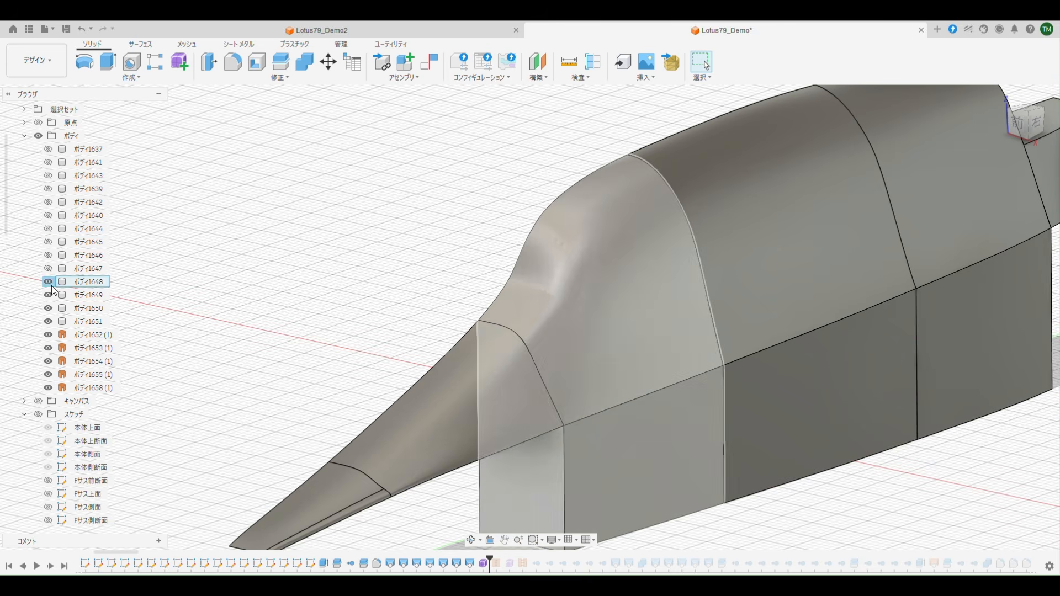
pyautogui.click(48, 282)
pyautogui.click(48, 295)
pyautogui.click(48, 308)
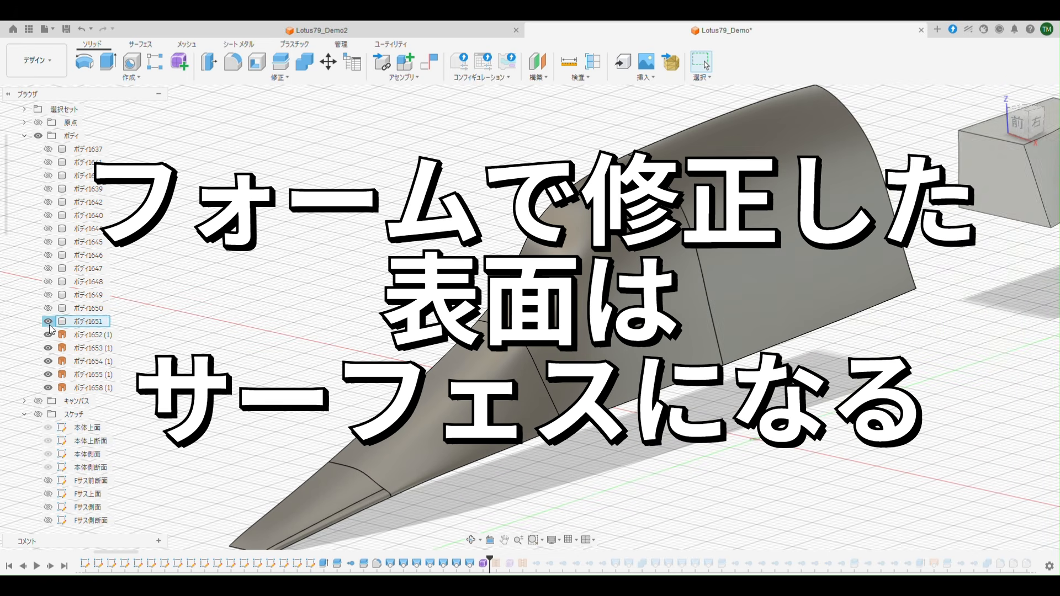
pyautogui.click(48, 321)
pyautogui.click(48, 334)
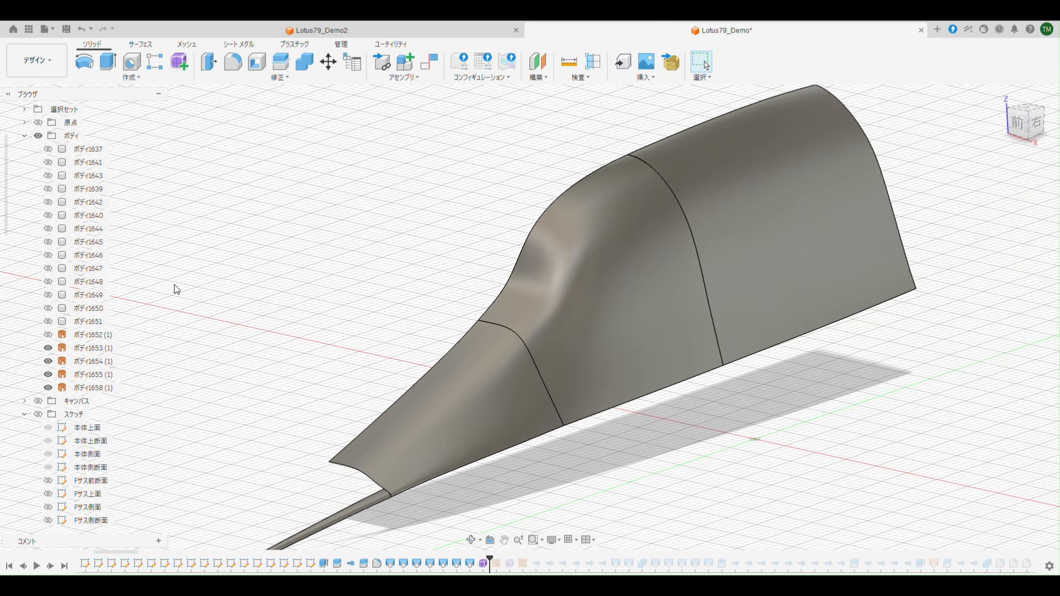
pyautogui.click(48, 335)
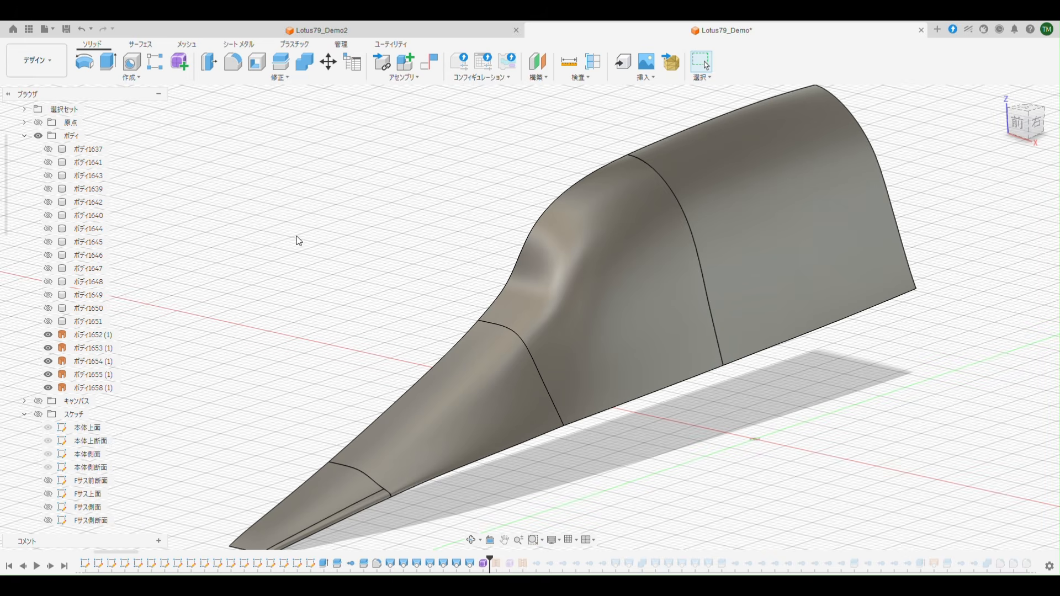
pyautogui.scroll(-2, 339, 237)
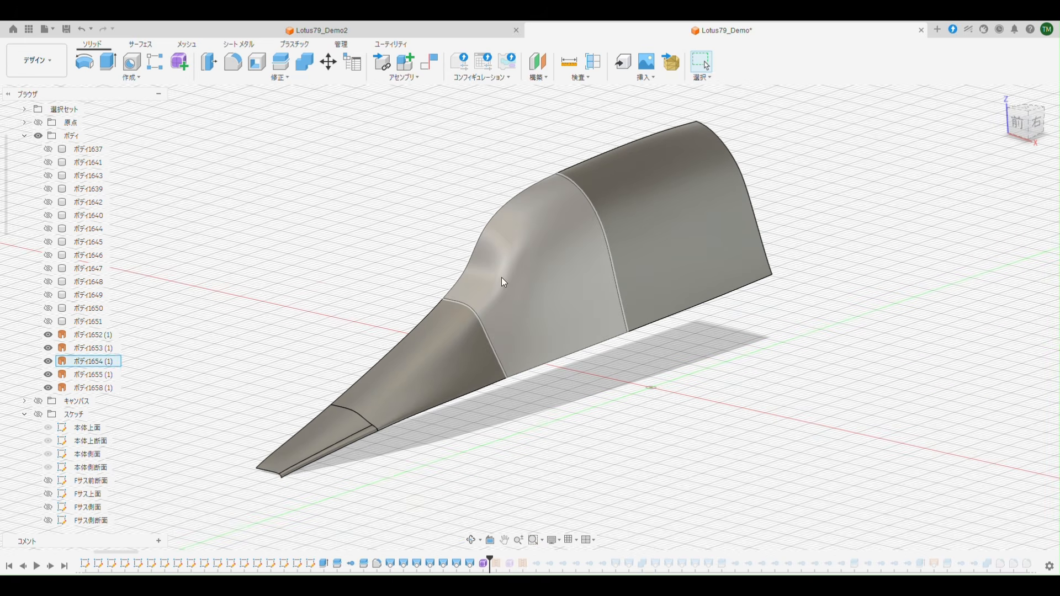
pyautogui.keyDown('shift'); pyautogui.moveTo(288, 195); pyautogui.dragTo(286, 151, button='middle'); pyautogui.keyUp('shift')
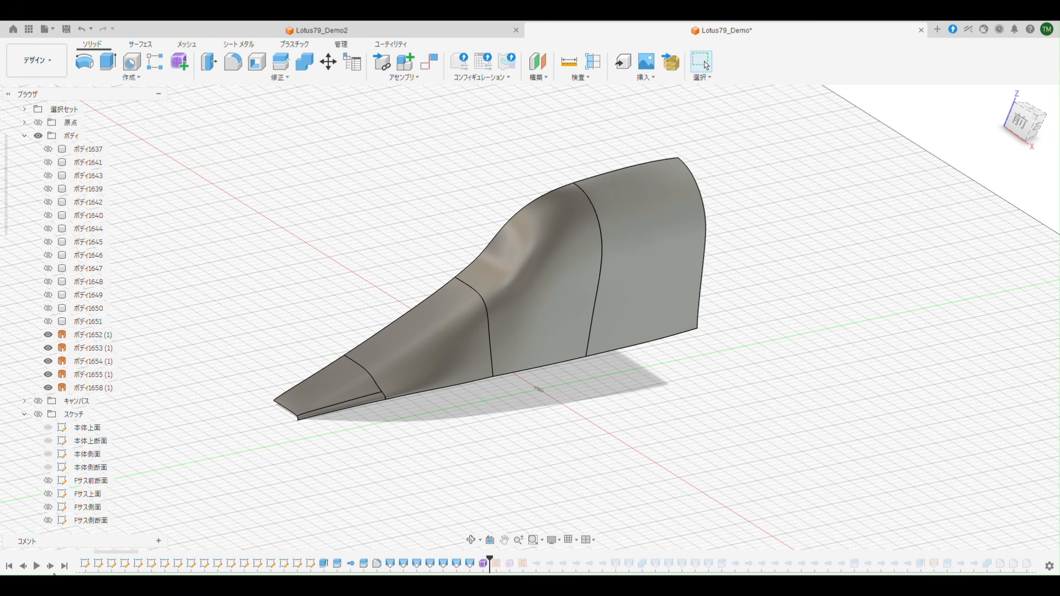
# Advance the timeline through the second stitch feature, examine the open surface shell from inside and outside, and restore the home view.
pyautogui.click(53, 573)
pyautogui.click(53, 573)
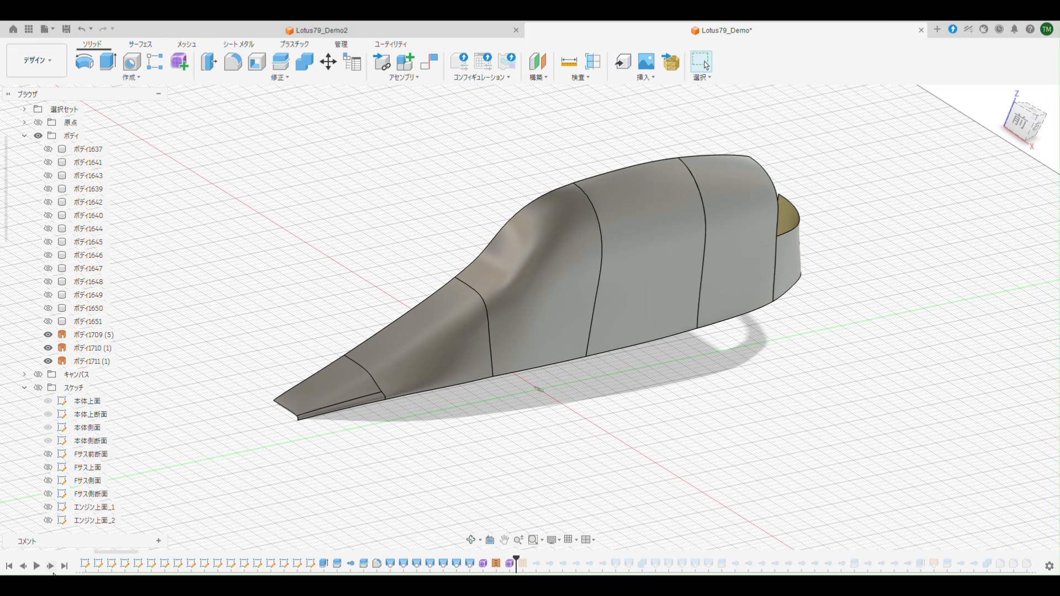
pyautogui.click(53, 573)
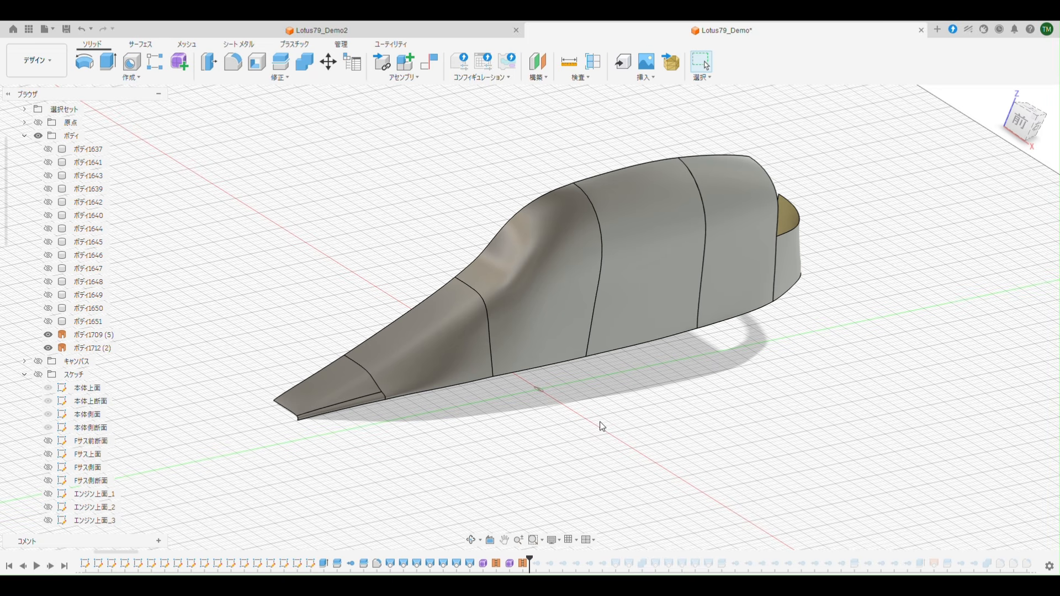
pyautogui.keyDown('shift'); pyautogui.moveTo(603, 425); pyautogui.dragTo(676, 398, button='middle'); pyautogui.keyUp('shift')
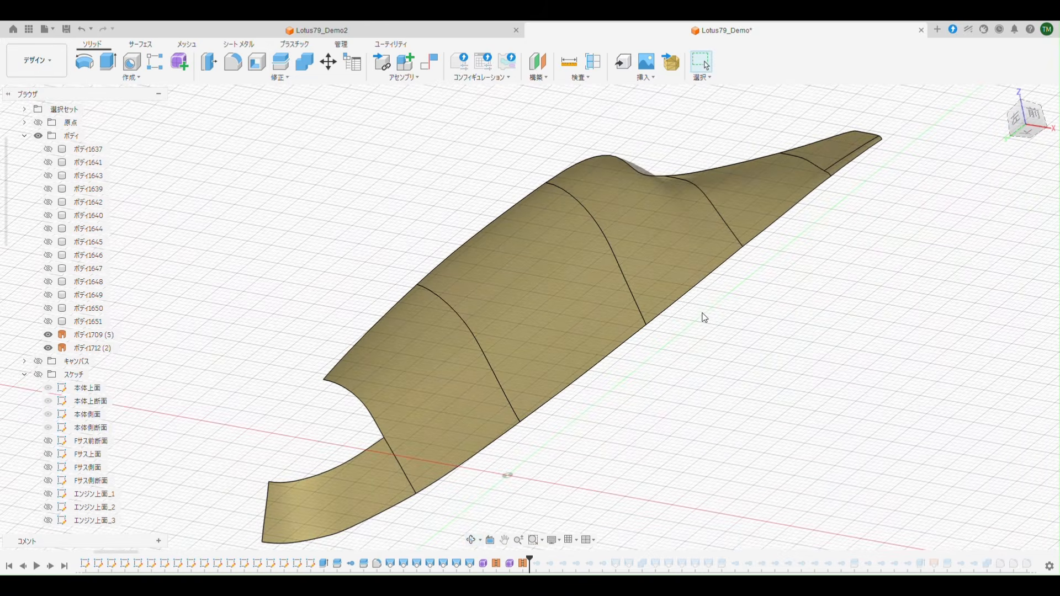
pyautogui.keyDown('shift'); pyautogui.moveTo(765, 331); pyautogui.dragTo(639, 308, button='middle'); pyautogui.keyUp('shift')
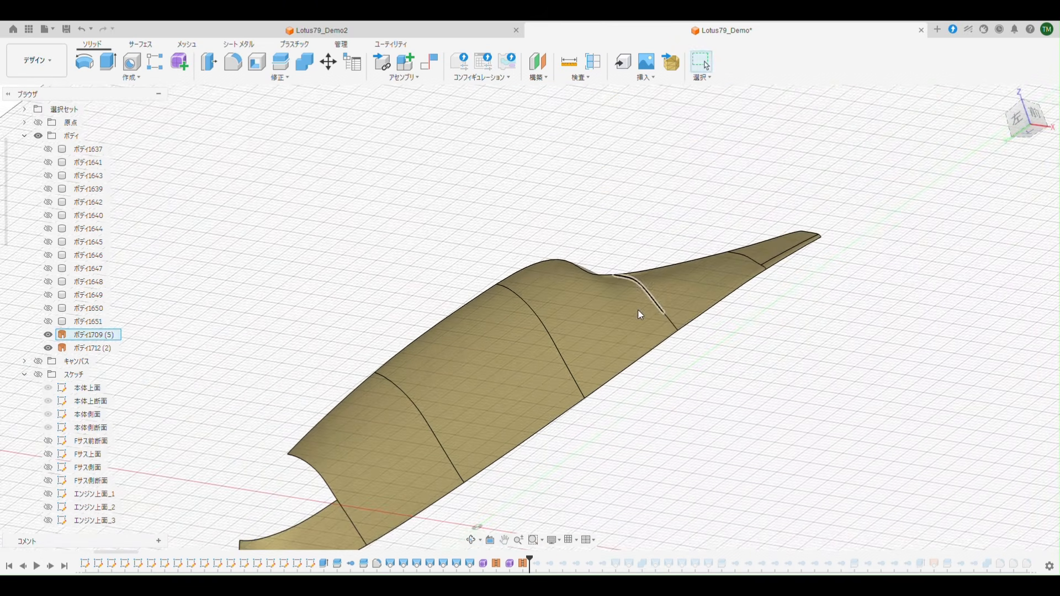
pyautogui.keyDown('shift'); pyautogui.moveTo(672, 378); pyautogui.dragTo(765, 294, button='middle'); pyautogui.keyUp('shift')
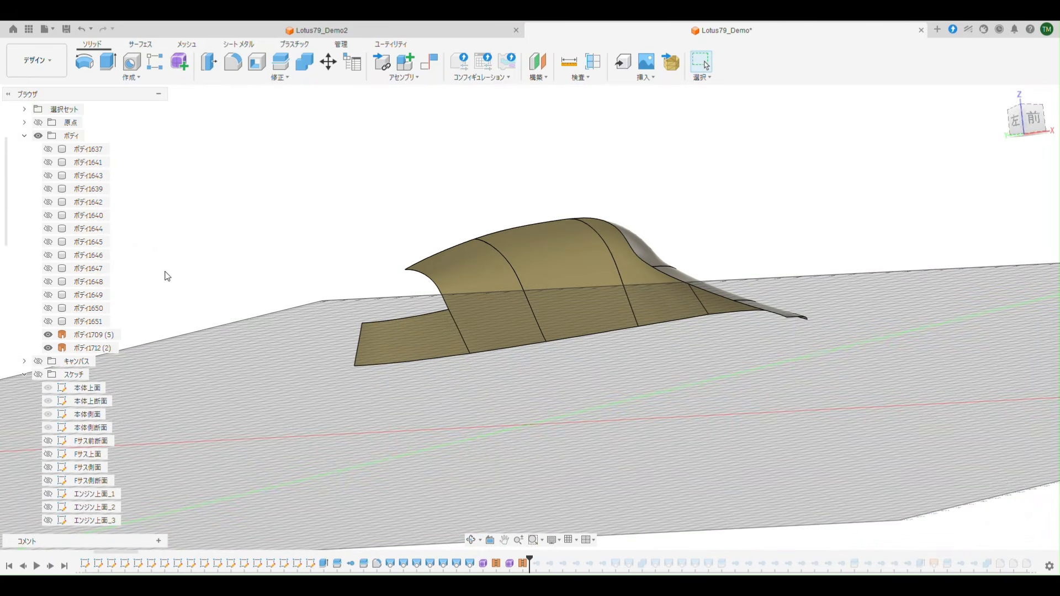
pyautogui.keyDown('shift'); pyautogui.moveTo(403, 295); pyautogui.dragTo(364, 276, button='middle'); pyautogui.keyUp('shift')
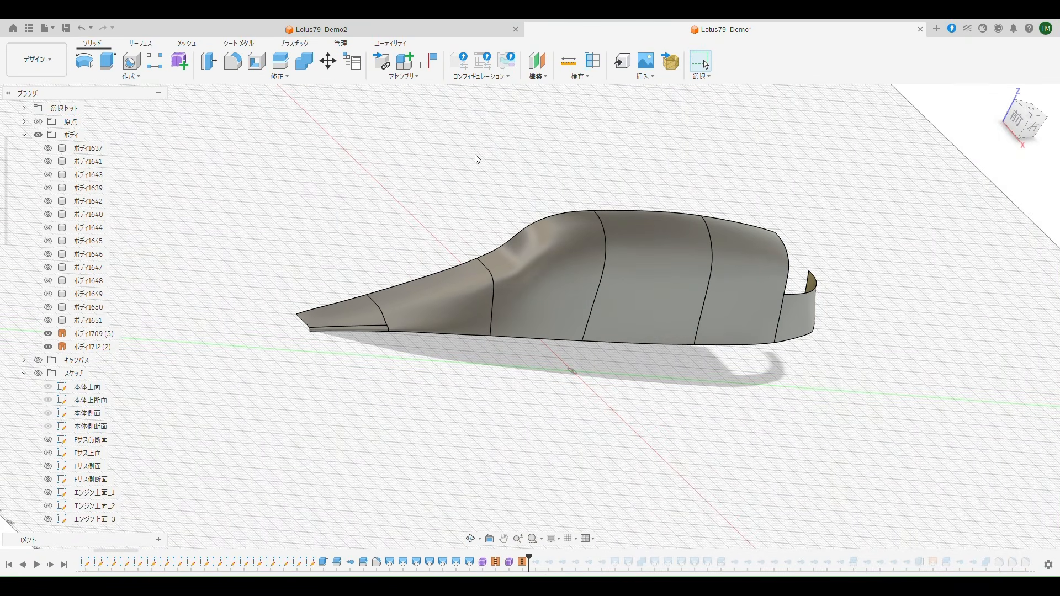
pyautogui.keyDown('shift'); pyautogui.moveTo(400, 168); pyautogui.dragTo(393, 140, button='middle'); pyautogui.keyUp('shift')
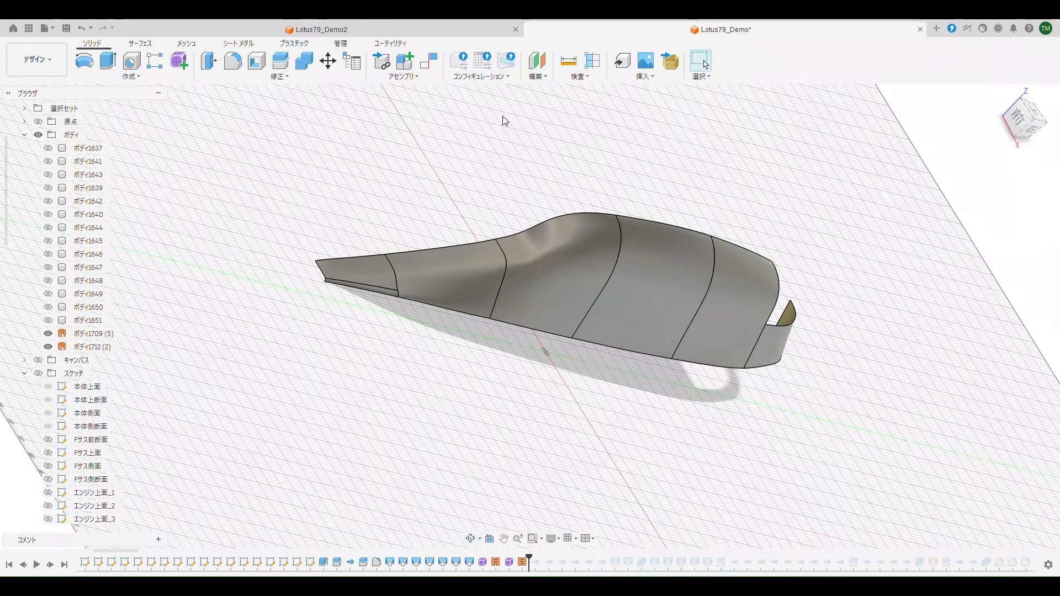
pyautogui.click(999, 94)
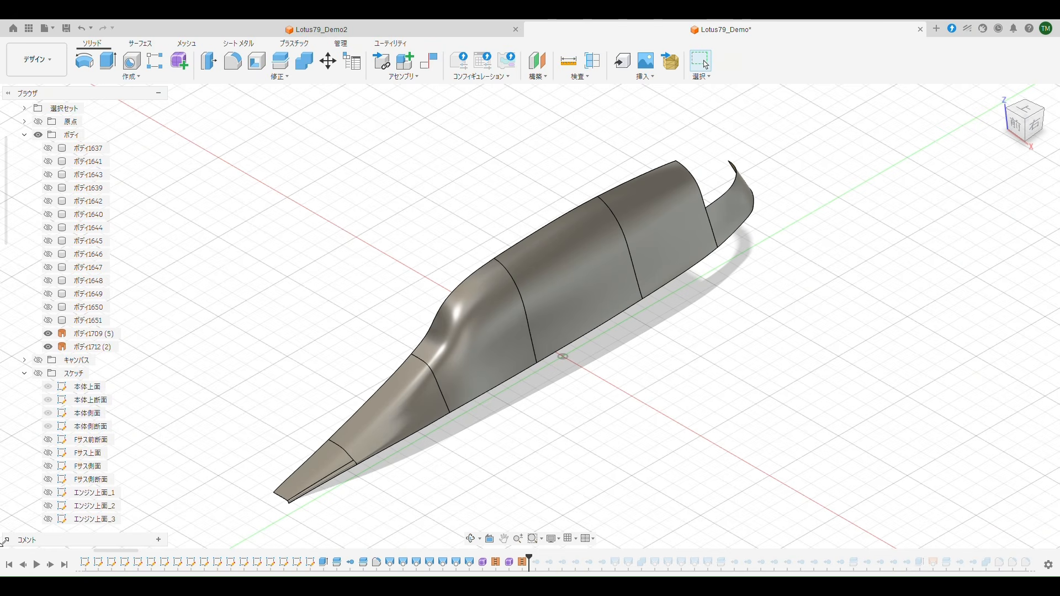
# Advance the timeline past the six features that remove ボディ1646 to ボディ1651.
pyautogui.click(53, 568)
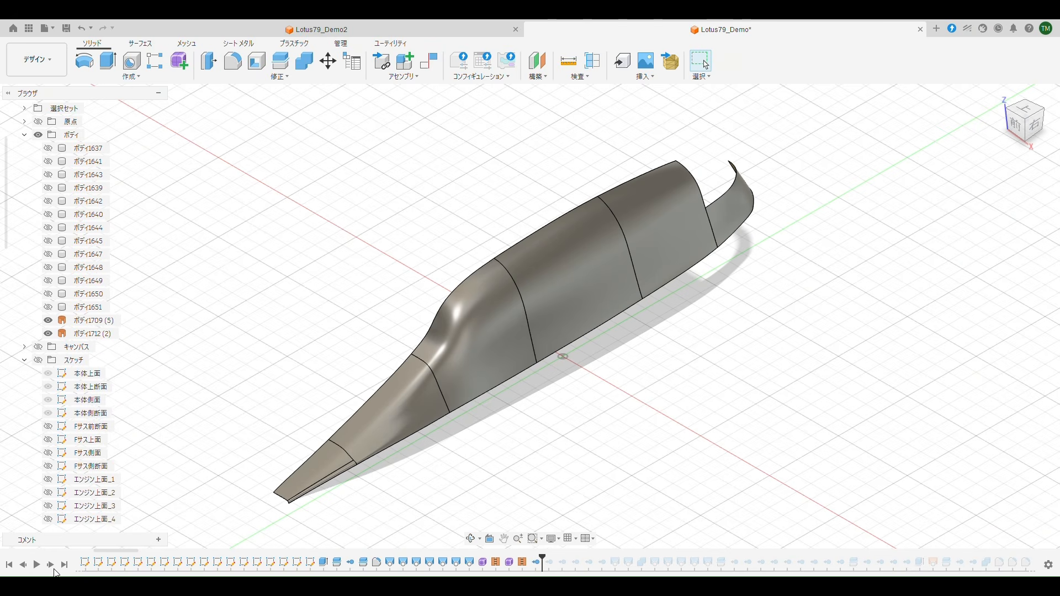
pyautogui.click(54, 568)
pyautogui.click(55, 572)
pyautogui.click(56, 572)
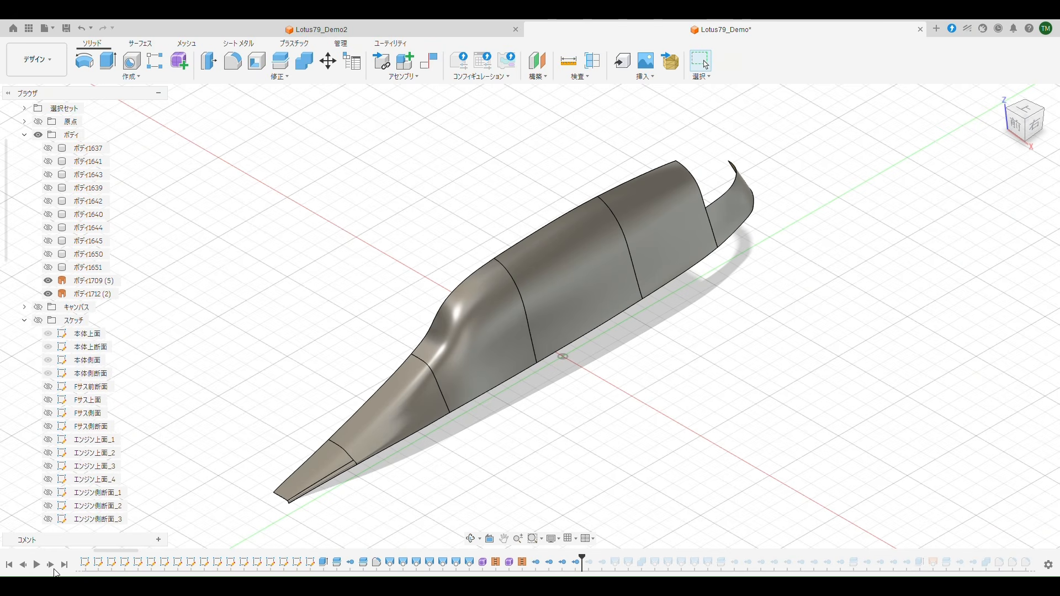
pyautogui.click(55, 573)
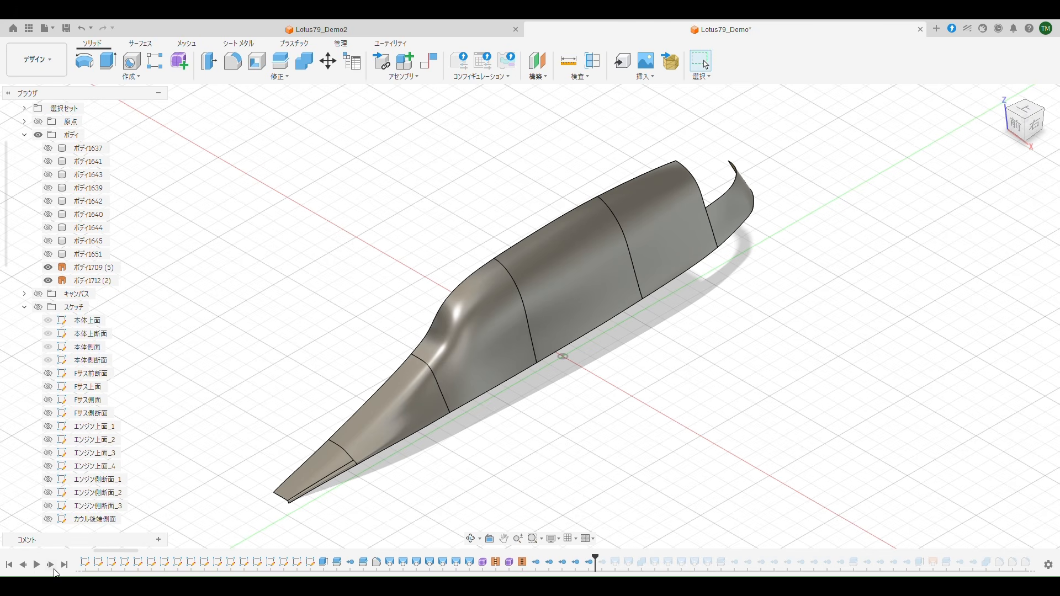
pyautogui.click(56, 572)
# Show the hidden solid bodies ボディ1637 through ボディ1645 beneath the stitched surface.
pyautogui.click(48, 161)
pyautogui.click(48, 148)
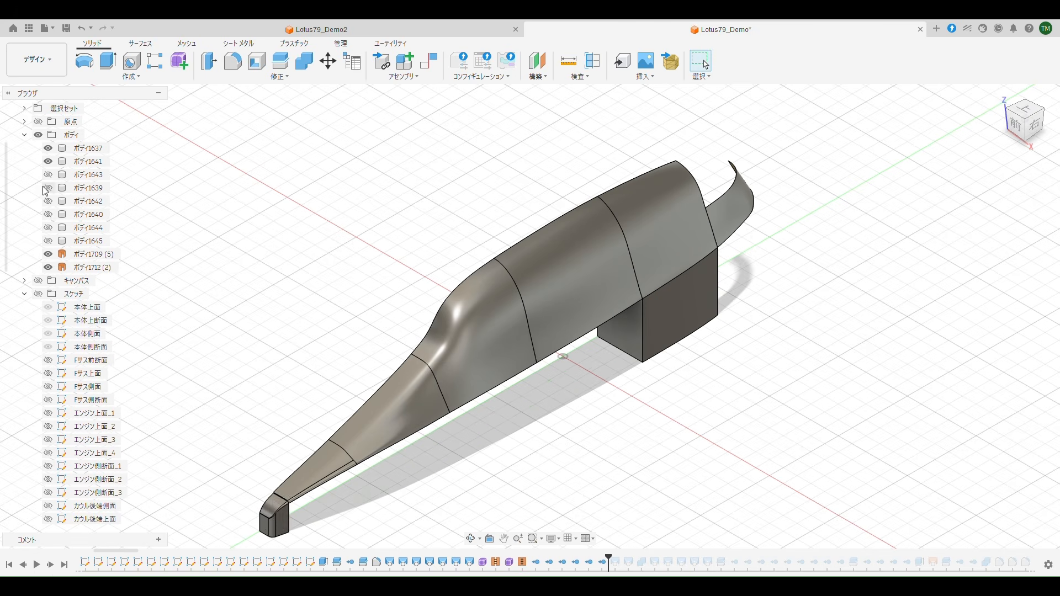
pyautogui.click(48, 175)
pyautogui.click(48, 187)
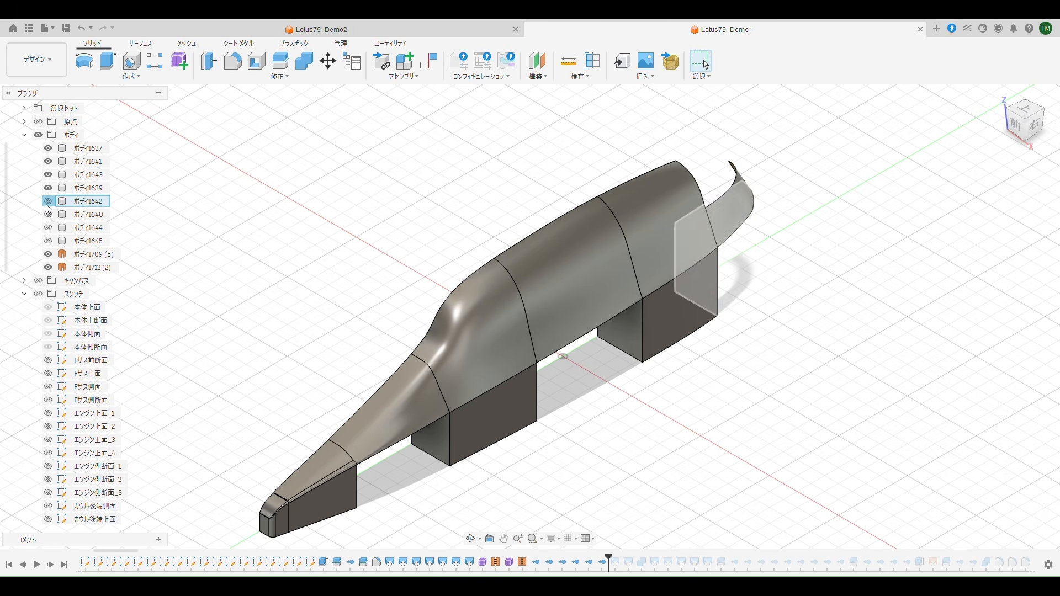
pyautogui.click(48, 200)
pyautogui.click(48, 215)
pyautogui.click(48, 227)
pyautogui.click(48, 240)
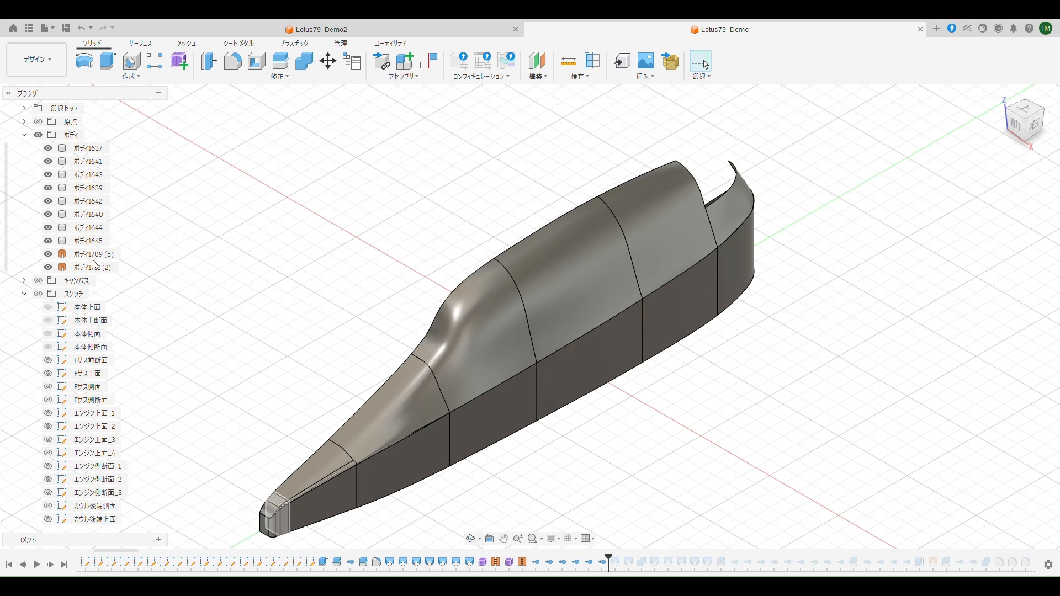
# From the left underside view, advance the timeline through the lofts that rebuild the solid upper body from front to rear.
pyautogui.keyDown('shift'); pyautogui.moveTo(238, 309); pyautogui.dragTo(286, 307, button='middle'); pyautogui.keyUp('shift')
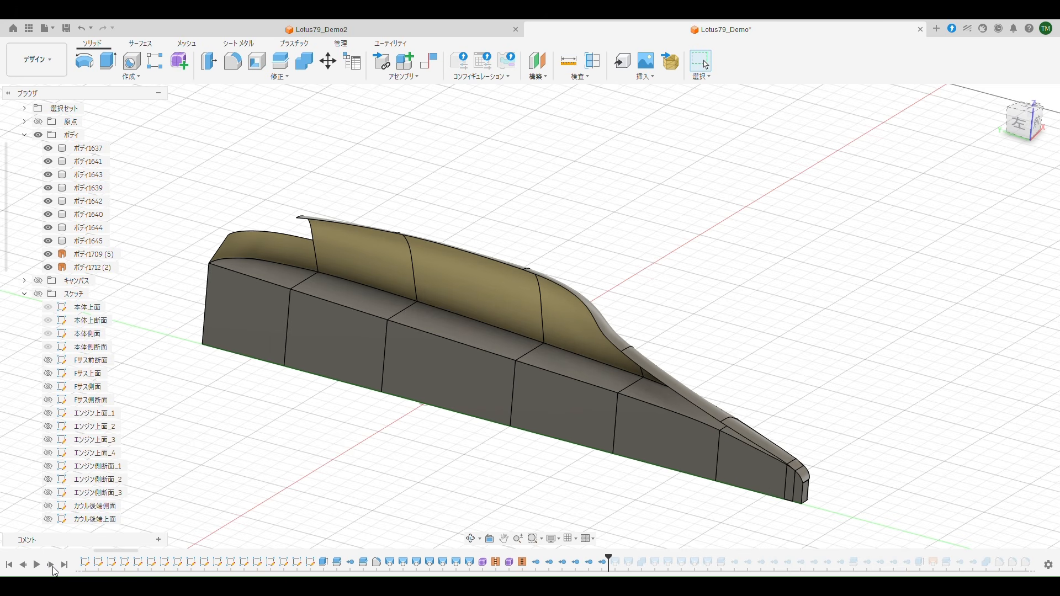
pyautogui.click(51, 565)
pyautogui.click(51, 565)
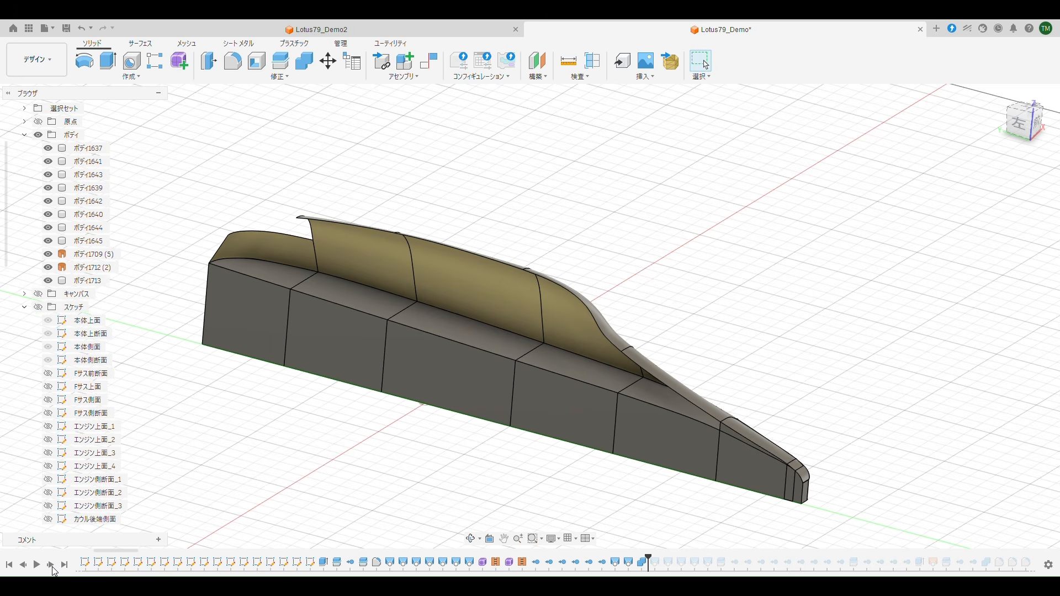
pyautogui.click(51, 565)
pyautogui.click(50, 565)
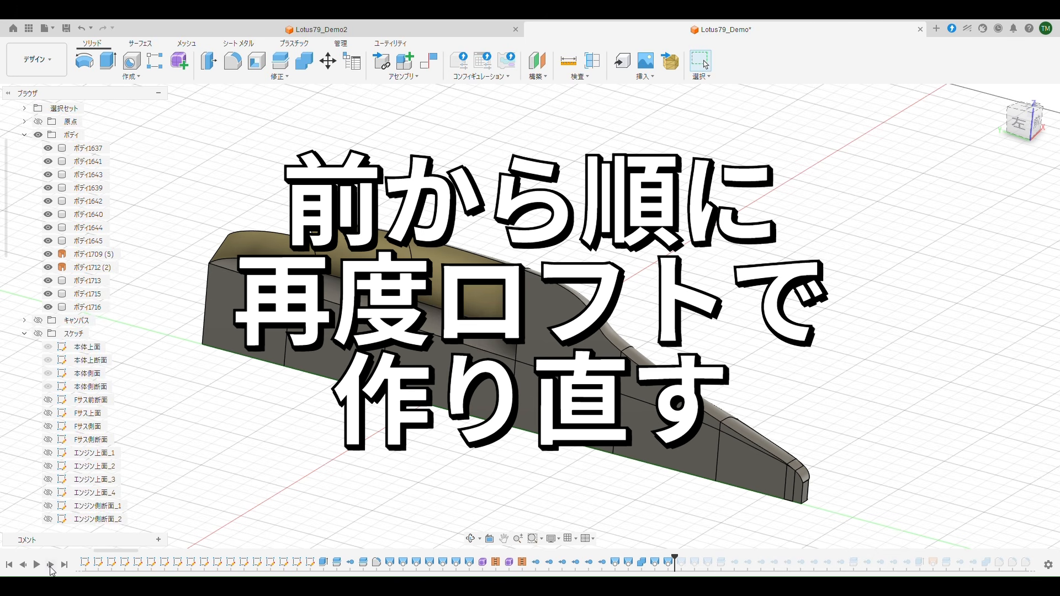
pyautogui.click(50, 566)
pyautogui.click(51, 566)
pyautogui.click(51, 565)
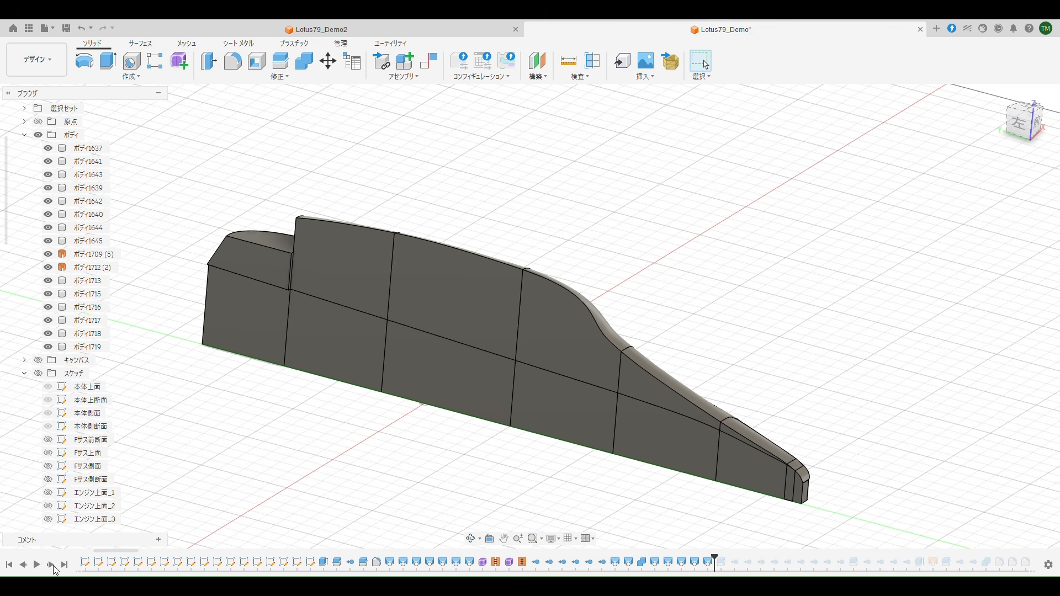
# Advance the timeline past the remove features that clear the leftover solid and surface bodies, and restore the home view.
pyautogui.click(51, 566)
pyautogui.click(51, 565)
pyautogui.click(51, 565)
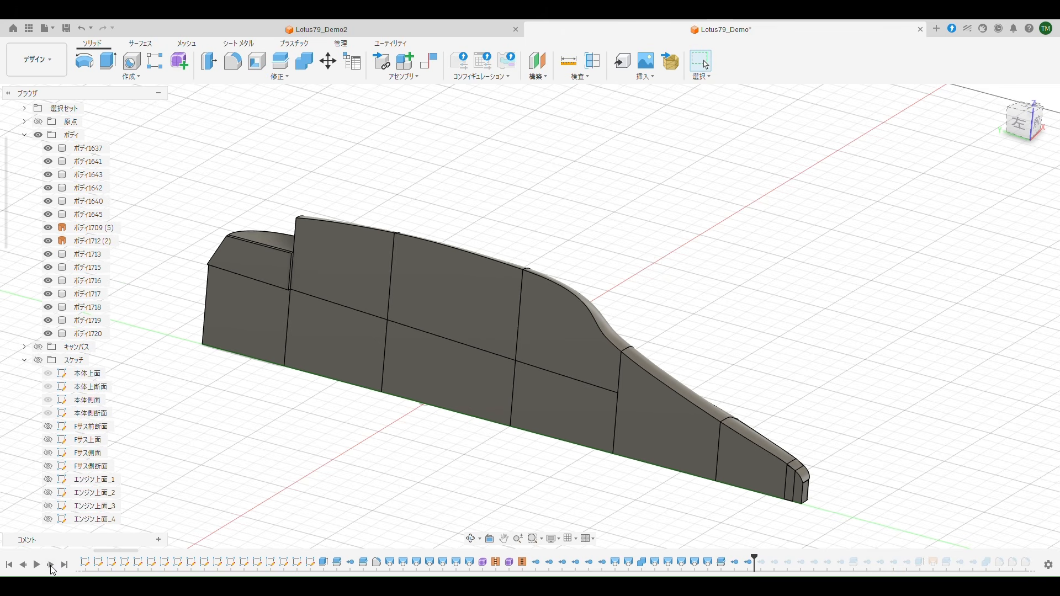
pyautogui.click(51, 565)
pyautogui.click(51, 565)
pyautogui.click(51, 566)
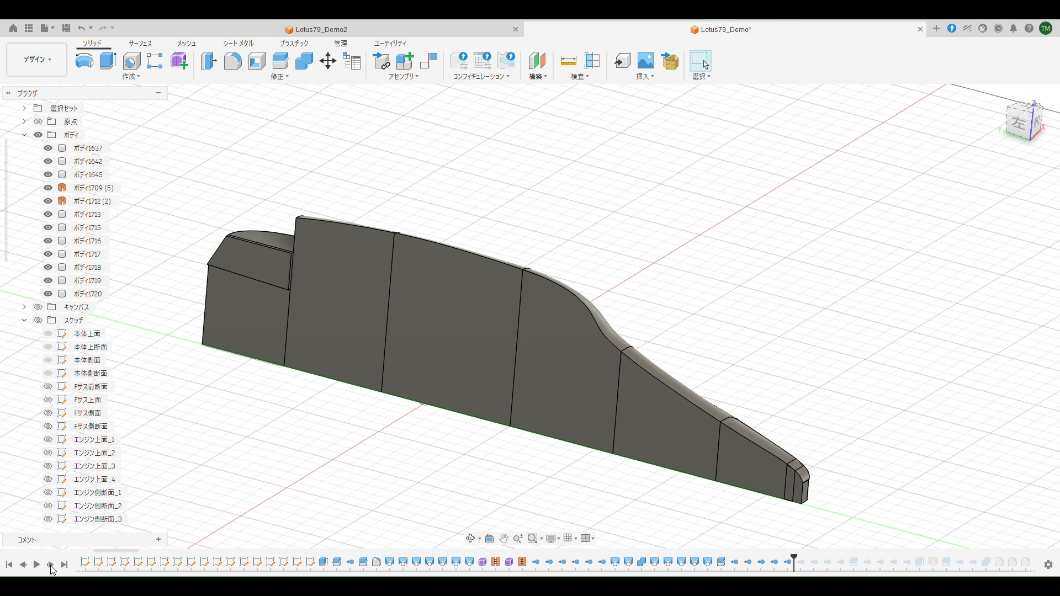
pyautogui.click(51, 565)
pyautogui.click(51, 565)
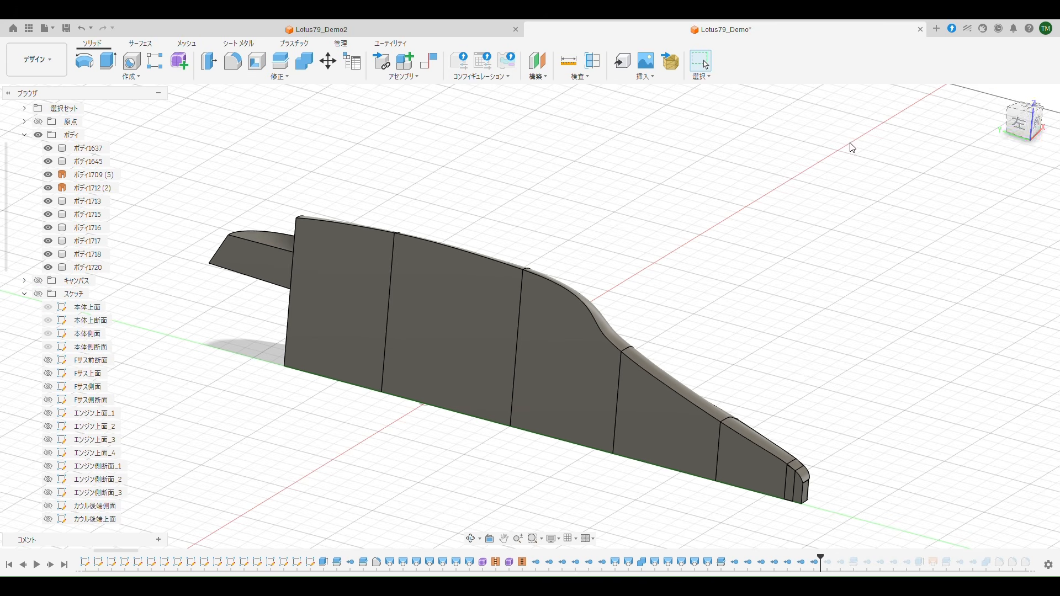
pyautogui.click(1003, 97)
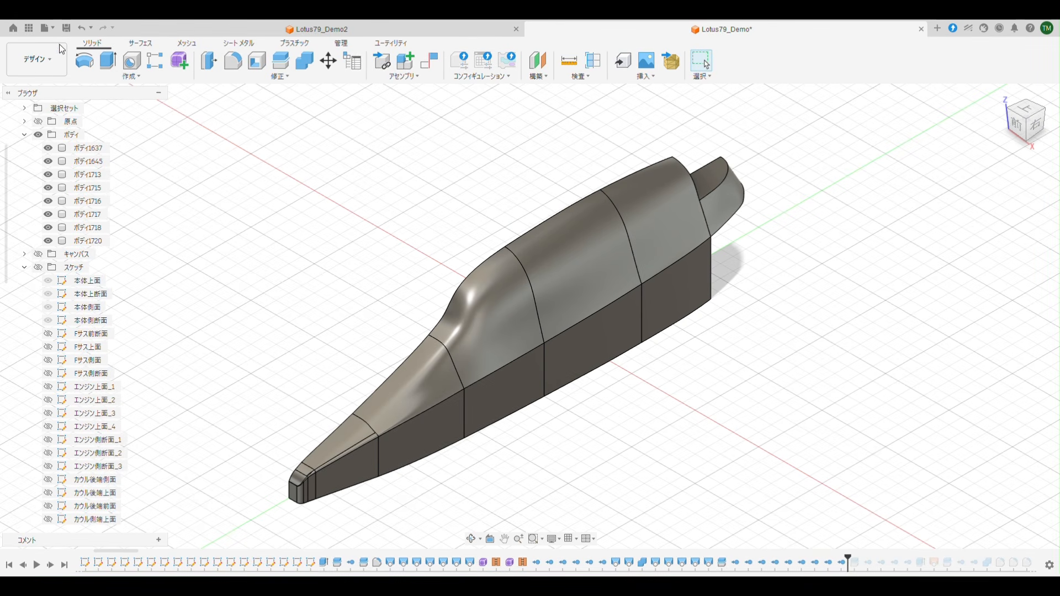
# Switch to the Render workspace and examine the rebuilt body's surface continuity from the front and right side.
pyautogui.click(42, 58)
pyautogui.click(29, 125)
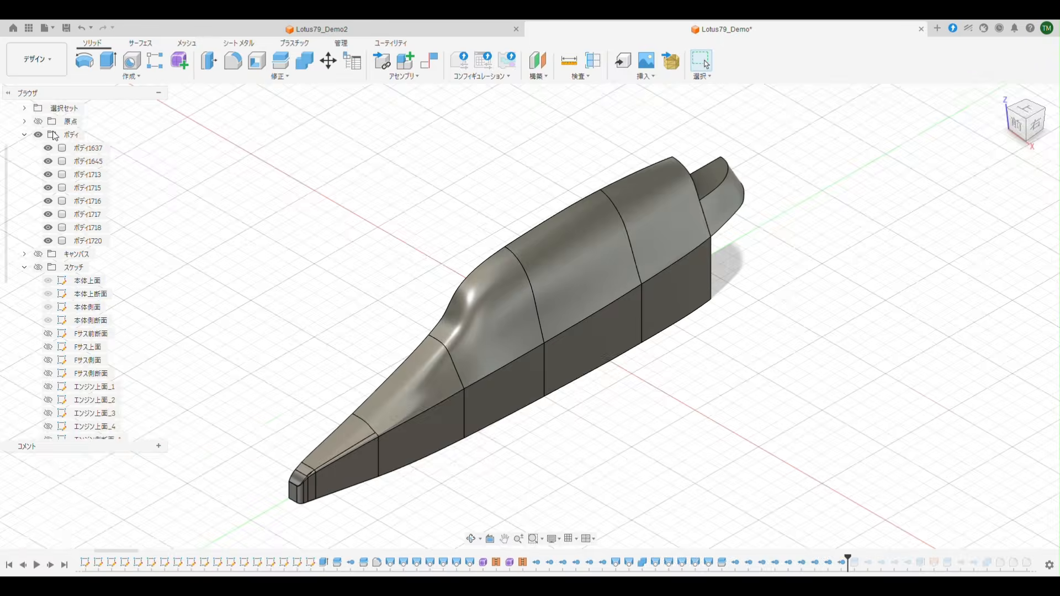
pyautogui.keyDown('shift'); pyautogui.moveTo(308, 267); pyautogui.dragTo(285, 259, button='middle'); pyautogui.keyUp('shift')
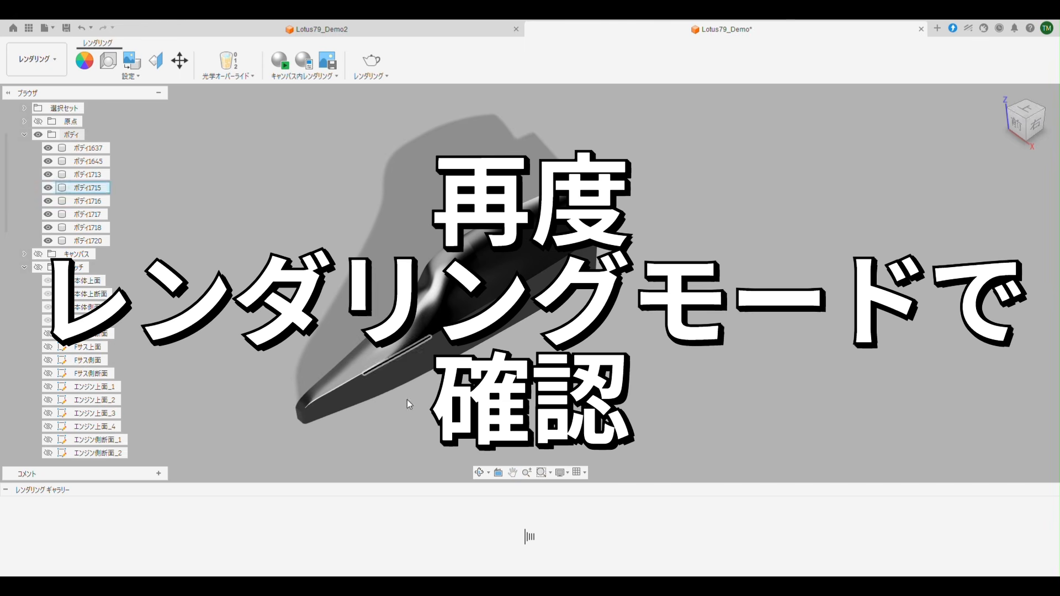
pyautogui.keyDown('shift'); pyautogui.moveTo(667, 472); pyautogui.dragTo(454, 234, button='middle'); pyautogui.keyUp('shift')
pyautogui.keyDown('shift'); pyautogui.moveTo(630, 442); pyautogui.dragTo(598, 445, button='middle'); pyautogui.keyUp('shift')
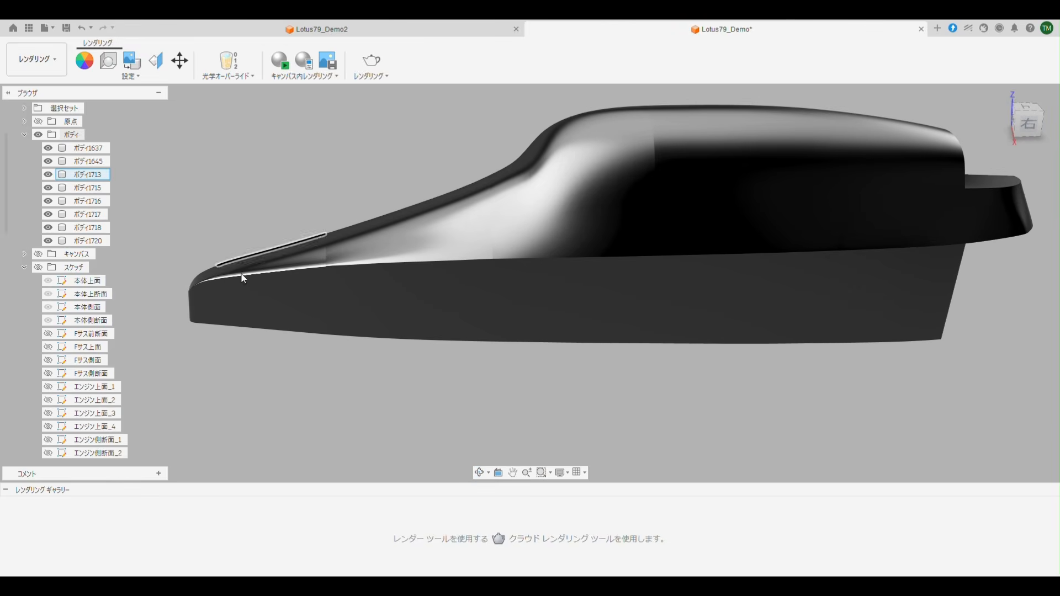
pyautogui.keyDown('shift'); pyautogui.moveTo(699, 401); pyautogui.dragTo(605, 401, button='middle'); pyautogui.keyUp('shift')
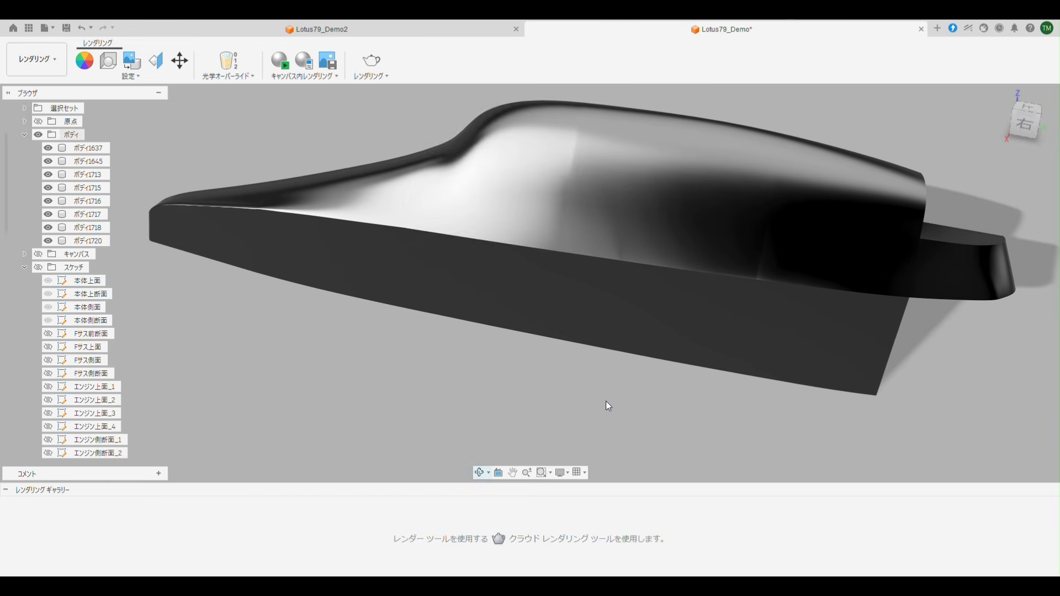
# Inspect the rendered body from a level right-side angle, return to the Design workspace and restore the home view.
pyautogui.keyDown('shift'); pyautogui.moveTo(664, 416); pyautogui.dragTo(692, 396, button='middle'); pyautogui.keyUp('shift')
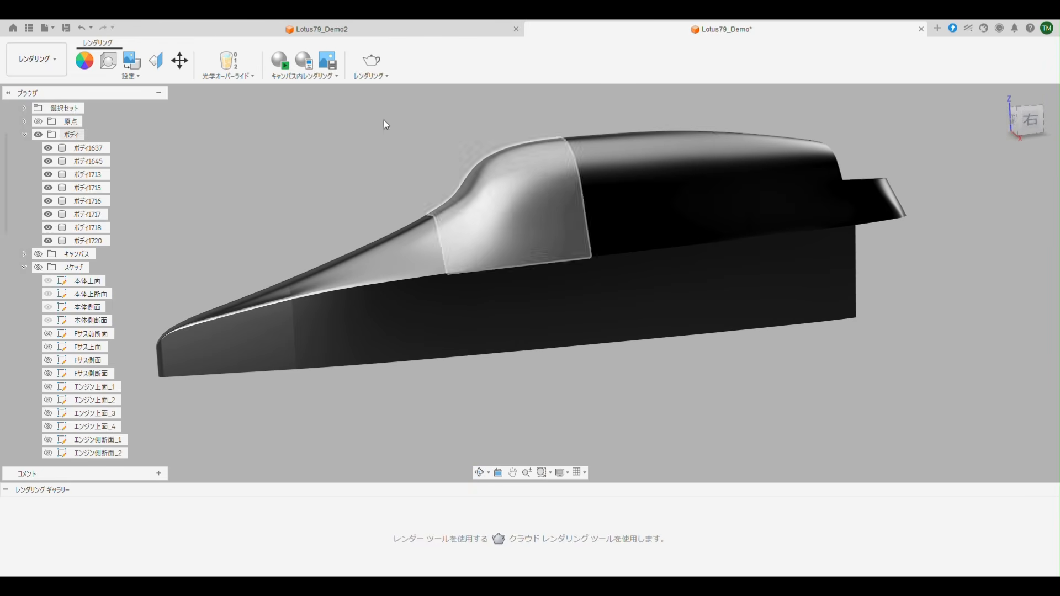
pyautogui.click(37, 66)
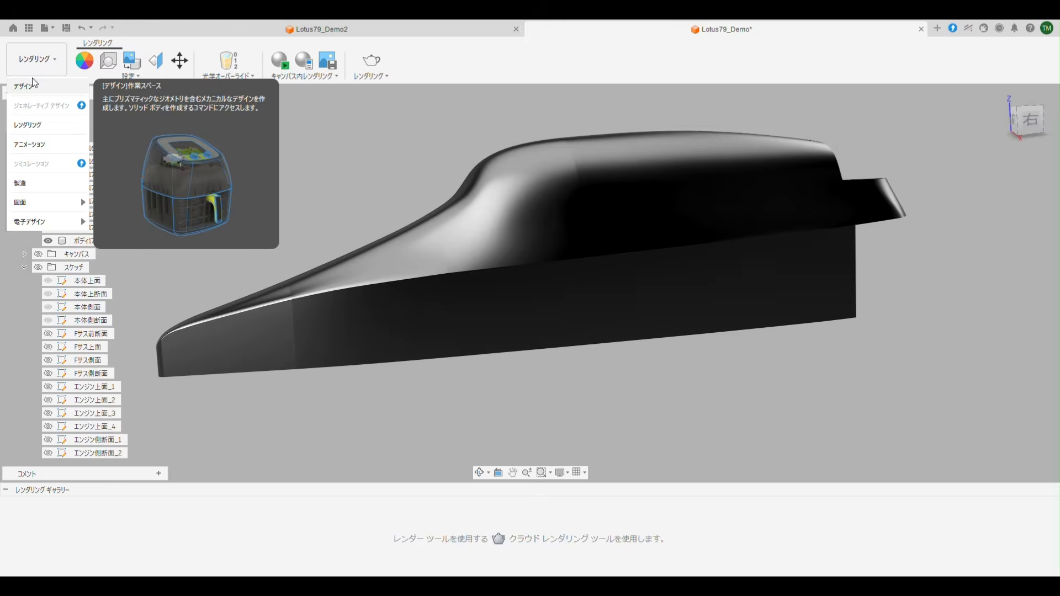
pyautogui.click(25, 87)
pyautogui.click(999, 94)
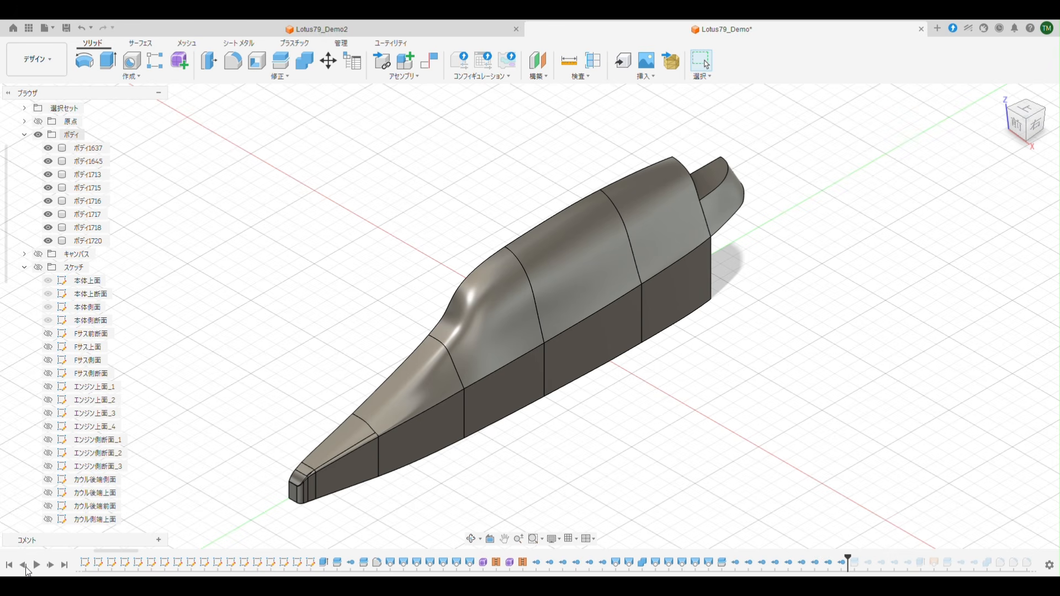
# Advance the timeline past the split and remove features that cut away the raised upper section behind the nose.
pyautogui.click(51, 566)
pyautogui.click(50, 565)
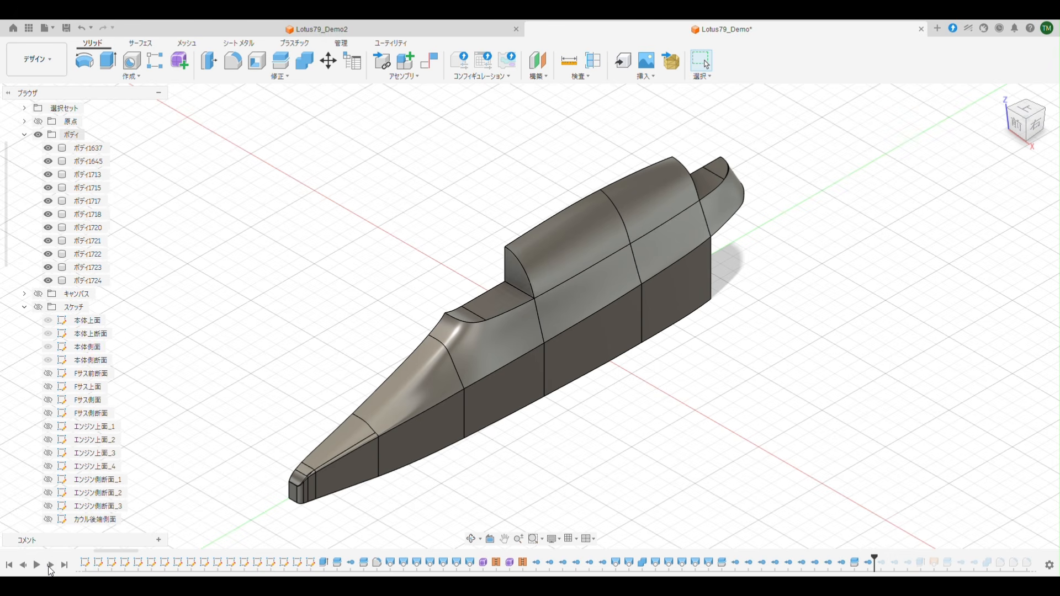
pyautogui.click(50, 565)
pyautogui.click(50, 565)
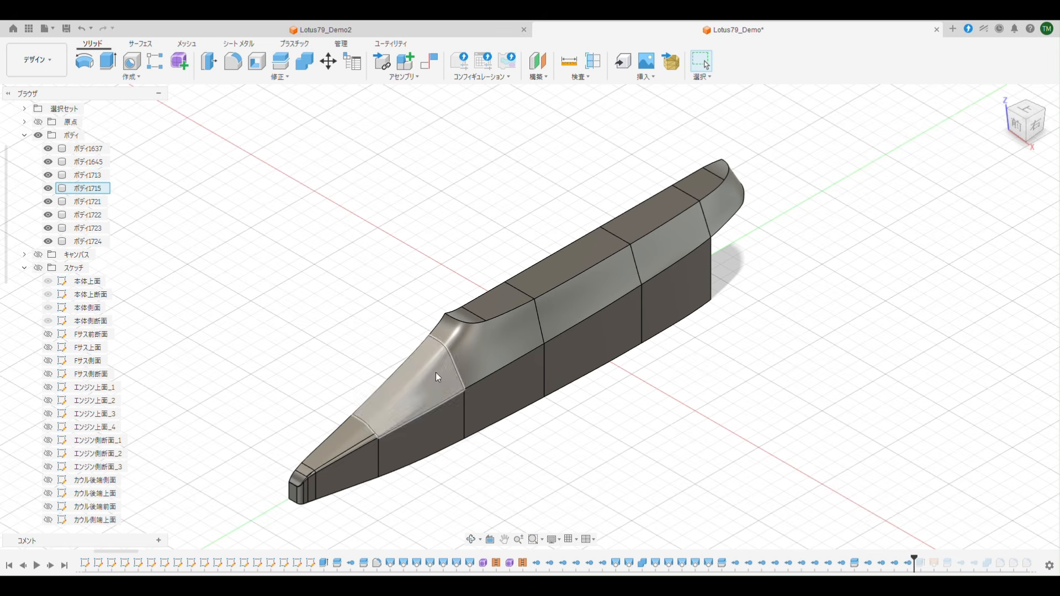
# Advance the timeline through the extruded front suspension fairing and the curved surface that splits off its top, including the remove features.
pyautogui.click(51, 566)
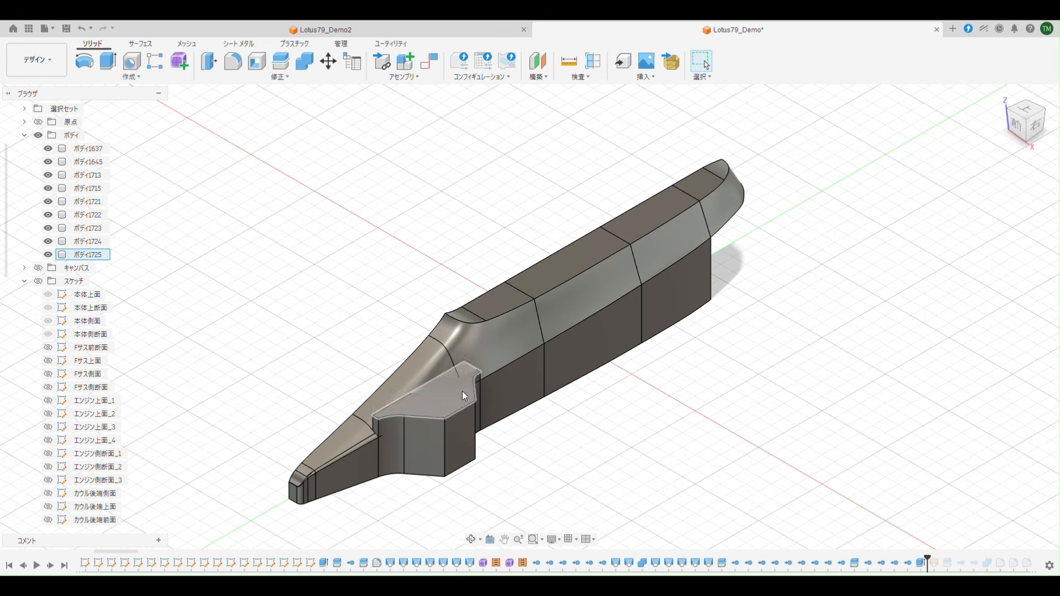
pyautogui.click(50, 566)
pyautogui.click(49, 567)
pyautogui.click(50, 567)
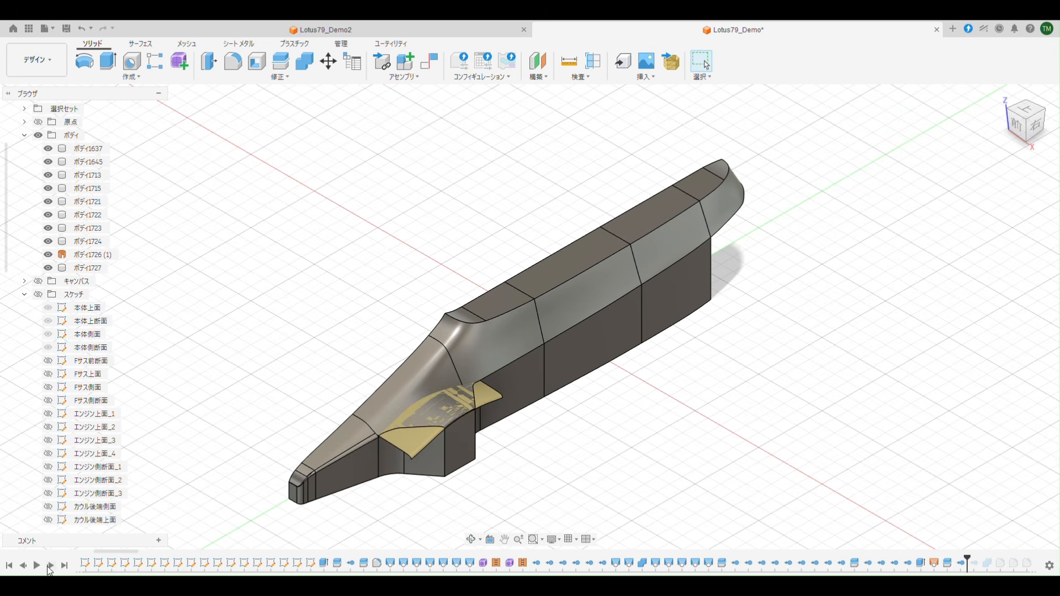
pyautogui.click(51, 567)
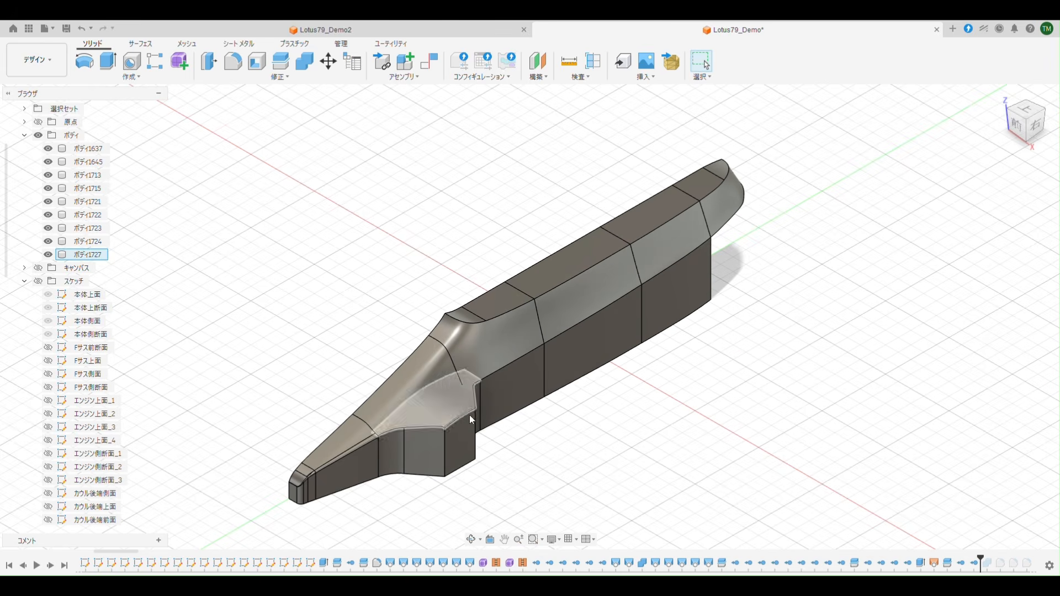
# Advance the timeline through the combine and fillet features that blend the front suspension fairing into the body.
pyautogui.click(51, 566)
pyautogui.click(51, 565)
pyautogui.click(51, 566)
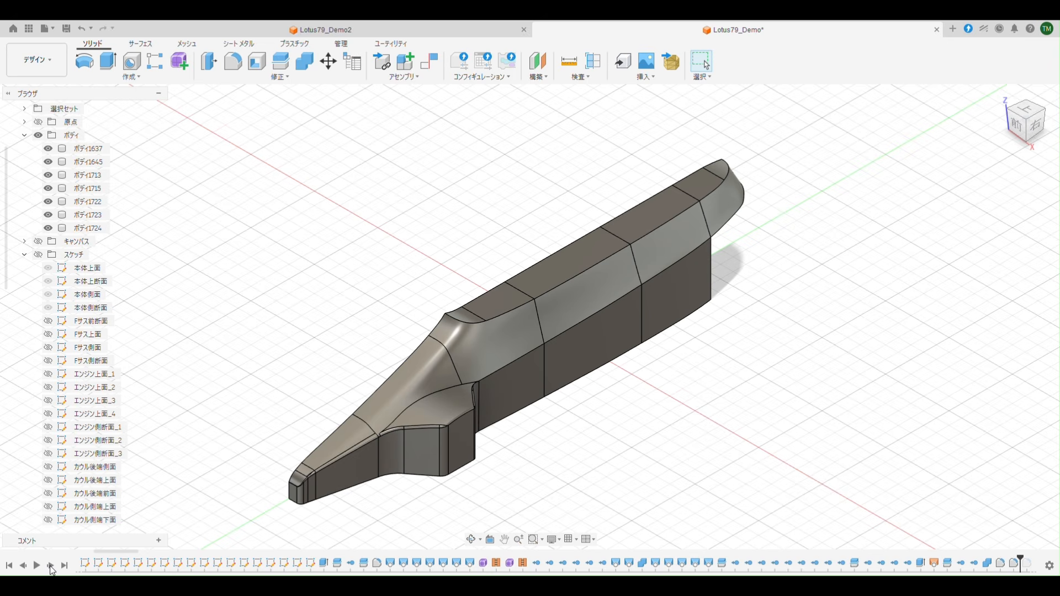
pyautogui.click(51, 566)
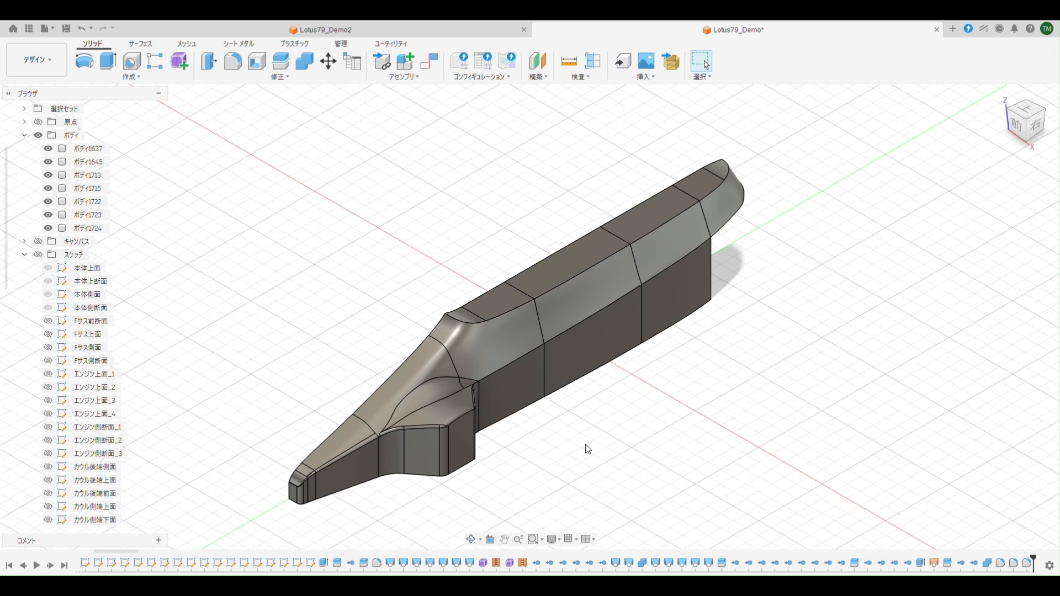
# Examine the filleted joint between the suspension fairing and the body up close from the front, and restore the home view.
pyautogui.scroll(4, 589, 419)
pyautogui.moveTo(555, 438); pyautogui.dragTo(761, 324, button='middle')
pyautogui.scroll(-1, 675, 325)
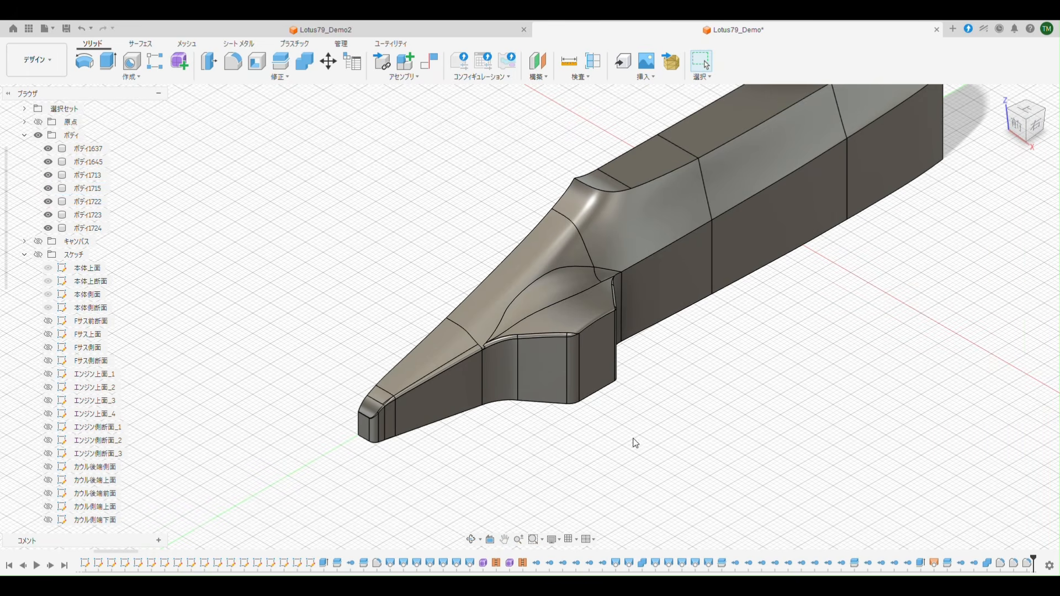
pyautogui.keyDown('shift'); pyautogui.moveTo(632, 441); pyautogui.dragTo(656, 419, button='middle'); pyautogui.keyUp('shift')
pyautogui.scroll(4, 634, 425)
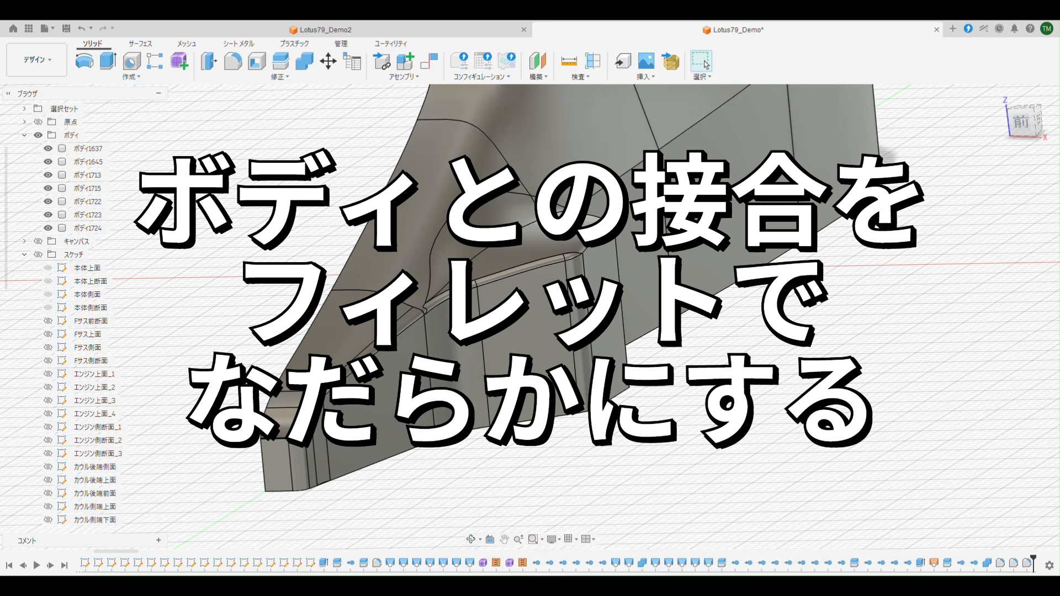
pyautogui.keyDown('shift'); pyautogui.moveTo(703, 399); pyautogui.dragTo(665, 419, button='middle'); pyautogui.keyUp('shift')
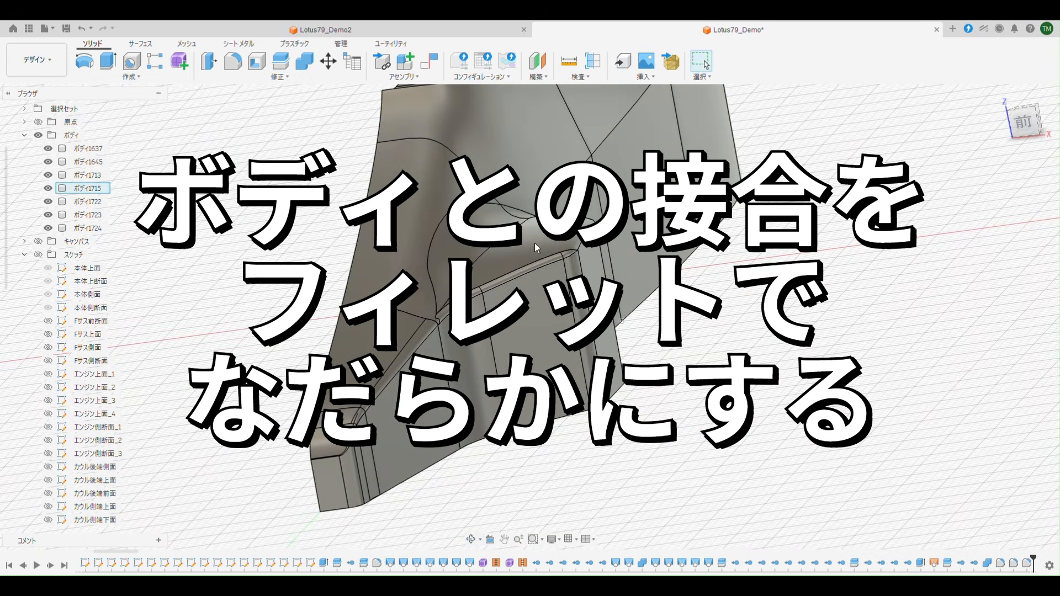
pyautogui.moveTo(1011, 95)
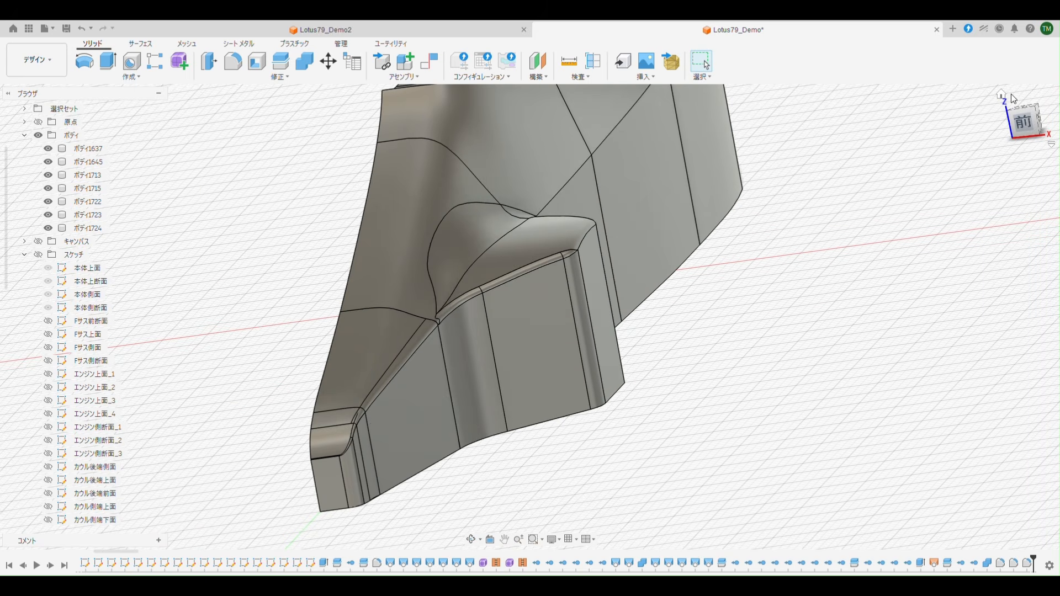
pyautogui.click(1004, 97)
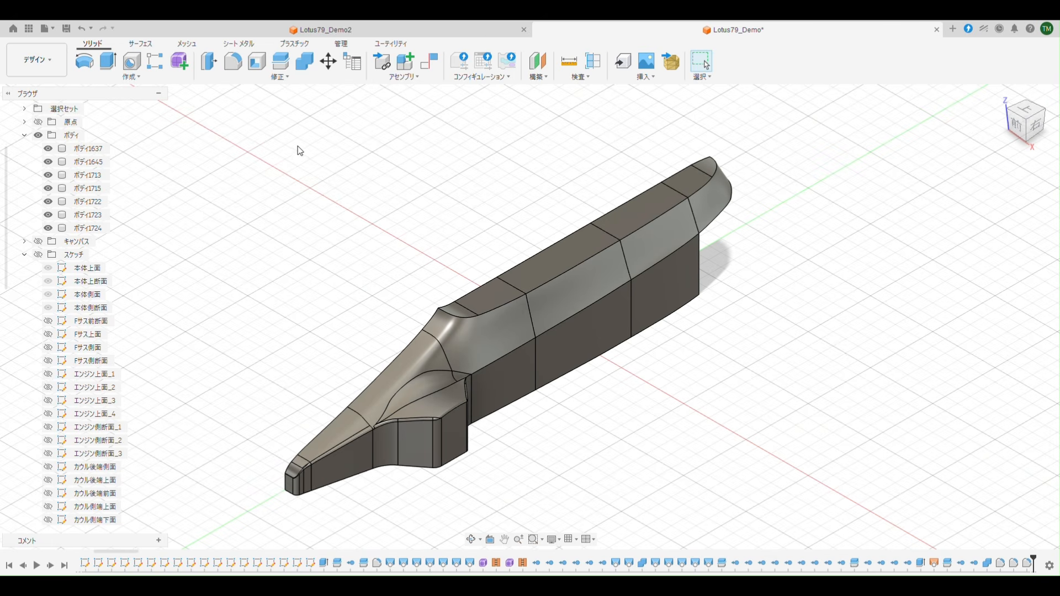
# Advance the timeline past the split and remove features that cut off the lower body along the monocoque joint line.
pyautogui.click(50, 566)
pyautogui.click(50, 565)
pyautogui.click(50, 566)
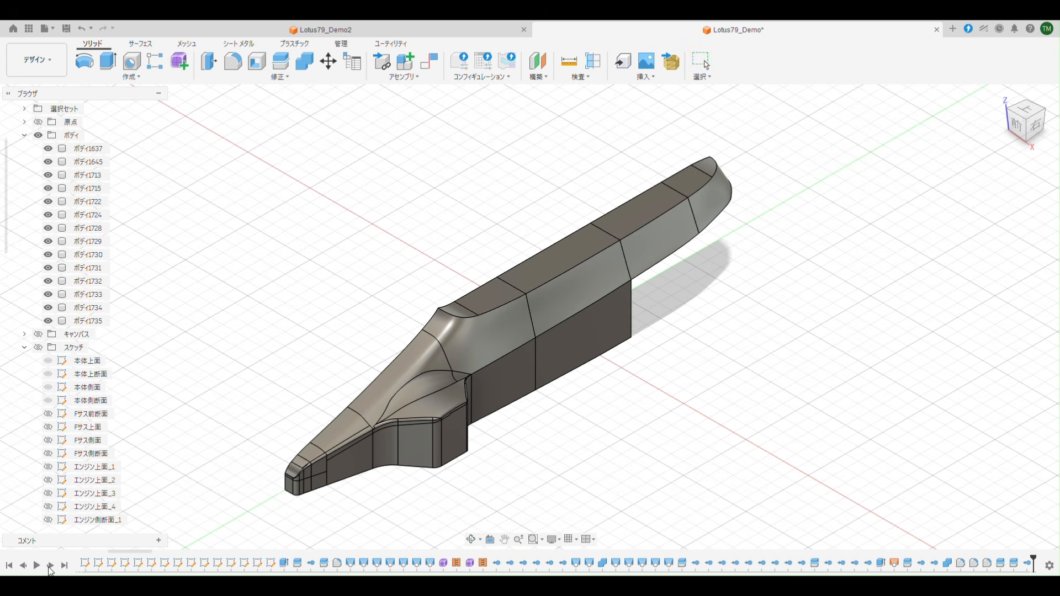
pyautogui.click(50, 565)
pyautogui.click(50, 565)
pyautogui.click(51, 566)
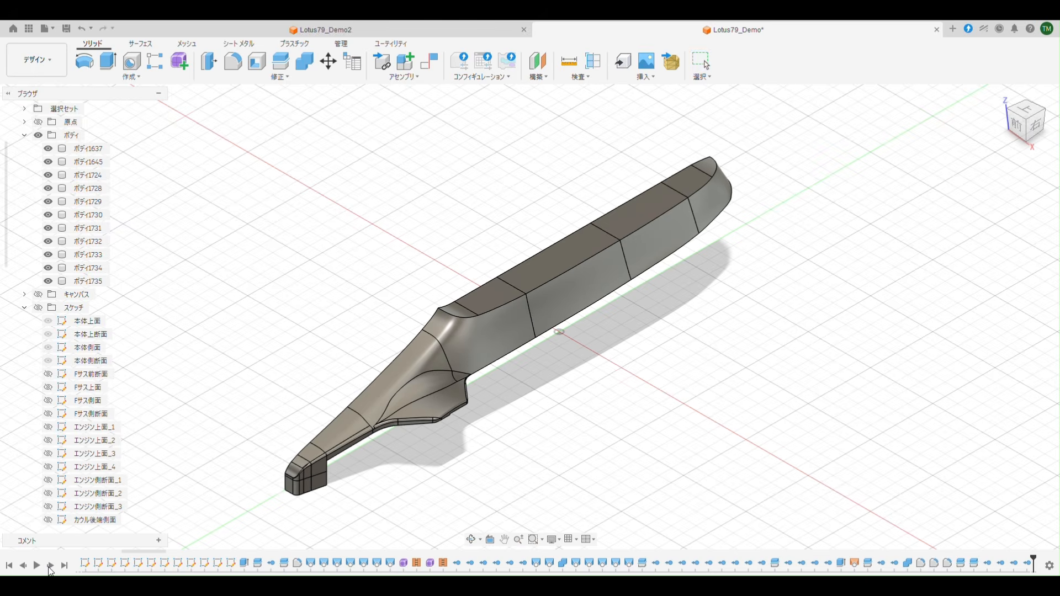
pyautogui.click(51, 565)
pyautogui.click(50, 566)
pyautogui.click(50, 565)
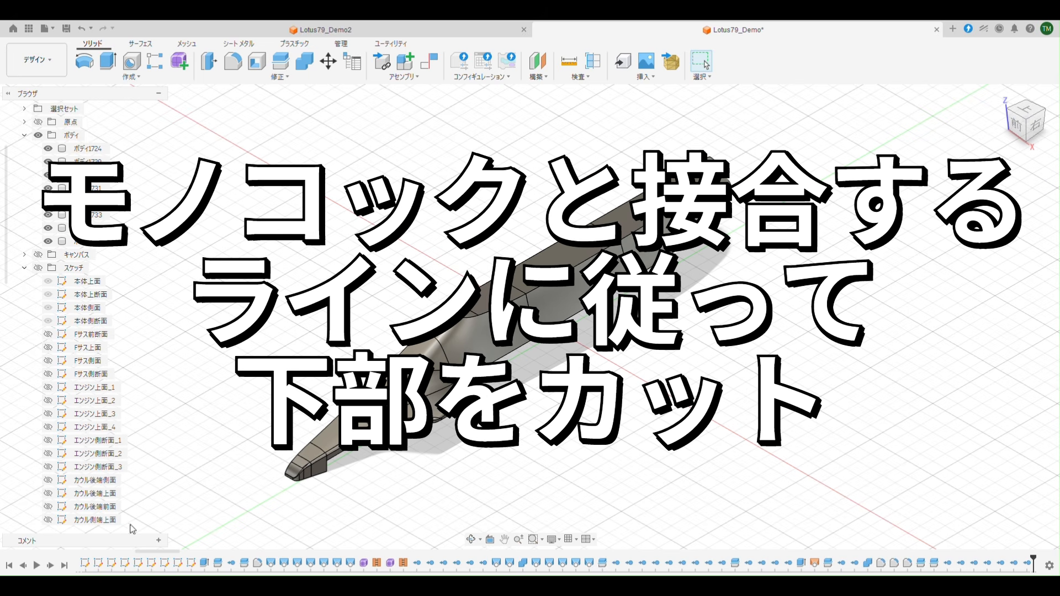
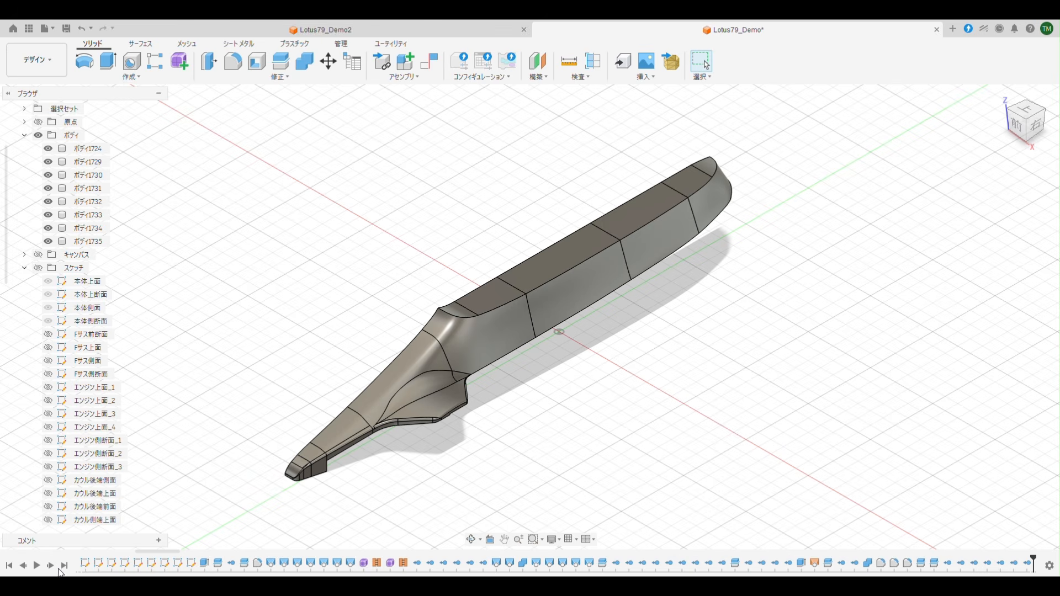
# Advance the timeline through the rear skirt extruded from the plan sketch and the splits and removes that trim it.
pyautogui.click(51, 565)
pyautogui.click(51, 566)
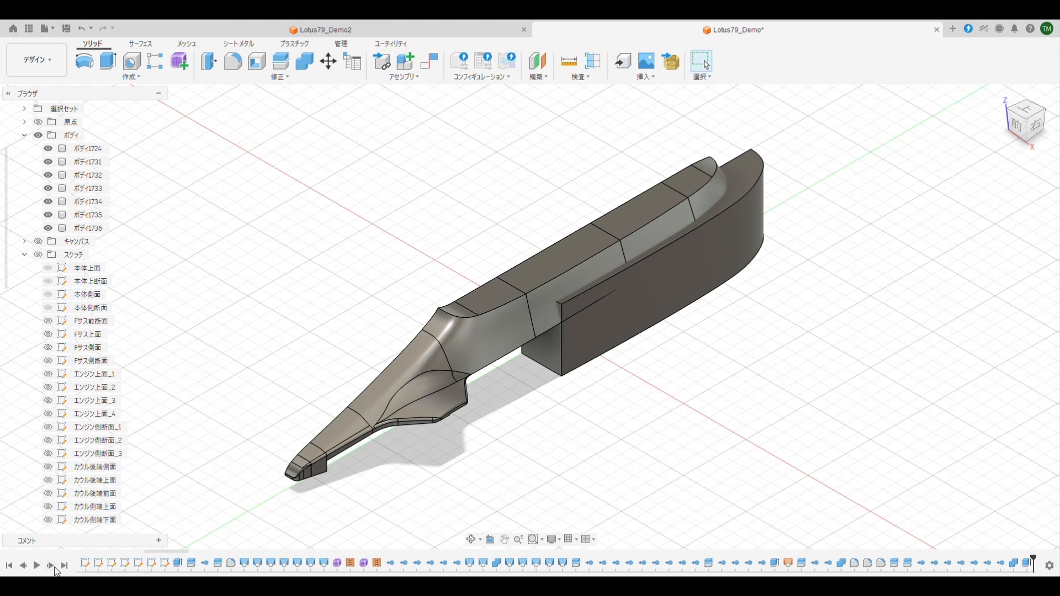
pyautogui.click(54, 566)
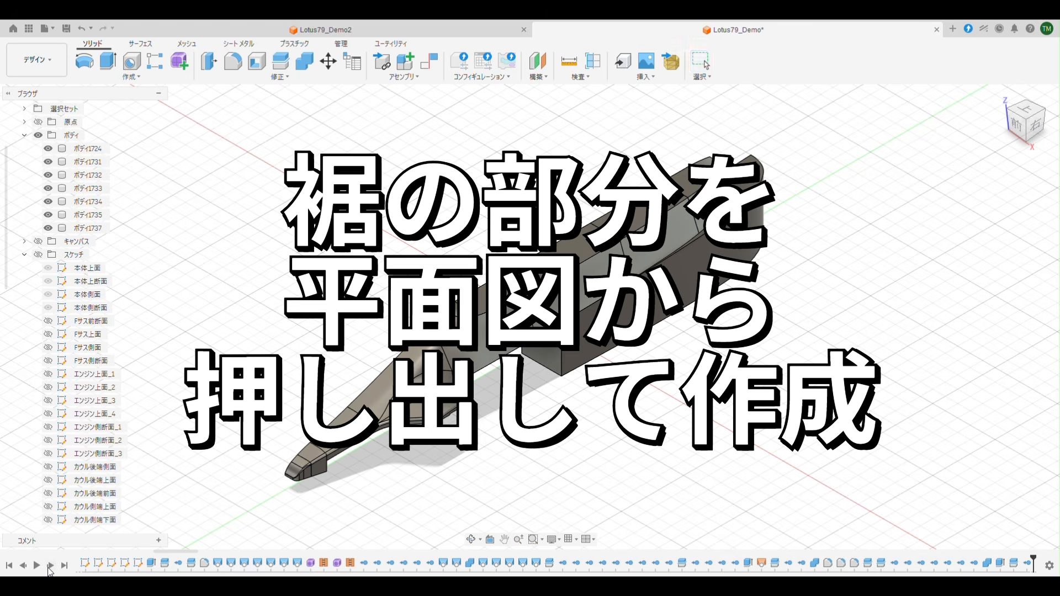
pyautogui.click(51, 566)
pyautogui.click(50, 565)
pyautogui.click(50, 565)
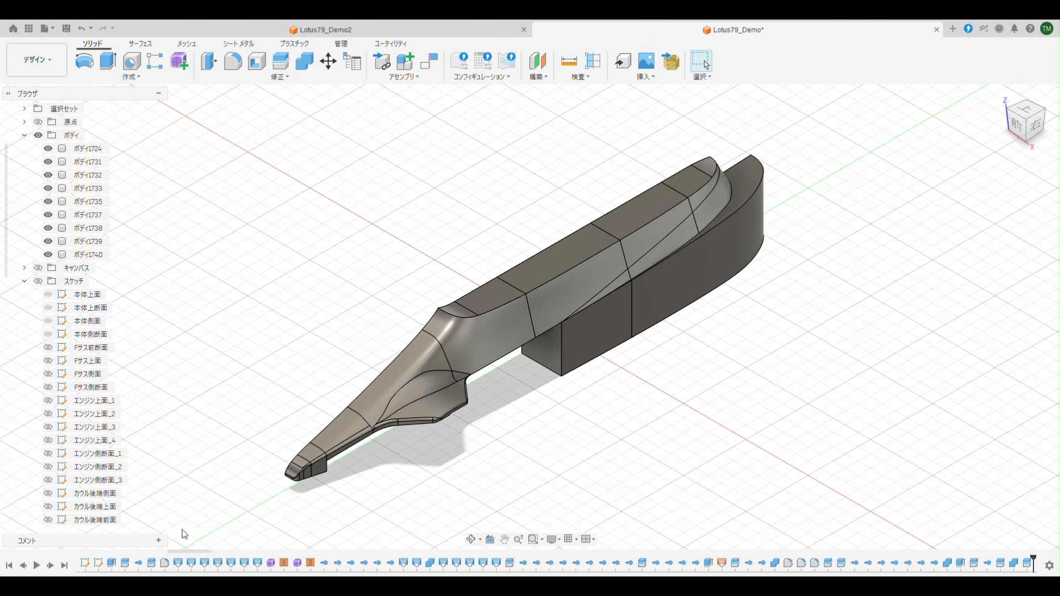
pyautogui.click(23, 566)
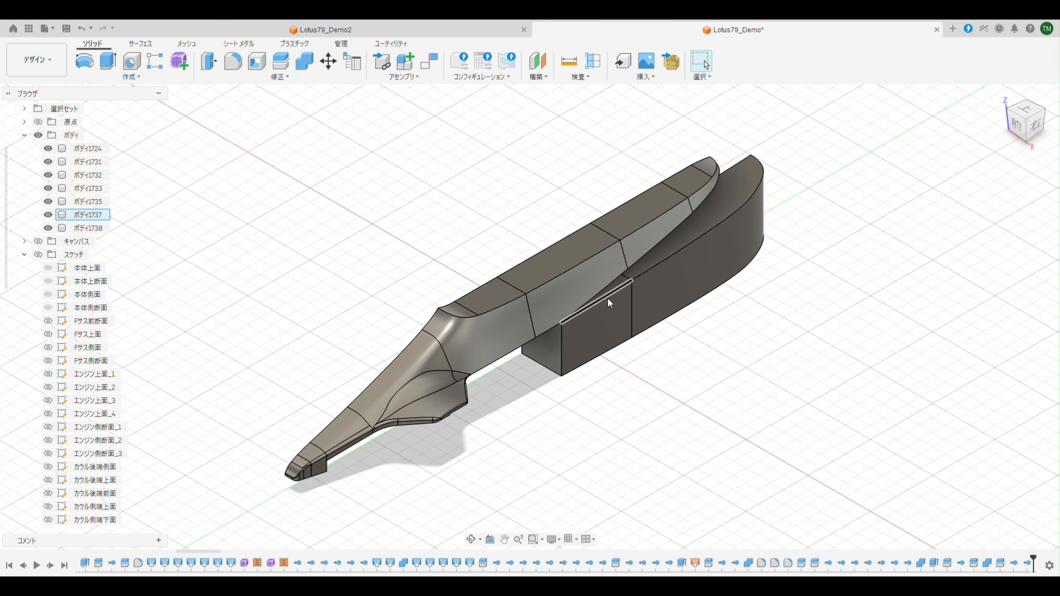
# Advance the timeline through the lofts joining the skirt to the cowl sections and the clearing of the leftover skirt blocks.
pyautogui.click(53, 571)
pyautogui.click(53, 570)
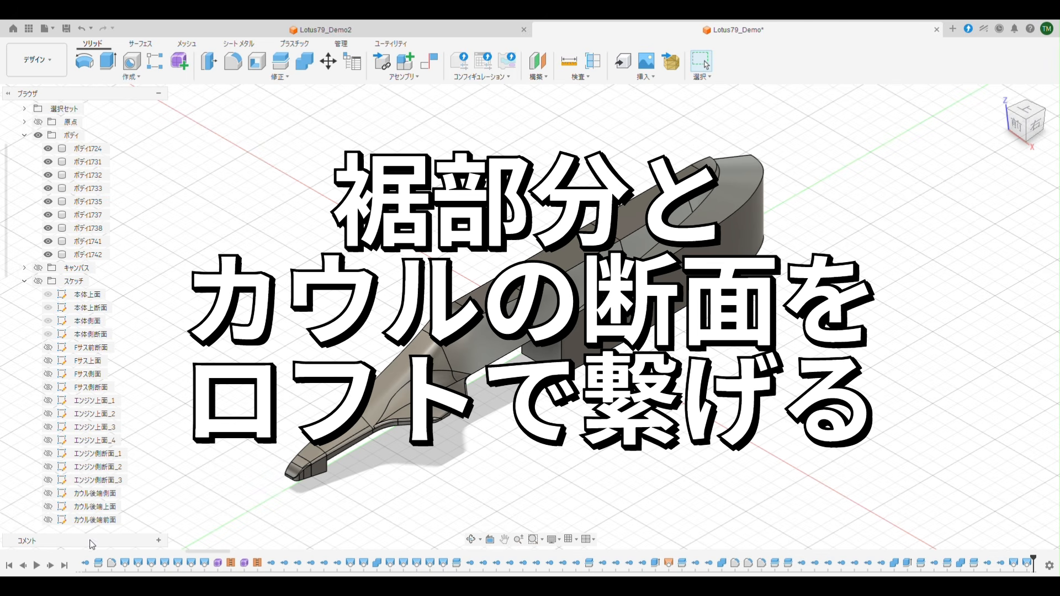
pyautogui.click(51, 568)
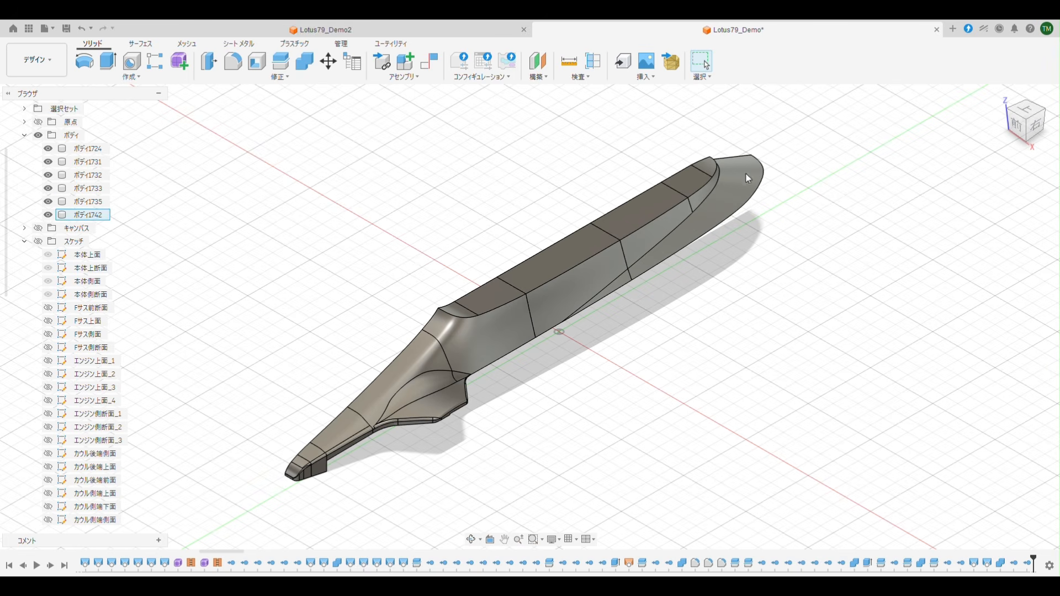
# Advance the timeline through the extrude, splits and loft that build the cowl's rear end tip, clearing its leftover bodies.
pyautogui.click(50, 566)
pyautogui.click(49, 567)
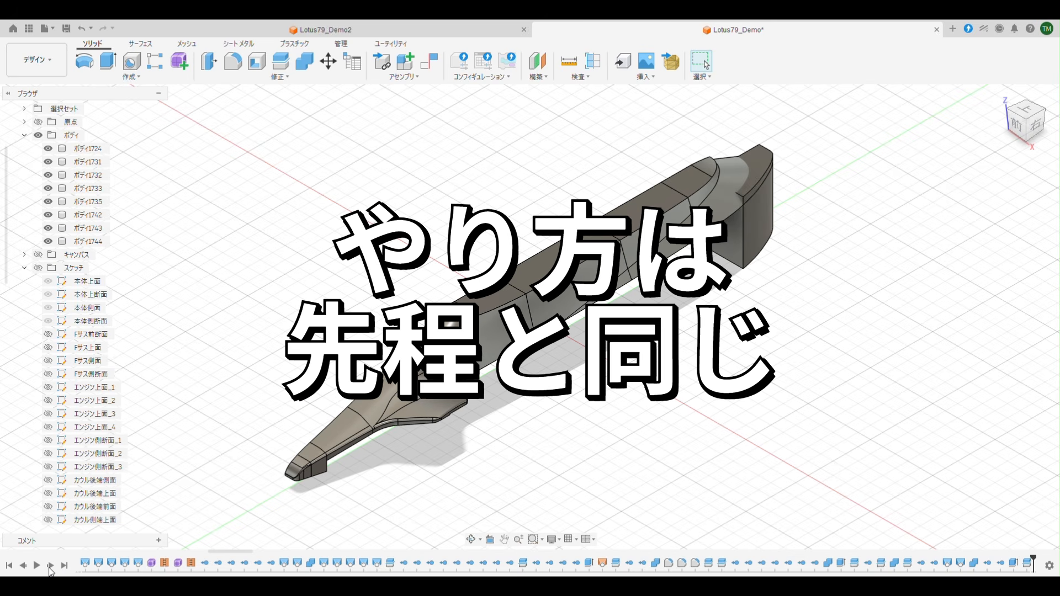
pyautogui.click(49, 567)
pyautogui.click(50, 567)
pyautogui.click(50, 568)
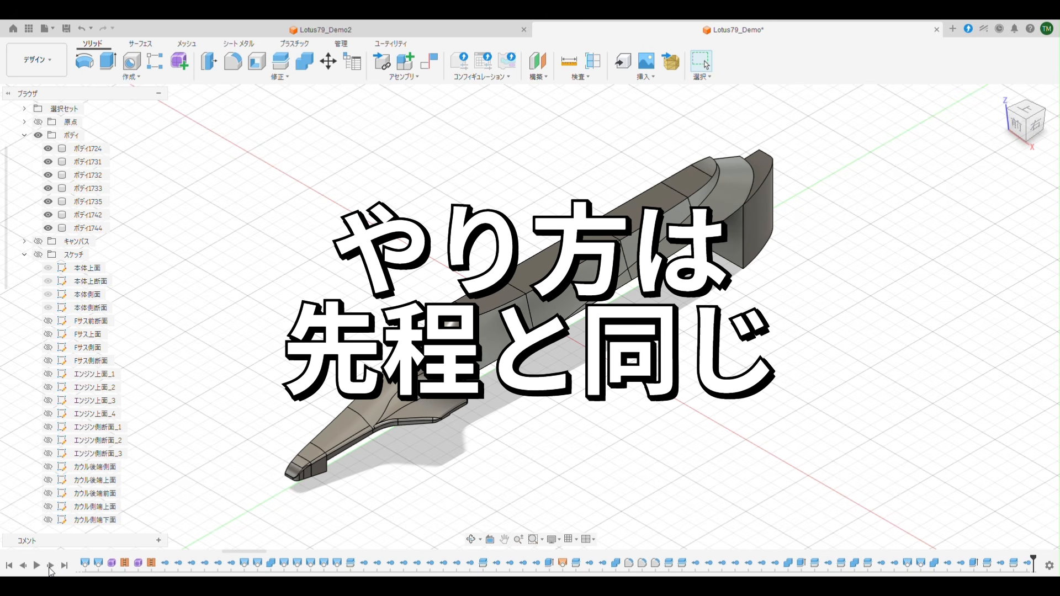
pyautogui.click(50, 566)
pyautogui.click(50, 566)
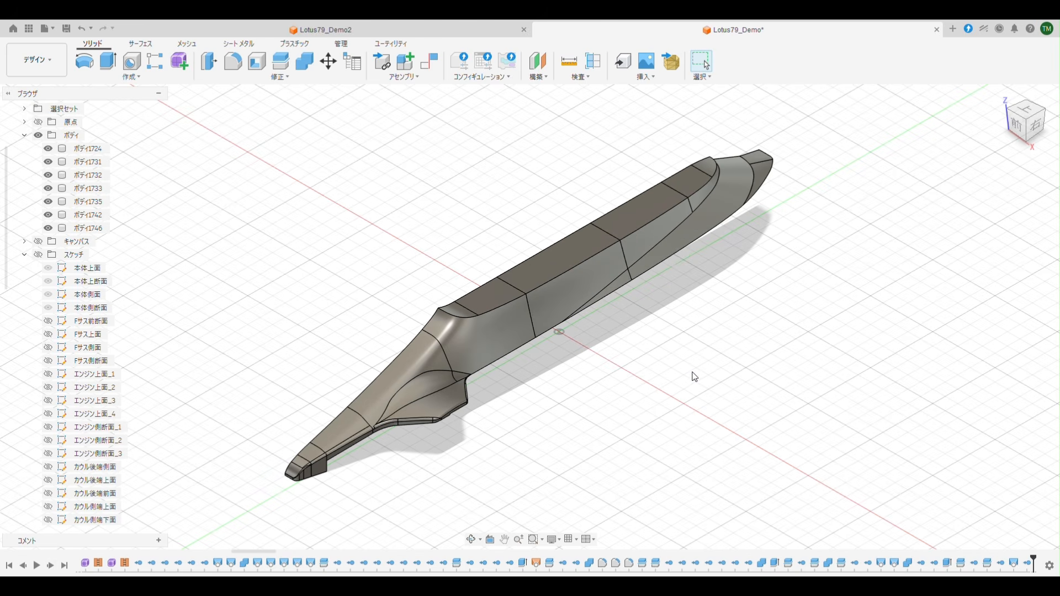
# Check the finished tail from the right, and advance the timeline through the copied, moved-aside rear cowl bodies and the following combines.
pyautogui.moveTo(694, 377)
pyautogui.keyDown('shift'); pyautogui.mouseDown(button='middle')
pyautogui.moveTo(651, 355)
pyautogui.moveTo(697, 367)
pyautogui.moveTo(666, 359)
pyautogui.moveTo(682, 362)
pyautogui.mouseUp(button='middle'); pyautogui.keyUp('shift')
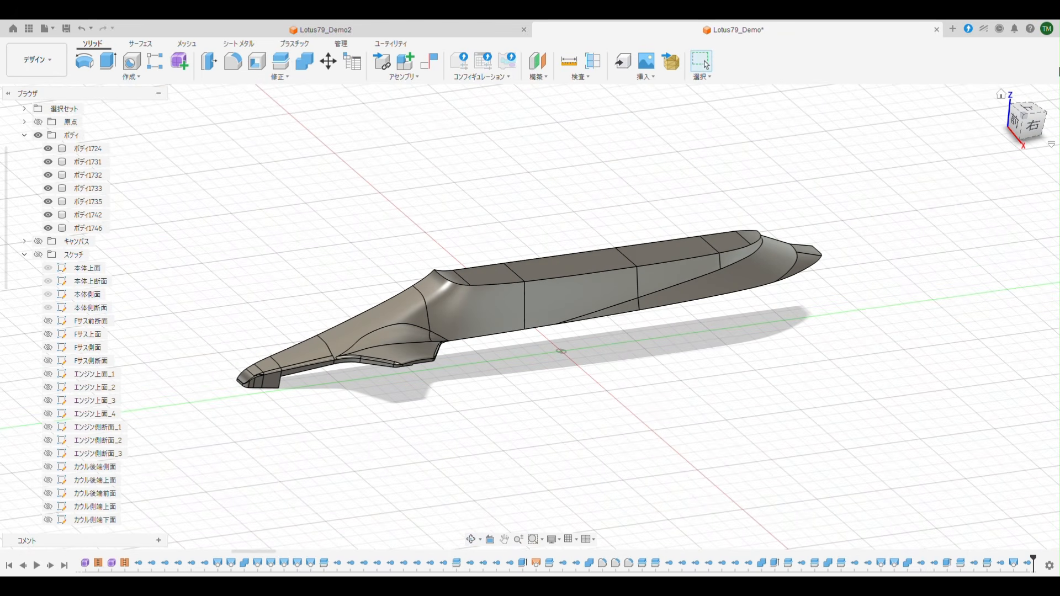
pyautogui.click(1002, 97)
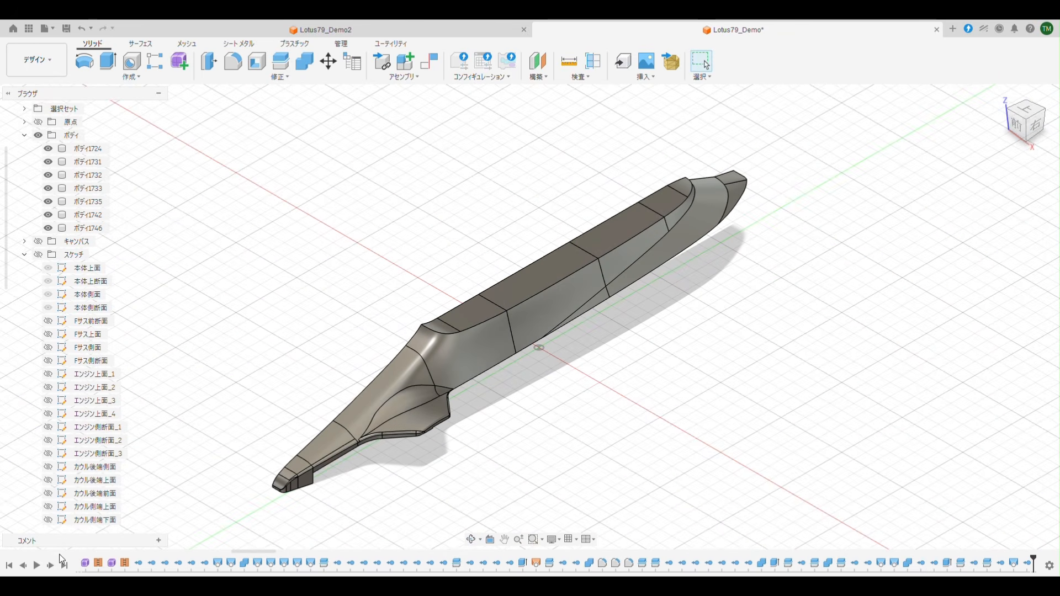
pyautogui.click(50, 568)
pyautogui.click(50, 567)
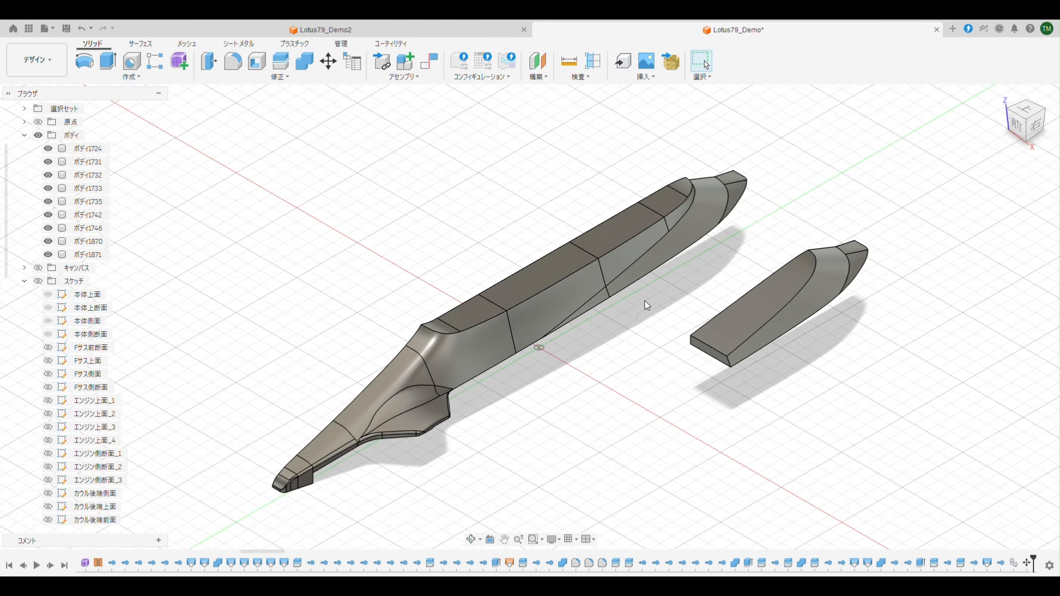
pyautogui.click(51, 572)
pyautogui.click(51, 572)
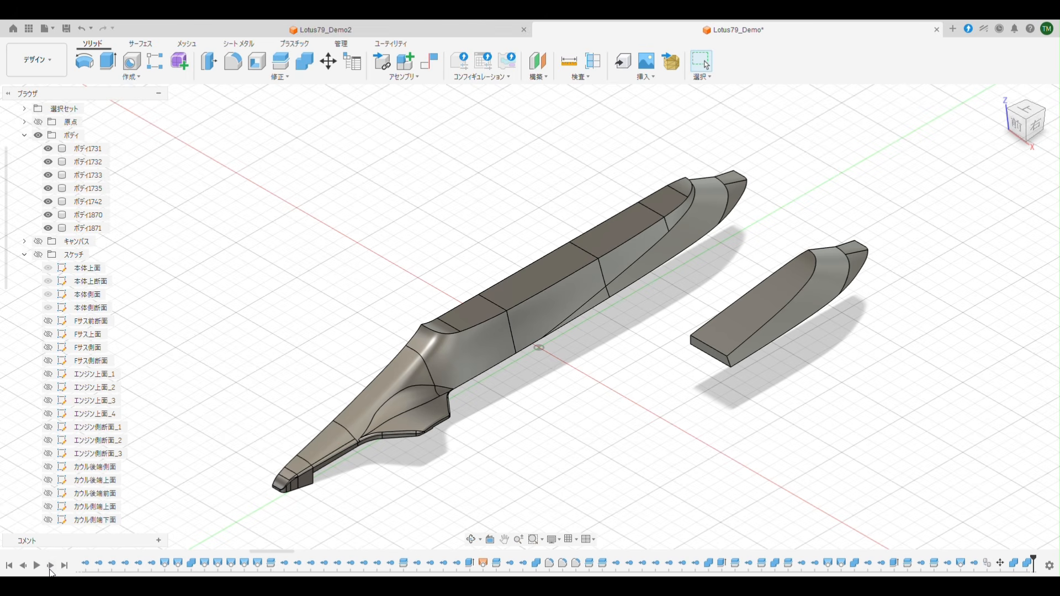
# Advance the timeline through the long side block extruded beneath the cowl and the split and remove features that trim it.
pyautogui.click(51, 565)
pyautogui.click(51, 565)
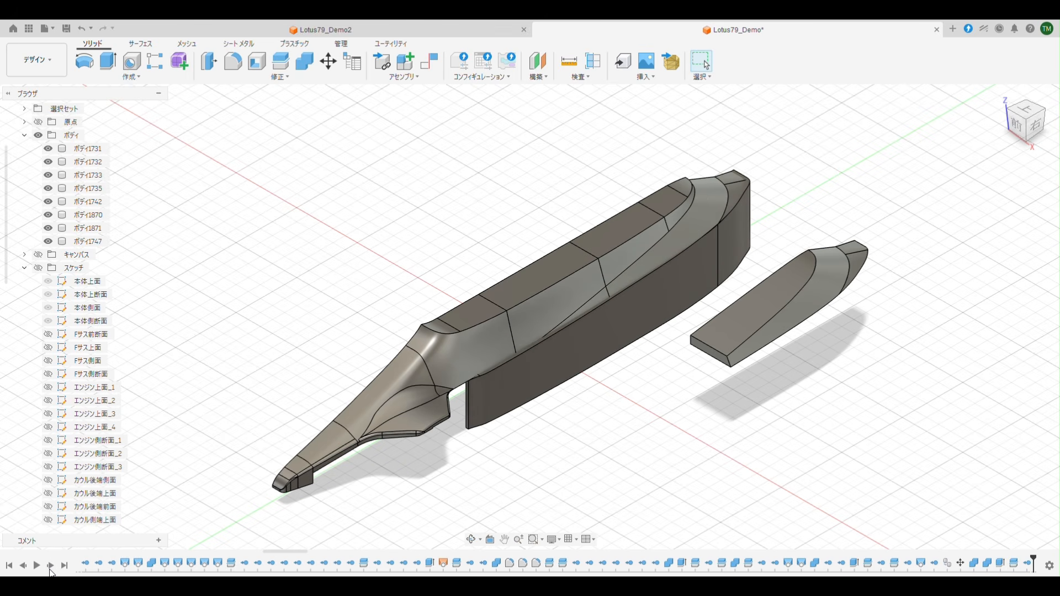
pyautogui.click(51, 565)
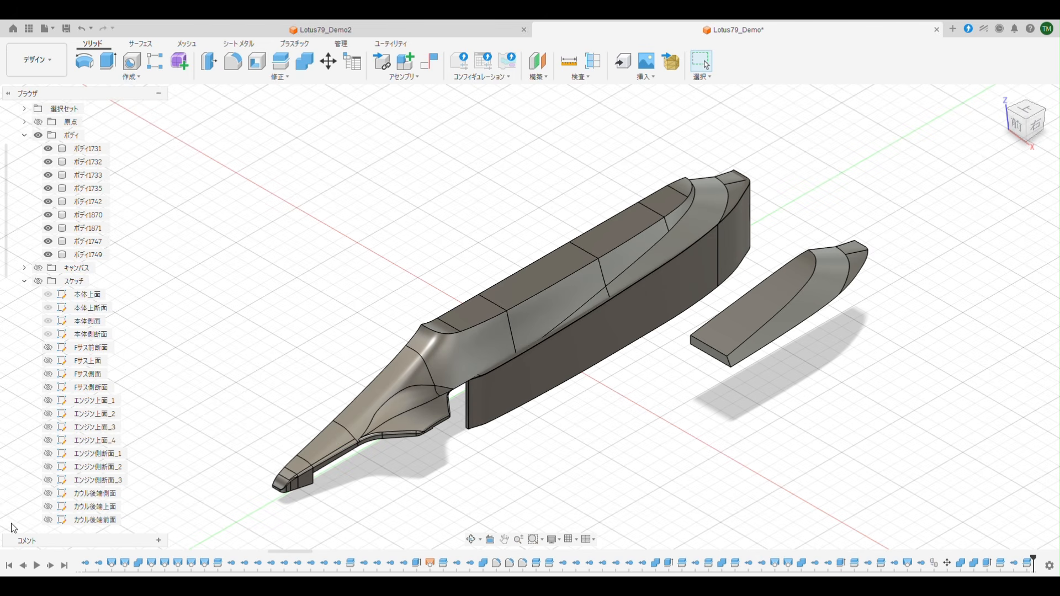
pyautogui.click(50, 567)
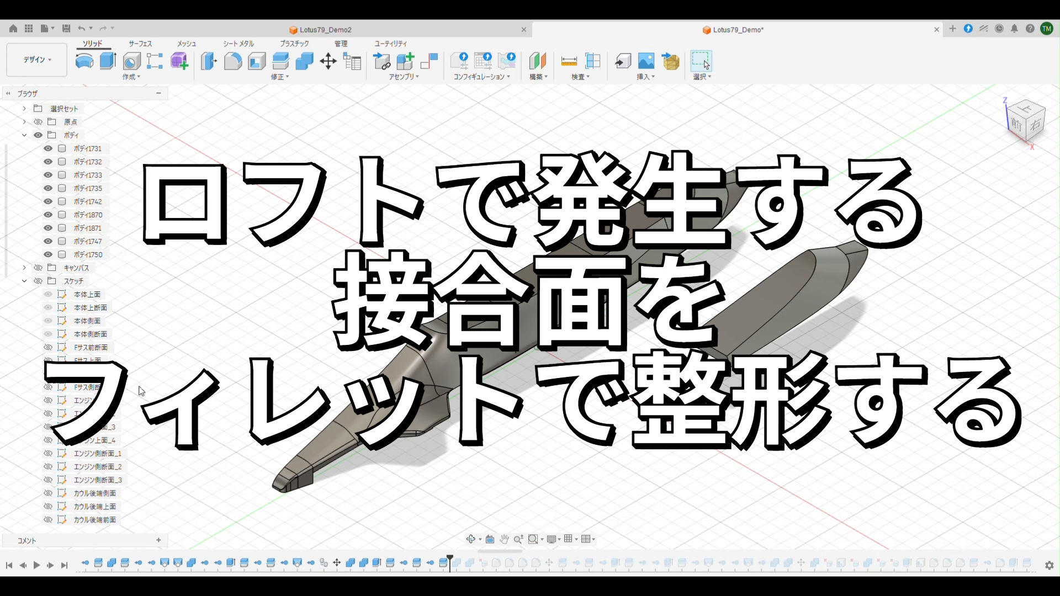
# Advance the timeline through the combines uniting the cowl bodies, the following face deletion and the fillets that smooth the loft seams.
pyautogui.click(49, 565)
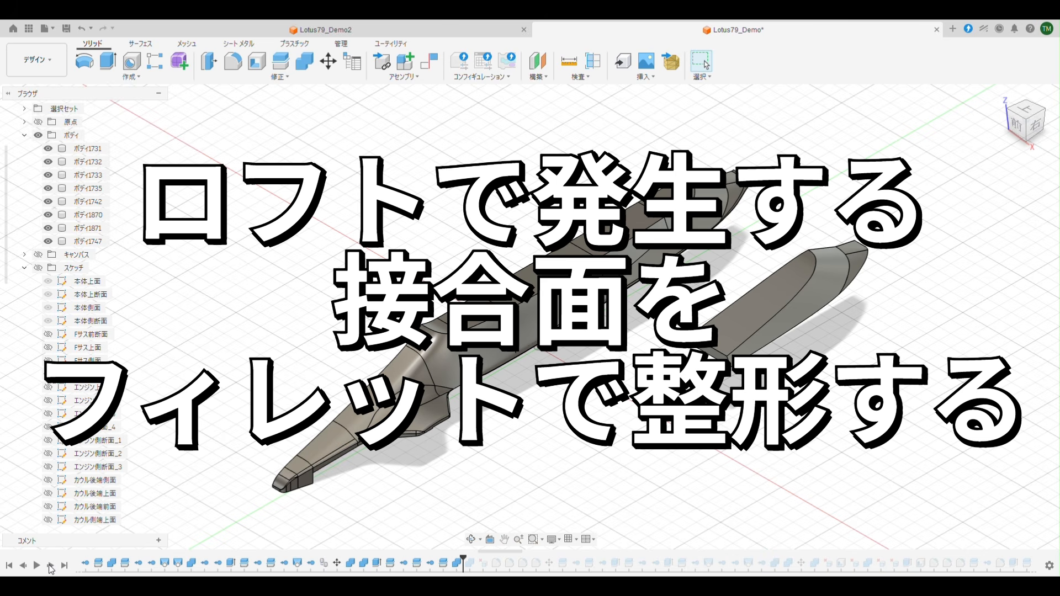
pyautogui.click(49, 565)
pyautogui.click(49, 564)
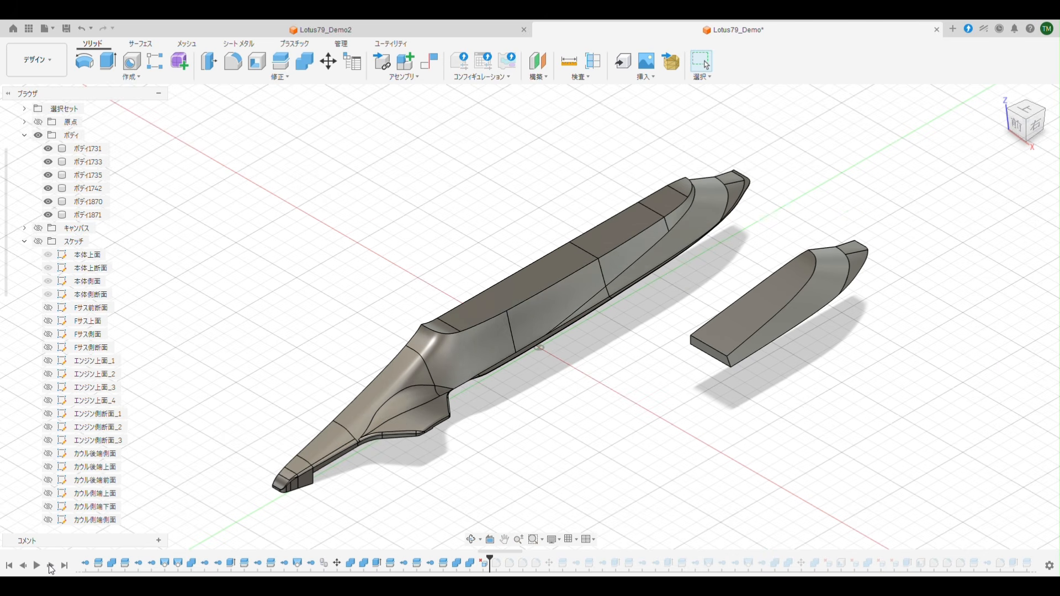
pyautogui.click(50, 566)
pyautogui.click(50, 566)
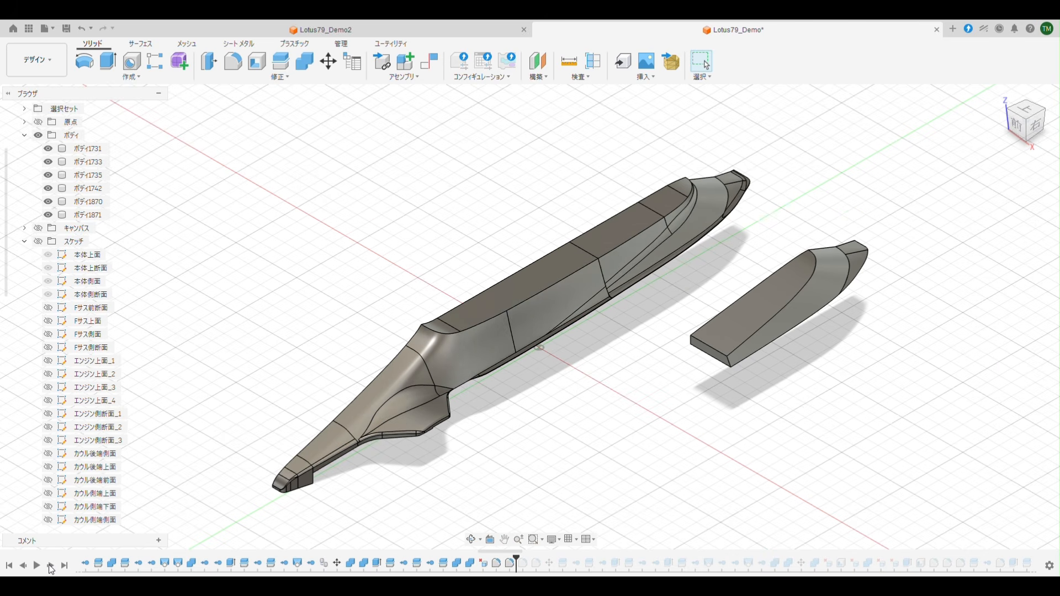
pyautogui.click(50, 565)
pyautogui.click(50, 566)
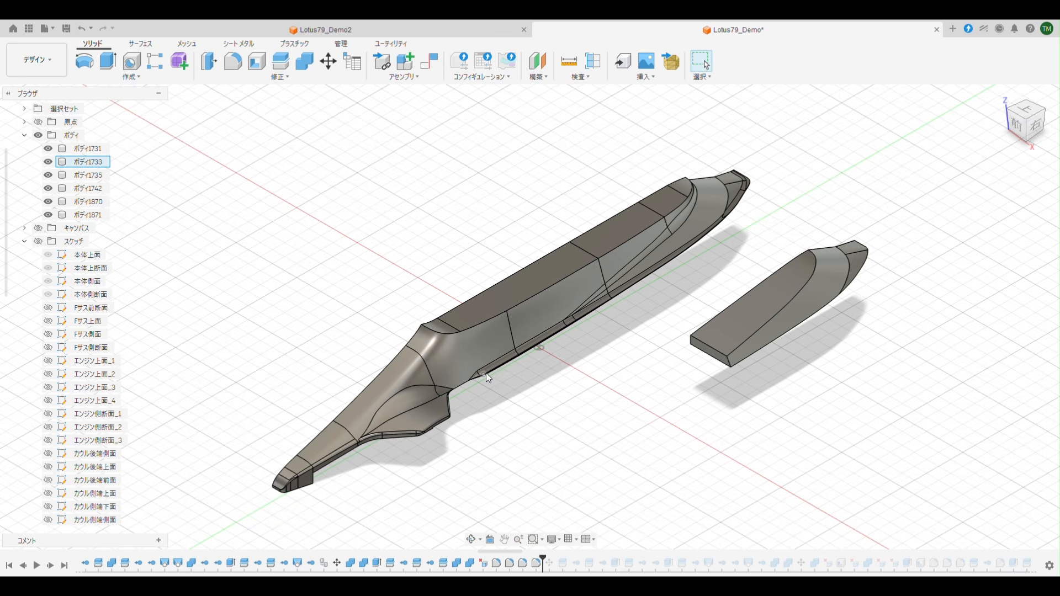
# Advance the timeline through the main body's move and the splits that trim the copied rear cowl piece down to its tail.
pyautogui.click(53, 569)
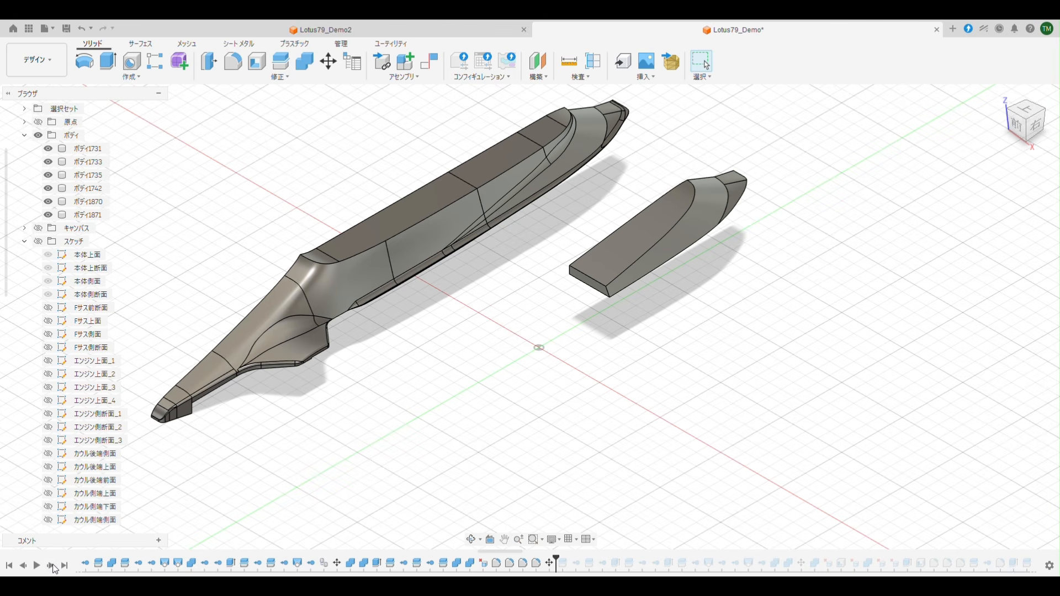
pyautogui.click(51, 566)
pyautogui.click(51, 565)
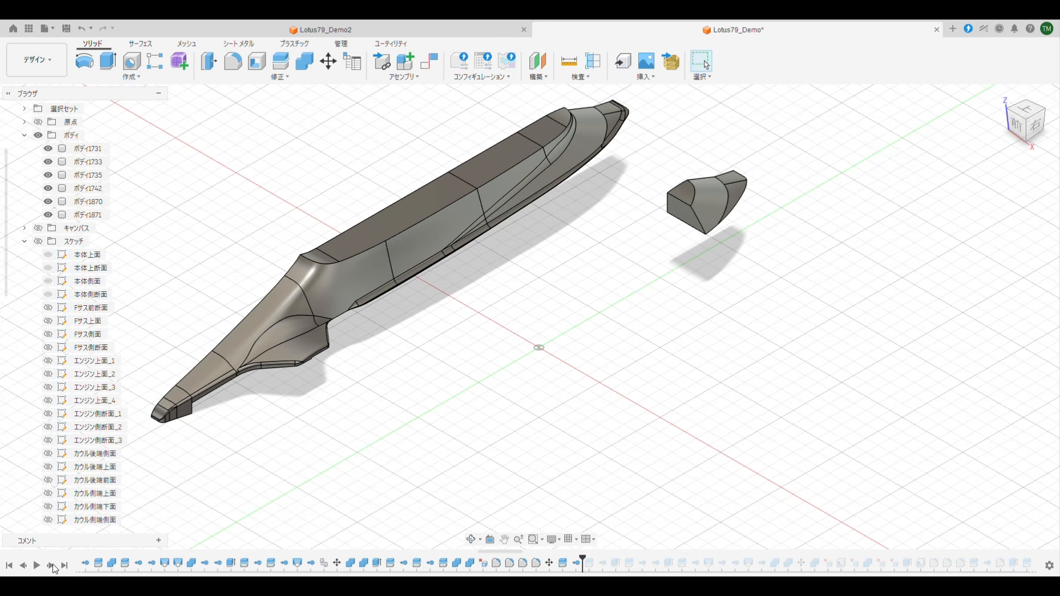
pyautogui.click(52, 566)
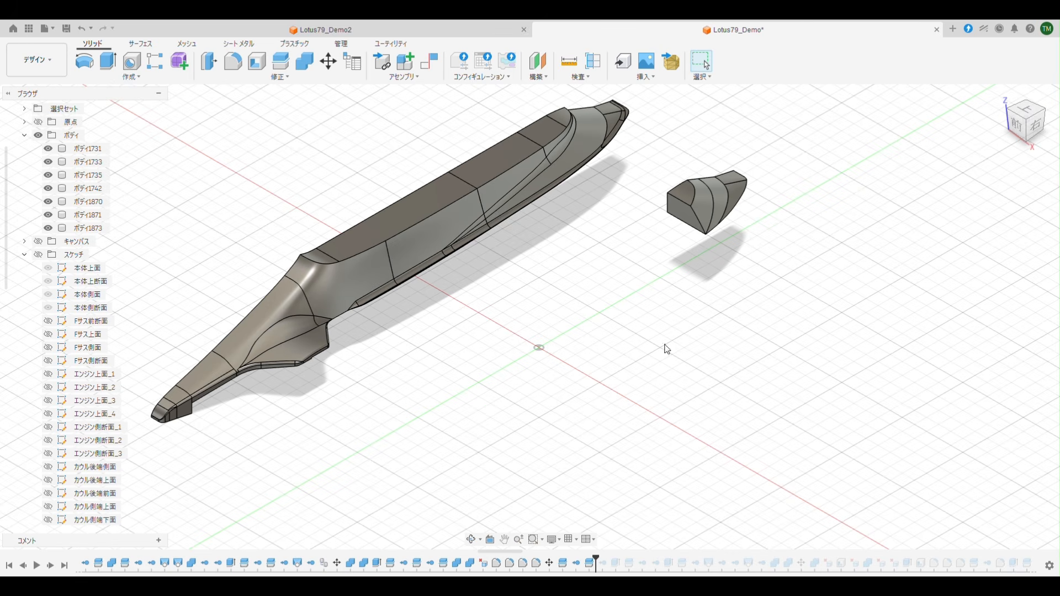
# Advance the timeline through the remove and split features and the two extruded blocks at the front of the copied tail piece.
pyautogui.scroll(5, 773, 276)
pyautogui.moveTo(773, 279); pyautogui.dragTo(775, 560, button='middle')
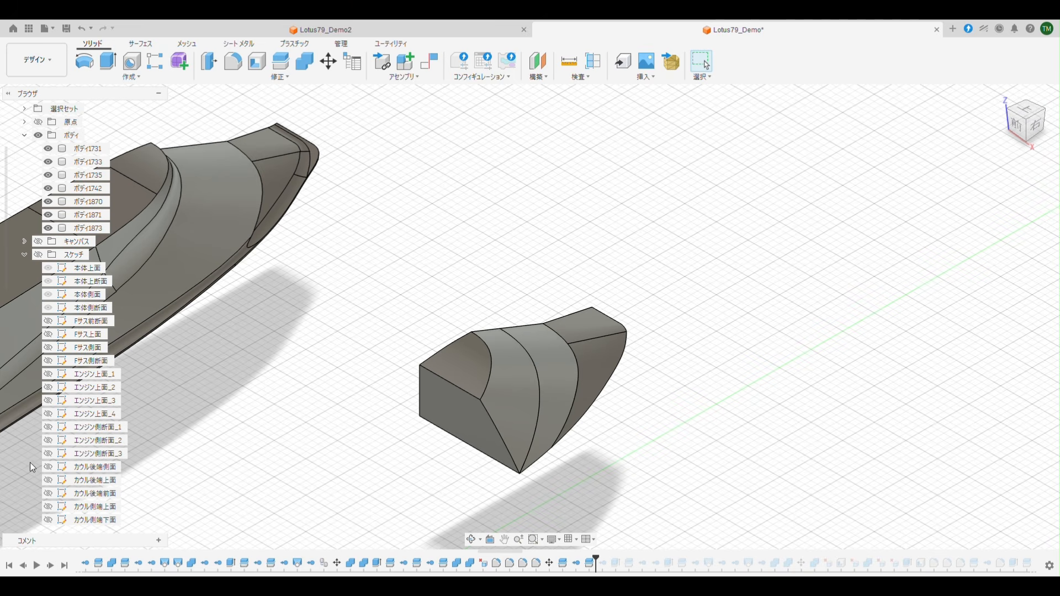
pyautogui.click(50, 566)
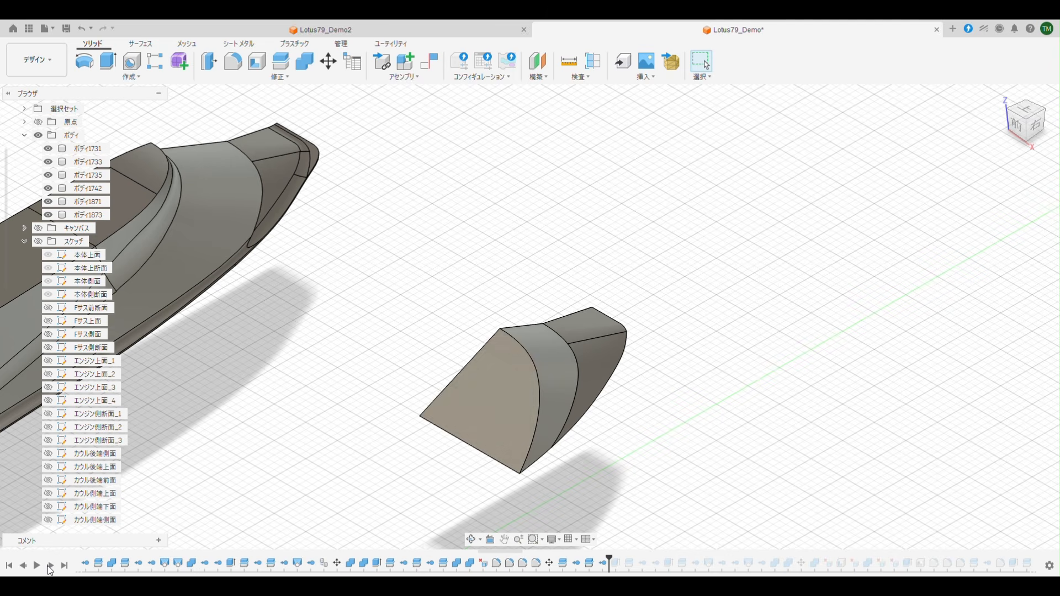
pyautogui.click(50, 565)
pyautogui.click(49, 566)
pyautogui.click(49, 566)
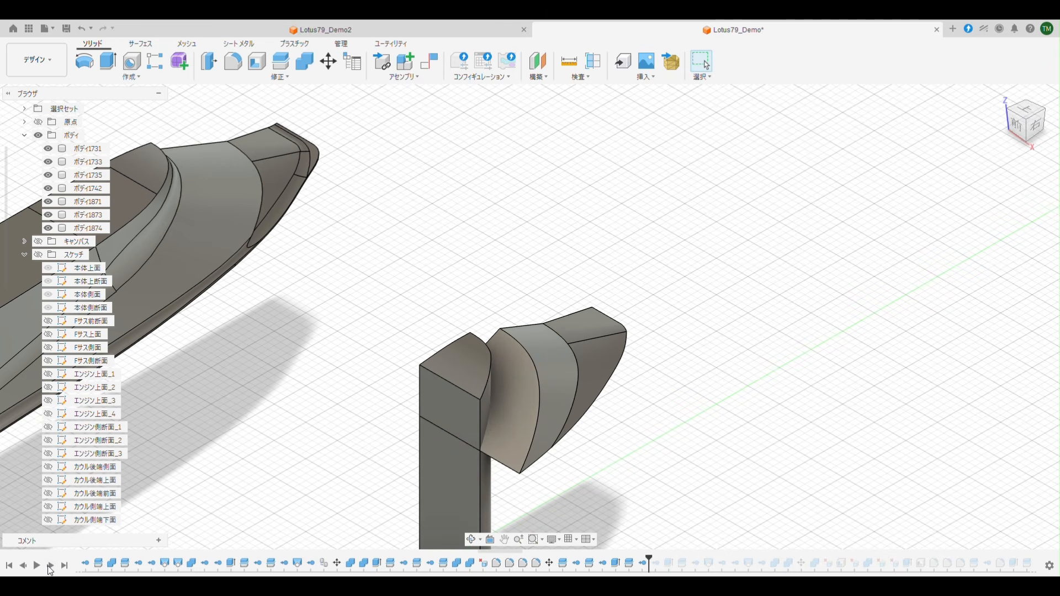
pyautogui.click(49, 566)
pyautogui.click(49, 565)
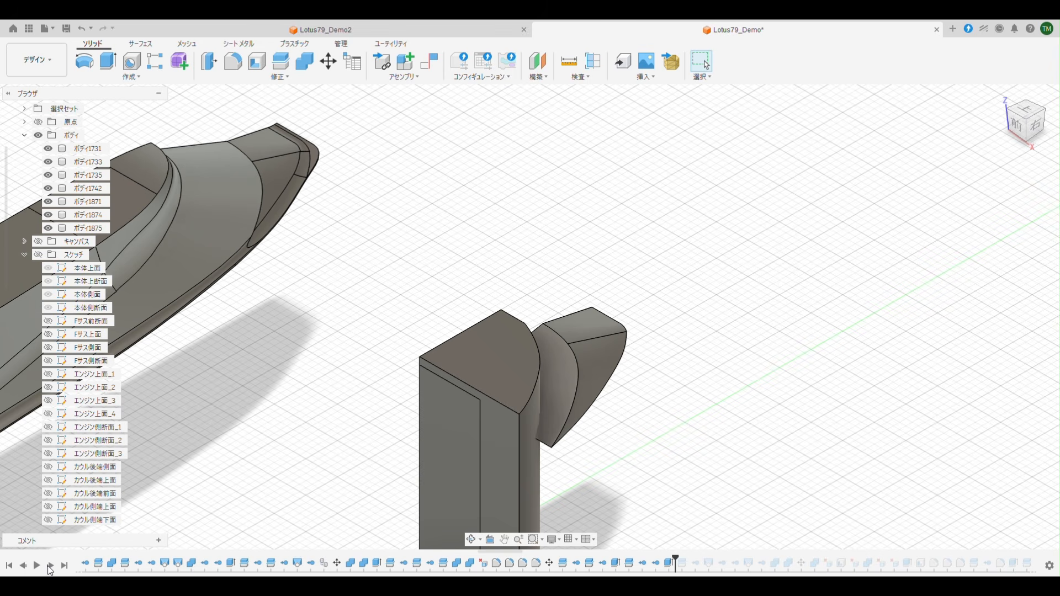
# Advance the timeline through the second block's split and the lofts that bridge the bulging middle gap in the tail, clearing leftover bodies.
pyautogui.click(49, 565)
pyautogui.click(49, 566)
pyautogui.click(49, 566)
pyautogui.click(49, 566)
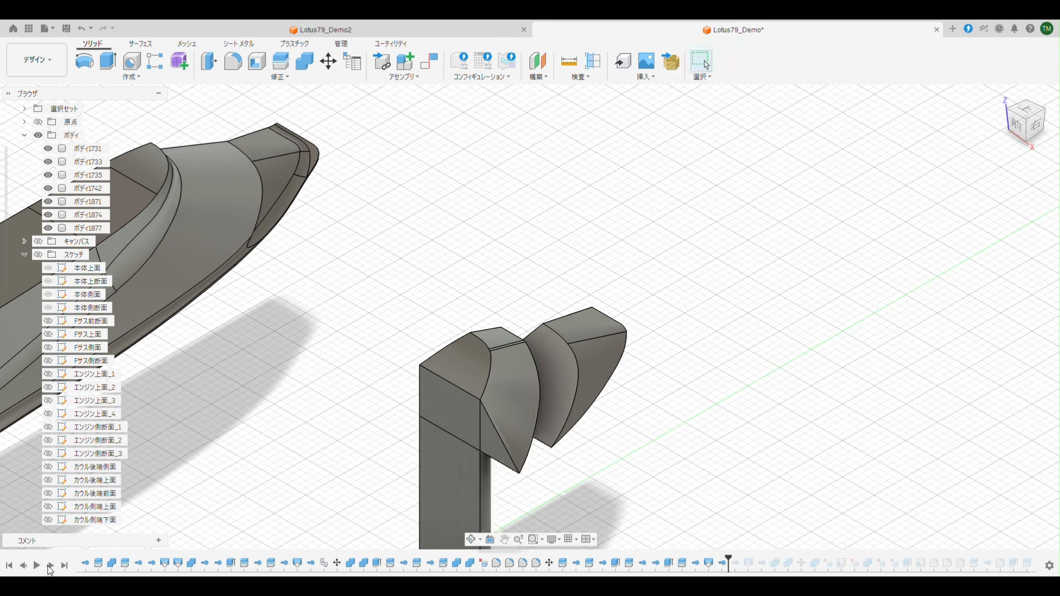
pyautogui.click(49, 565)
pyautogui.click(49, 566)
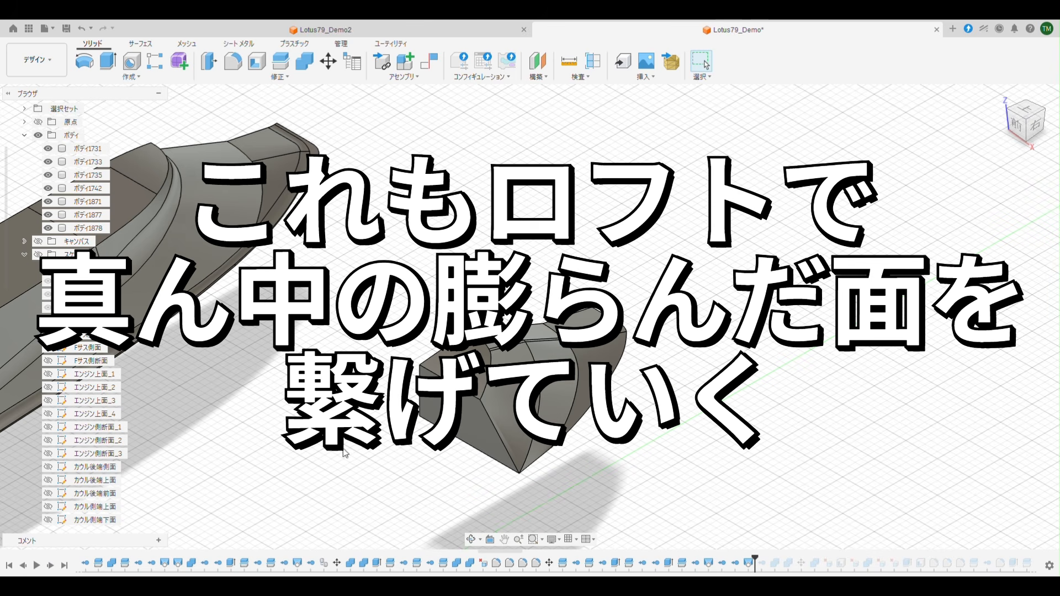
# Check the lofted tail from the right, and advance the timeline through the leftover tail removal, the combines and the main body's move back.
pyautogui.keyDown('shift'); pyautogui.moveTo(657, 435); pyautogui.dragTo(630, 408, button='middle'); pyautogui.keyUp('shift')
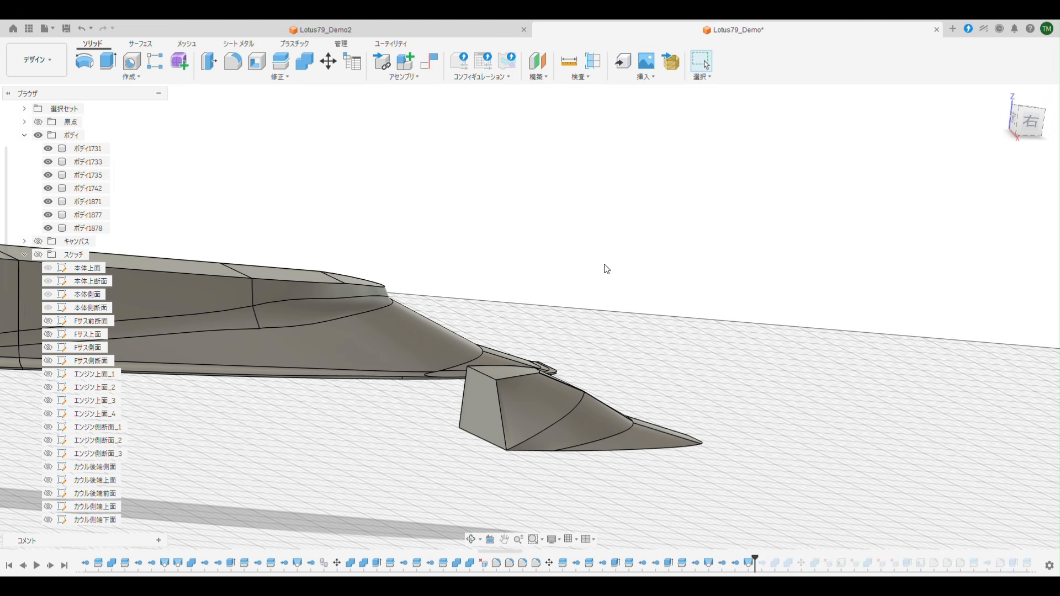
pyautogui.click(1006, 98)
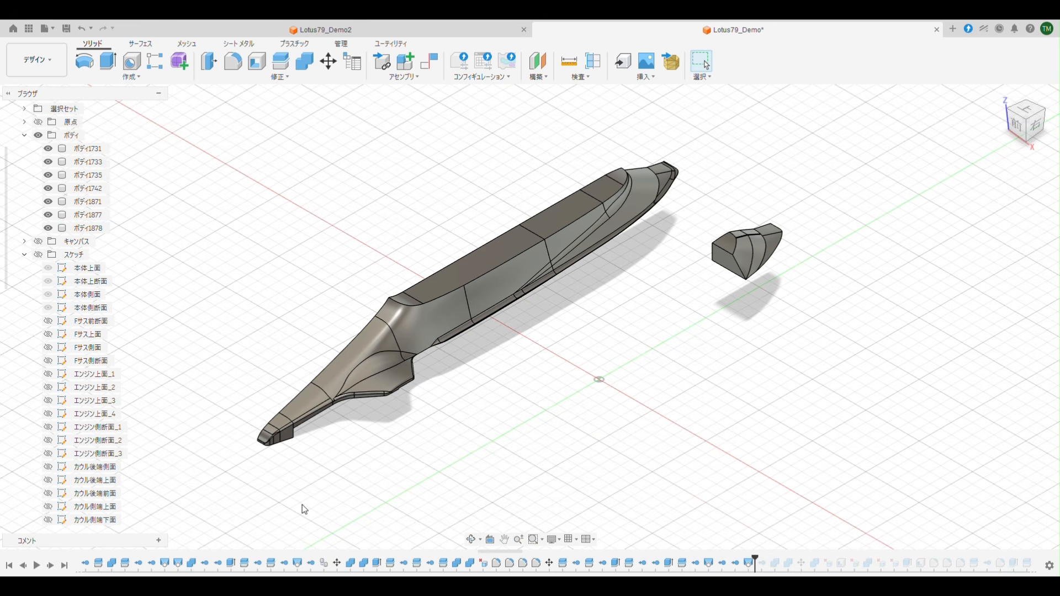
pyautogui.click(52, 569)
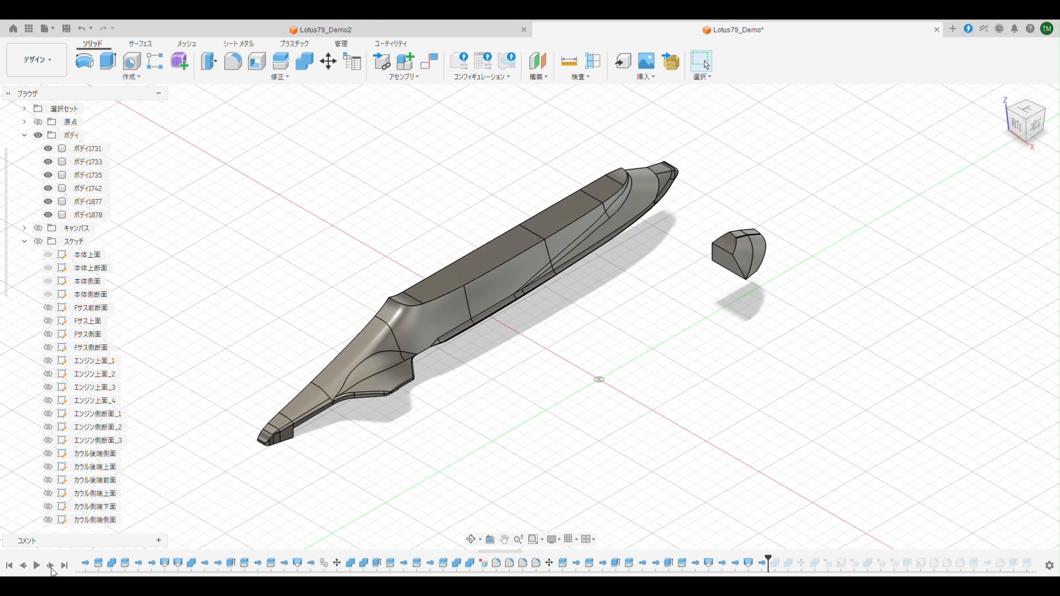
pyautogui.click(52, 570)
pyautogui.click(51, 570)
pyautogui.click(52, 570)
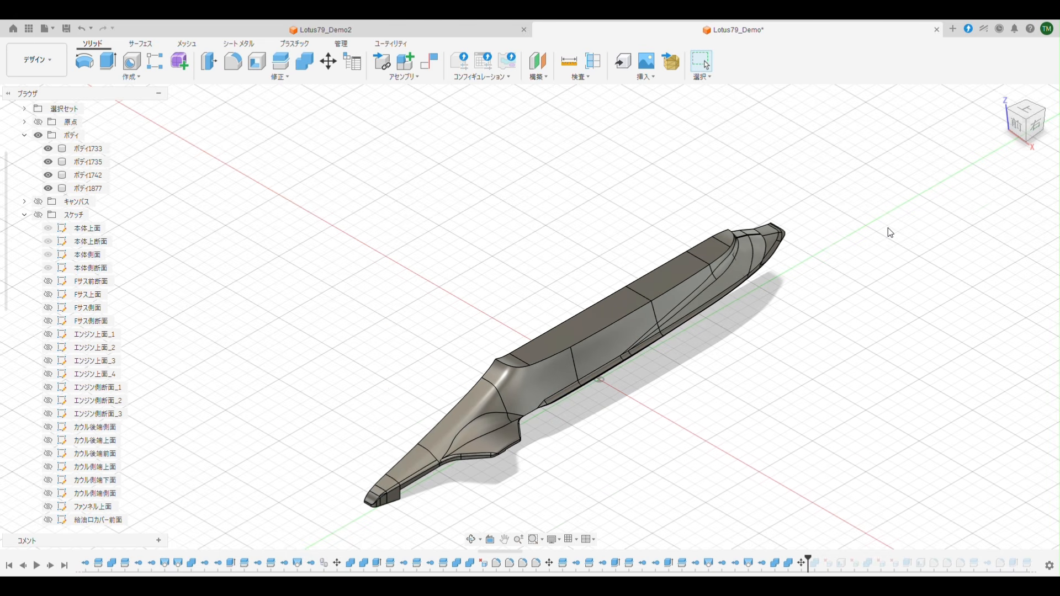
# Examine the rear cowl where the tail piece meets it, and advance the timeline through the combine that makes them one body.
pyautogui.keyDown('shift'); pyautogui.moveTo(887, 228); pyautogui.dragTo(804, 245, button='middle'); pyautogui.keyUp('shift')
pyautogui.scroll(3, 804, 242)
pyautogui.moveTo(709, 287); pyautogui.dragTo(676, 115, button='middle')
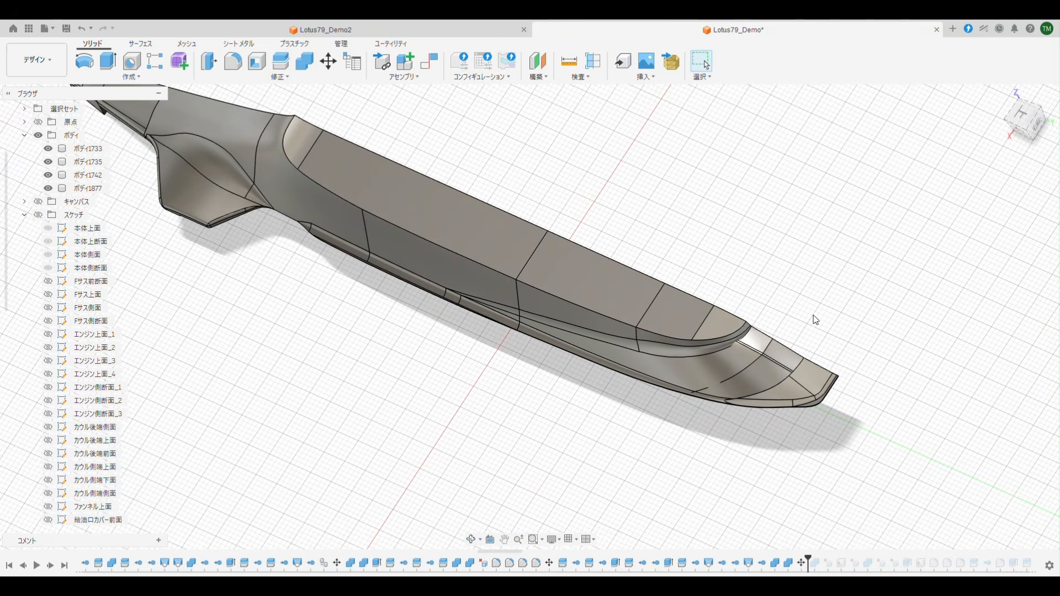
pyautogui.scroll(4, 806, 320)
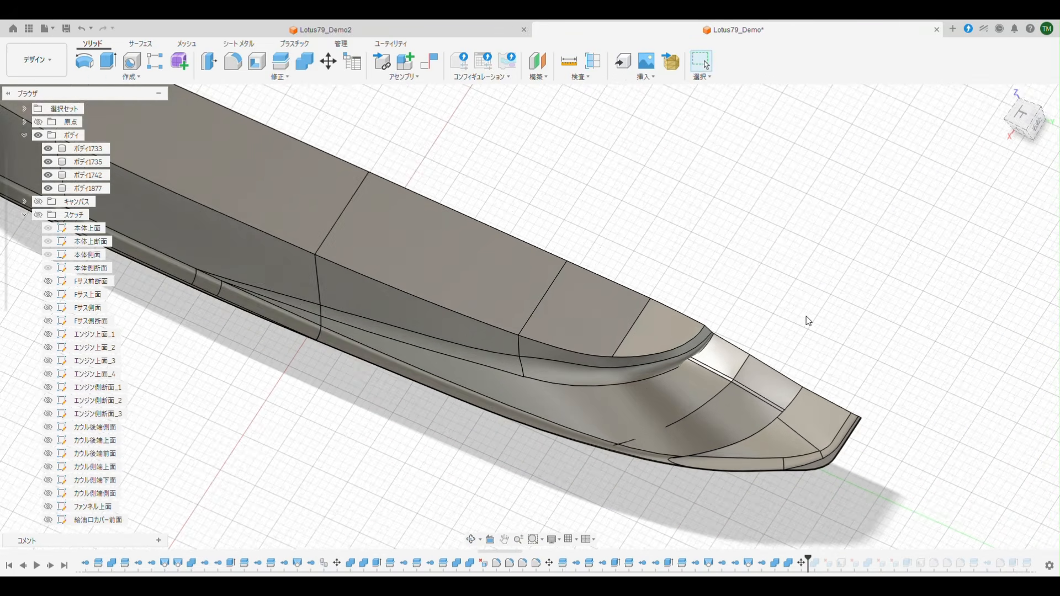
pyautogui.moveTo(799, 303); pyautogui.dragTo(840, 177, button='middle')
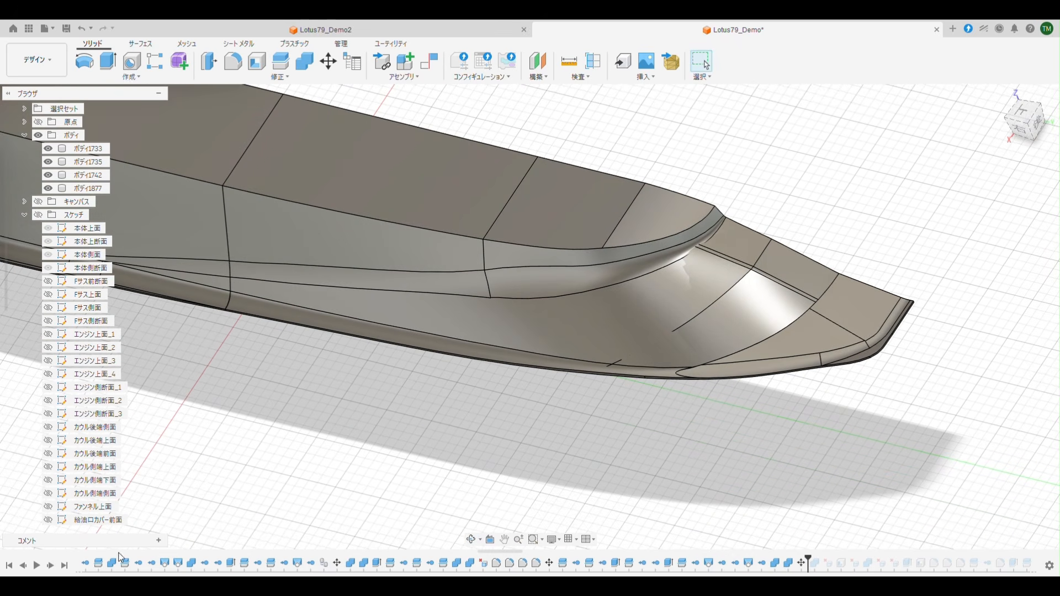
pyautogui.click(51, 569)
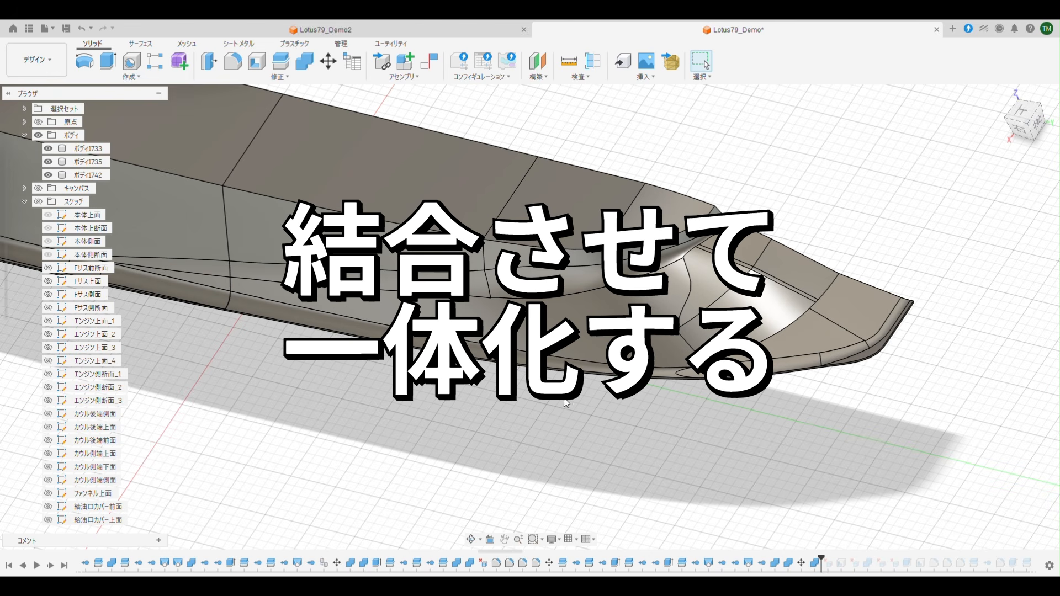
pyautogui.keyDown('shift'); pyautogui.moveTo(617, 450); pyautogui.dragTo(673, 438, button='middle'); pyautogui.keyUp('shift')
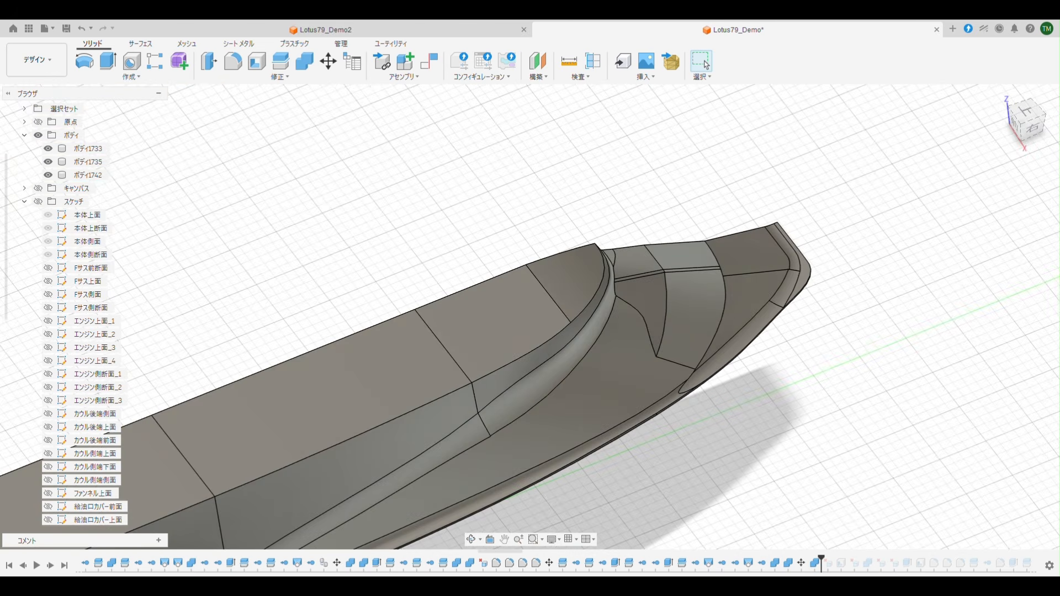
pyautogui.click(987, 91)
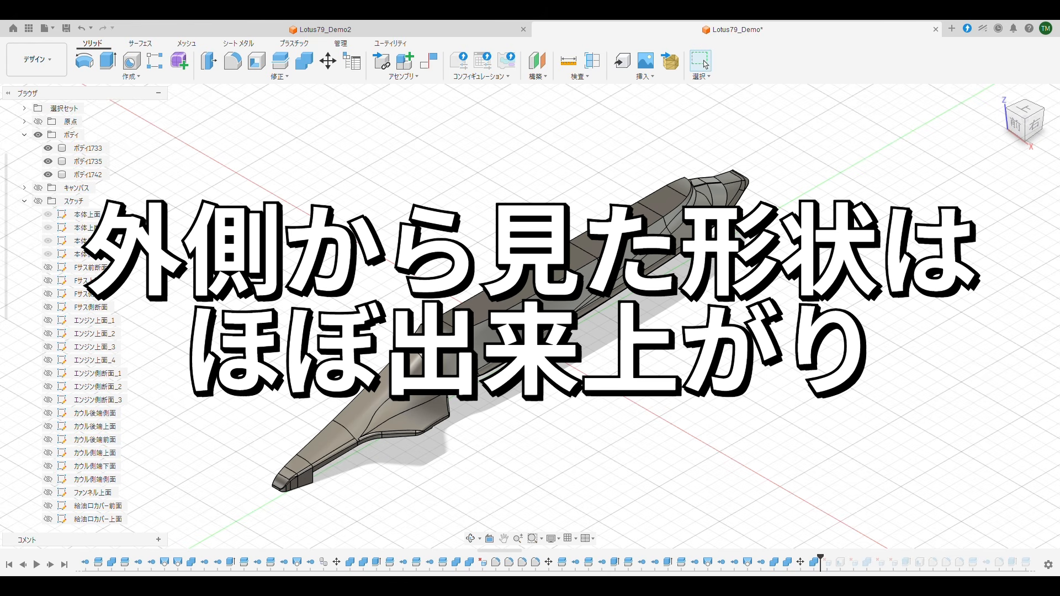
# Inspect the body's inner side and underside, and advance the timeline through the face deletion and the shell that hollows the front body.
pyautogui.keyDown('shift'); pyautogui.moveTo(303, 279); pyautogui.dragTo(379, 220, button='middle'); pyautogui.keyUp('shift')
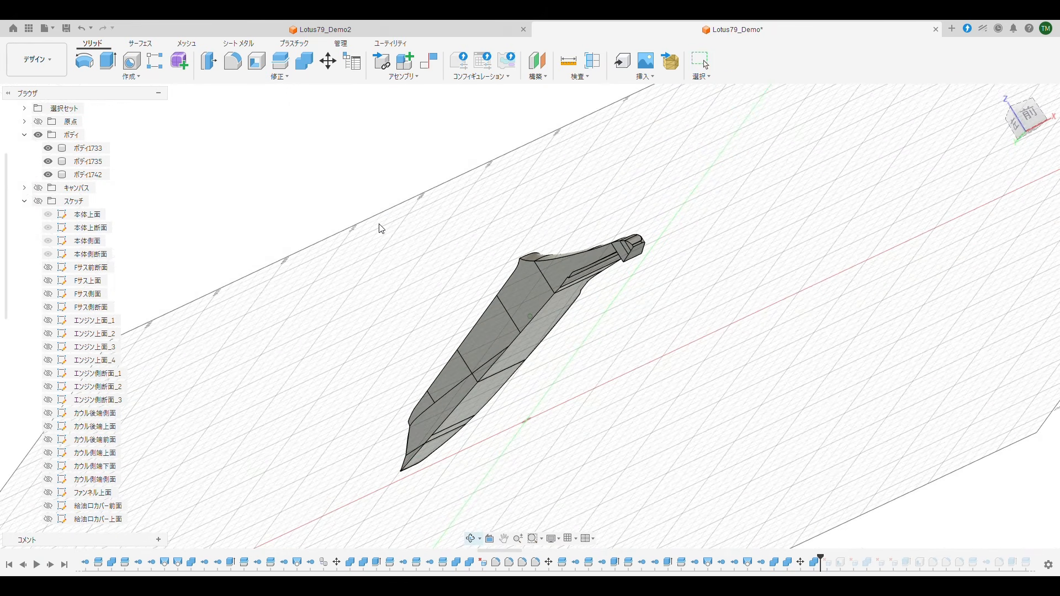
pyautogui.scroll(3, 403, 225)
pyautogui.keyDown('shift'); pyautogui.moveTo(433, 277); pyautogui.dragTo(419, 188, button='middle'); pyautogui.keyUp('shift')
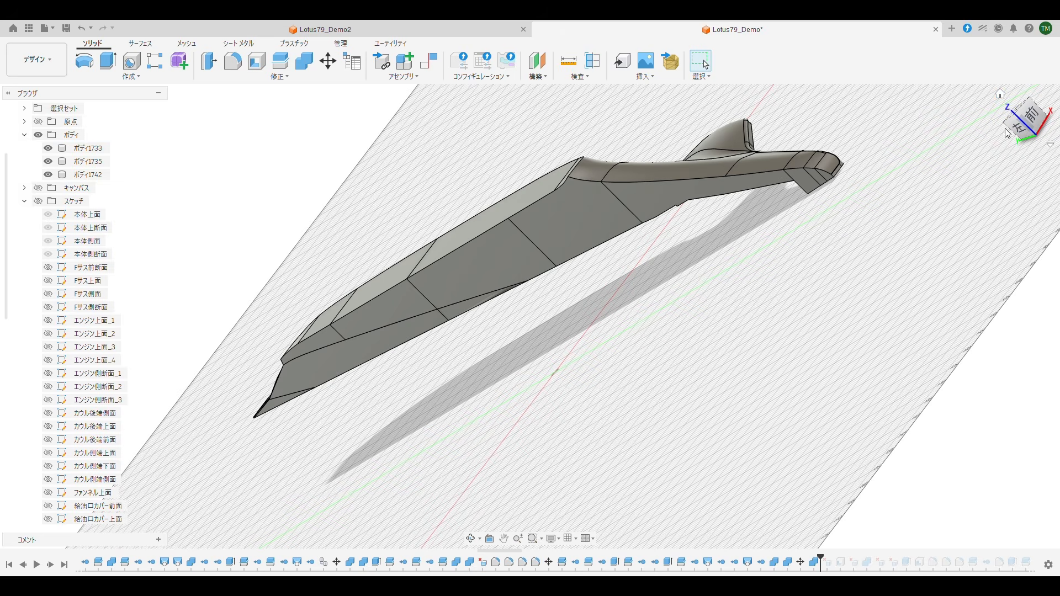
pyautogui.click(1002, 95)
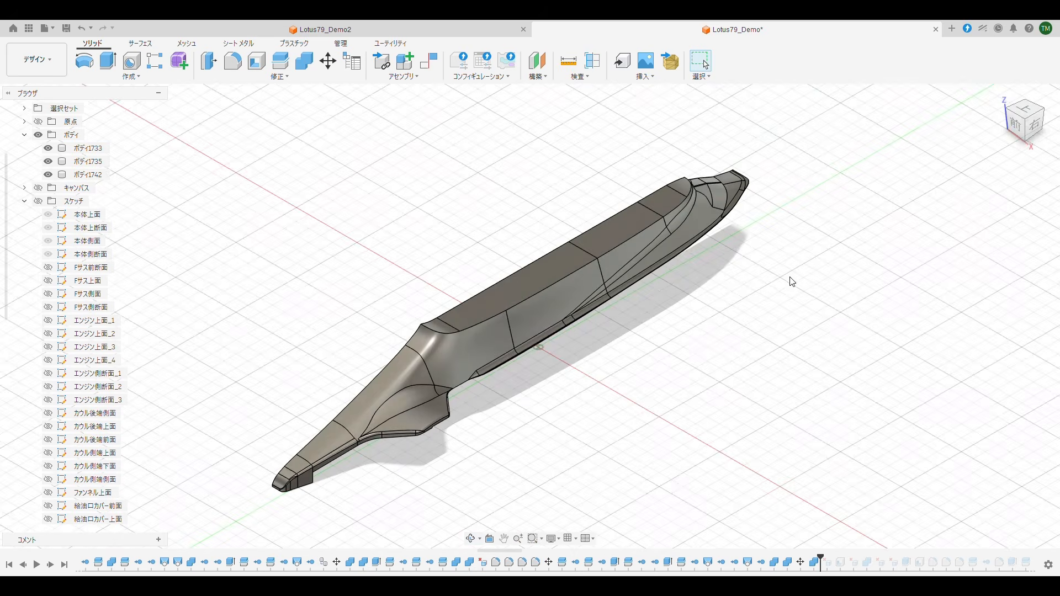
pyautogui.keyDown('shift'); pyautogui.moveTo(789, 281); pyautogui.dragTo(506, 400, button='middle'); pyautogui.keyUp('shift')
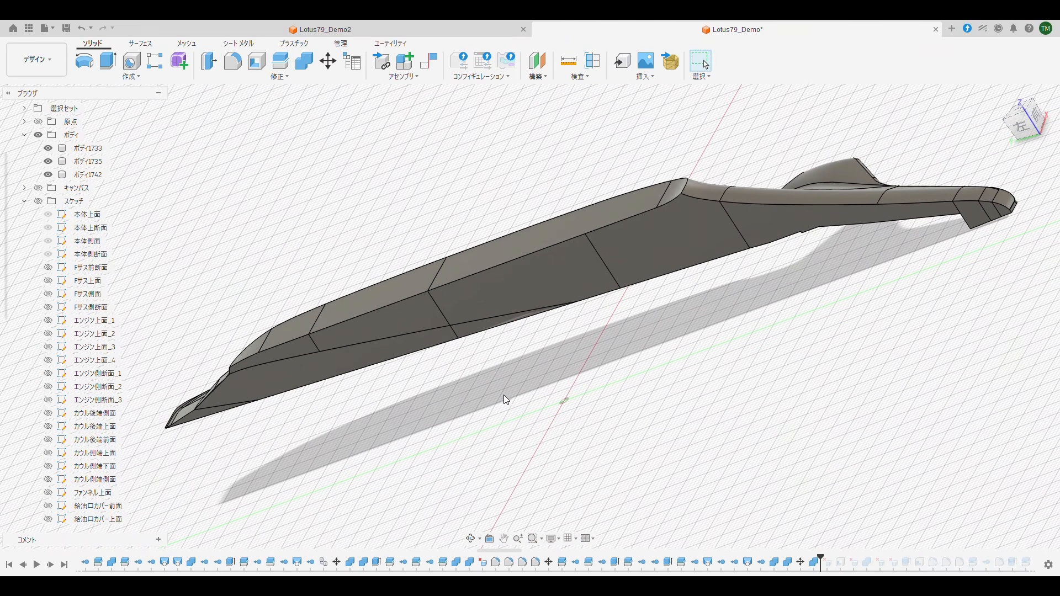
pyautogui.click(52, 567)
pyautogui.click(51, 566)
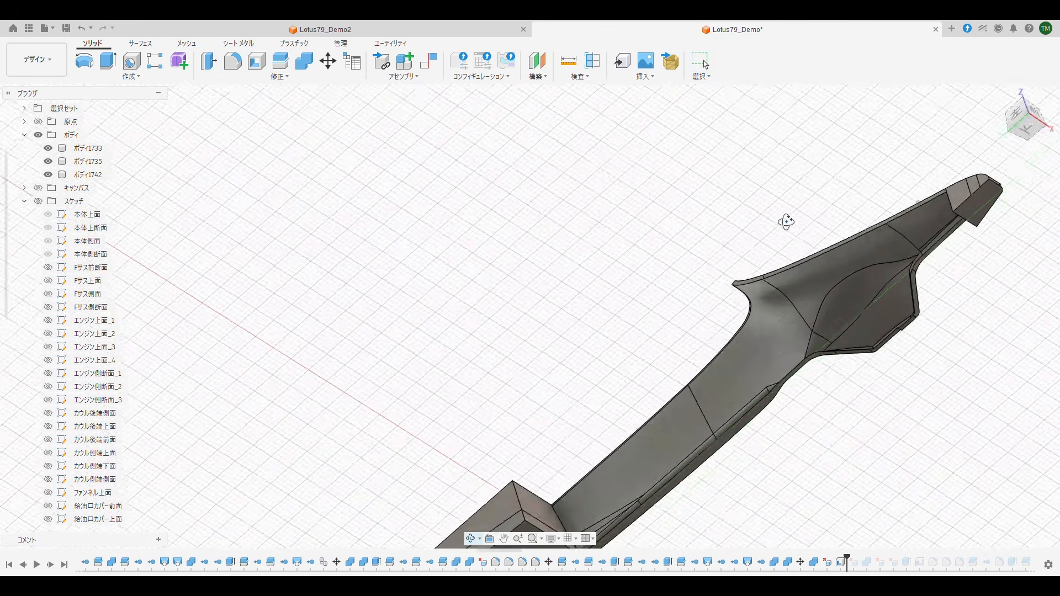
pyautogui.keyDown('shift'); pyautogui.moveTo(786, 222); pyautogui.dragTo(783, 230, button='middle'); pyautogui.keyUp('shift')
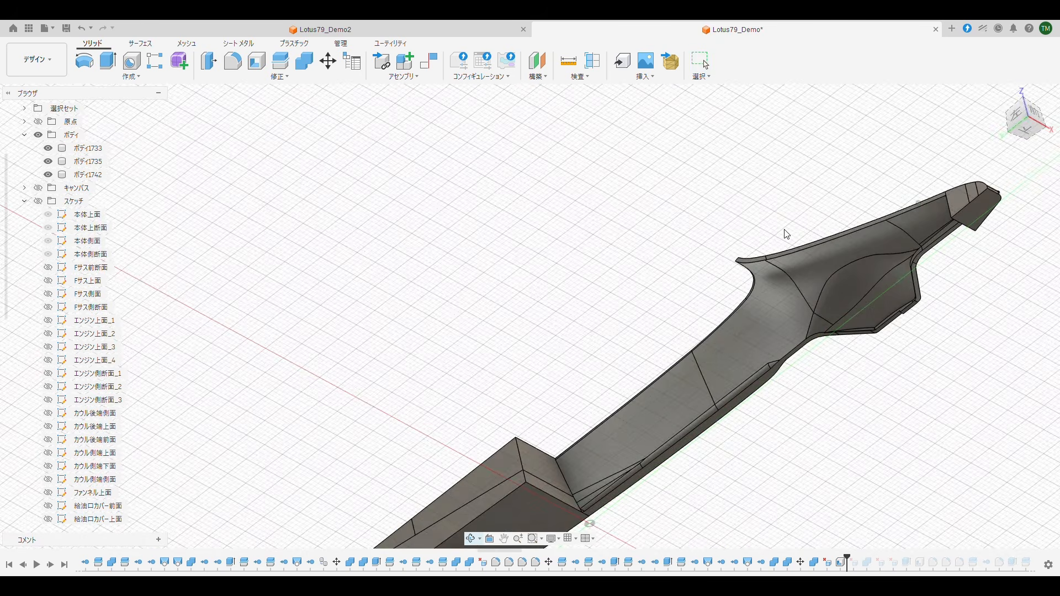
pyautogui.keyDown('shift'); pyautogui.moveTo(692, 444); pyautogui.dragTo(658, 357, button='middle'); pyautogui.keyUp('shift')
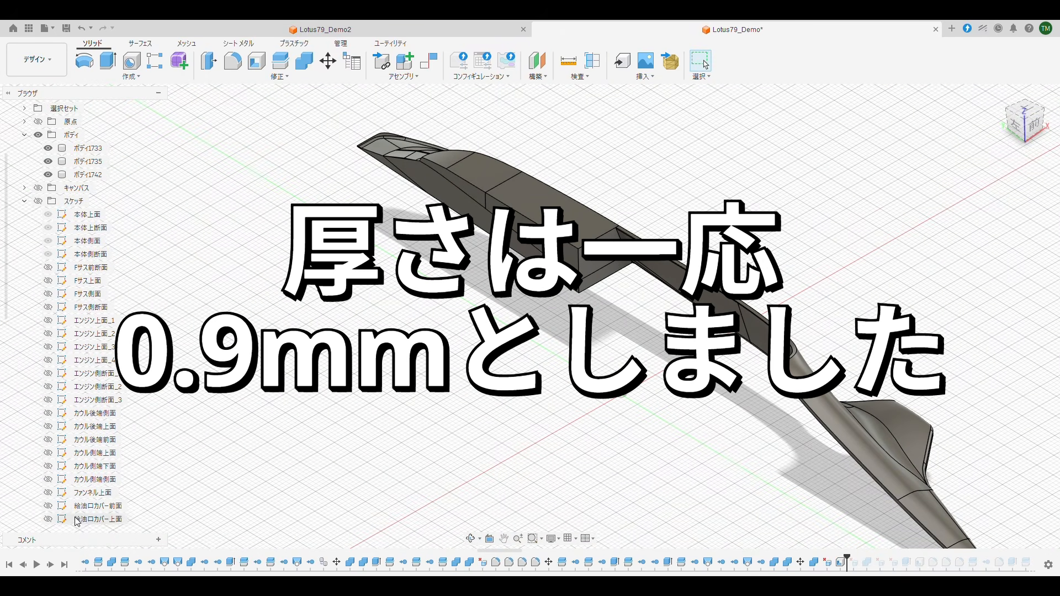
# Advance the timeline through the combine, deletions, extrude and second shell that hollow the rear cowl, and check the thin-walled body all around.
pyautogui.click(50, 566)
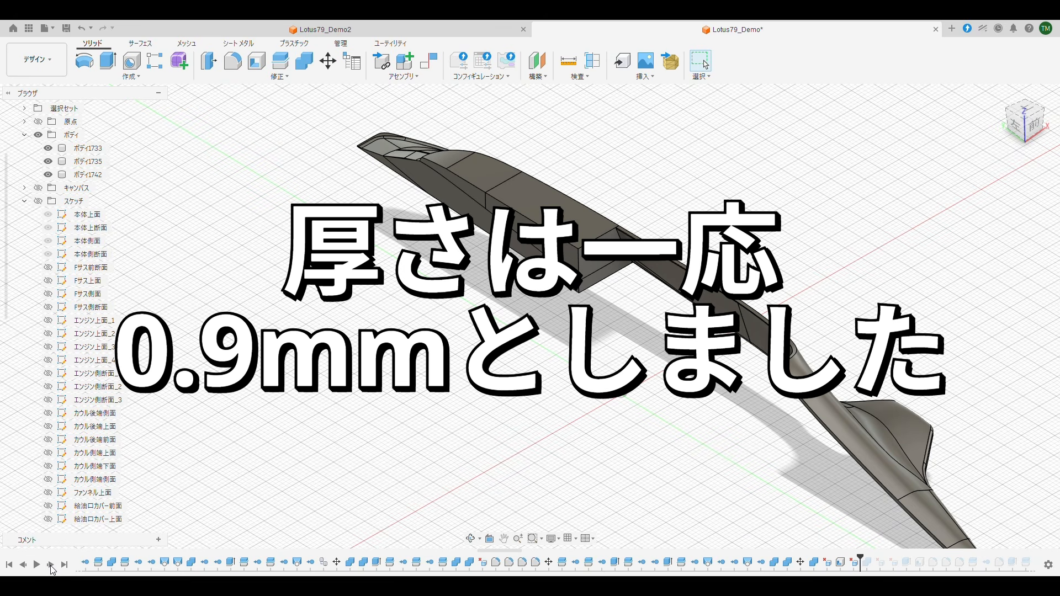
pyautogui.click(50, 566)
pyautogui.click(51, 566)
pyautogui.click(51, 566)
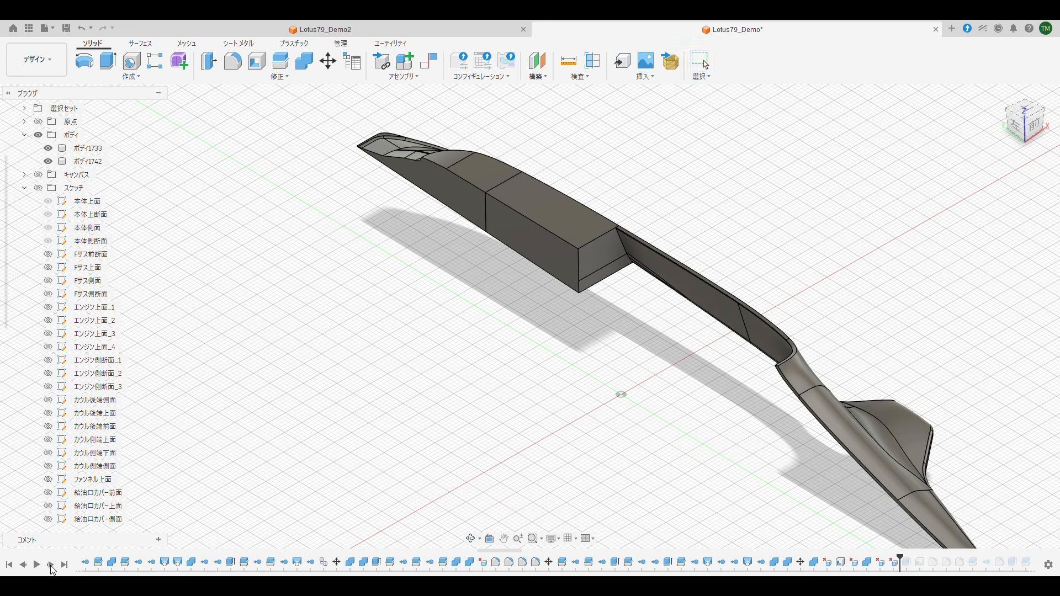
pyautogui.click(52, 566)
pyautogui.click(52, 565)
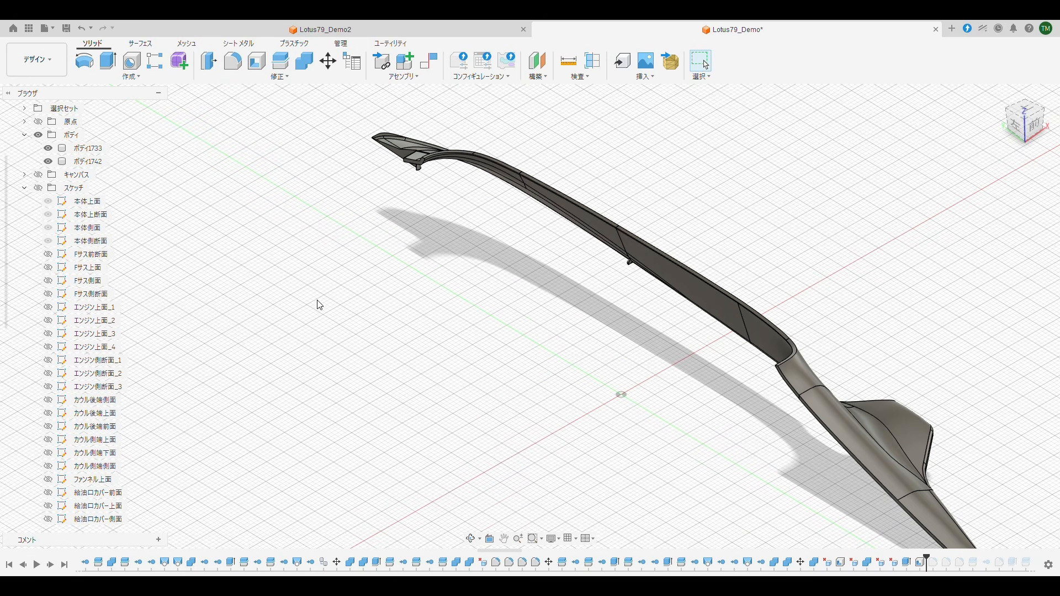
pyautogui.keyDown('shift'); pyautogui.moveTo(320, 305); pyautogui.dragTo(456, 300, button='middle'); pyautogui.keyUp('shift')
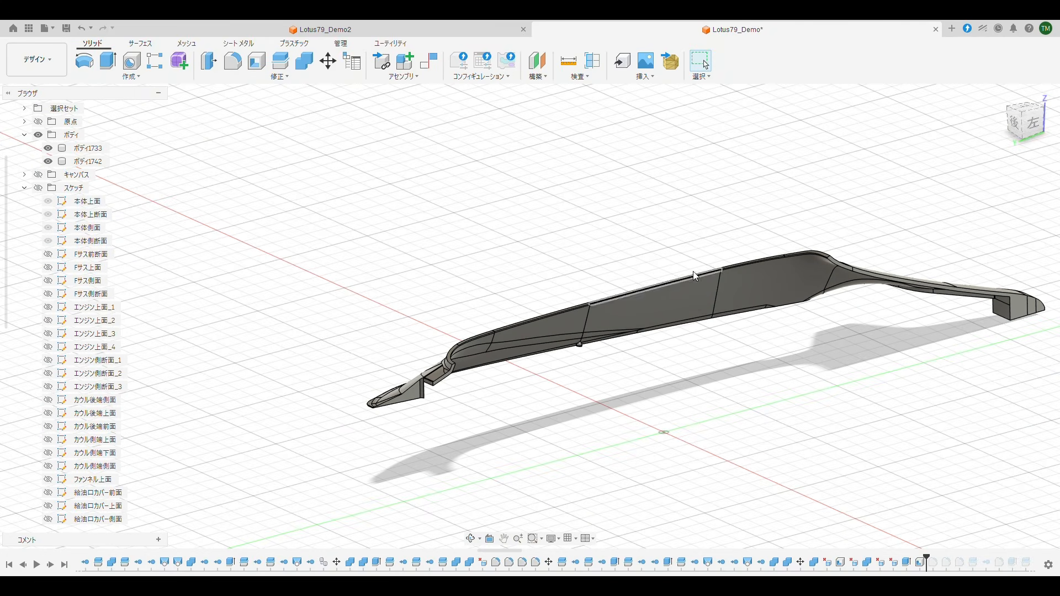
pyautogui.keyDown('shift'); pyautogui.moveTo(693, 271); pyautogui.dragTo(440, 304, button='middle'); pyautogui.keyUp('shift')
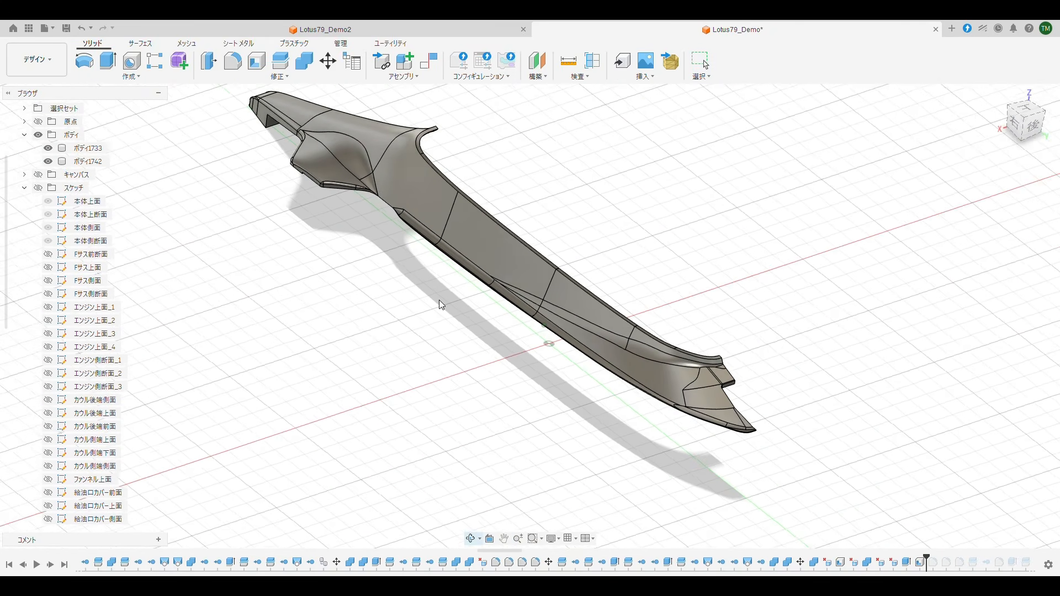
# Advance the timeline through the rear cowl's fillets, the body split and the removal of its leftover piece.
pyautogui.press('Escape')
pyautogui.click(54, 565)
pyautogui.click(54, 565)
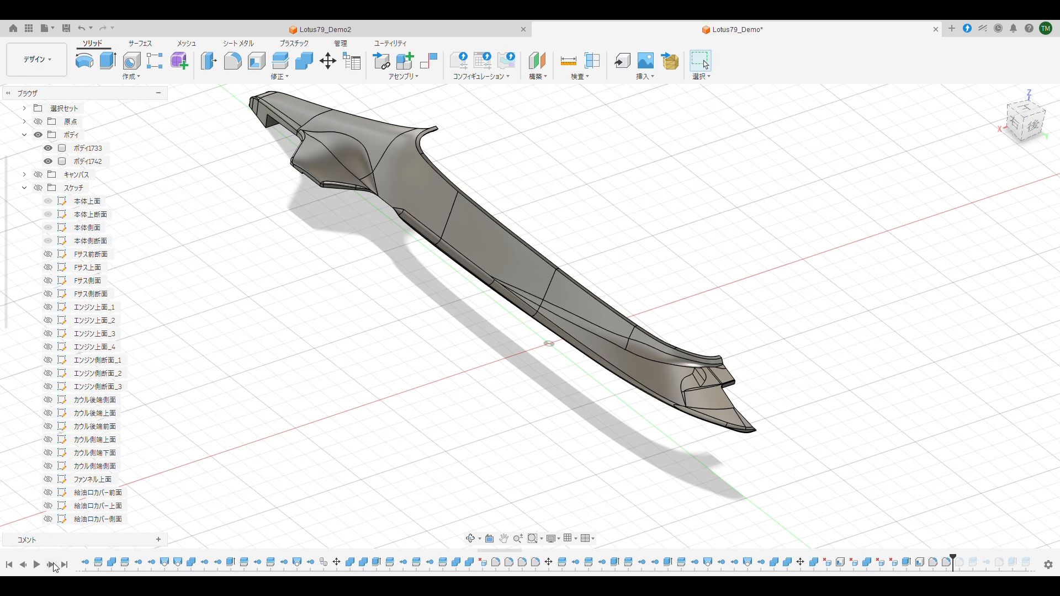
pyautogui.click(54, 565)
pyautogui.click(54, 565)
pyautogui.click(54, 565)
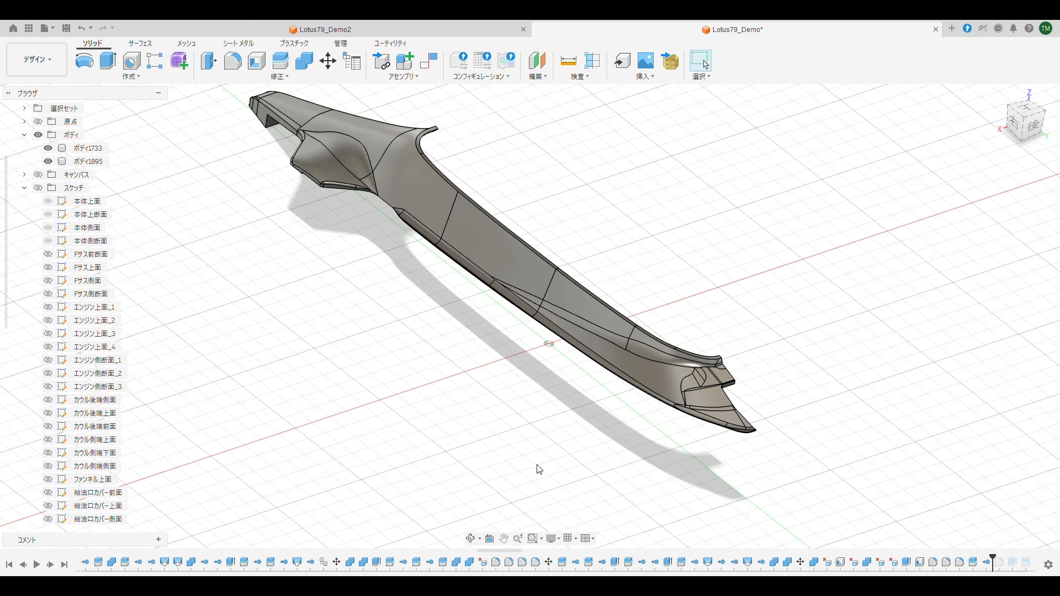
# View the rear cowl from behind, and advance the timeline through the fillet, extrude and split that start the exhaust opening area.
pyautogui.keyDown('shift'); pyautogui.moveTo(539, 468); pyautogui.dragTo(440, 350, button='middle'); pyautogui.keyUp('shift')
pyautogui.scroll(3, 632, 386)
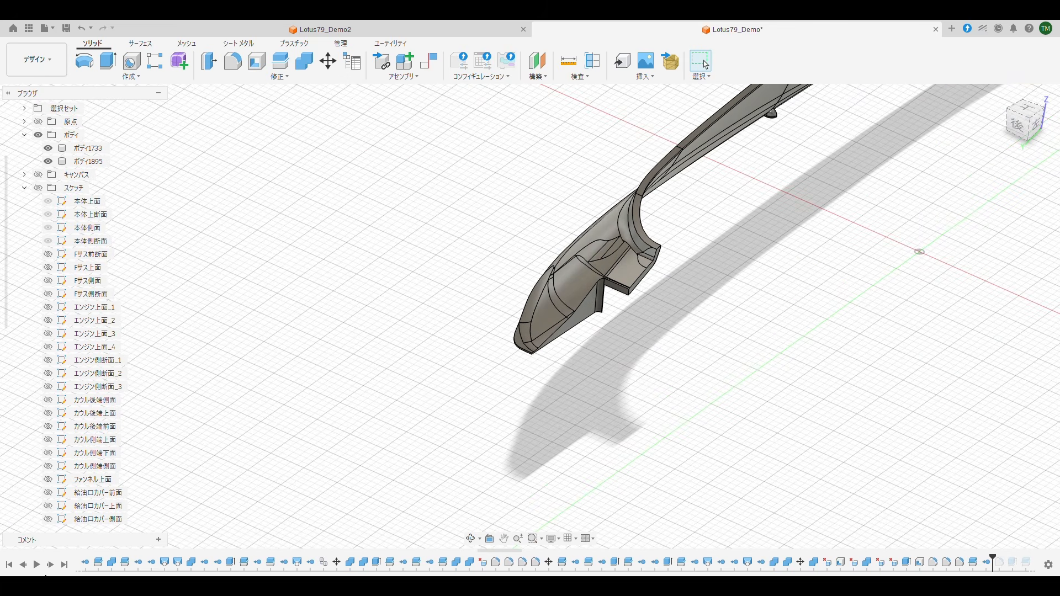
pyautogui.click(51, 565)
pyautogui.click(51, 566)
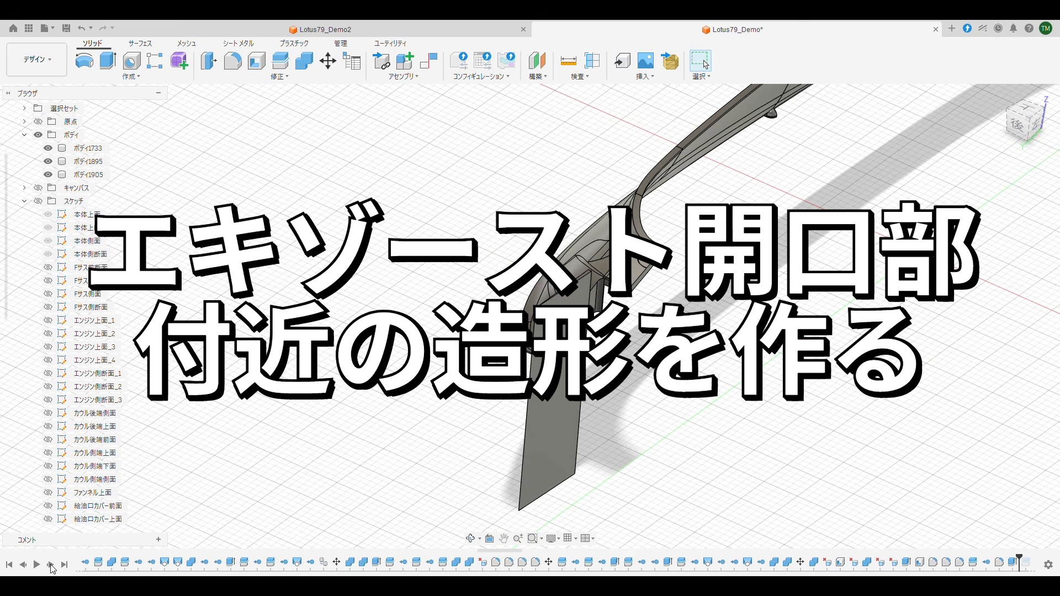
pyautogui.click(51, 565)
pyautogui.click(50, 565)
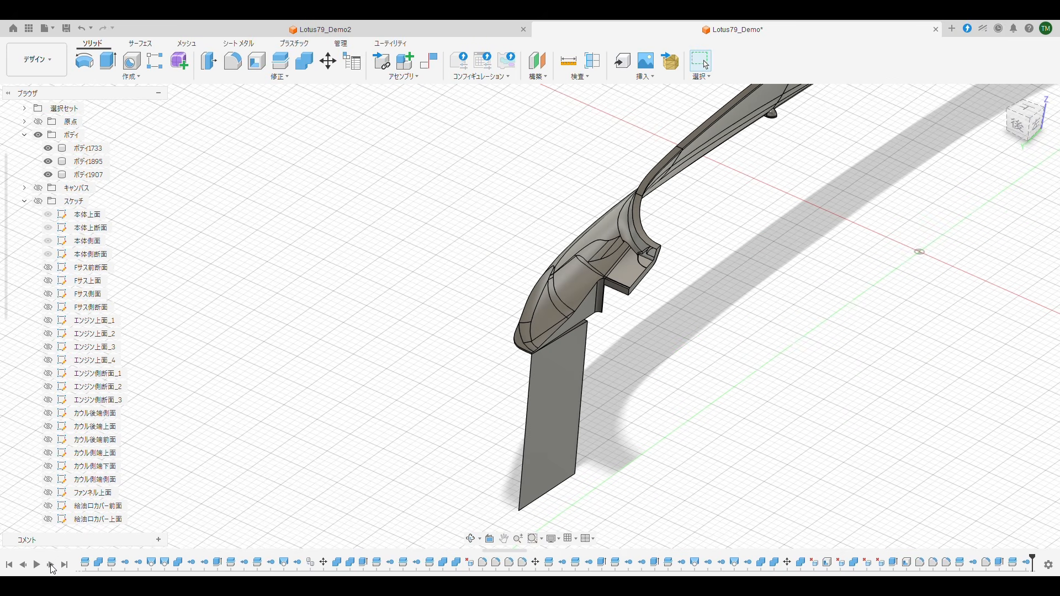
# Advance the timeline through the loft, extrude, split and removal that form the thin plates beside the exhaust opening.
pyautogui.click(51, 565)
pyautogui.click(51, 566)
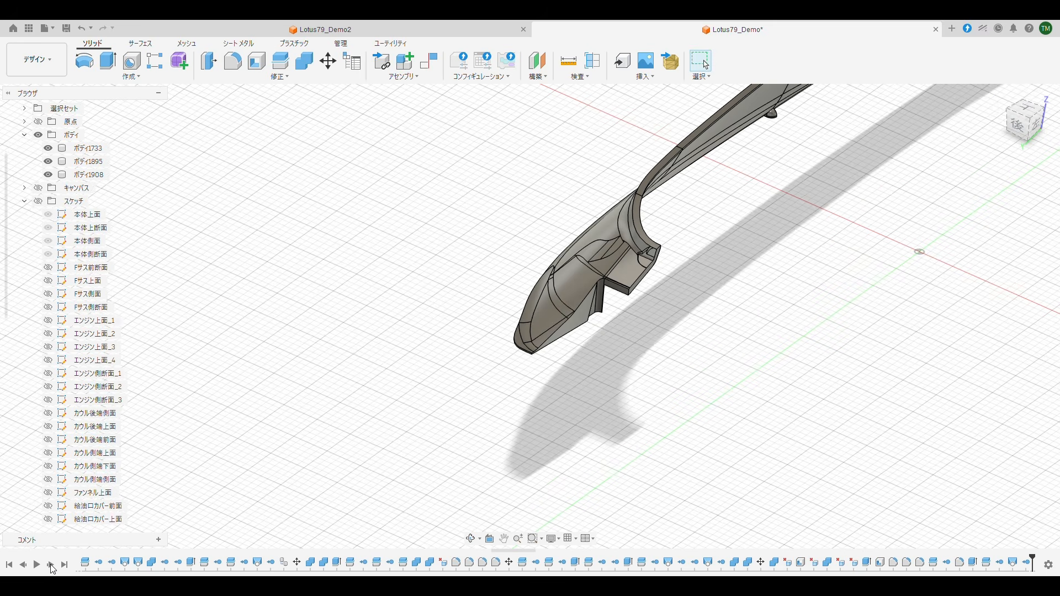
pyautogui.click(51, 565)
pyautogui.click(51, 565)
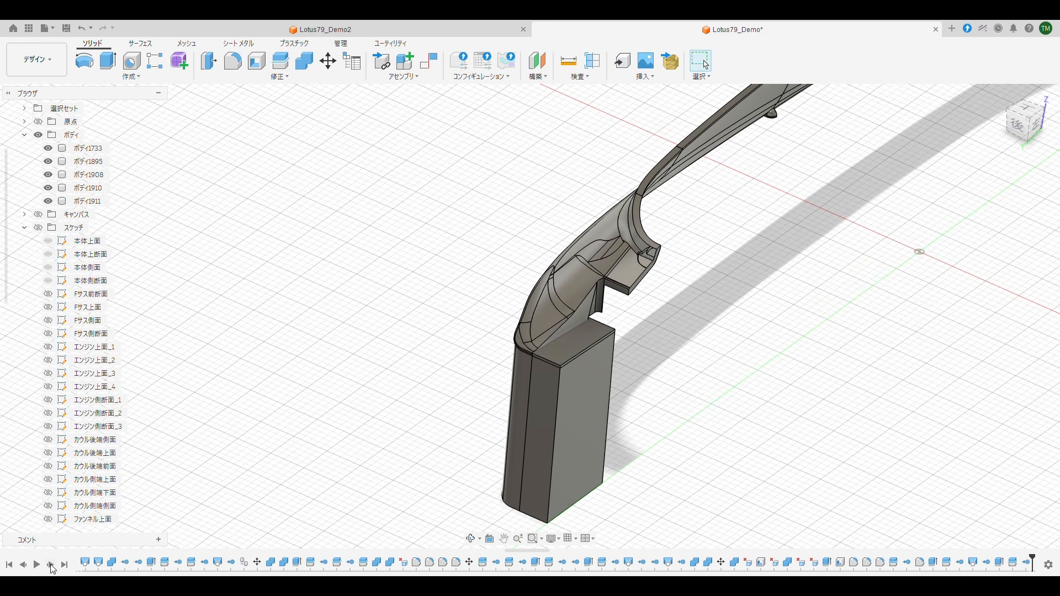
pyautogui.click(51, 566)
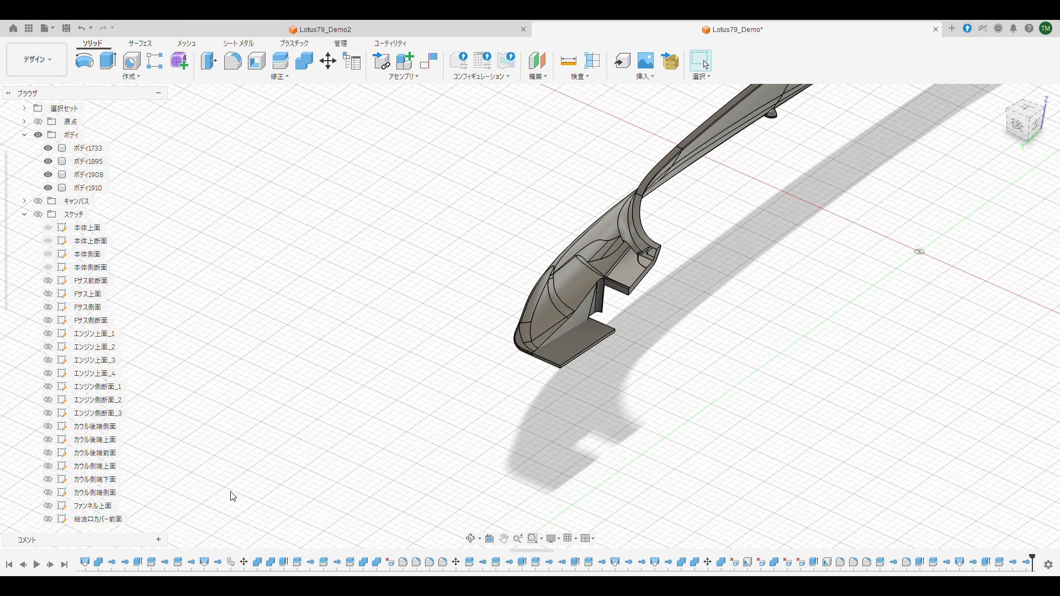
# Bring the current timeline position into view, and examine the body's inner side and underside from the tail to the nose.
pyautogui.scroll(-10, 815, 572)
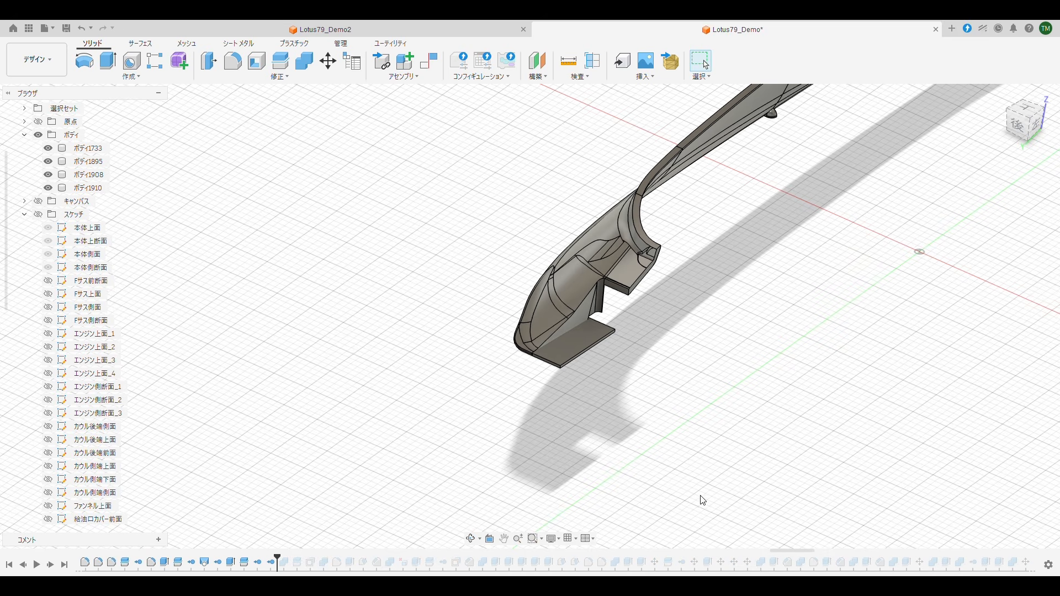
pyautogui.scroll(-3, 706, 491)
pyautogui.moveTo(712, 481); pyautogui.dragTo(575, 287, button='middle')
pyautogui.scroll(2, 398, 491)
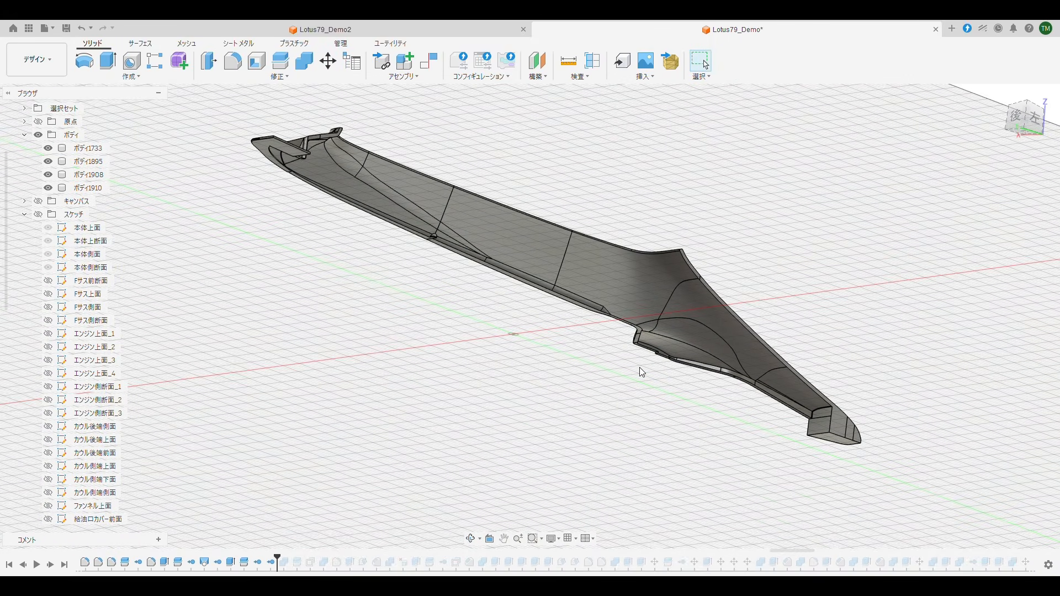
pyautogui.scroll(2, 564, 362)
pyautogui.moveTo(564, 361); pyautogui.dragTo(584, 447, button='middle')
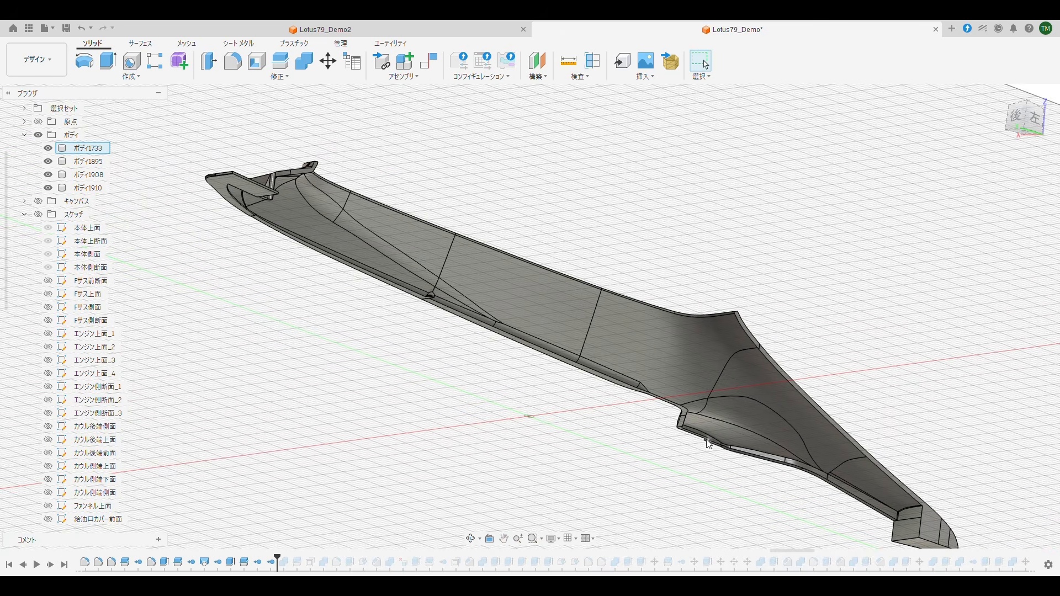
pyautogui.keyDown('shift'); pyautogui.moveTo(366, 312); pyautogui.dragTo(348, 289, button='middle'); pyautogui.keyUp('shift')
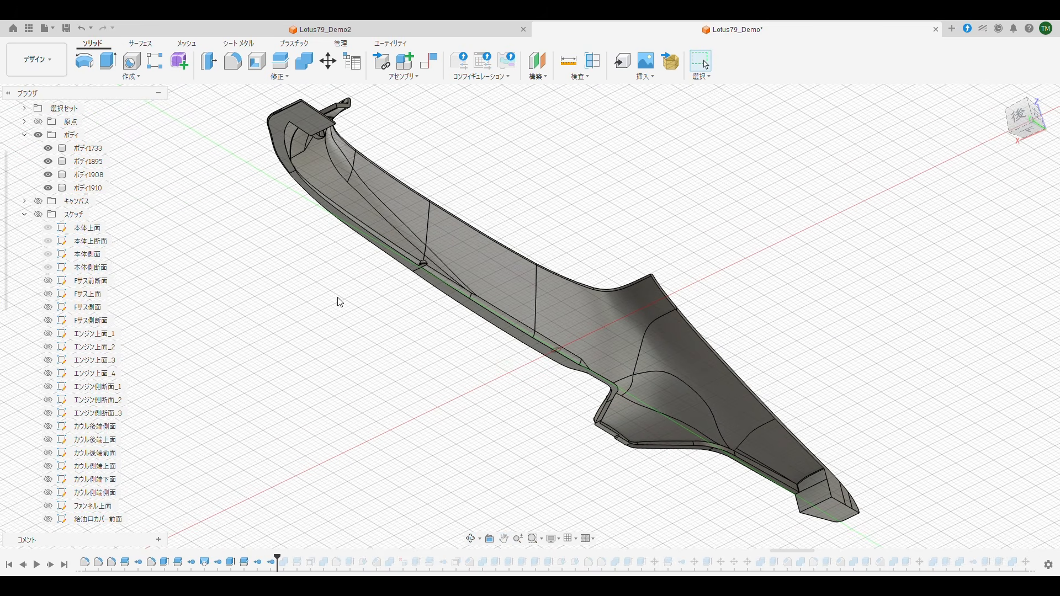
# Advance the timeline through the combine of the rear pieces, the face deletion, and the extrude and split at the nose.
pyautogui.click(50, 565)
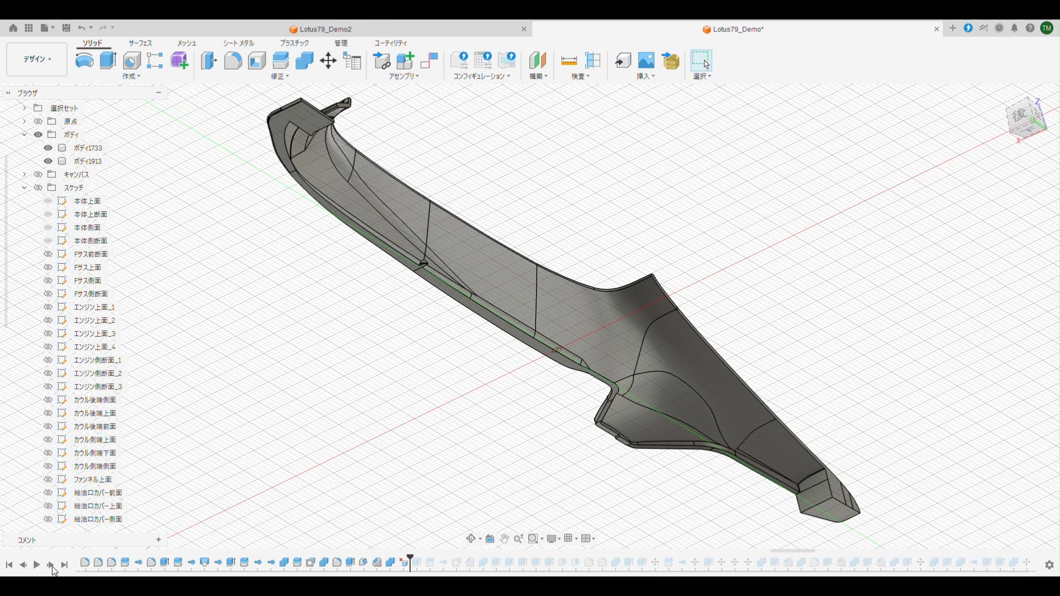
pyautogui.click(52, 566)
pyautogui.click(50, 564)
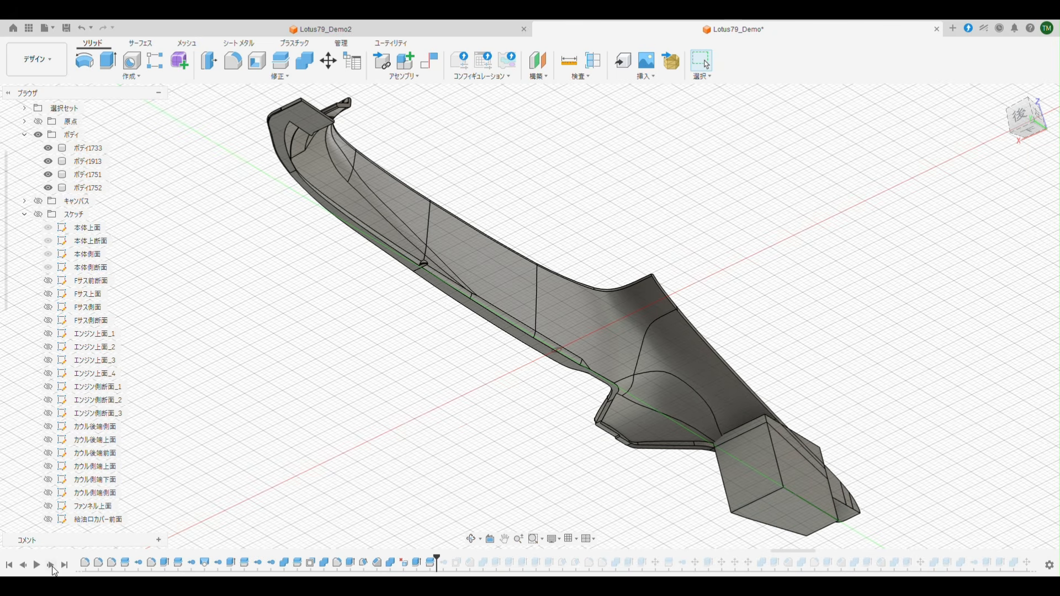
# Advance the timeline through the leftover removal, shell and combine that shape the inside of the nose.
pyautogui.click(50, 565)
pyautogui.click(50, 565)
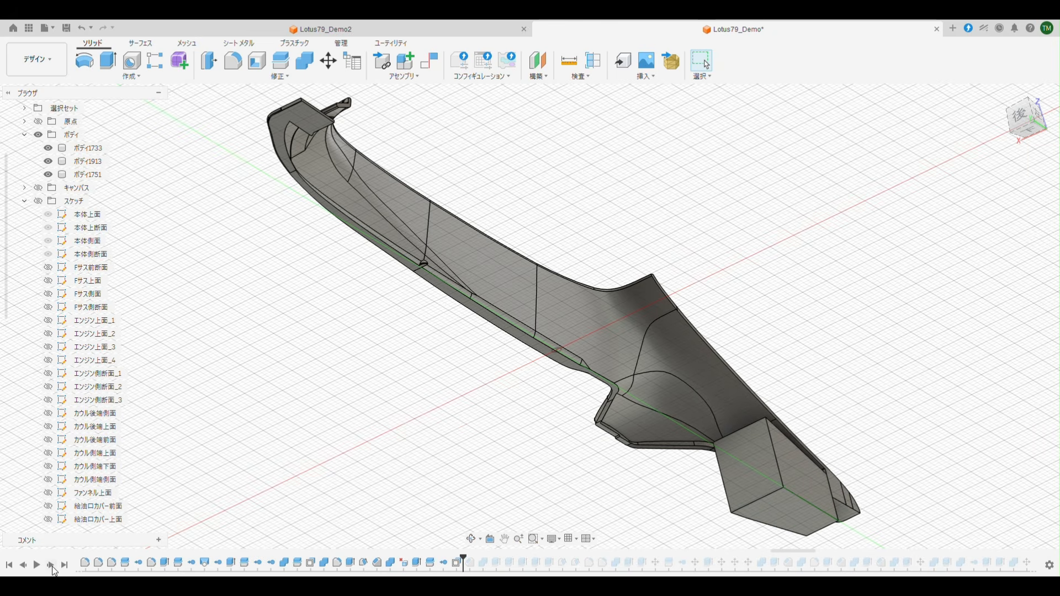
pyautogui.click(51, 565)
pyautogui.click(51, 566)
pyautogui.click(51, 565)
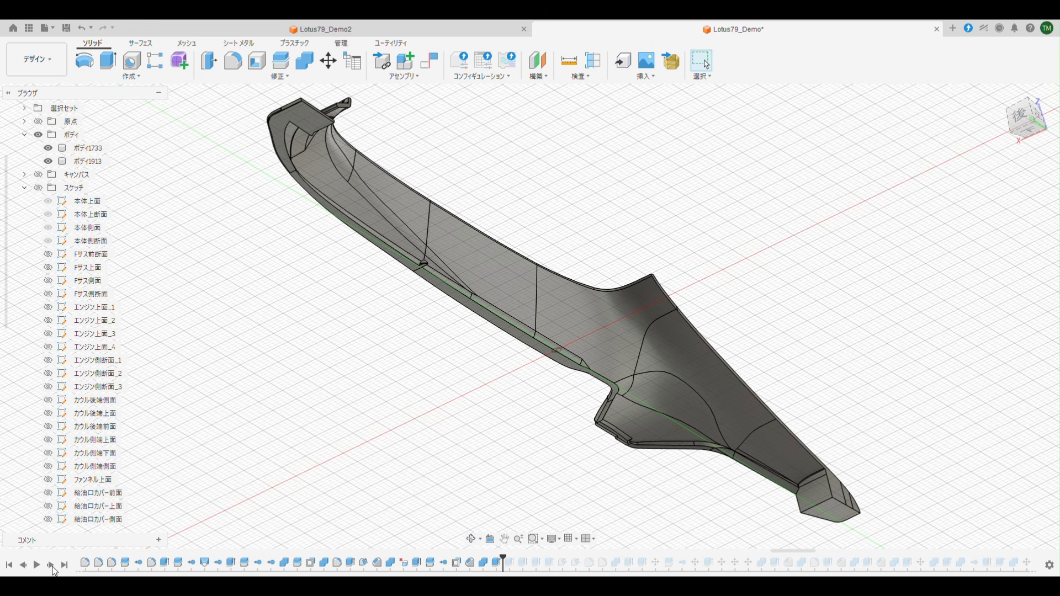
# Advance the timeline through the extrudes around the side wing and the large block added beside it.
pyautogui.click(53, 567)
pyautogui.click(52, 567)
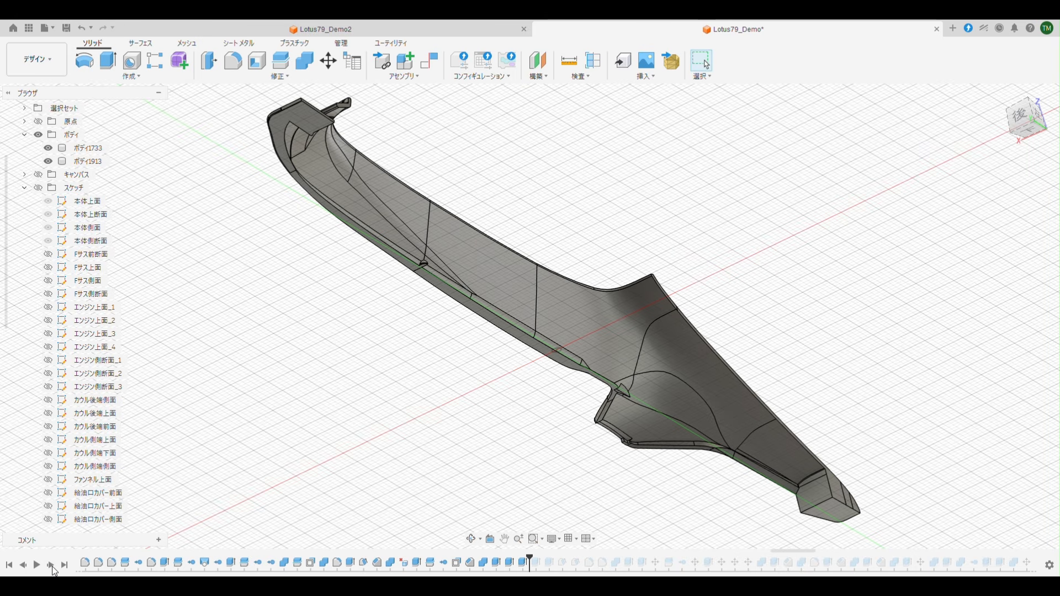
pyautogui.click(51, 565)
pyautogui.click(52, 565)
pyautogui.click(51, 566)
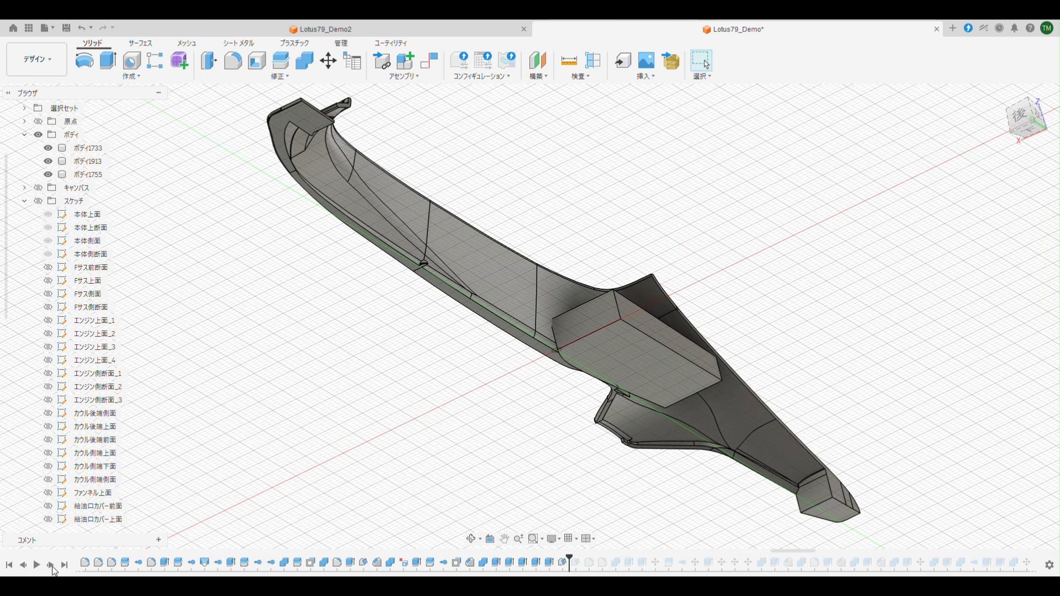
# Advance the timeline through the block's edge rounding and the combine that works it into the body.
pyautogui.click(51, 565)
pyautogui.click(51, 565)
pyautogui.click(52, 565)
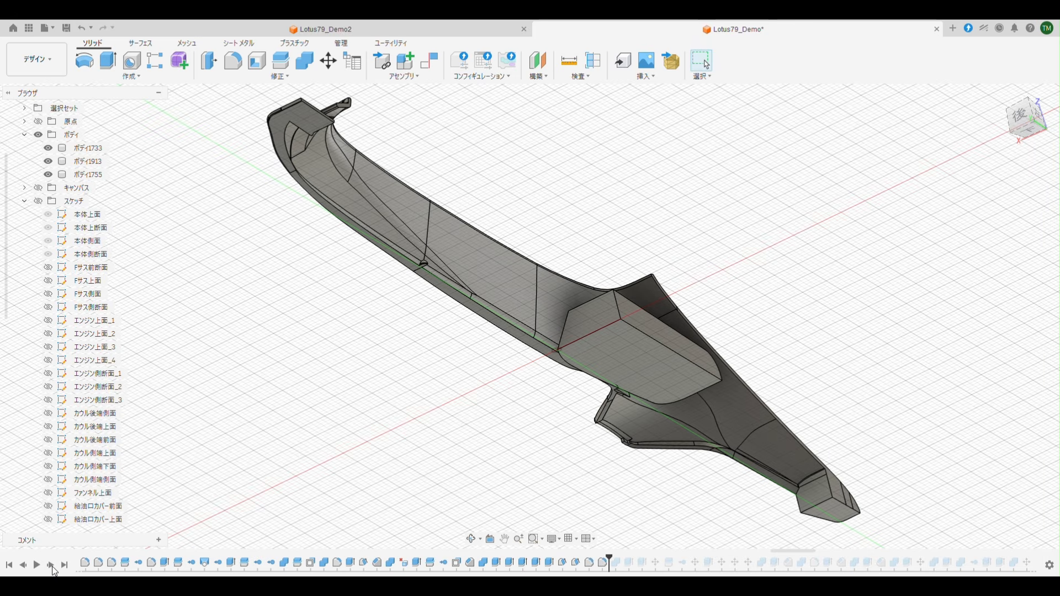
pyautogui.click(51, 565)
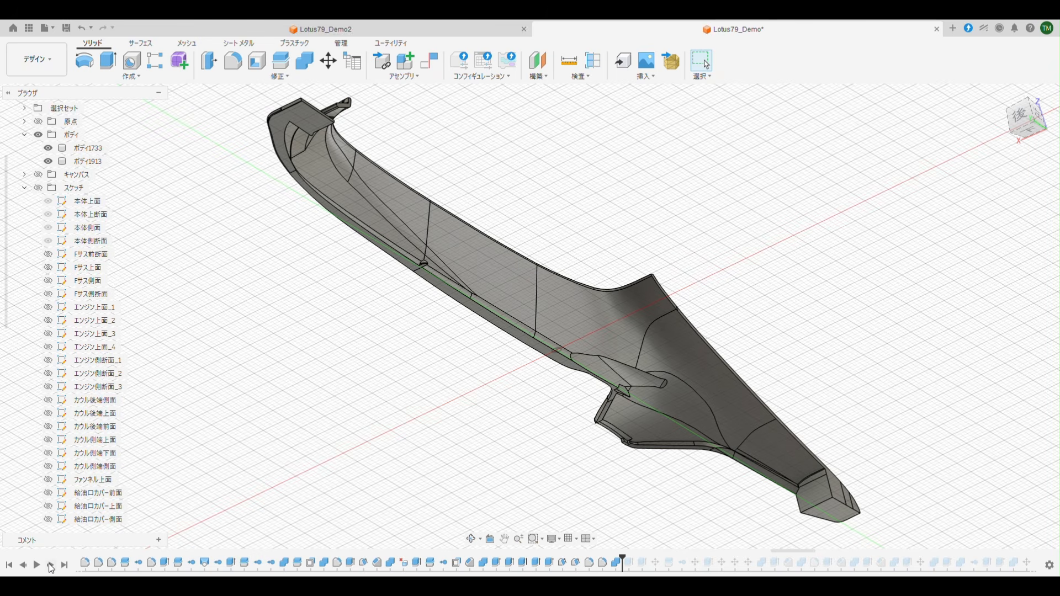
# Advance the timeline through the two small mount blocks, their moves into the side wing, and the extrude of three pins.
pyautogui.click(51, 565)
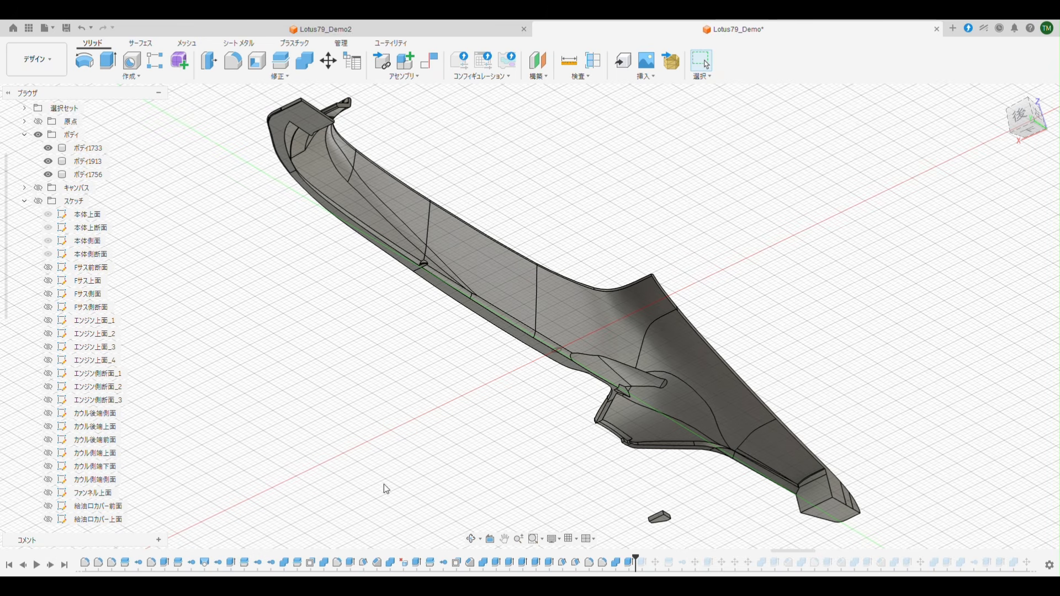
pyautogui.click(50, 565)
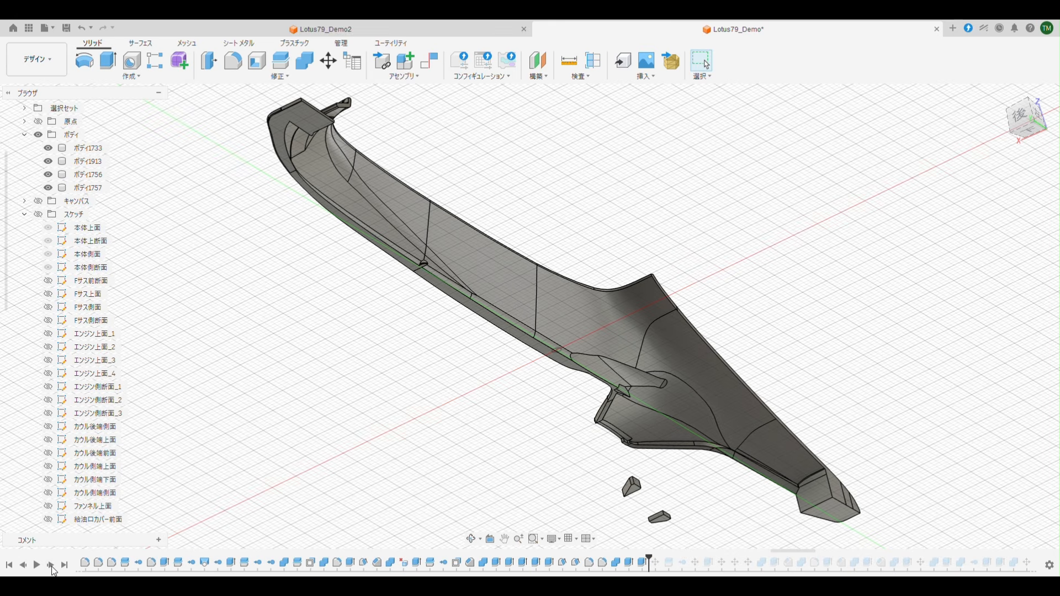
pyautogui.click(50, 565)
pyautogui.click(51, 565)
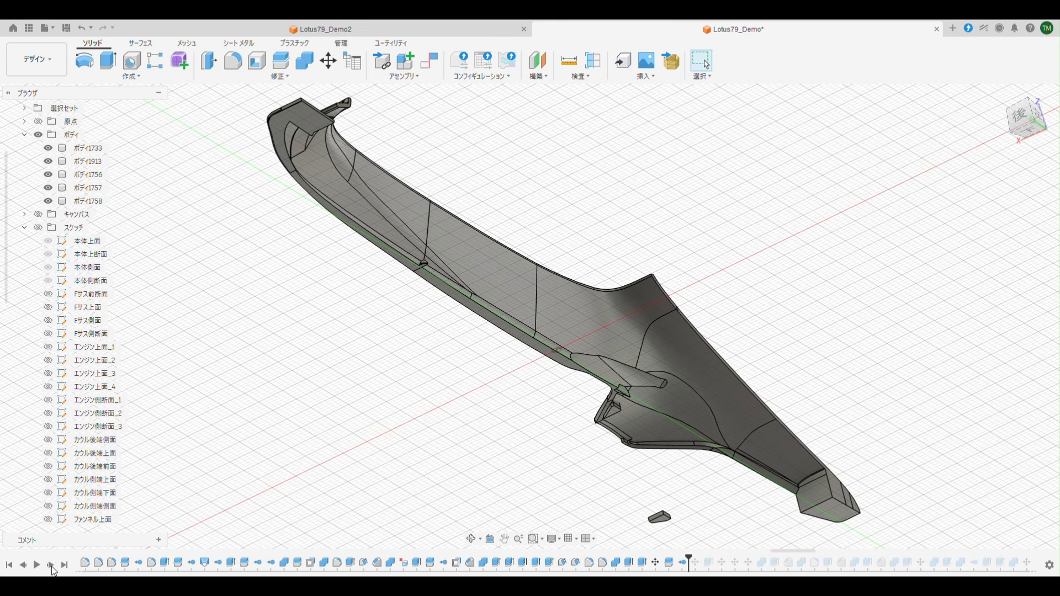
pyautogui.click(51, 565)
pyautogui.click(50, 565)
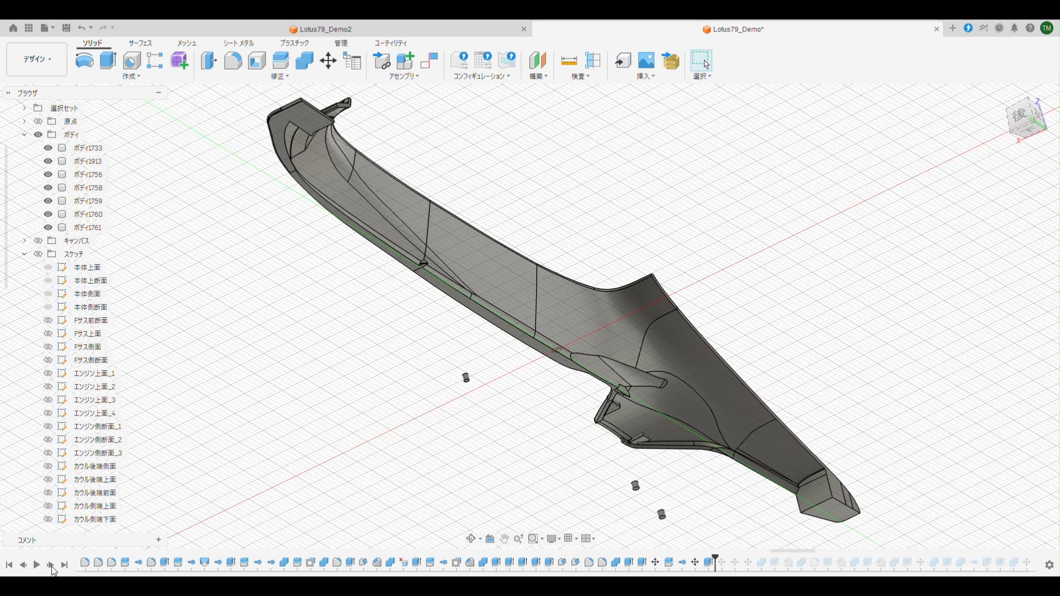
# Preview the moves of the three pins into the body, and step the timeline back to before them.
pyautogui.click(50, 565)
pyautogui.click(51, 565)
pyautogui.click(51, 565)
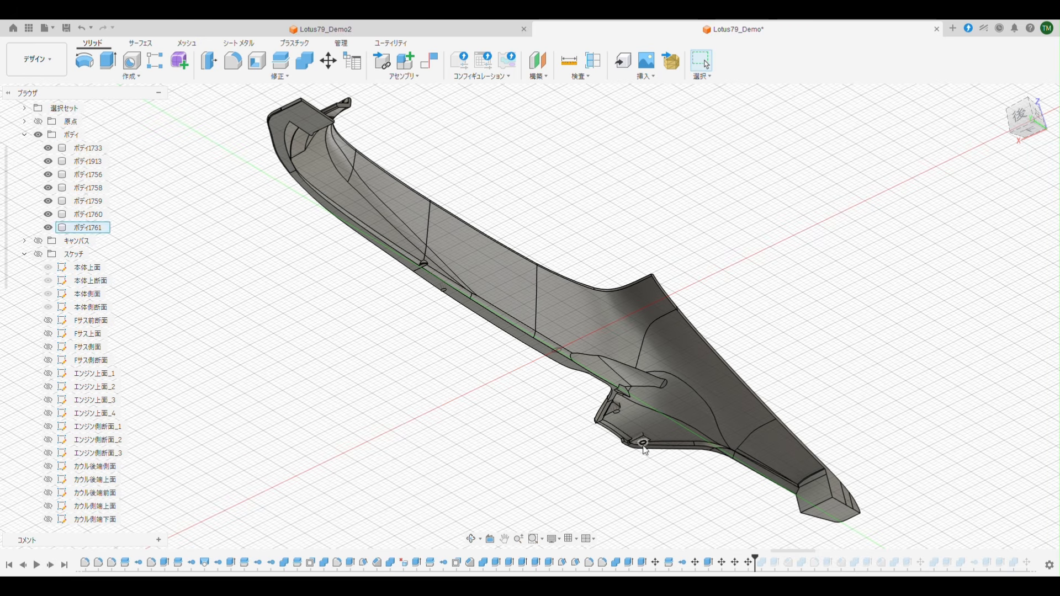
pyautogui.click(25, 566)
pyautogui.click(26, 566)
pyautogui.click(26, 566)
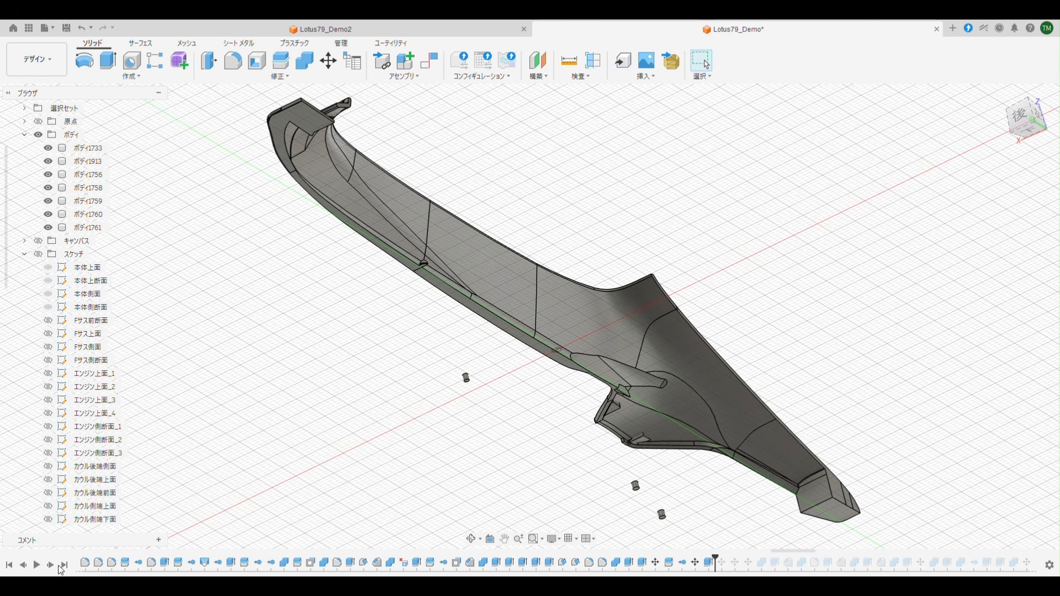
# Advance the timeline through the moves of the three pins and the combine that merges pins and mounts into the body.
pyautogui.click(53, 567)
pyautogui.click(53, 566)
pyautogui.click(53, 567)
pyautogui.click(53, 567)
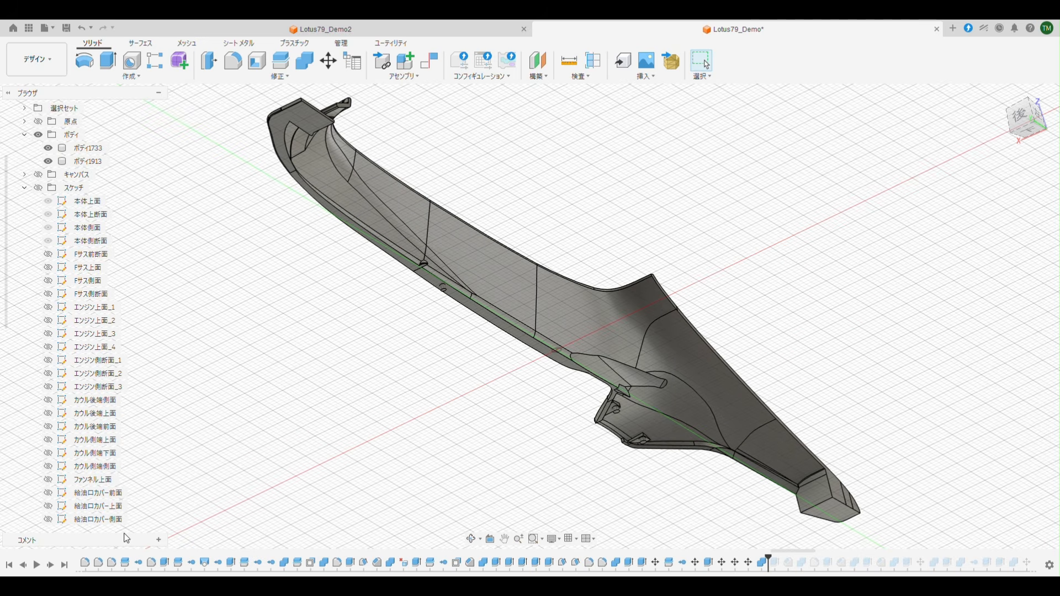
# Advance the timeline through the extrude, chamfer, combine and fillet that build the inner wall near the rear cowl.
pyautogui.click(53, 566)
pyautogui.click(53, 566)
pyautogui.click(53, 566)
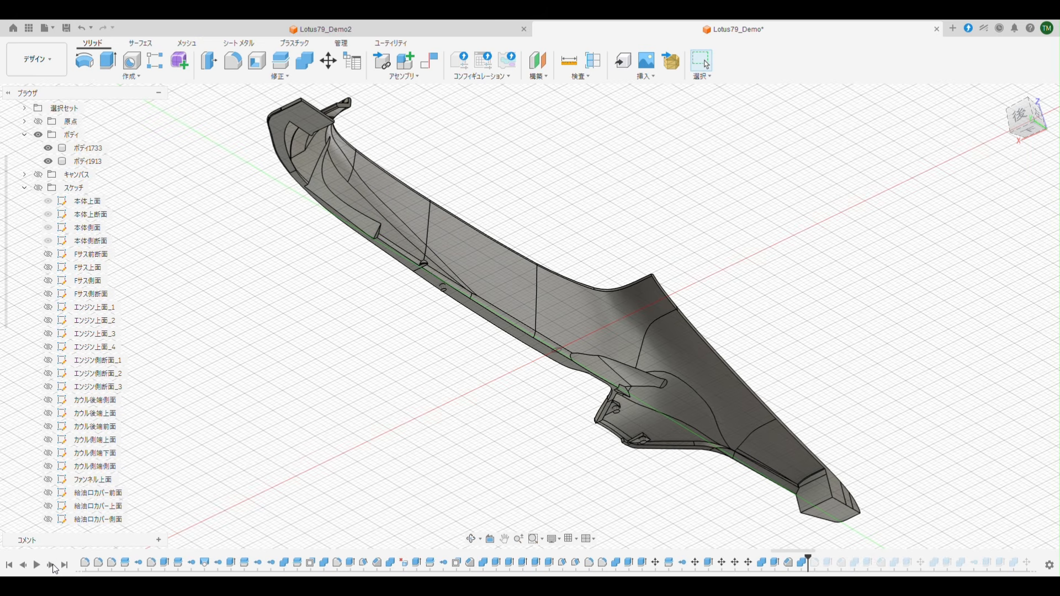
pyautogui.click(53, 566)
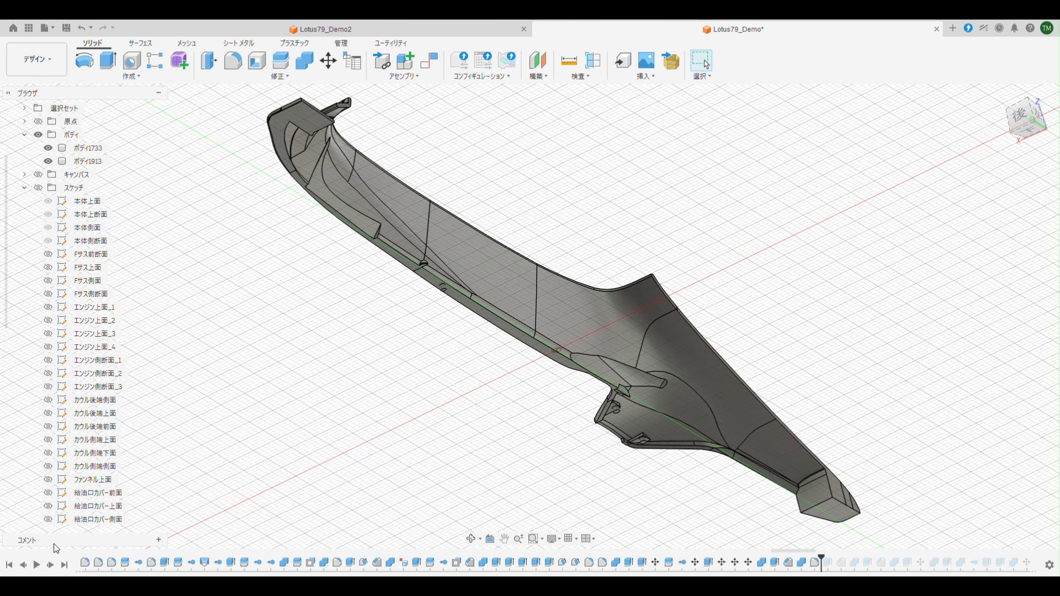
# Advance the timeline through the extruded cam cover block, its chamfers and the combine that forms the cam cover recess.
pyautogui.click(51, 565)
pyautogui.click(50, 565)
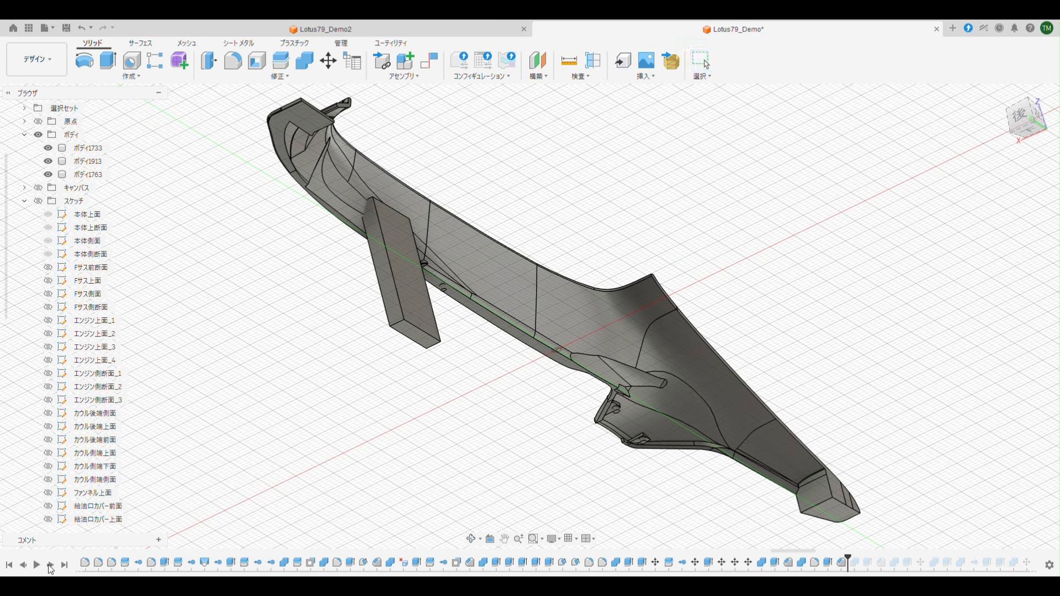
pyautogui.click(50, 566)
pyautogui.click(50, 566)
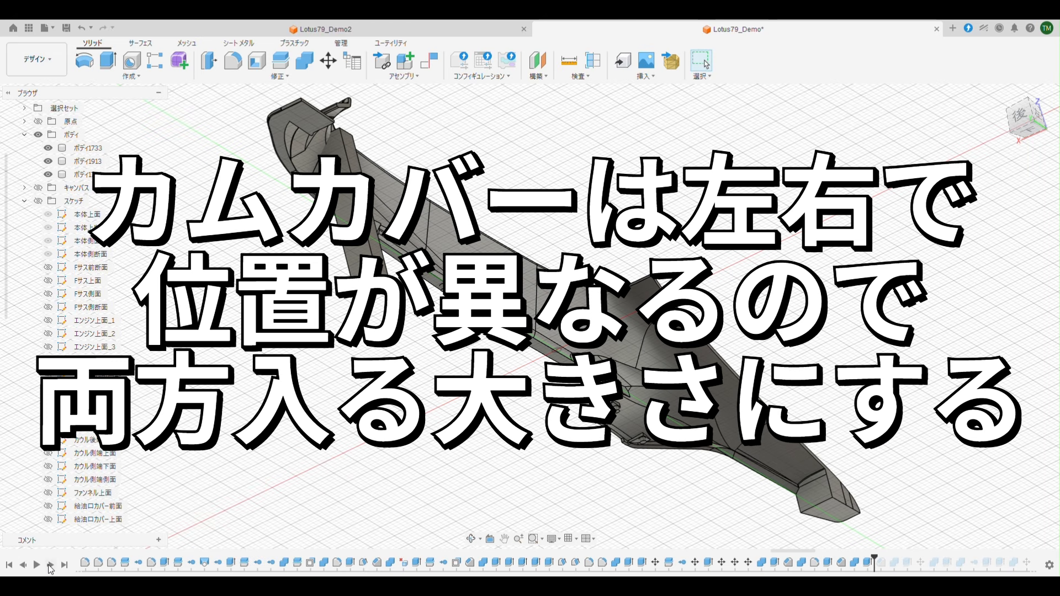
pyautogui.click(50, 565)
pyautogui.click(51, 566)
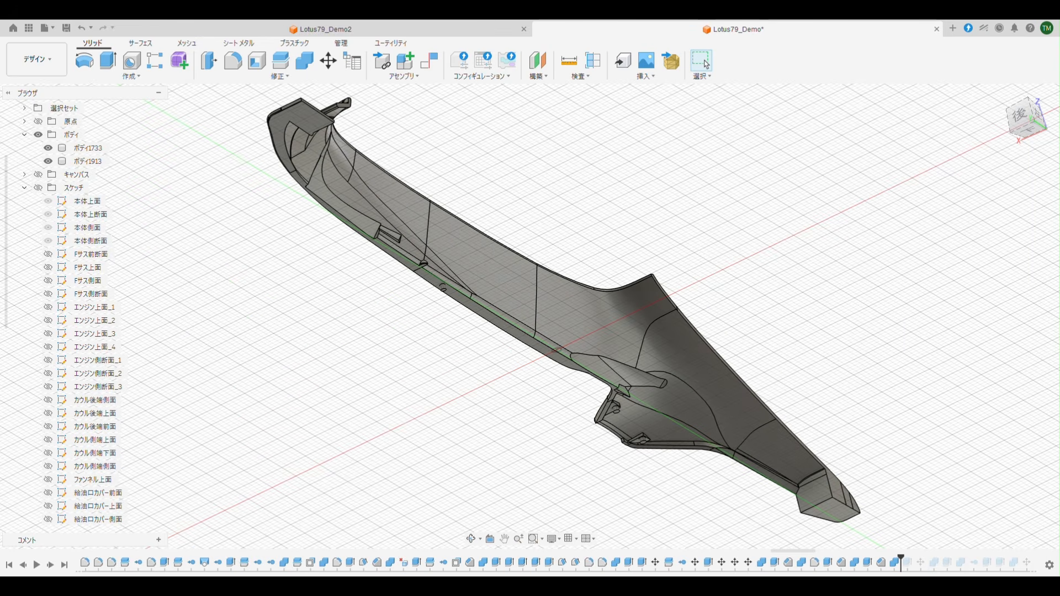
# Advance the timeline through the extra pin's extrude, move and combine, and the extrude of a rib across the body's inner side.
pyautogui.click(51, 566)
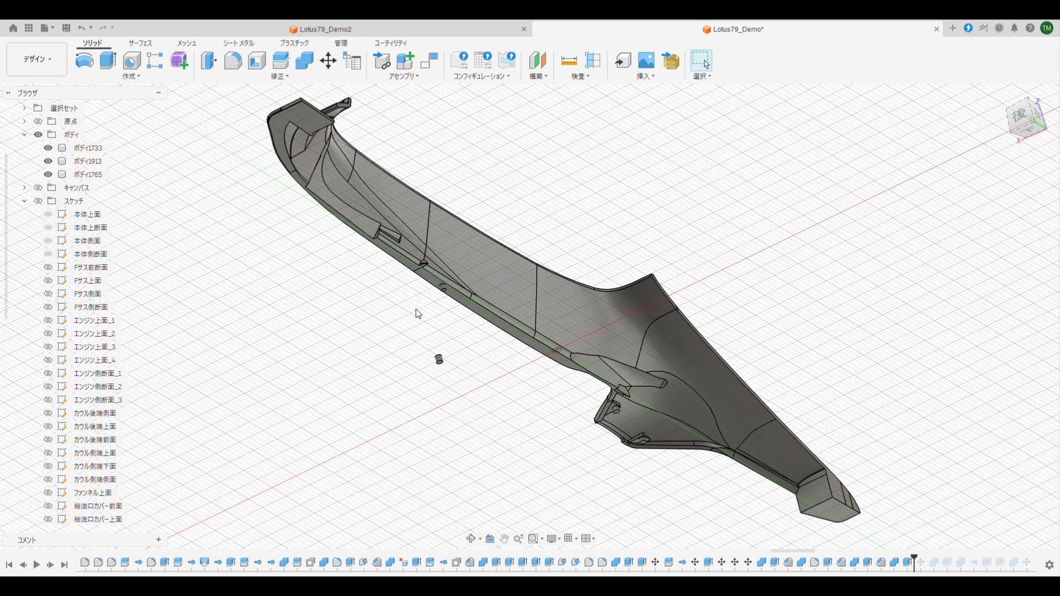
pyautogui.click(51, 567)
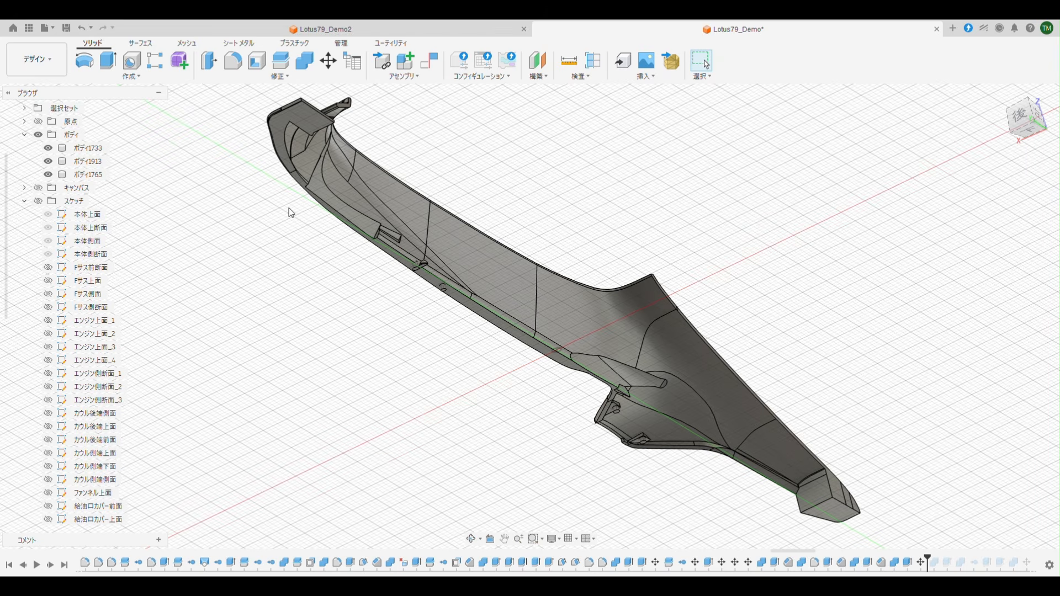
pyautogui.click(51, 565)
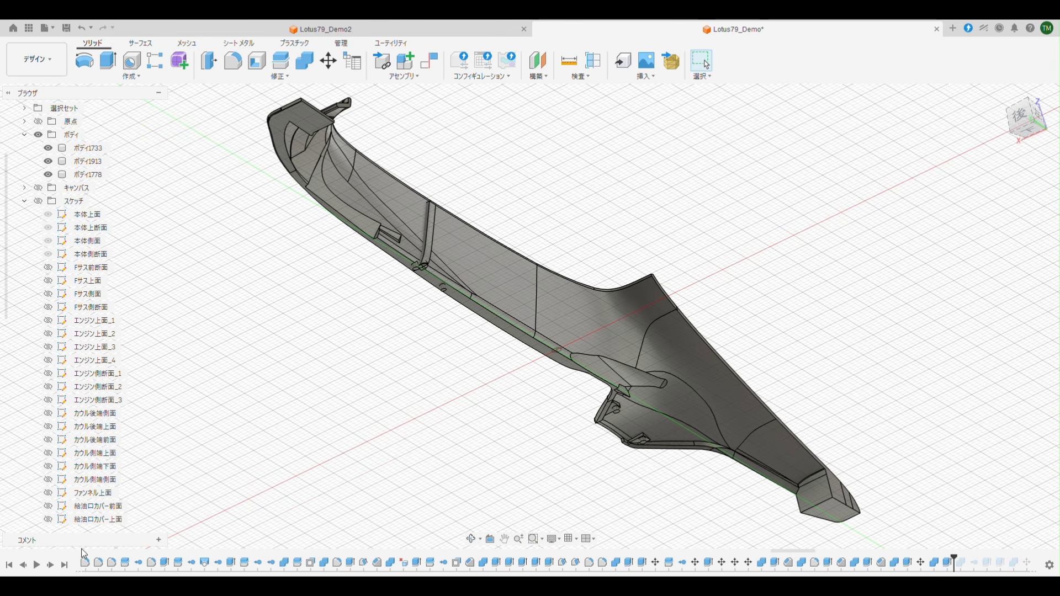
# Advance the timeline through the trimming of the inner rib and the extrude of a block through the body's side near the rear end.
pyautogui.click(51, 565)
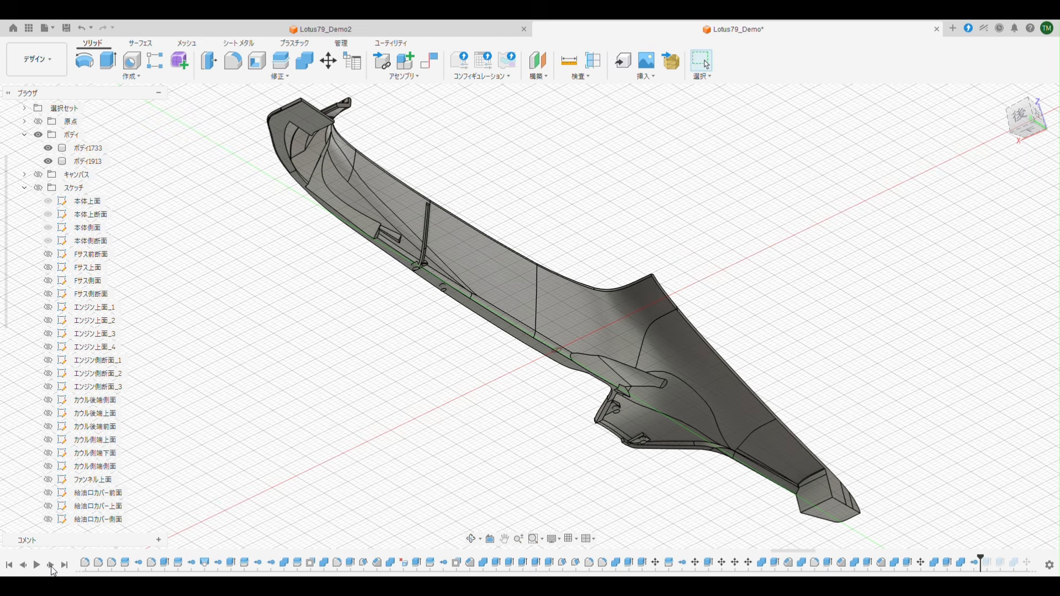
pyautogui.click(50, 565)
pyautogui.click(51, 565)
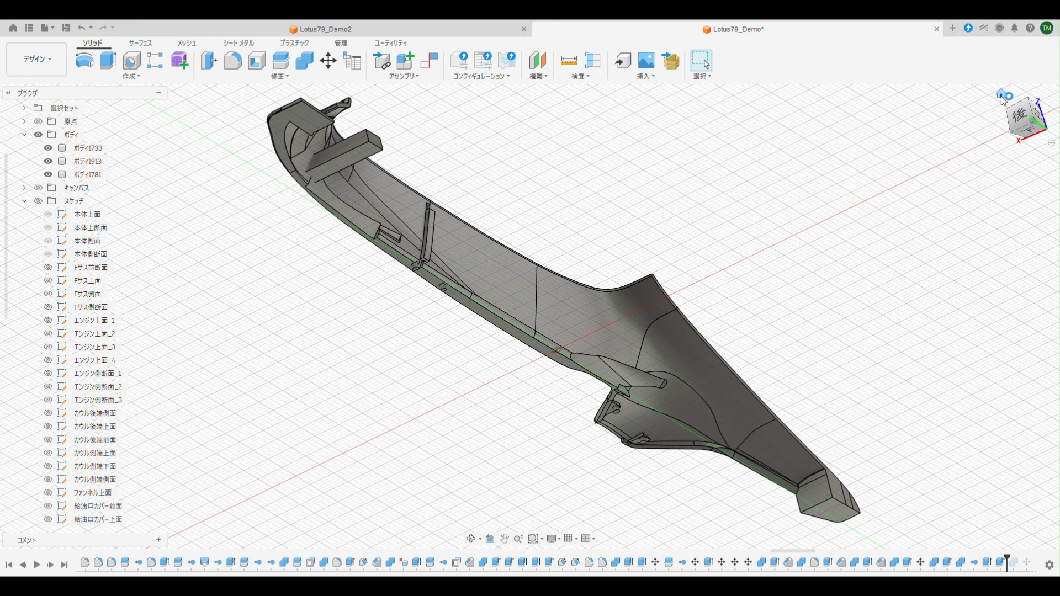
pyautogui.click(1002, 101)
pyautogui.scroll(6, 752, 229)
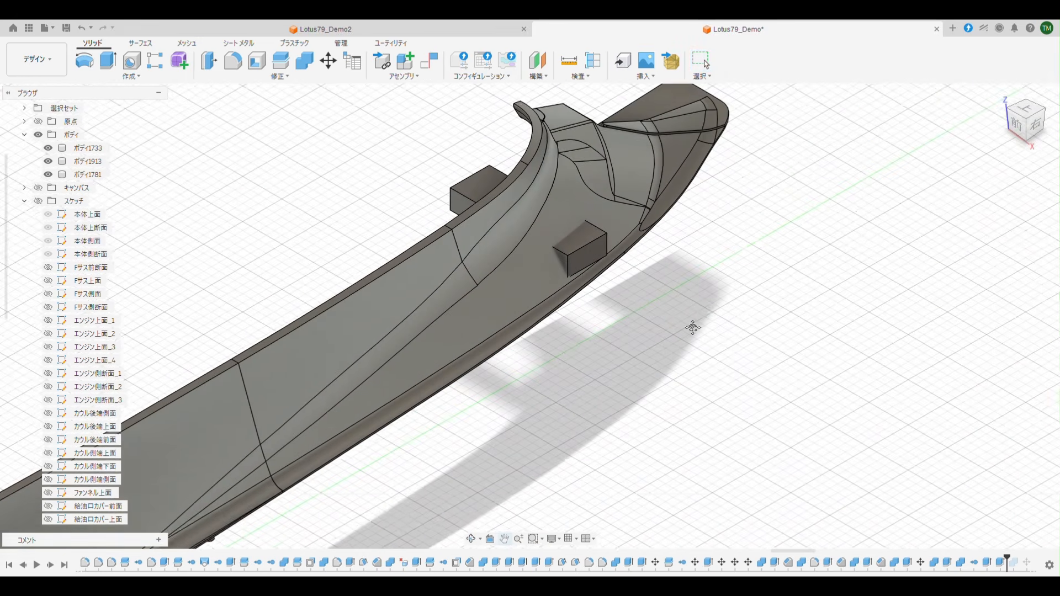
pyautogui.moveTo(692, 327); pyautogui.dragTo(676, 362, button='middle')
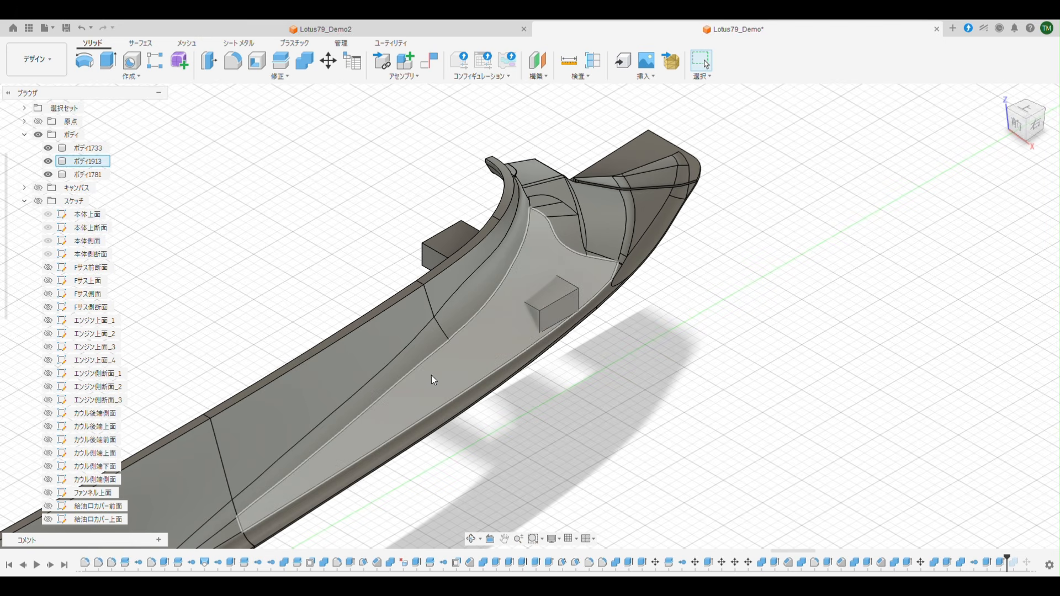
# Advance the timeline through the features that cut out the rectangular side section, thin it, and rejoin it to the body with its raised detail.
pyautogui.click(50, 565)
pyautogui.click(50, 565)
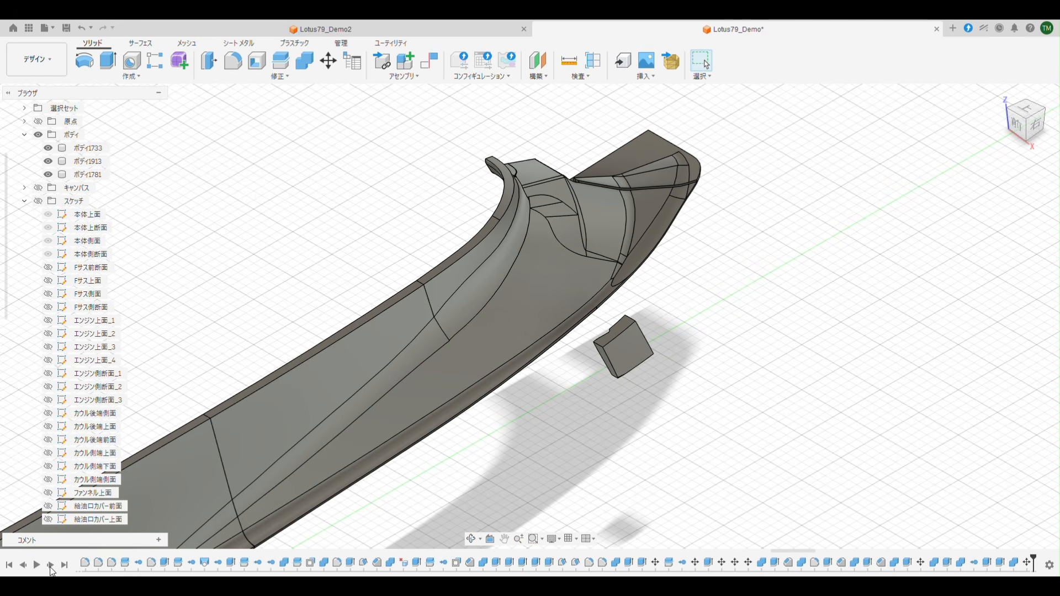
pyautogui.click(50, 564)
pyautogui.click(50, 565)
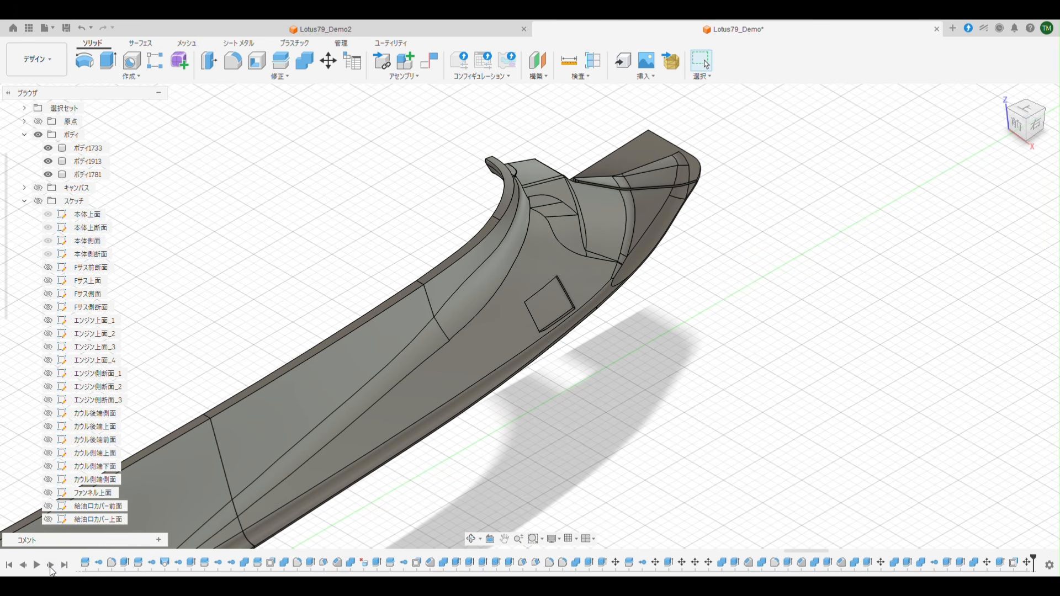
pyautogui.click(50, 565)
pyautogui.click(50, 565)
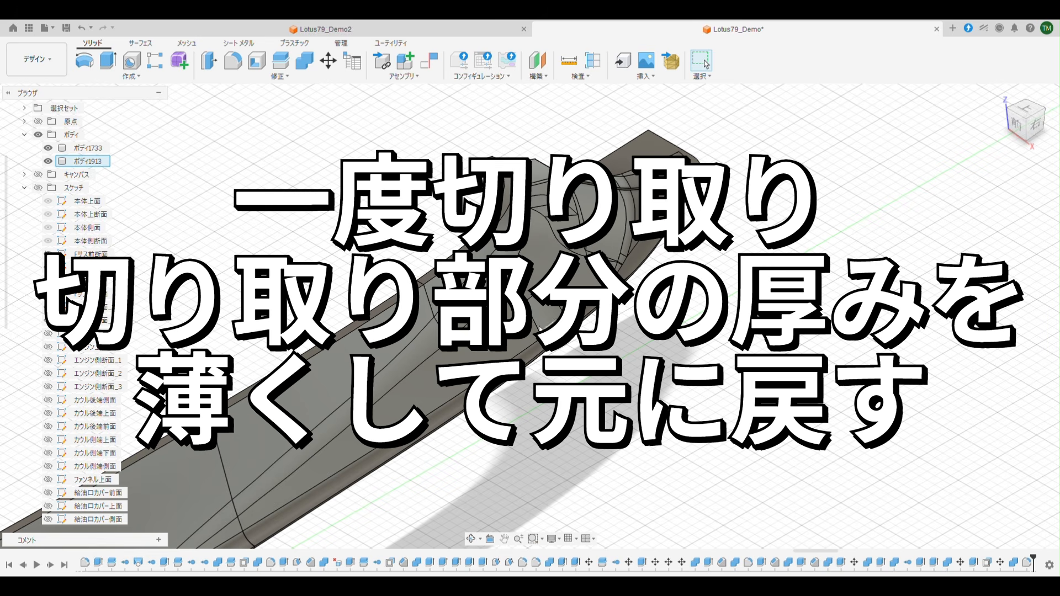
pyautogui.click(52, 565)
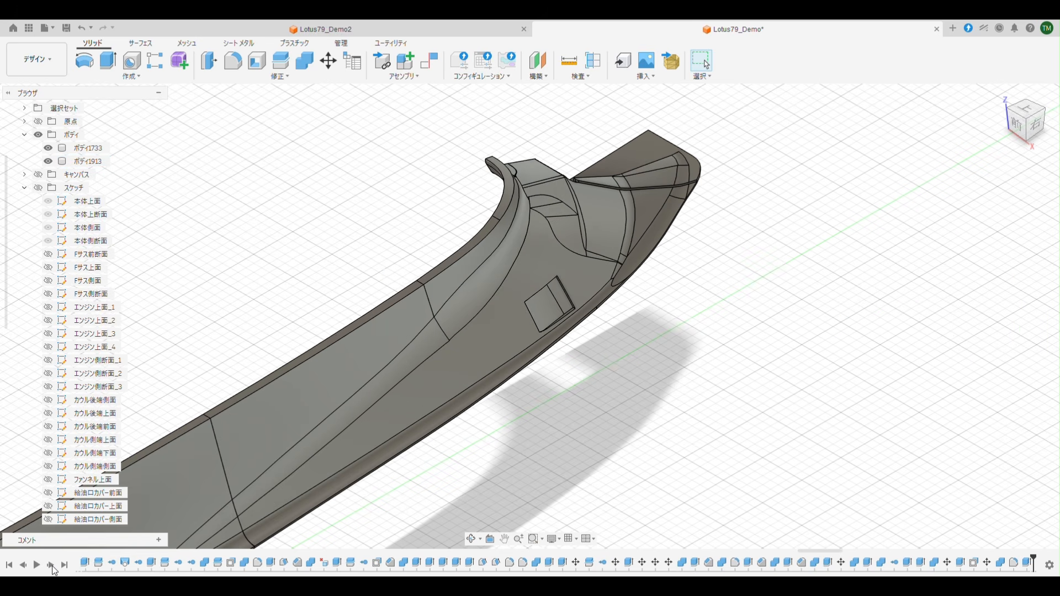
# Advance the timeline through the copy, move and combine of the tool bodies that mark out the curved side section near the rear end.
pyautogui.click(52, 565)
pyautogui.click(52, 565)
pyautogui.click(52, 566)
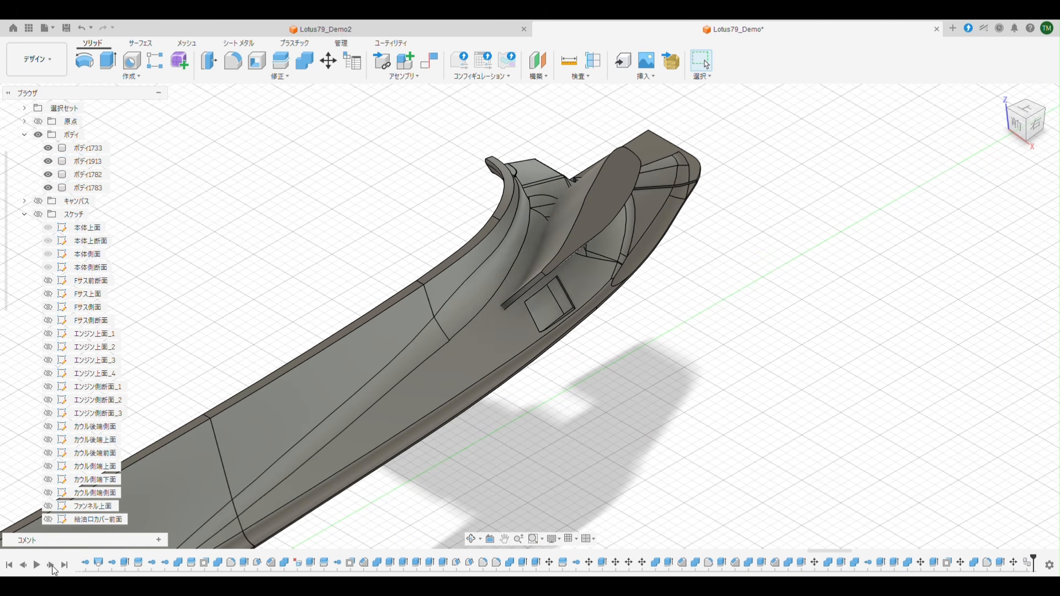
pyautogui.click(52, 566)
pyautogui.click(52, 566)
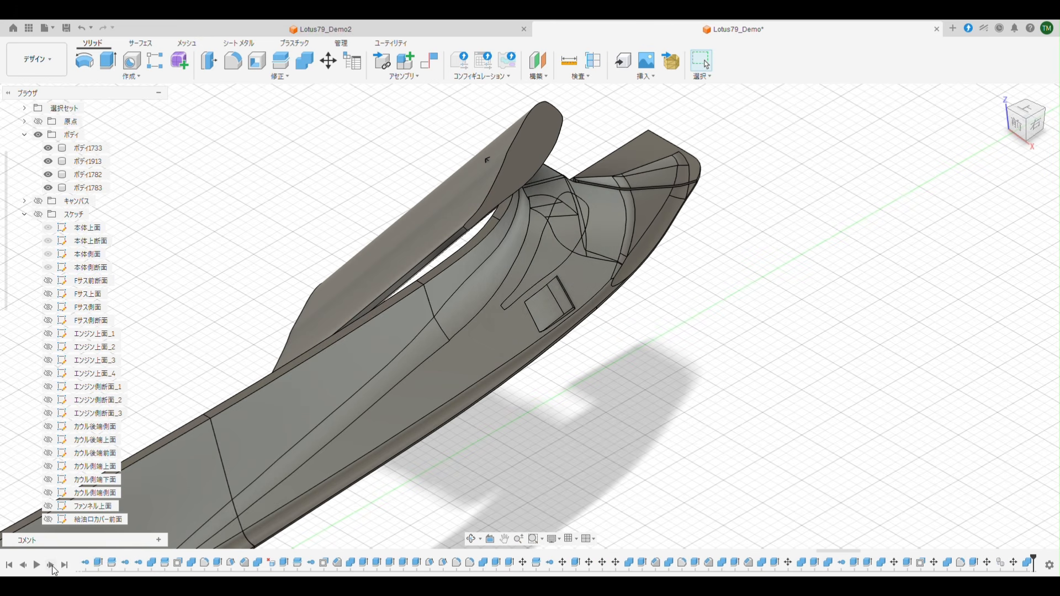
# Advance the timeline through the separation, shell and return move of the curved side section, and the combine and fillet that rejoin it.
pyautogui.click(52, 566)
pyautogui.click(52, 566)
pyautogui.click(52, 566)
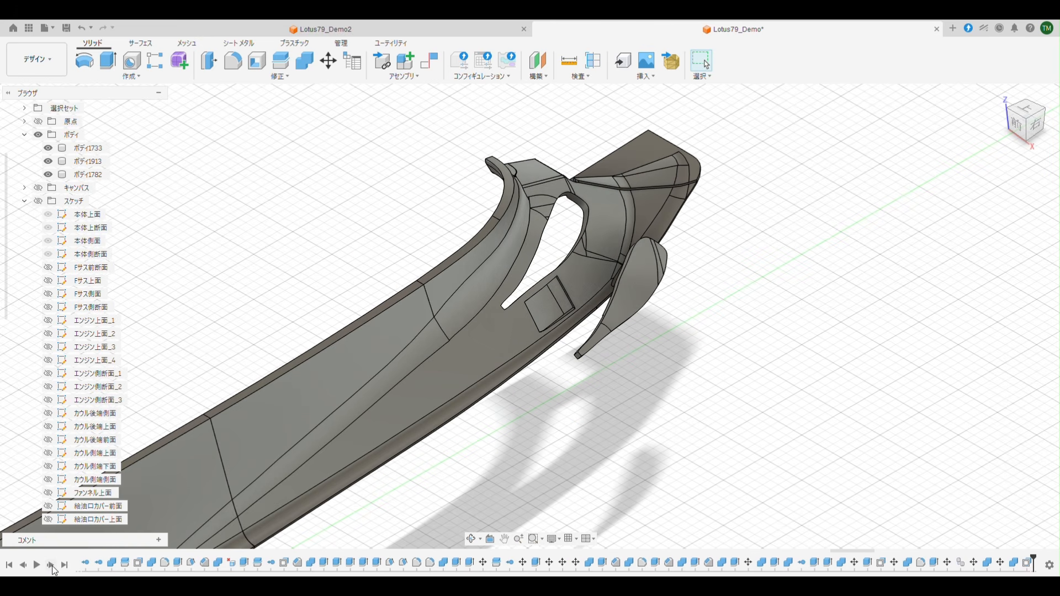
pyautogui.click(52, 566)
pyautogui.click(53, 565)
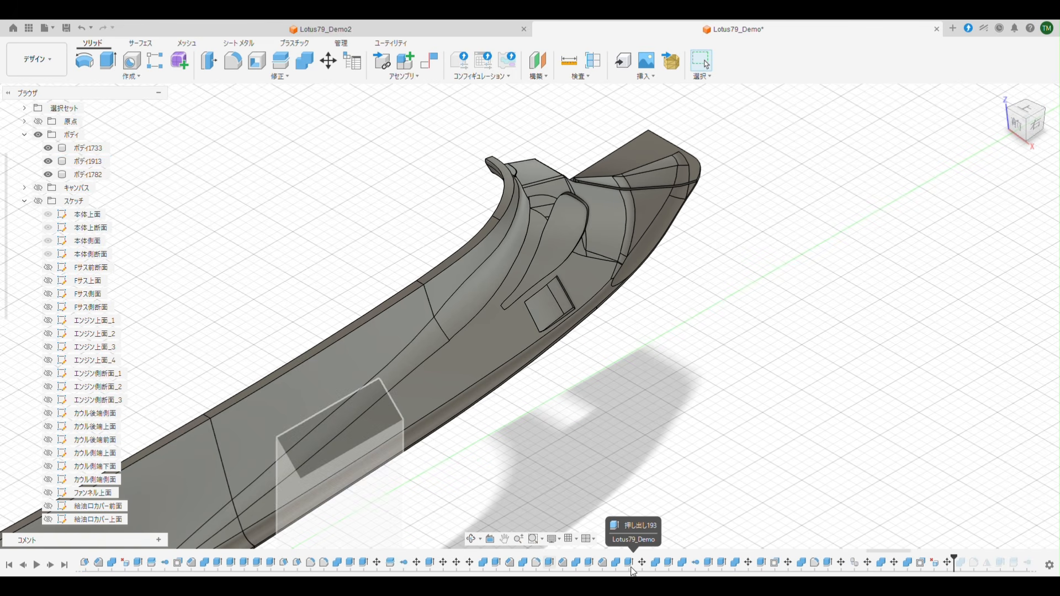
pyautogui.scroll(-3, 633, 564)
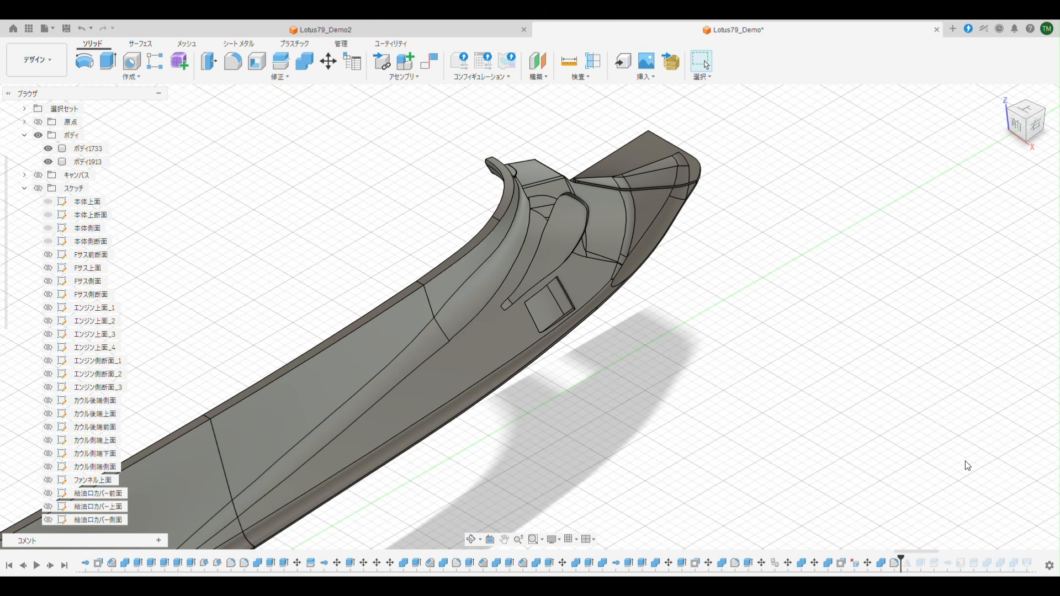
# Advance the timeline through the mirror that completes the opposite half of the body, and inspect the whole shape.
pyautogui.scroll(-3, 910, 461)
pyautogui.moveTo(909, 460); pyautogui.dragTo(952, 327, button='middle')
pyautogui.moveTo(971, 101)
pyautogui.click(1002, 95)
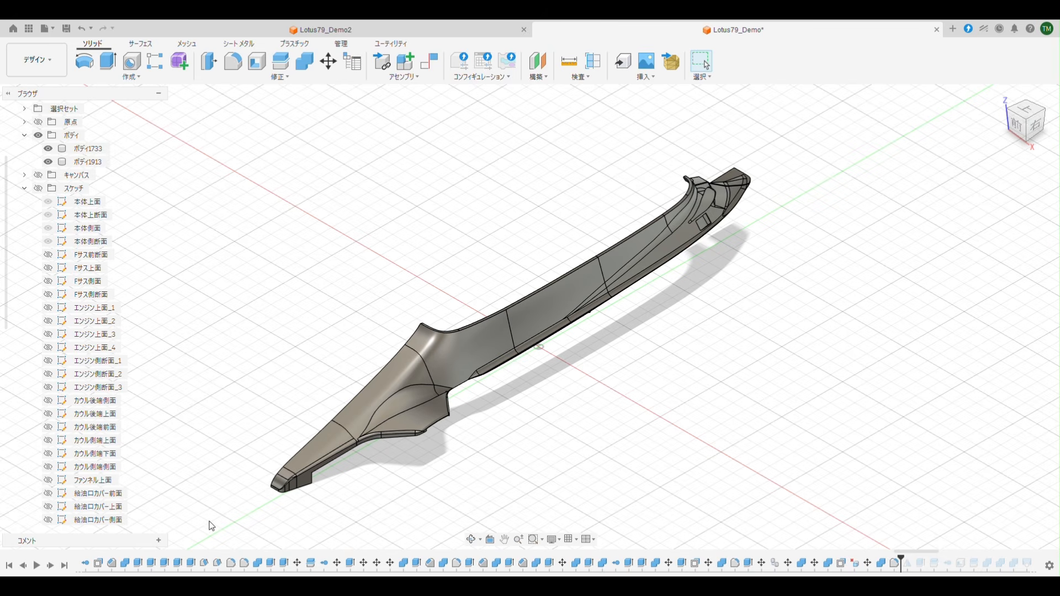
pyautogui.click(54, 566)
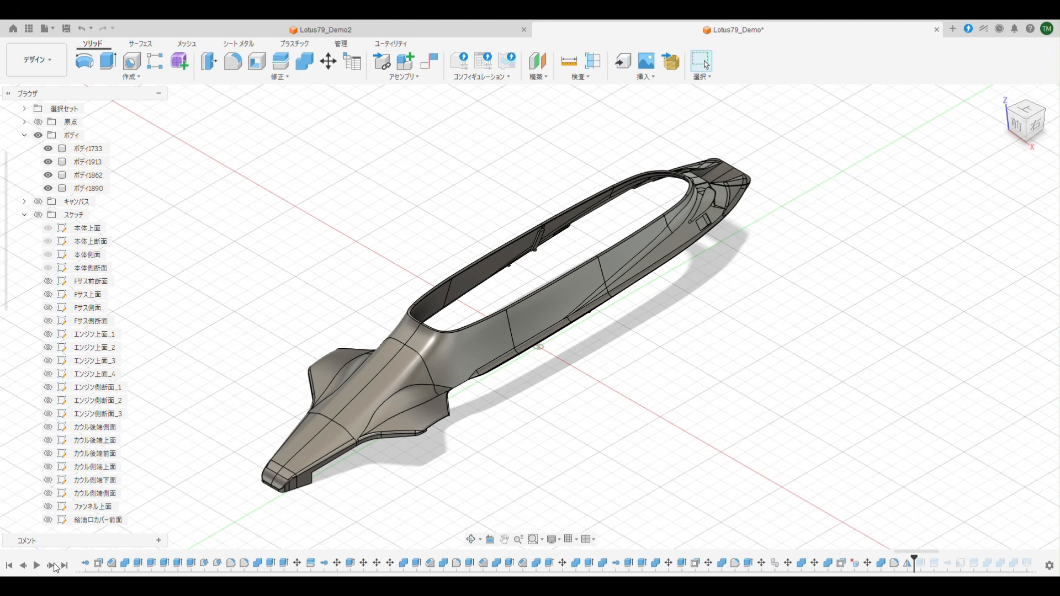
pyautogui.keyDown('shift'); pyautogui.moveTo(351, 230); pyautogui.dragTo(566, 255, button='middle'); pyautogui.keyUp('shift')
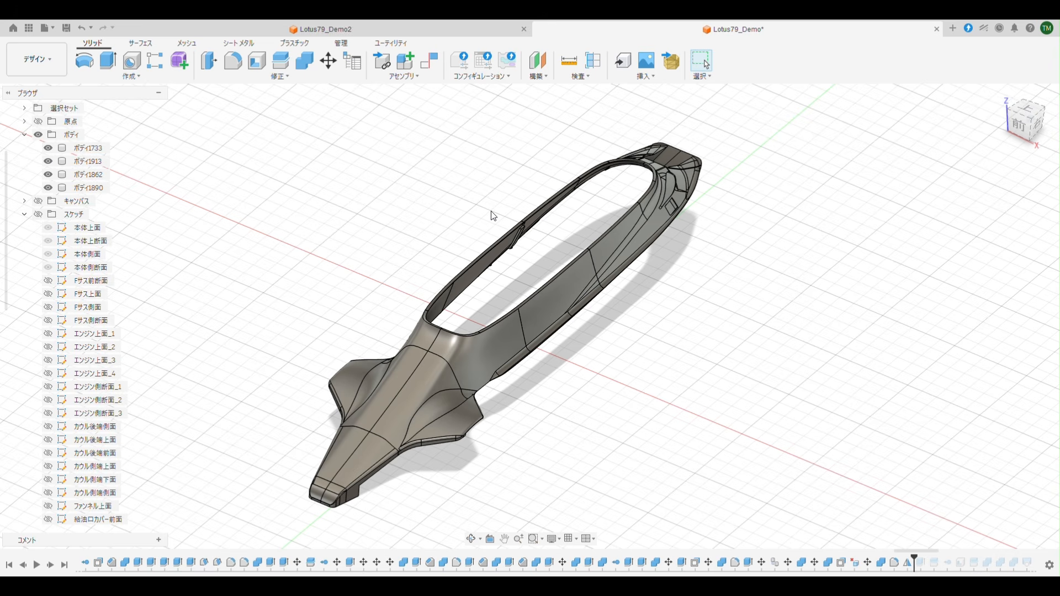
# Advance the timeline through the extrude, body split, removal and shell that form the thin upper deck panel with its cut-outs.
pyautogui.click(50, 566)
pyautogui.click(51, 567)
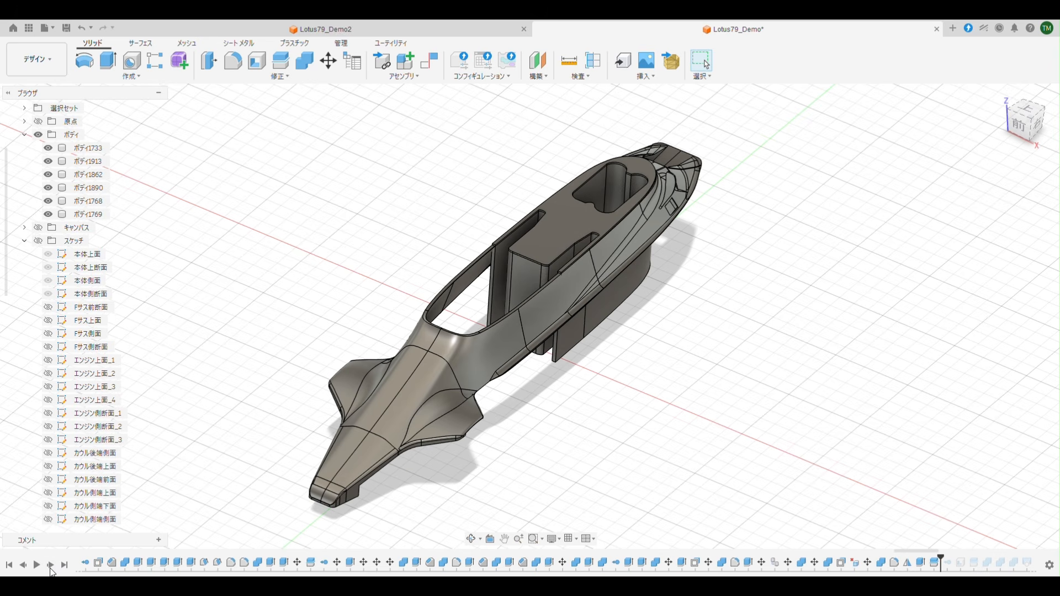
pyautogui.click(50, 567)
pyautogui.click(50, 567)
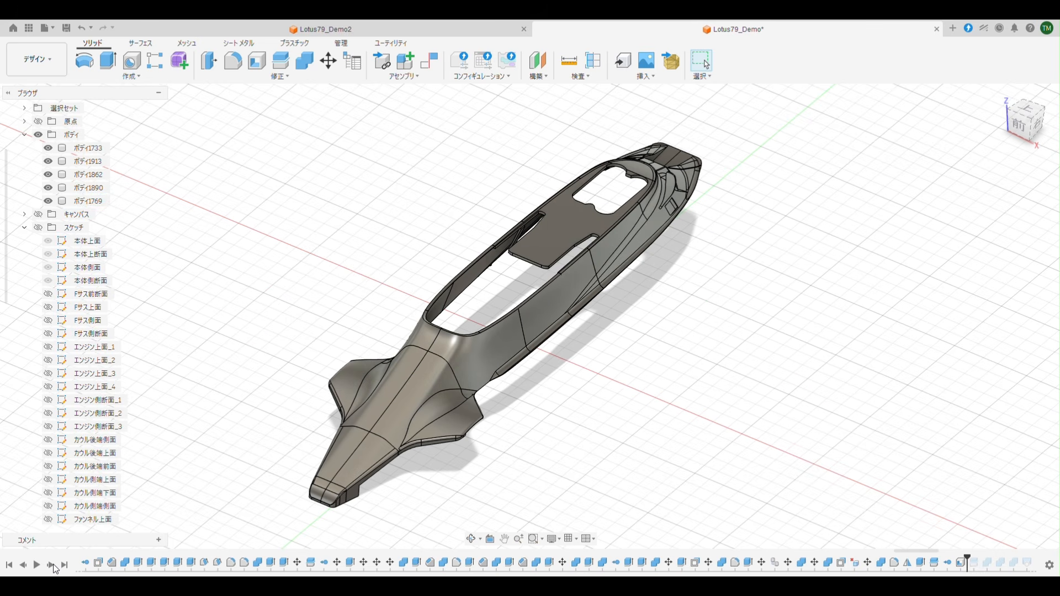
# Advance the timeline through the split of the deck panel and the combines that merge the mirrored body halves.
pyautogui.click(51, 565)
pyautogui.click(52, 566)
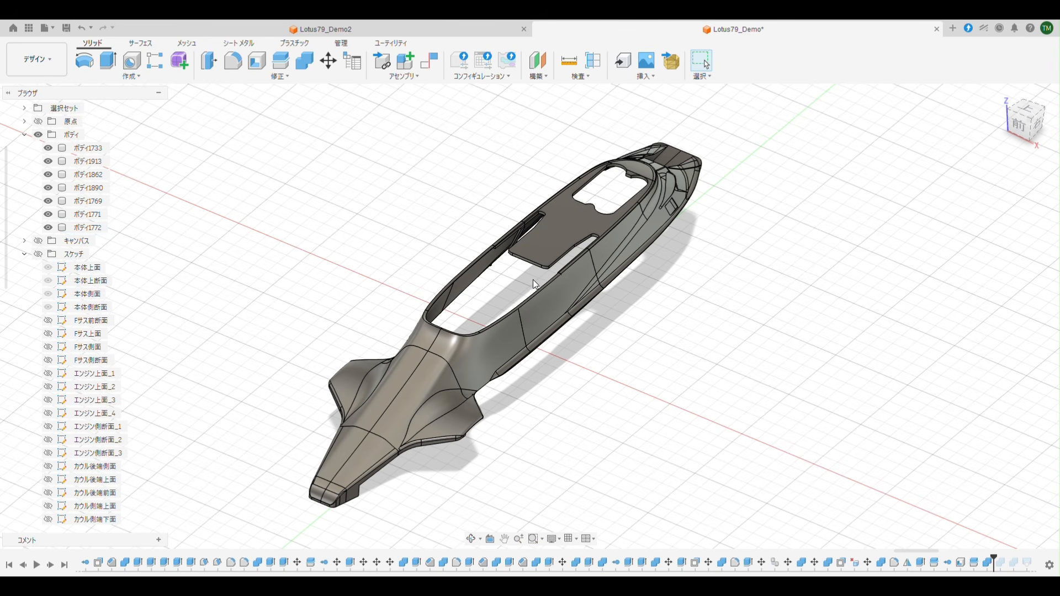
pyautogui.click(50, 565)
pyautogui.click(50, 565)
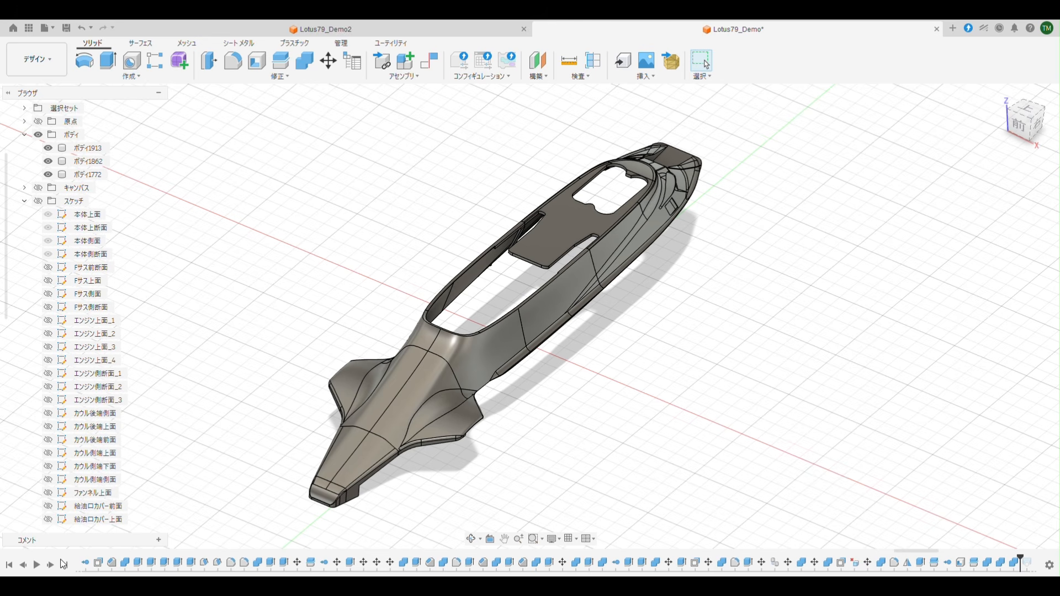
# Advance the timeline through the loft that creates the domed fairing below the body, and inspect it from the side.
pyautogui.keyDown('shift'); pyautogui.moveTo(599, 386); pyautogui.dragTo(565, 381, button='middle'); pyautogui.keyUp('shift')
pyautogui.scroll(5, 579, 393)
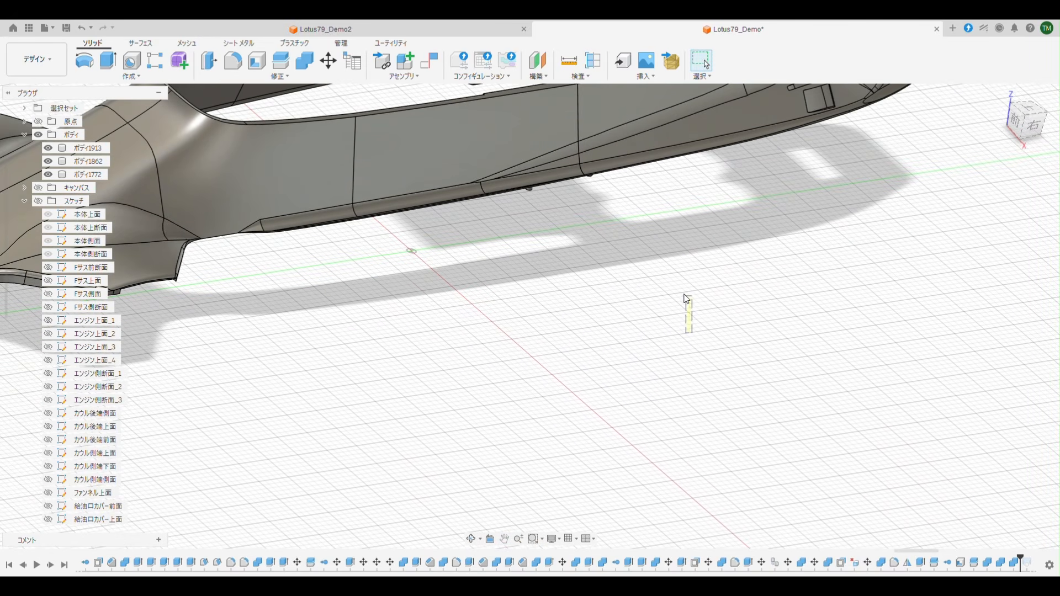
pyautogui.keyDown('shift'); pyautogui.moveTo(686, 299); pyautogui.dragTo(671, 257, button='middle'); pyautogui.keyUp('shift')
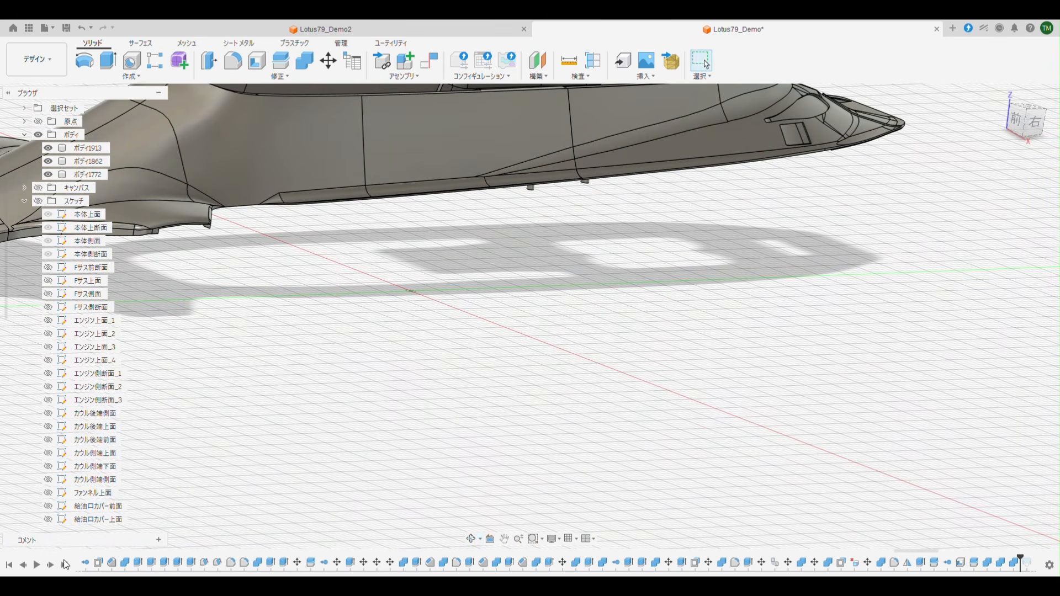
pyautogui.click(52, 565)
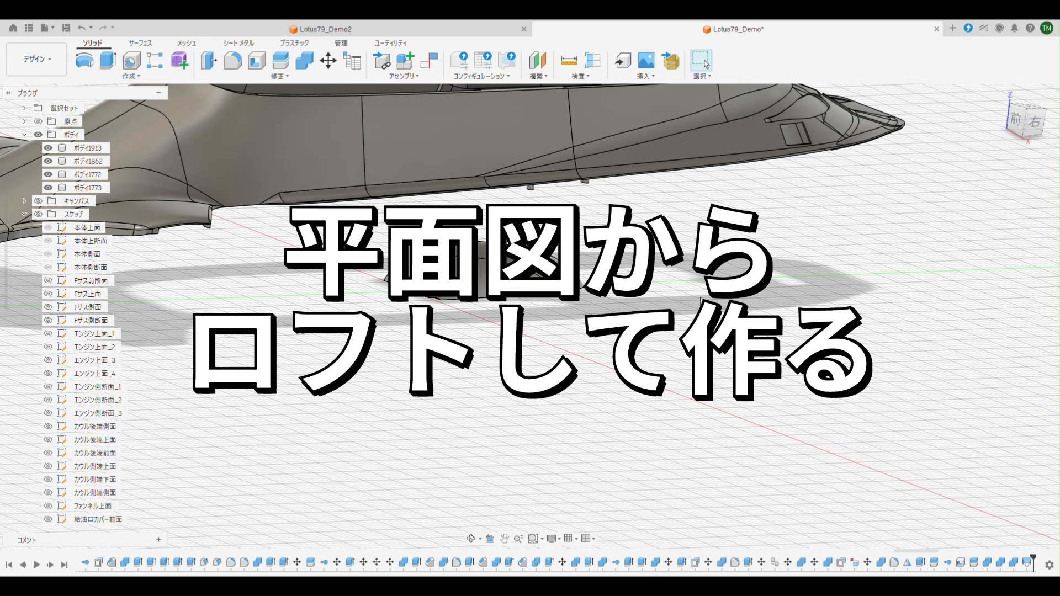
pyautogui.moveTo(296, 385); pyautogui.dragTo(466, 490, button='middle')
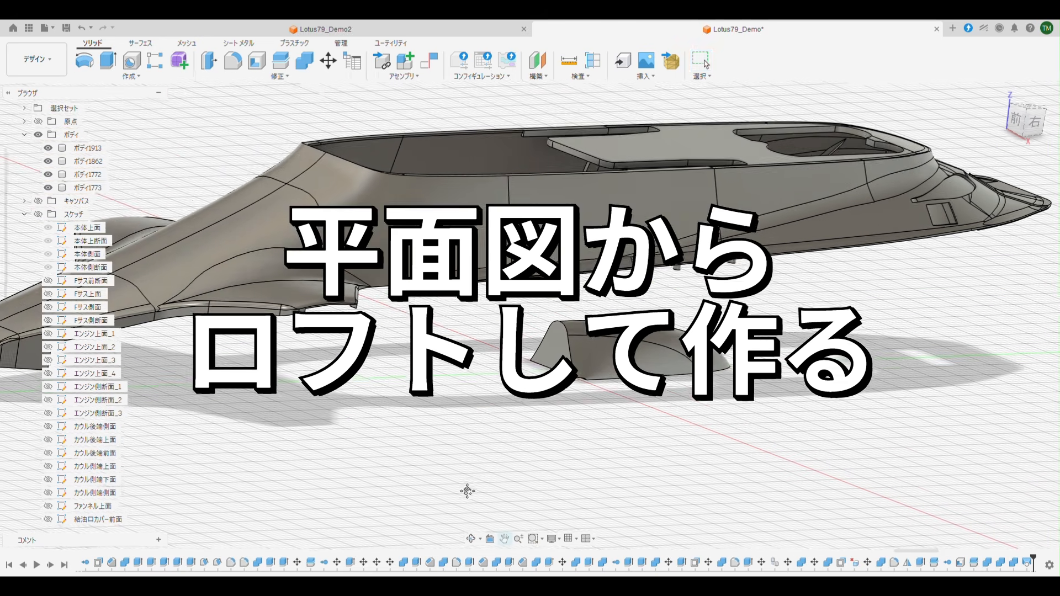
pyautogui.scroll(-2, 466, 490)
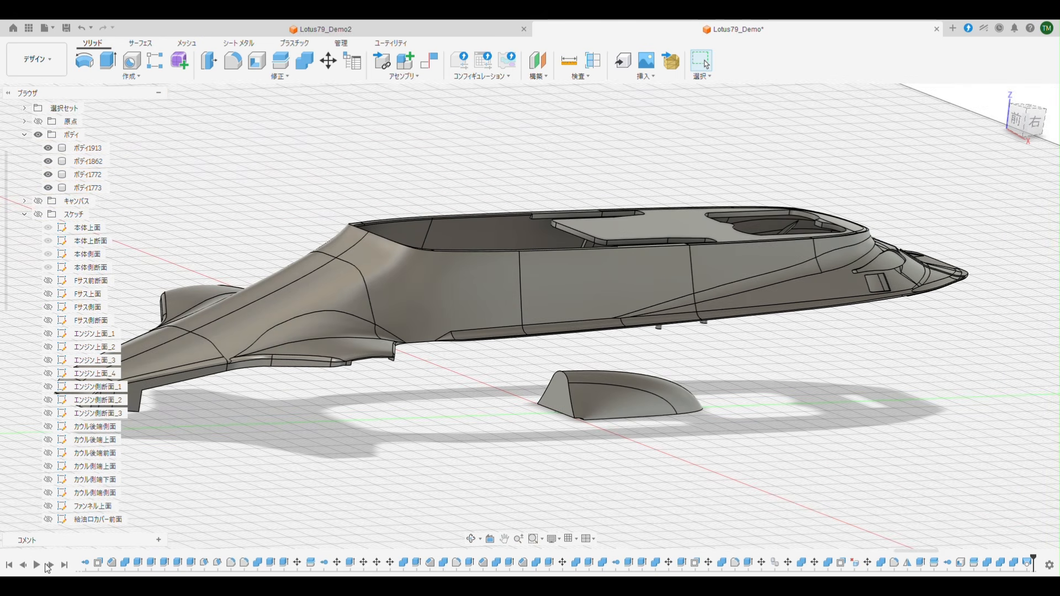
# Advance the timeline through the fairing's copy, the cylinder extrude and combine at its end, and the move of the fairing onto the deck panel.
pyautogui.click(48, 566)
pyautogui.click(52, 567)
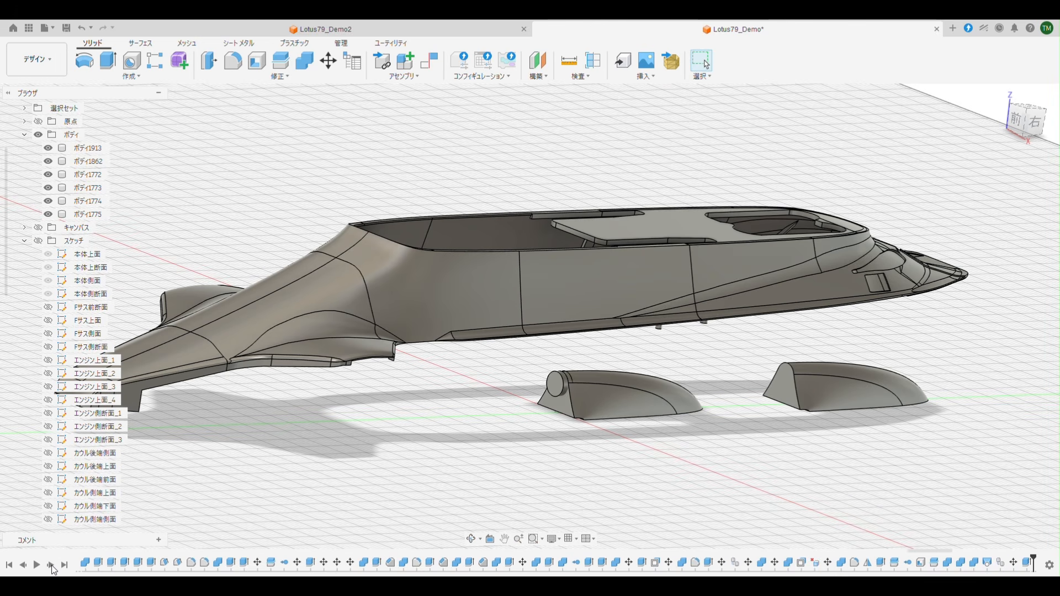
pyautogui.click(51, 566)
pyautogui.click(51, 566)
pyautogui.click(52, 565)
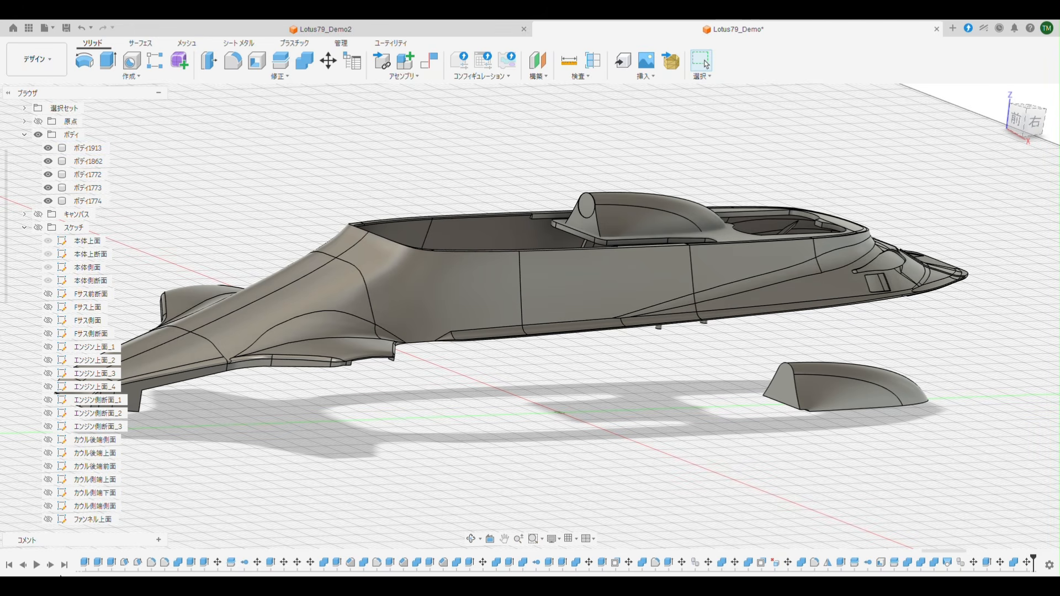
# From the underside, advance the timeline through the combine of the fairing with the deck panel, and the copied fairing body's move and shell.
pyautogui.scroll(-2, 161, 494)
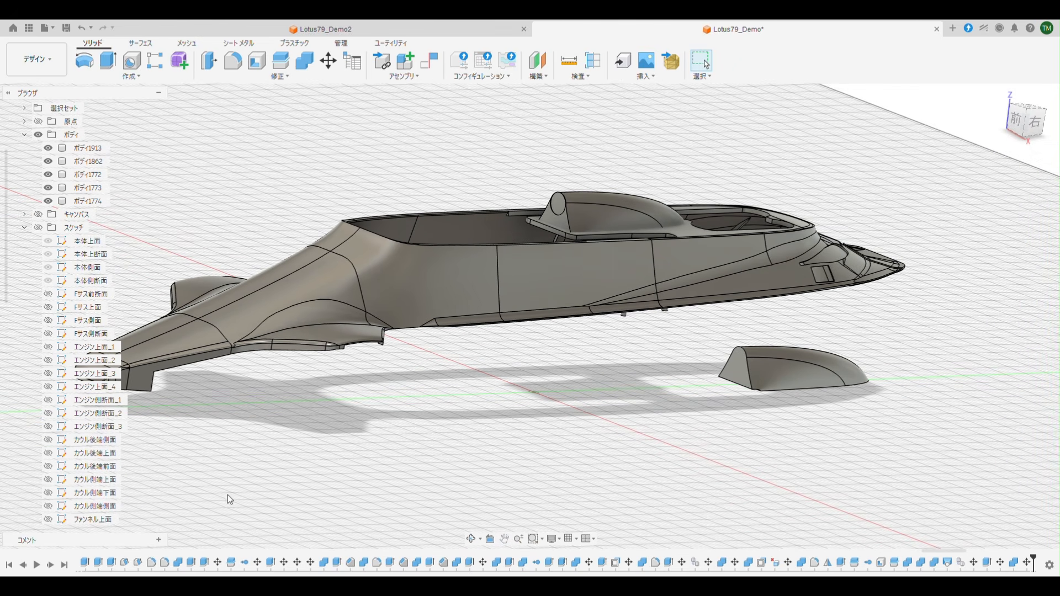
pyautogui.keyDown('shift'); pyautogui.moveTo(230, 499); pyautogui.dragTo(256, 442, button='middle'); pyautogui.keyUp('shift')
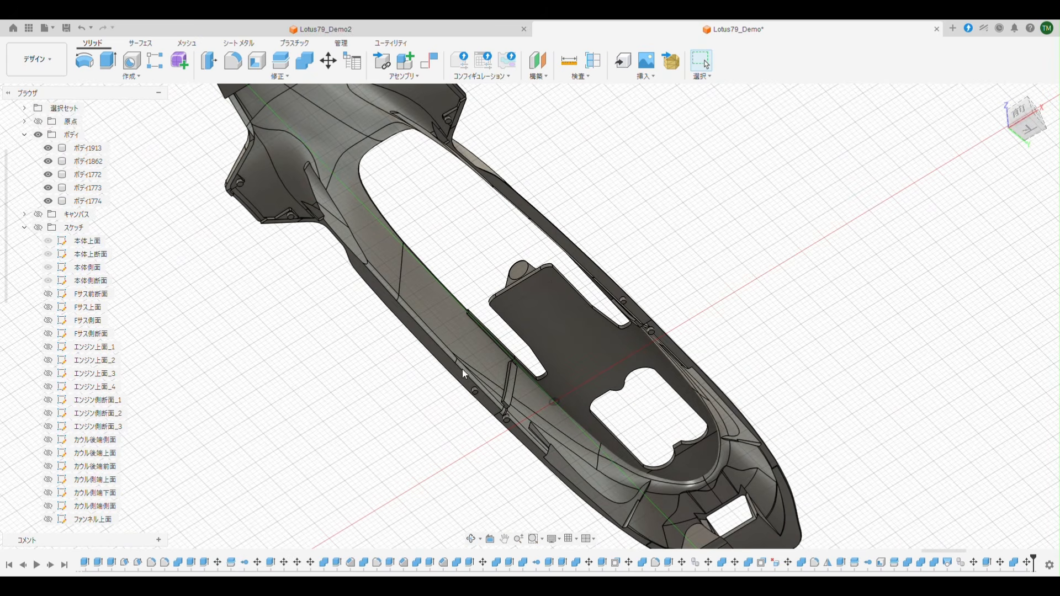
pyautogui.click(50, 565)
pyautogui.click(50, 565)
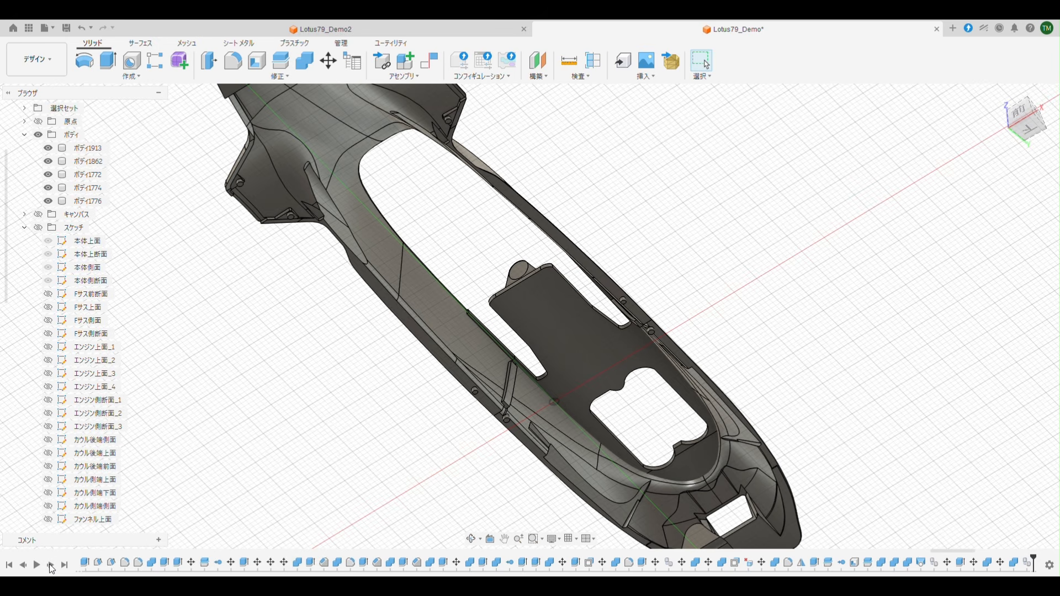
pyautogui.click(51, 564)
pyautogui.click(51, 565)
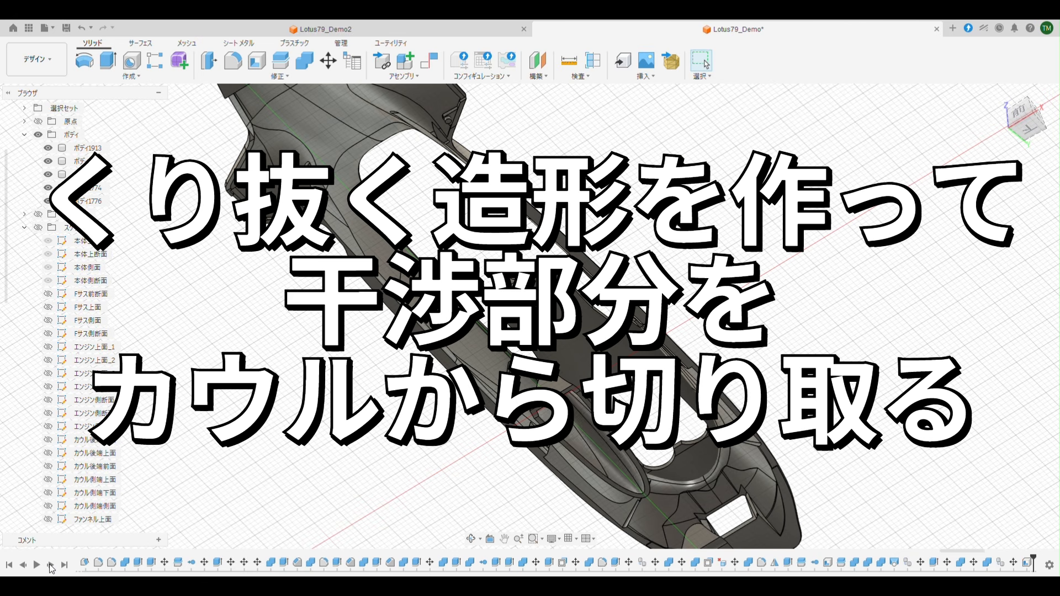
# Advance the timeline through the moves and combines that use the fairing copy to hollow out the fairing under the deck panel.
pyautogui.click(51, 564)
pyautogui.click(50, 564)
pyautogui.click(51, 565)
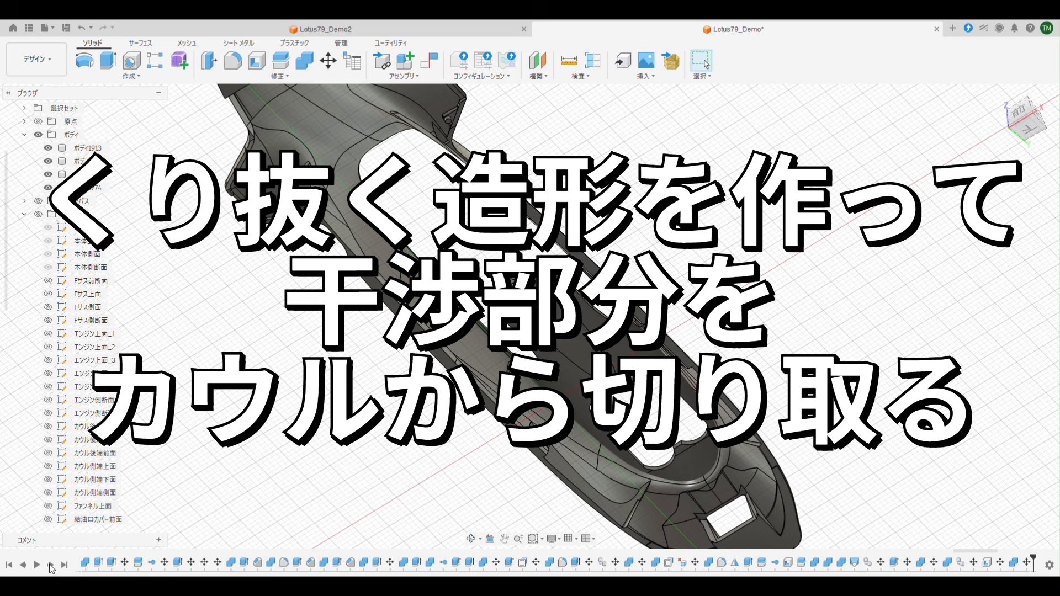
pyautogui.click(51, 565)
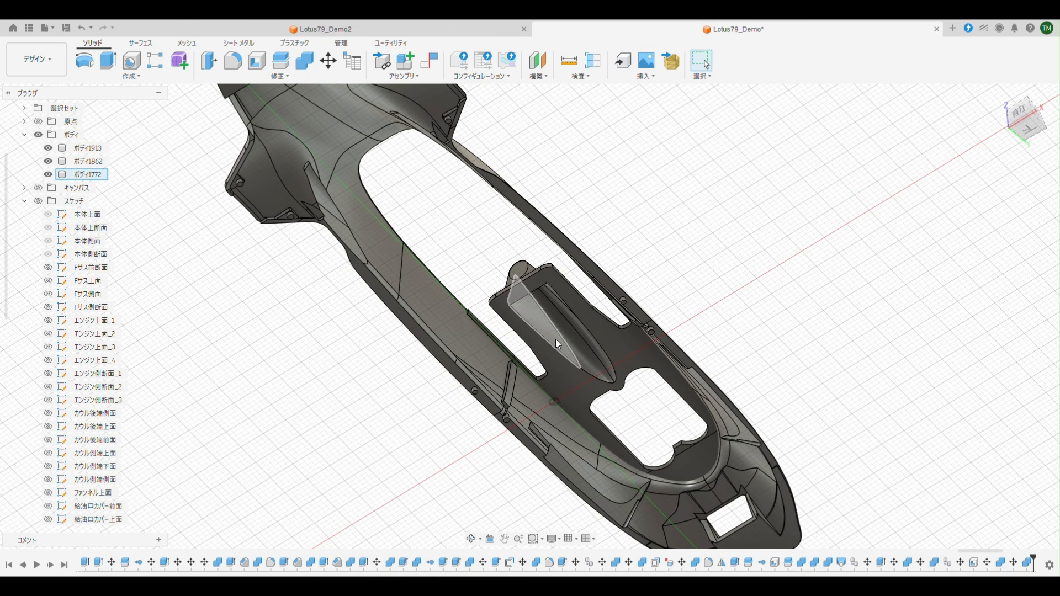
# Advance the timeline through the extrudes that add the ring-shaped detail under the deck panel and cut the small opening at the fairing's end.
pyautogui.click(52, 567)
pyautogui.click(53, 568)
pyautogui.click(52, 568)
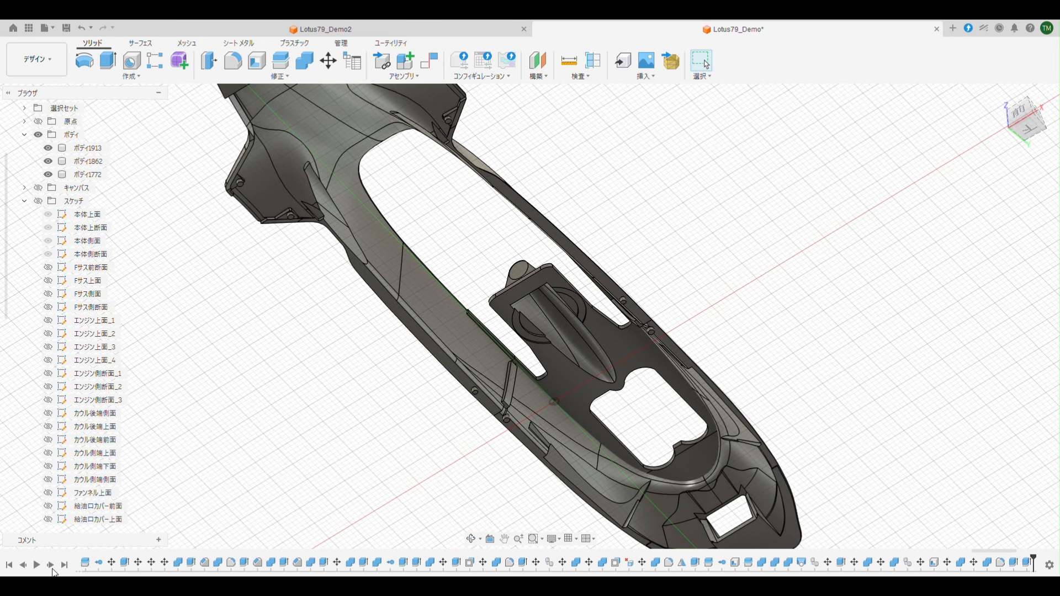
pyautogui.click(51, 566)
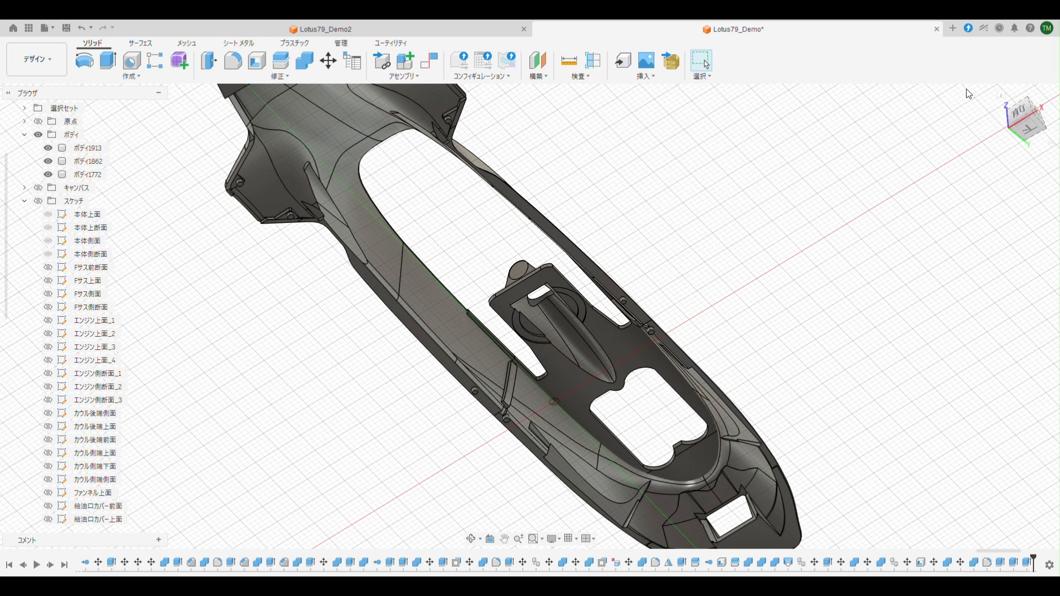
# Advance the timeline through the extrude of the small body under the side of the main body, plus its move, combine and fillet.
pyautogui.click(1001, 97)
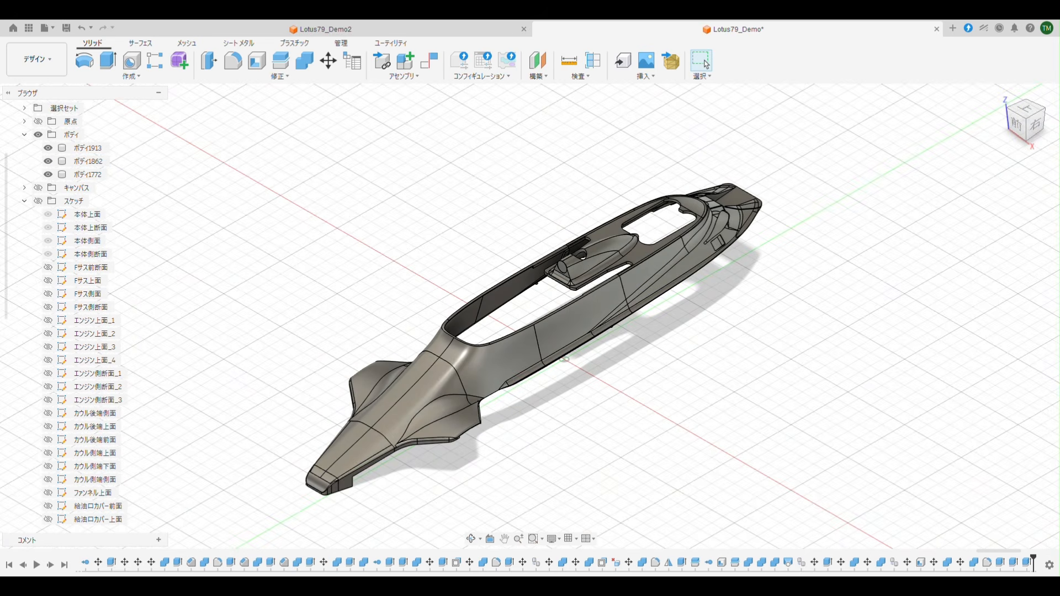
pyautogui.click(55, 570)
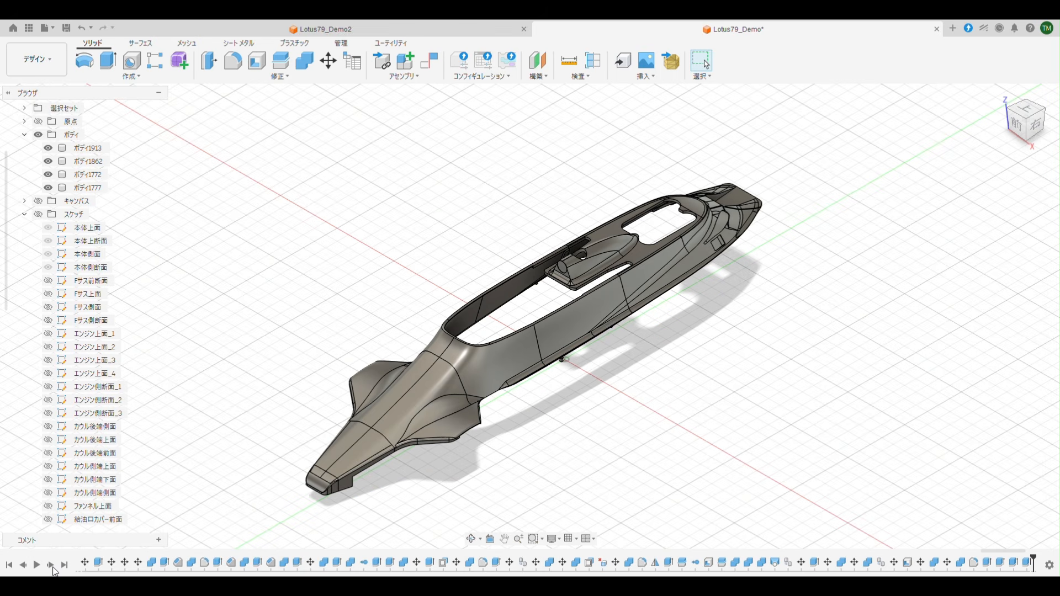
pyautogui.click(54, 570)
pyautogui.click(54, 570)
pyautogui.click(54, 570)
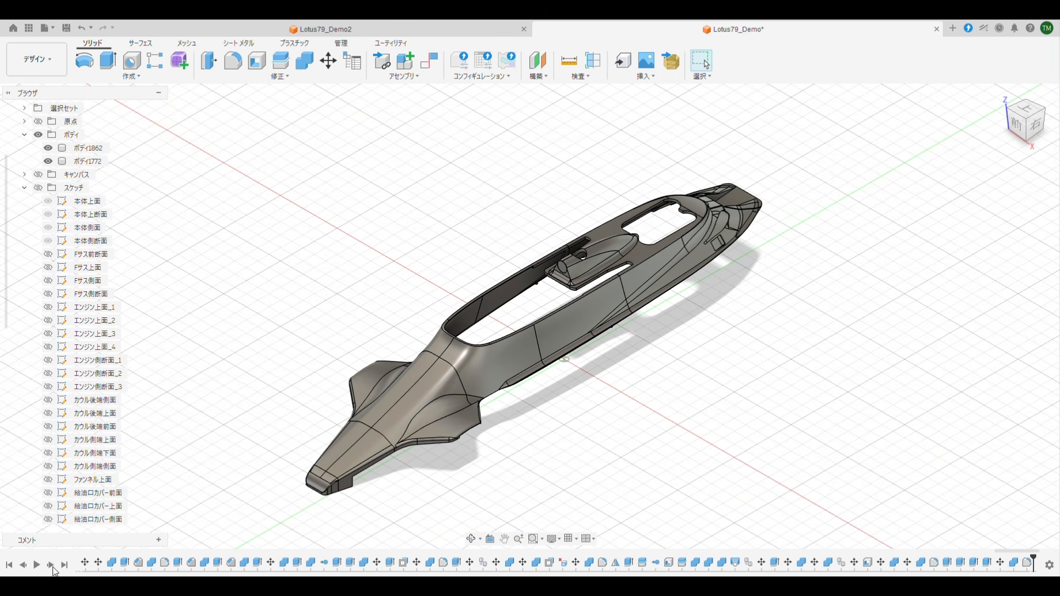
# Advance the timeline through the extrude of another small body beside the deck panel end, its move into place and its combine.
pyautogui.click(54, 570)
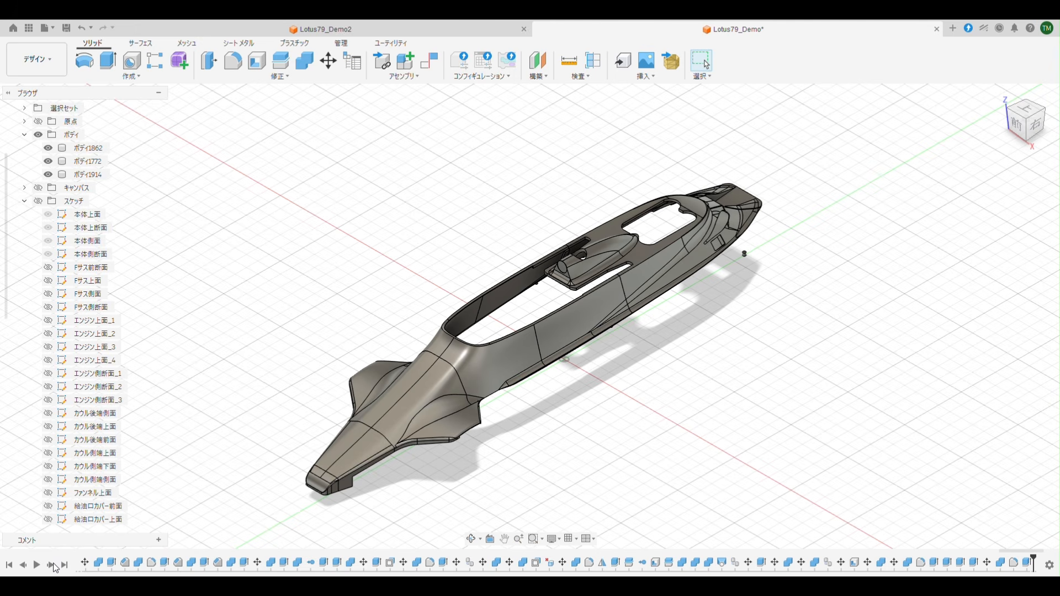
pyautogui.click(54, 564)
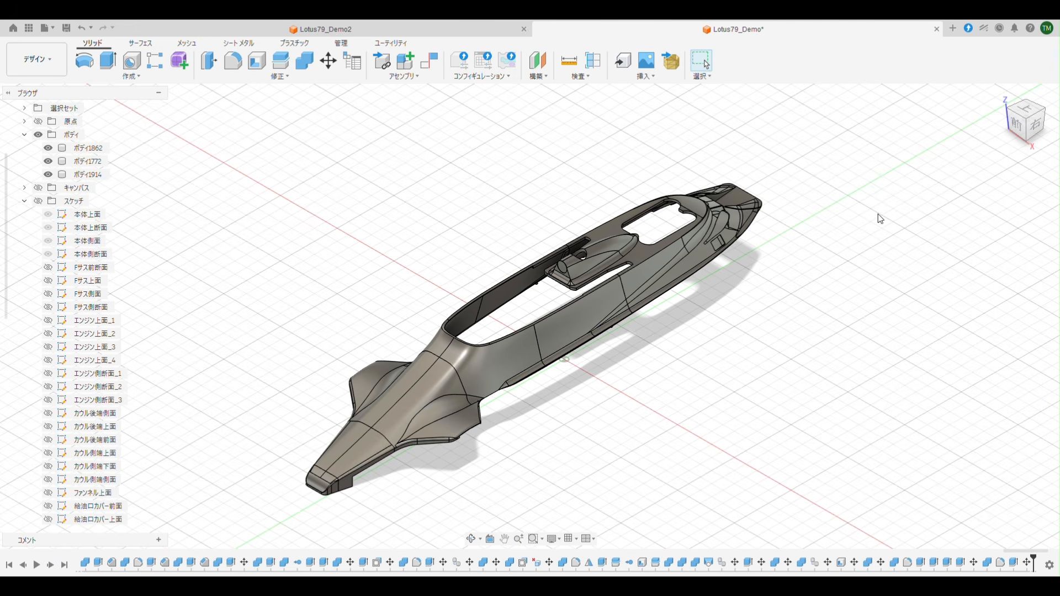
pyautogui.keyDown('shift'); pyautogui.moveTo(913, 251); pyautogui.dragTo(509, 223, button='middle'); pyautogui.keyUp('shift')
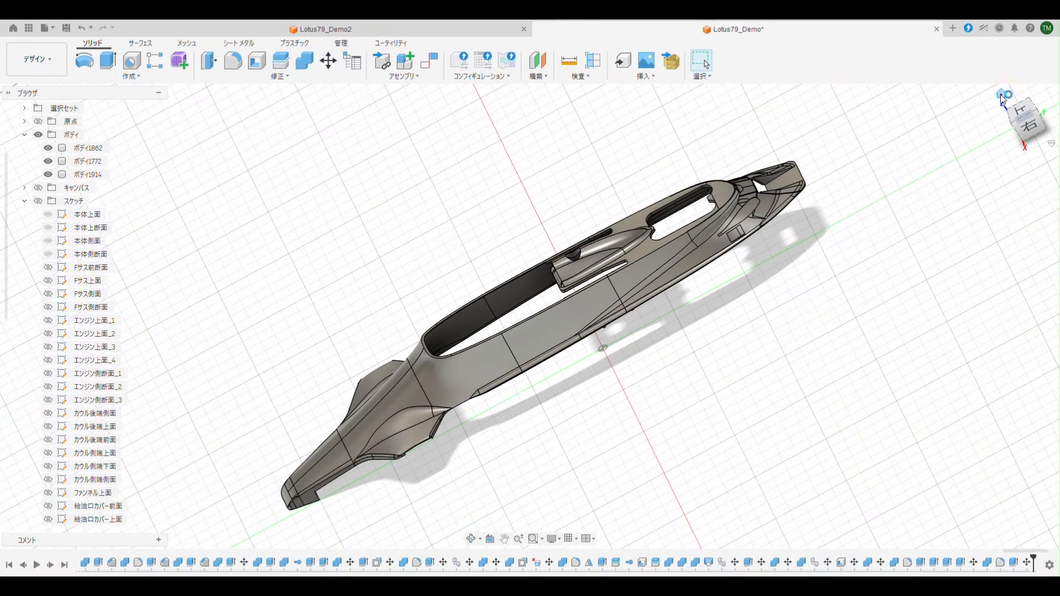
pyautogui.click(1003, 98)
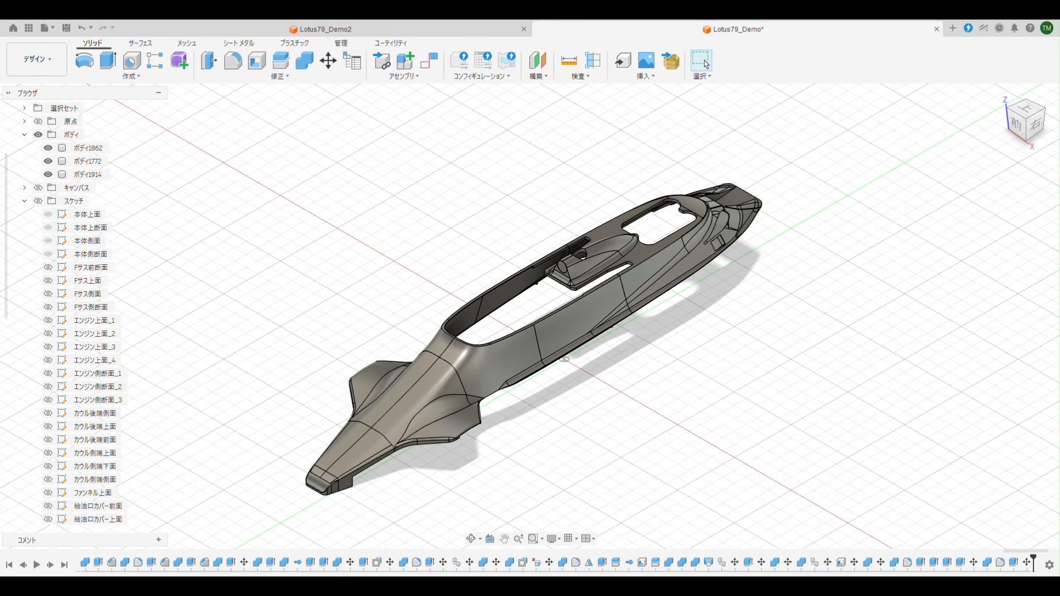
pyautogui.click(50, 564)
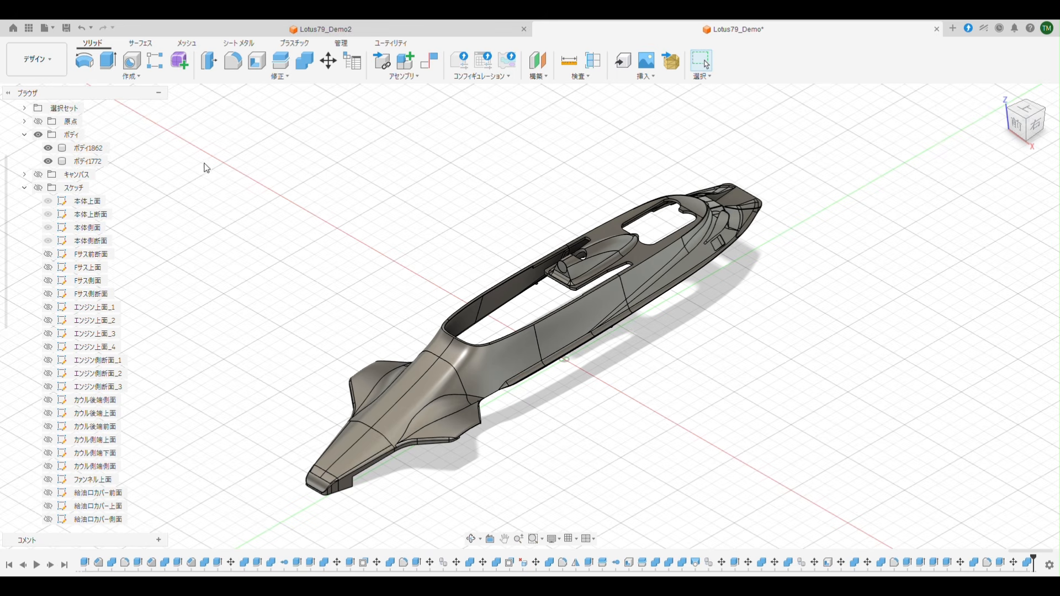
# Isolate ボディ1862 and ボディ1772 in turn to examine the two body halves, restore both, and inspect the assembled body from below.
pyautogui.click(48, 161)
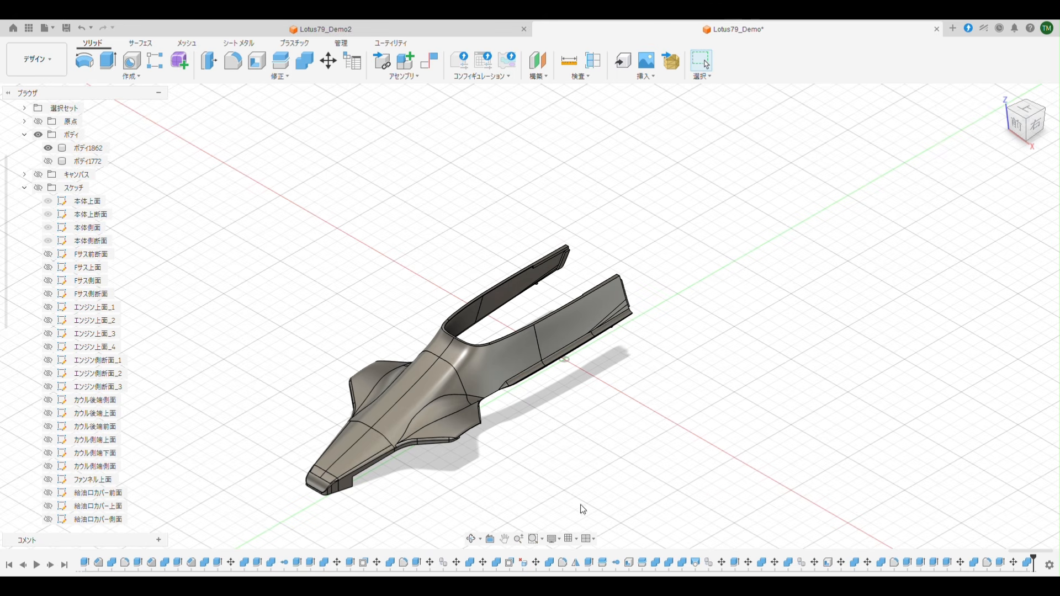
pyautogui.click(48, 161)
pyautogui.click(48, 147)
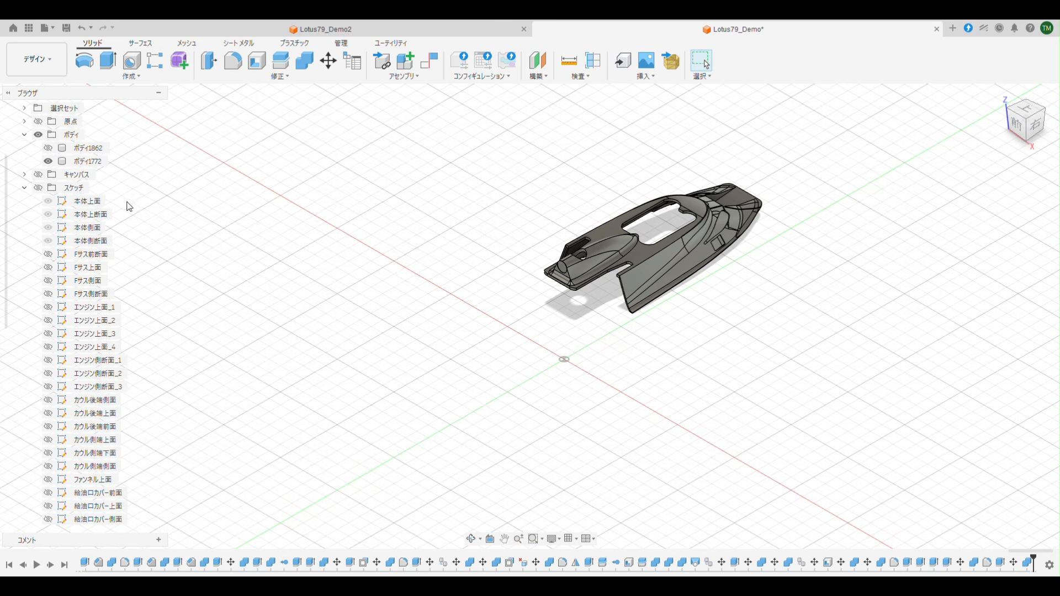
pyautogui.click(48, 148)
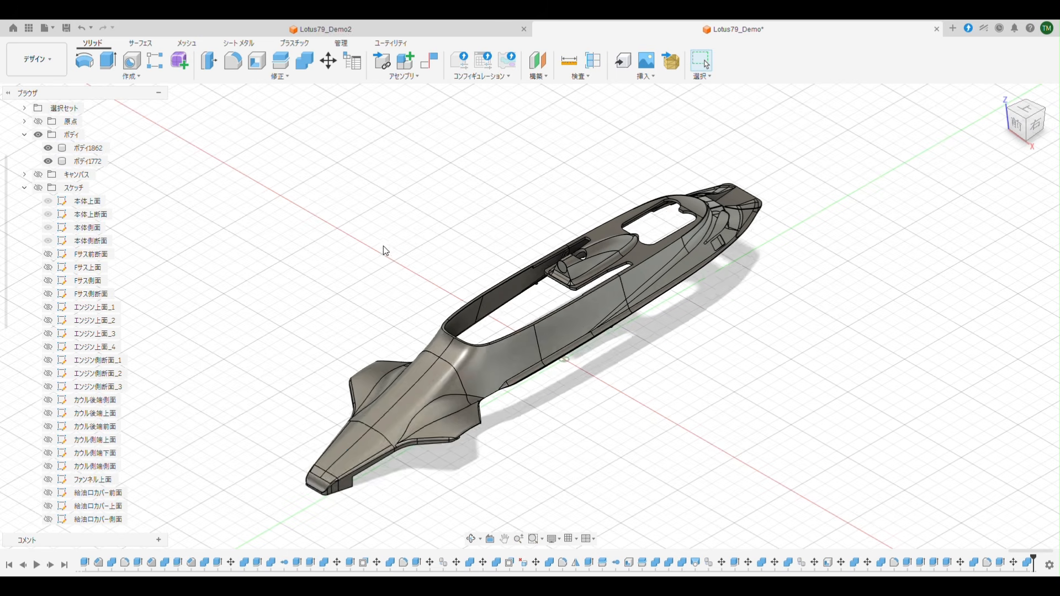
pyautogui.keyDown('shift'); pyautogui.moveTo(385, 251); pyautogui.dragTo(374, 180, button='middle'); pyautogui.keyUp('shift')
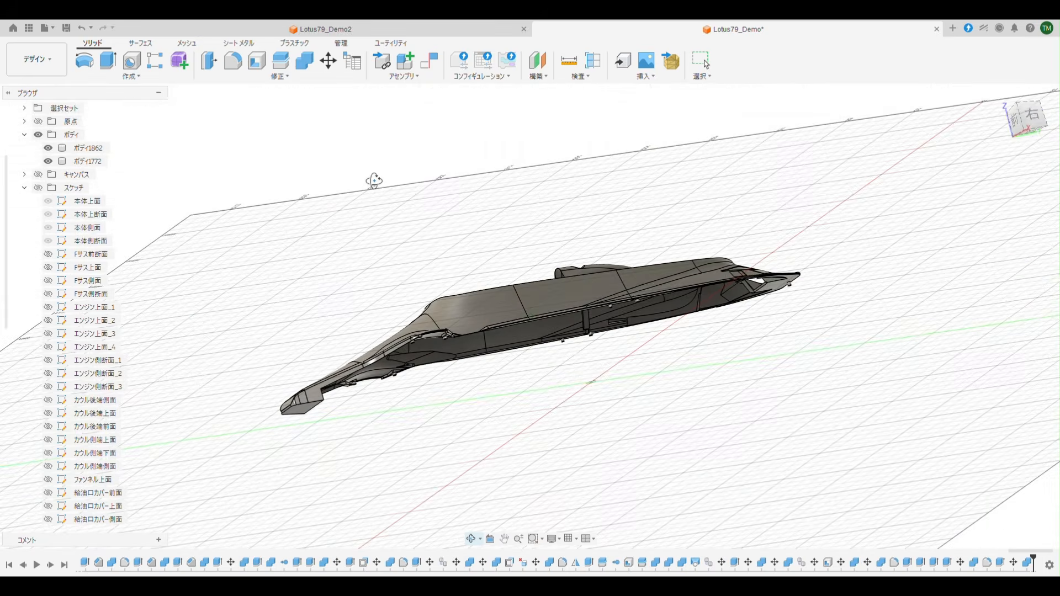